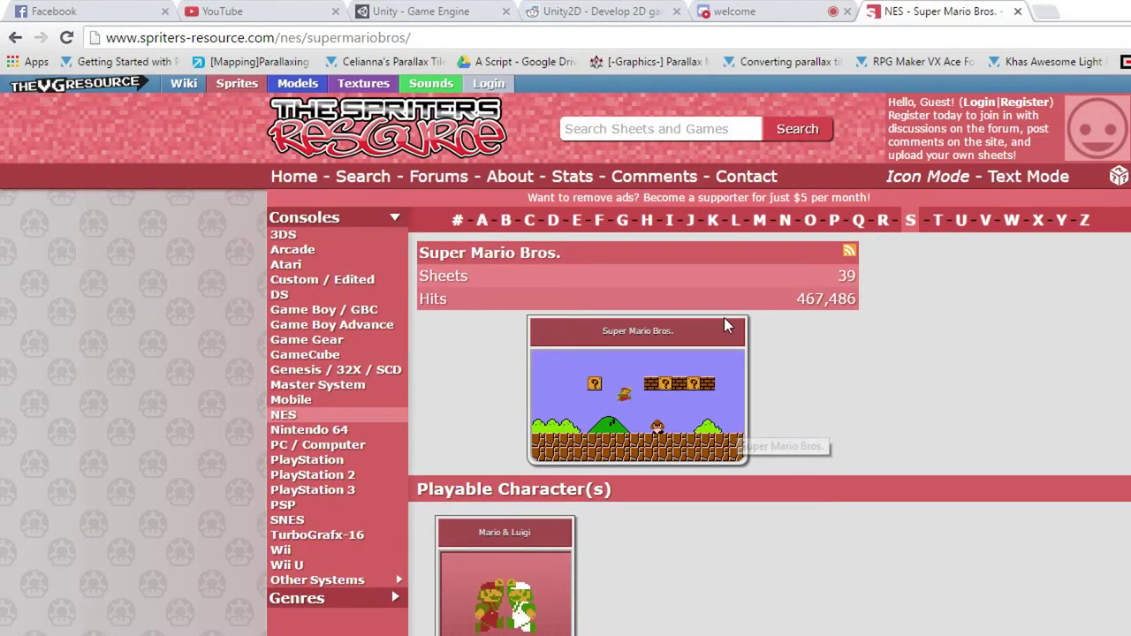
Browse the Super Mario Bros page and open the Item and Brick Blocks sheet.
scroll(849, 295, "down", 1)
scroll(849, 294, "down", 3)
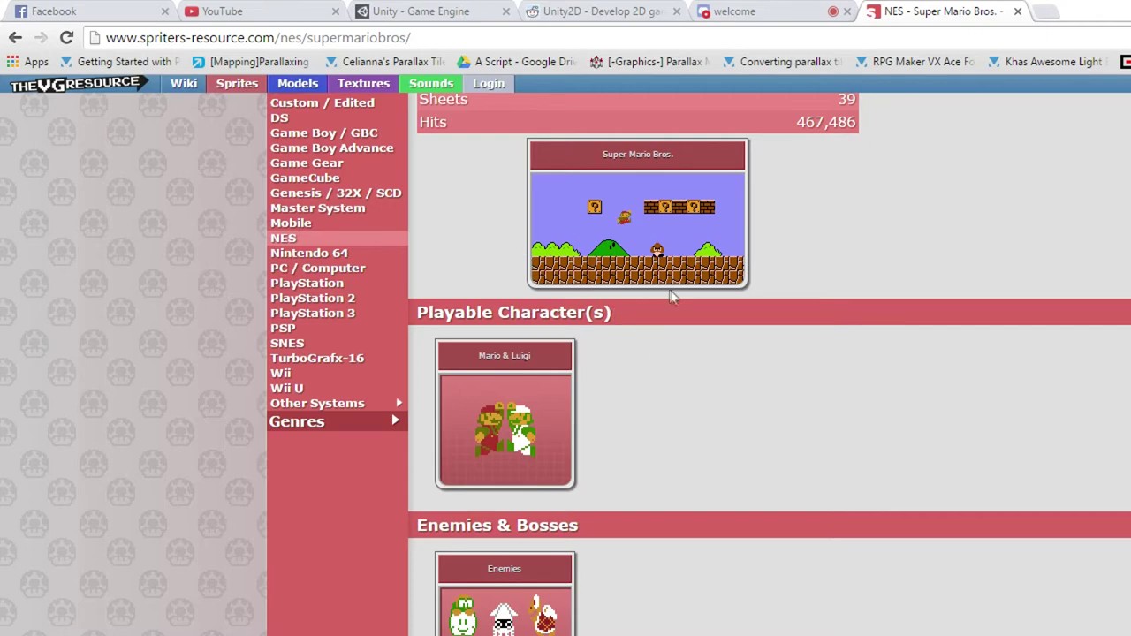
scroll(672, 295, "down", 2)
scroll(674, 261, "down", 2)
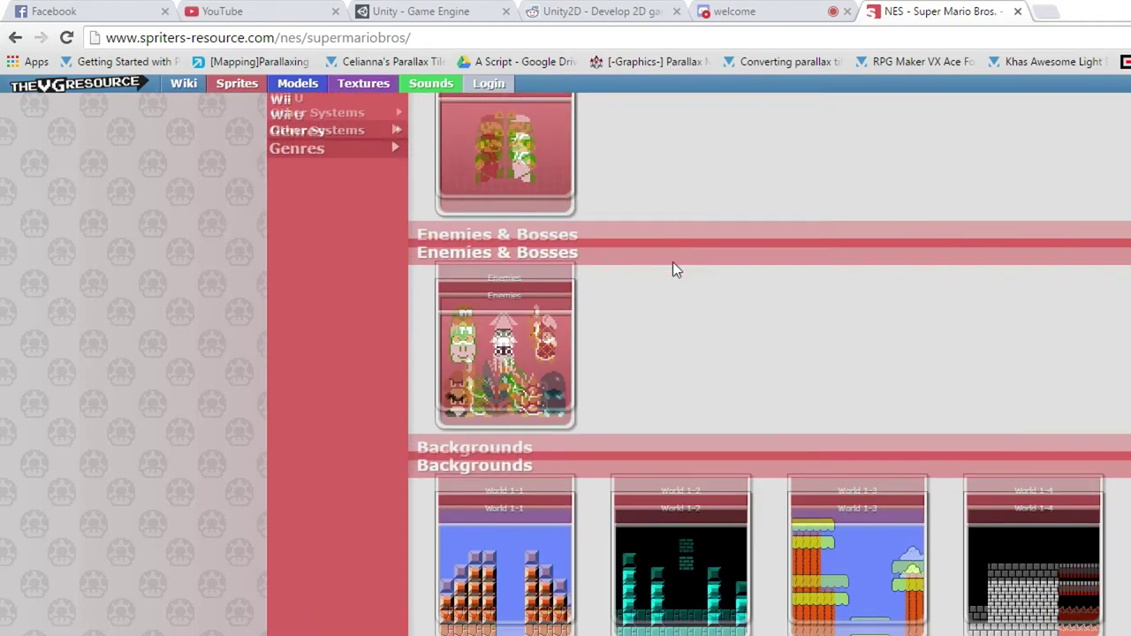
scroll(658, 283, "up", 2)
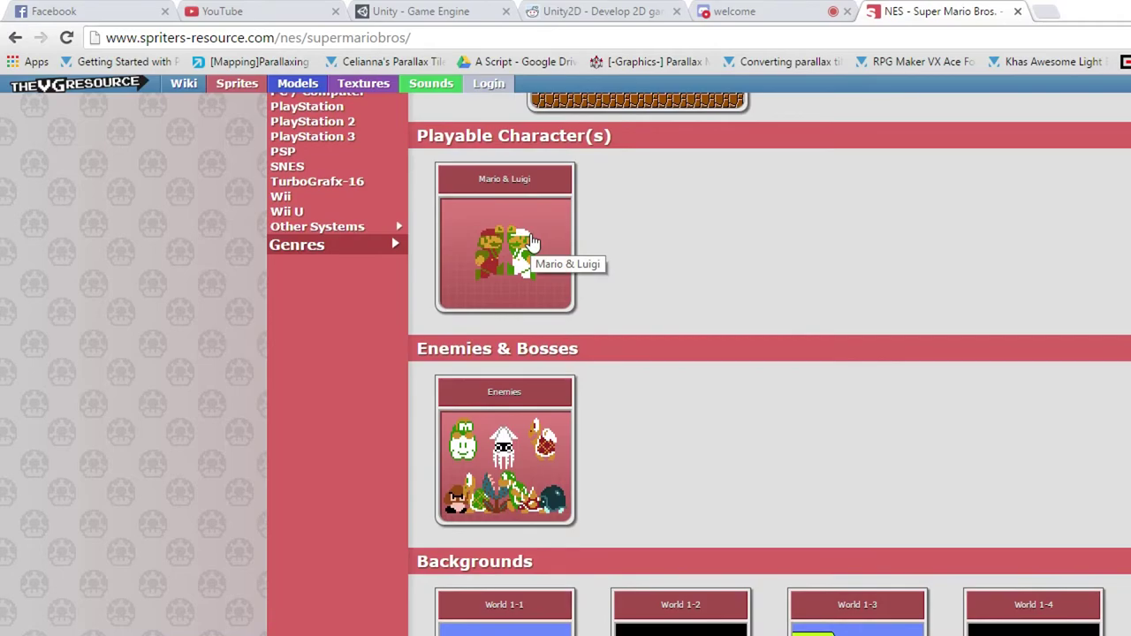
scroll(533, 243, "down", 3)
scroll(531, 265, "up", 4)
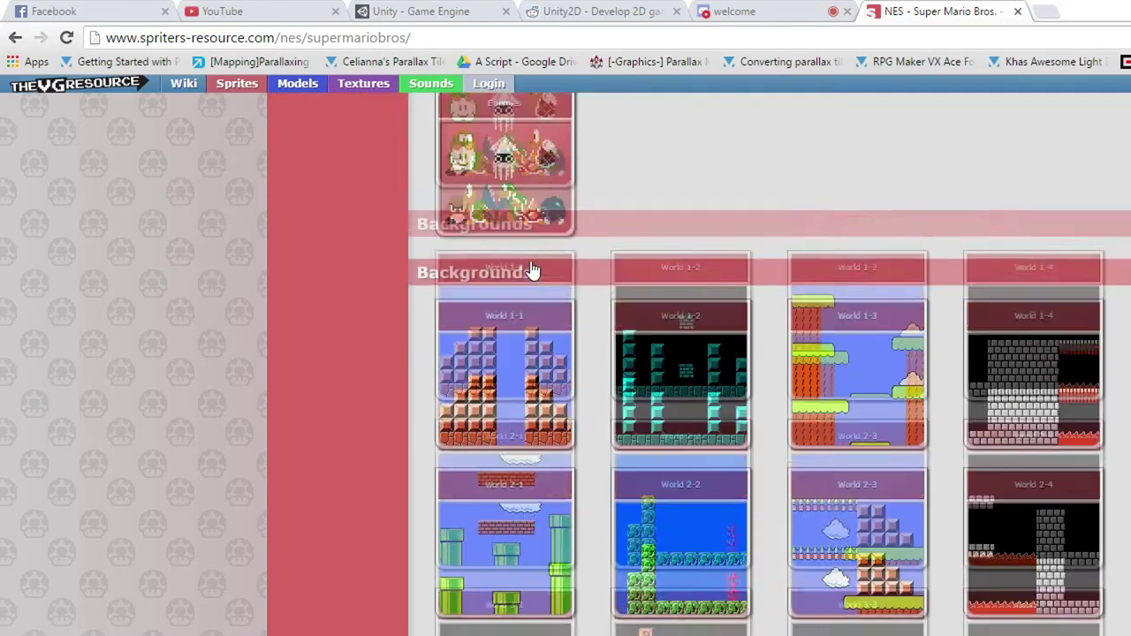
scroll(563, 274, "down", 4)
scroll(583, 292, "up", 6)
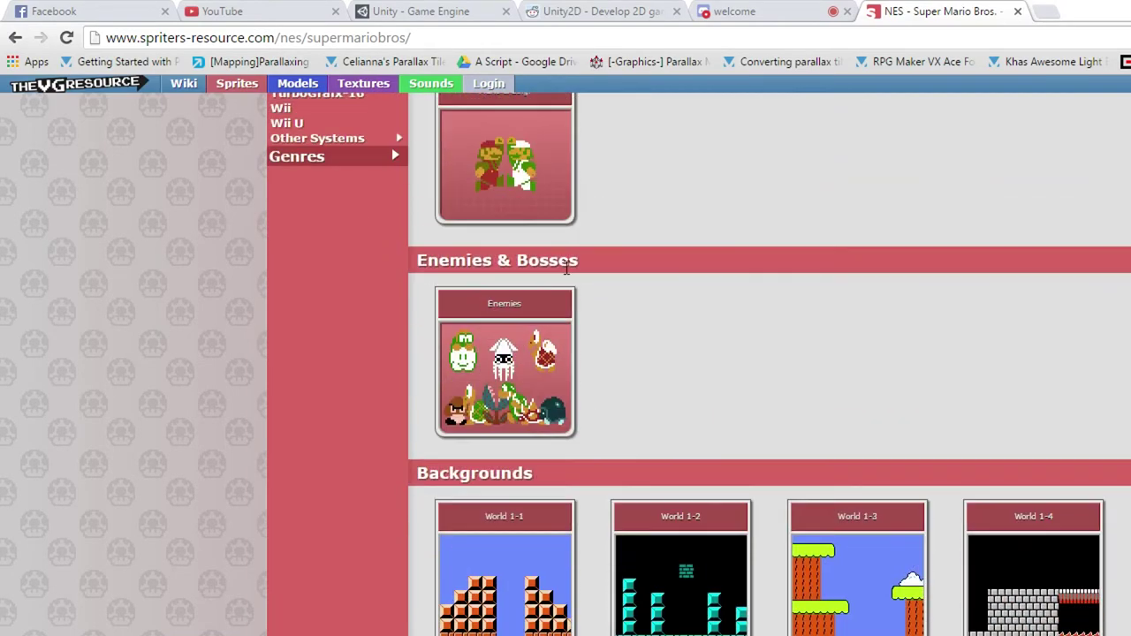
scroll(646, 329, "down", 20)
left_click(555, 356)
scroll(566, 349, "down", 4)
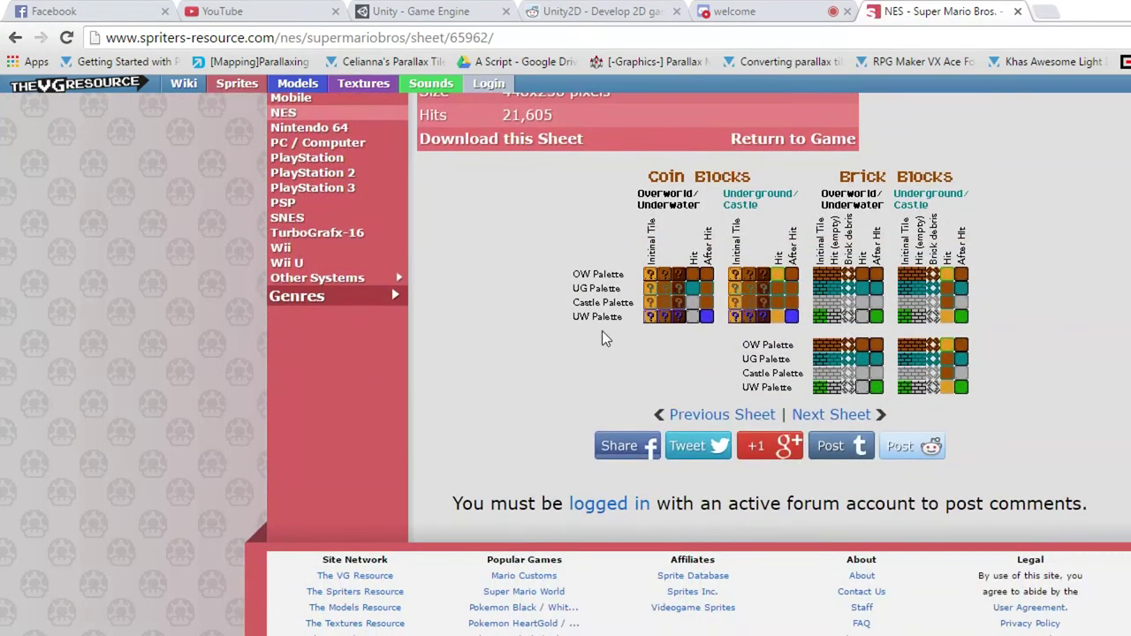
Go back to open the Super Mario Bros tileset sheet, then switch to the Unity tab.
left_click(14, 38)
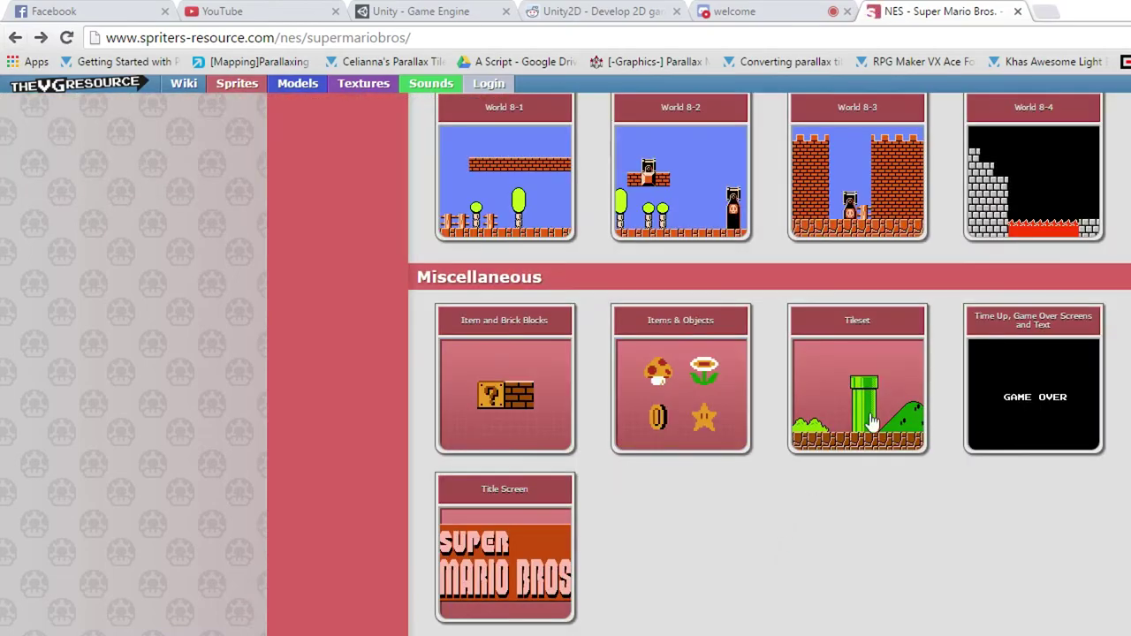
left_click(873, 422)
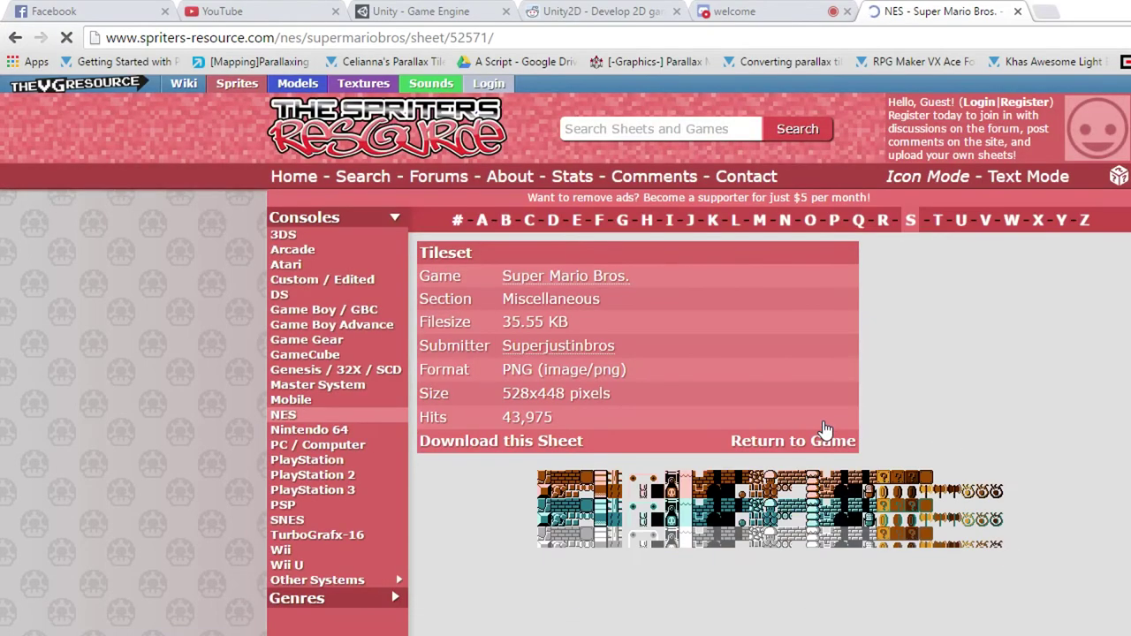
scroll(825, 429, "down", 3)
scroll(825, 429, "down", 4)
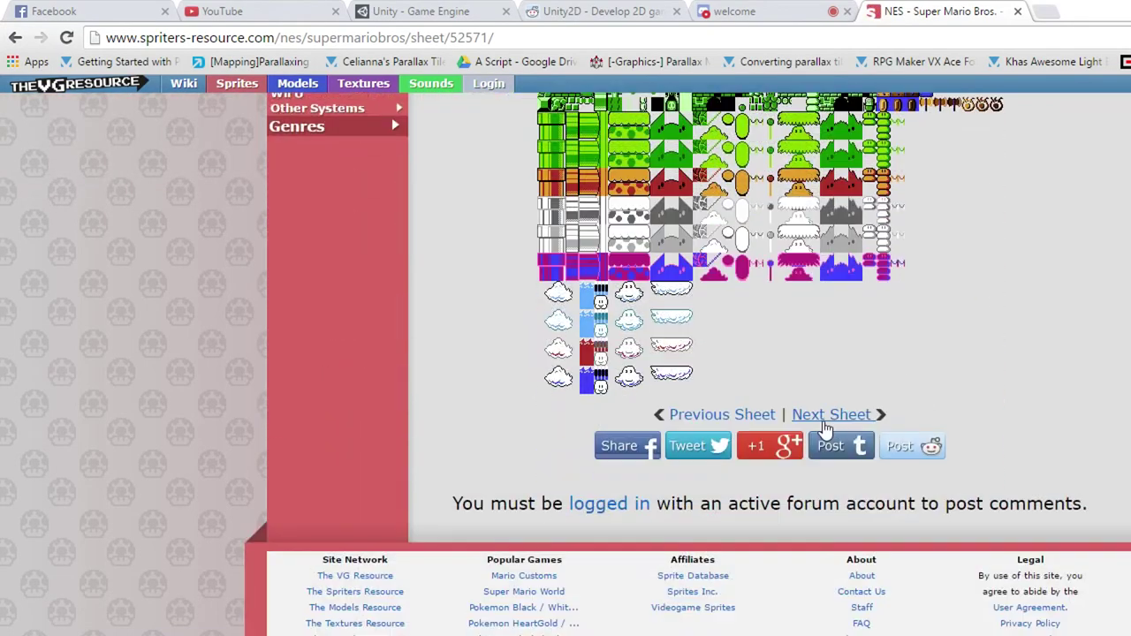
key("ctrl+3")
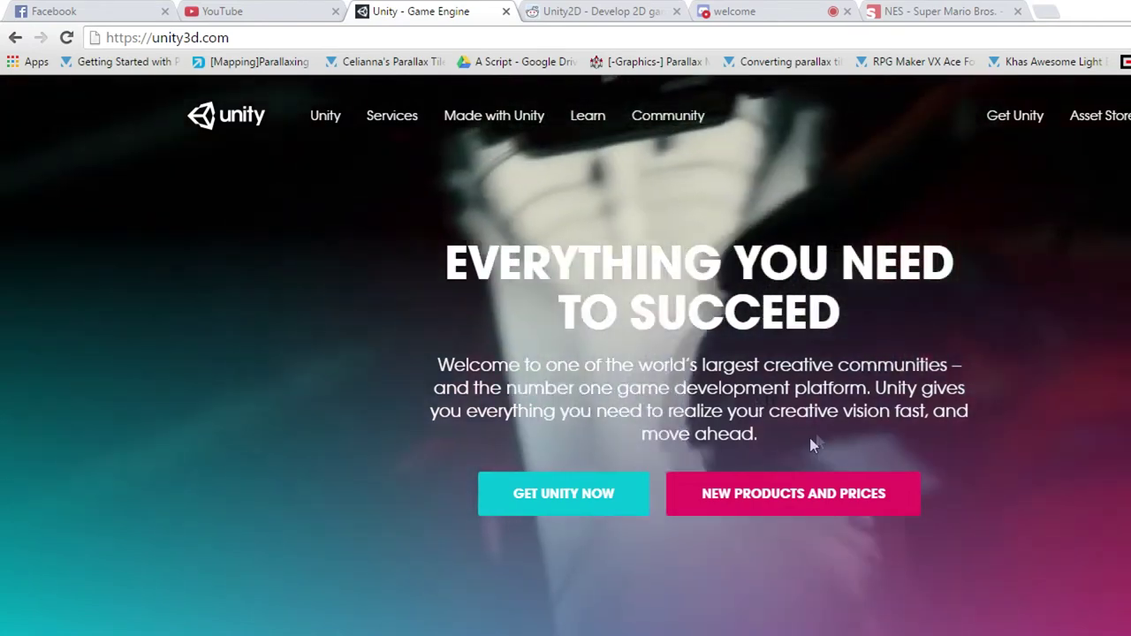
Review Unity's Personal, Plus and Pro plan comparison, then go to the r/Unity2D tab.
left_click(545, 502)
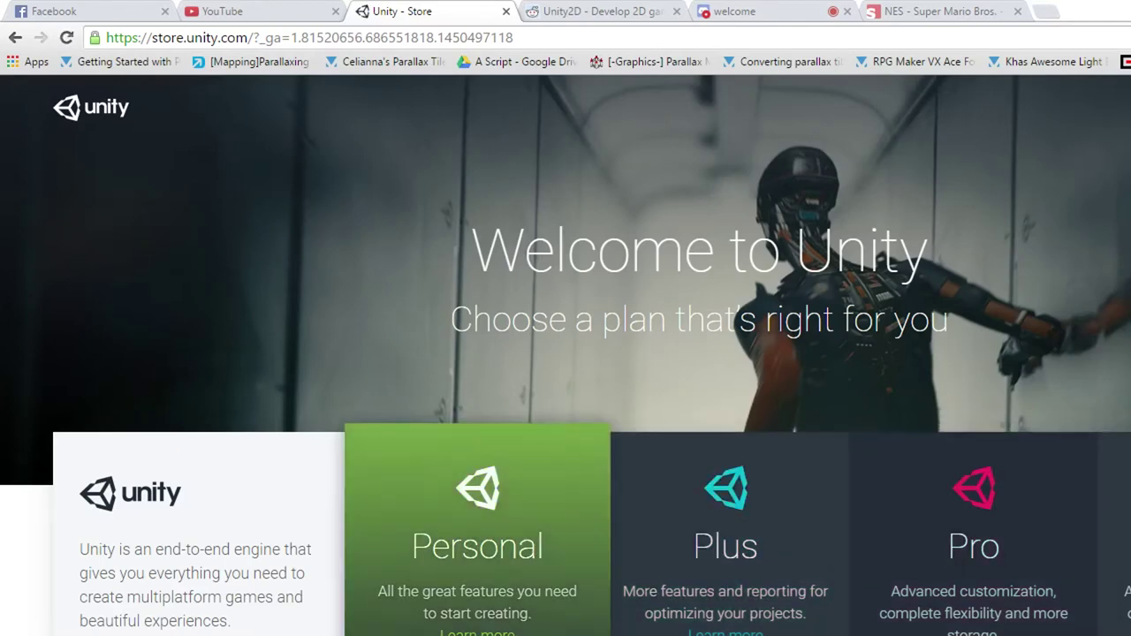
scroll(1070, 569, "down", 4)
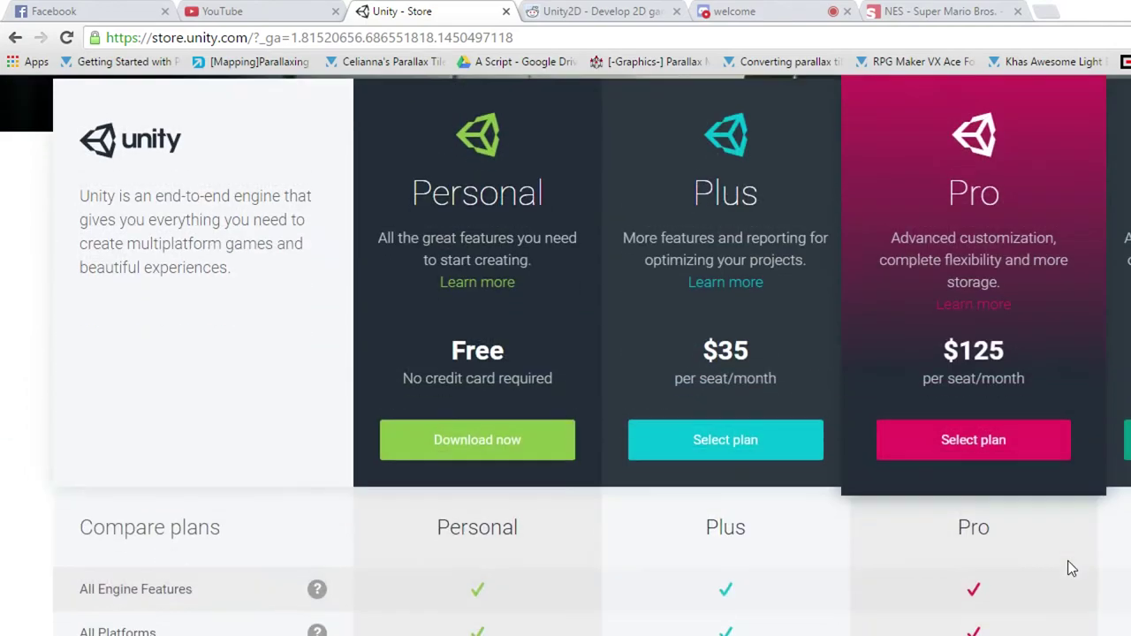
scroll(494, 465, "down", 5)
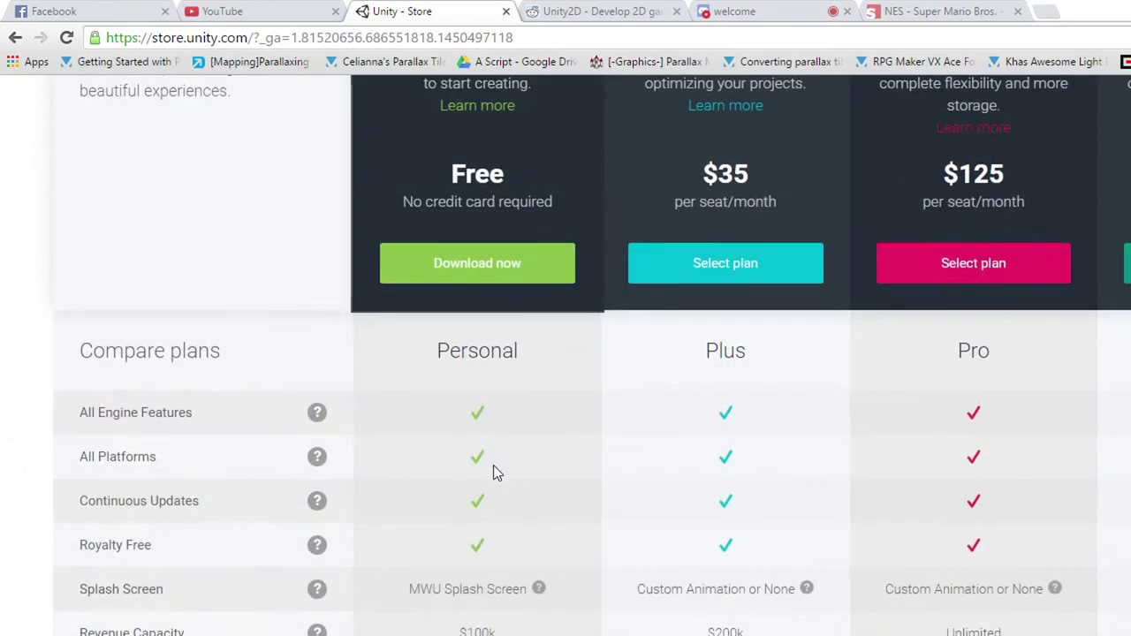
scroll(493, 466, "down", 5)
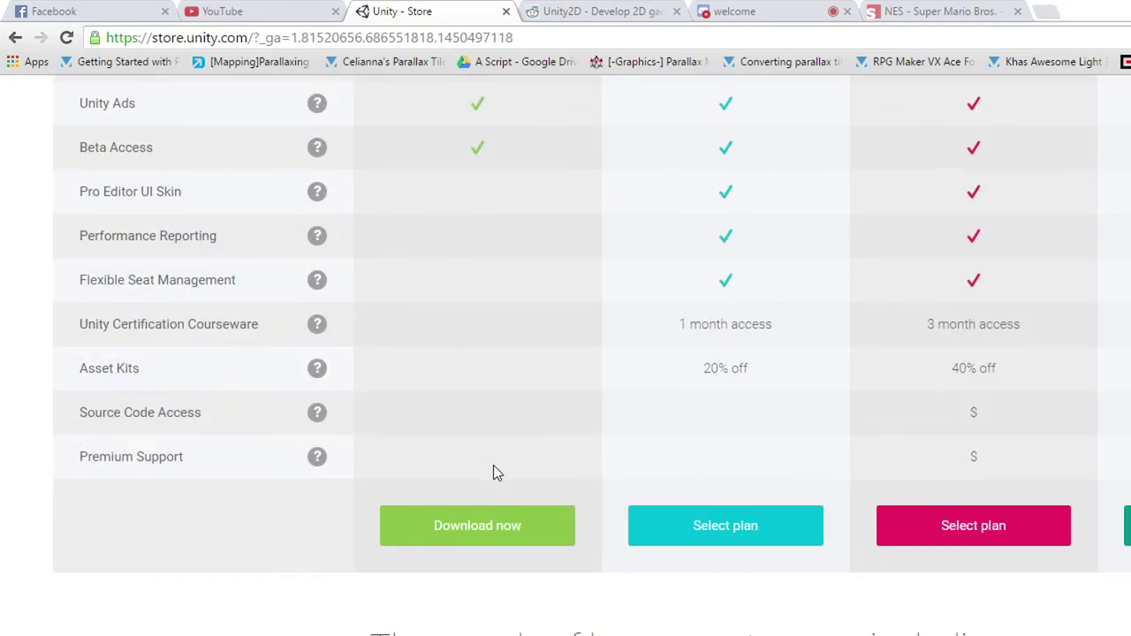
scroll(435, 513, "up", 10)
scroll(435, 514, "down", 4)
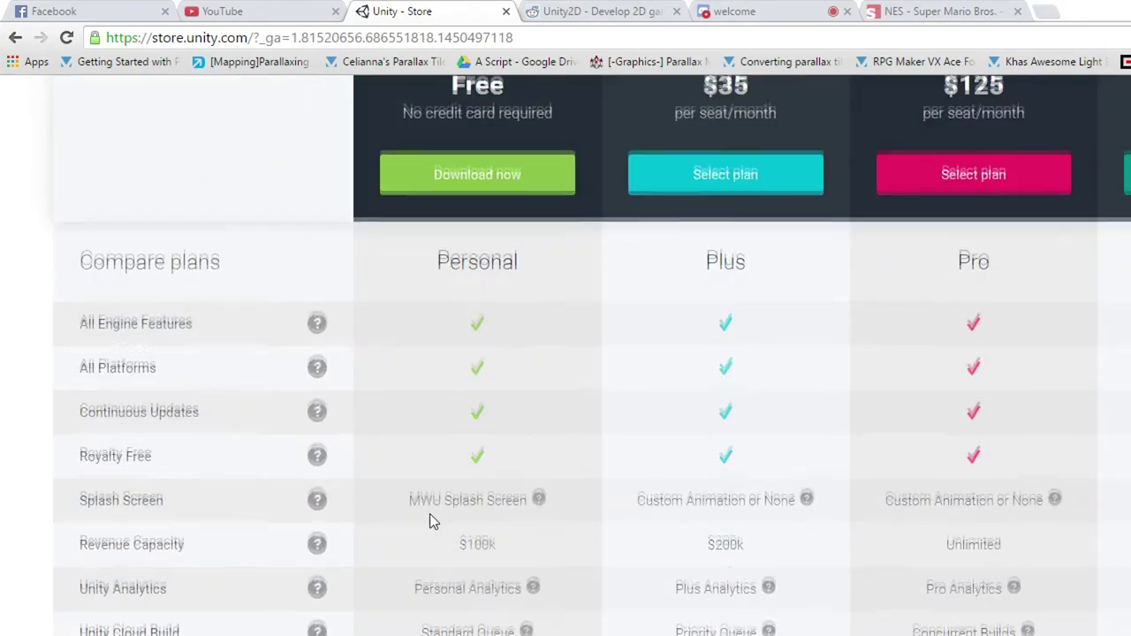
scroll(429, 514, "up", 4)
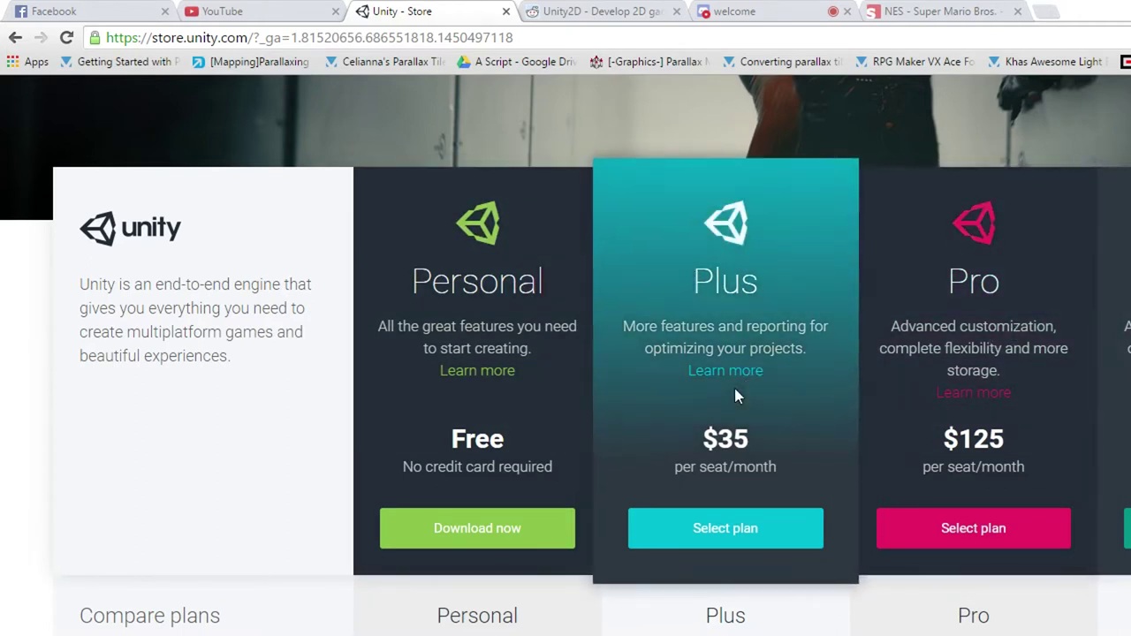
left_click(654, 10)
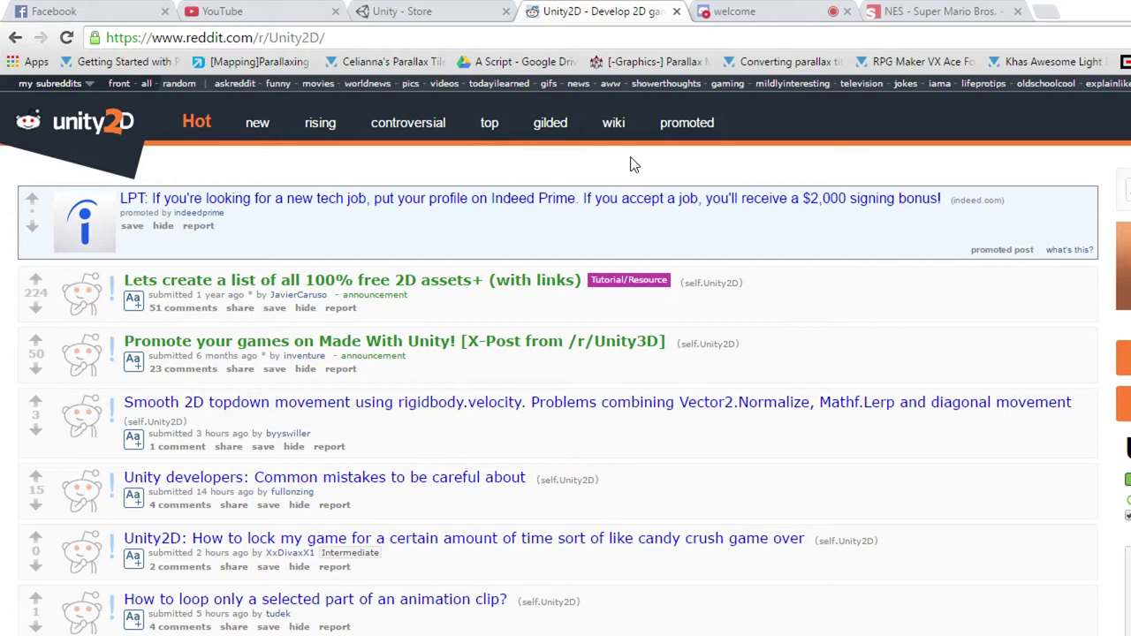
Read recent messages in Discord's #unity-development channel of Game Dev League.
left_click(734, 11)
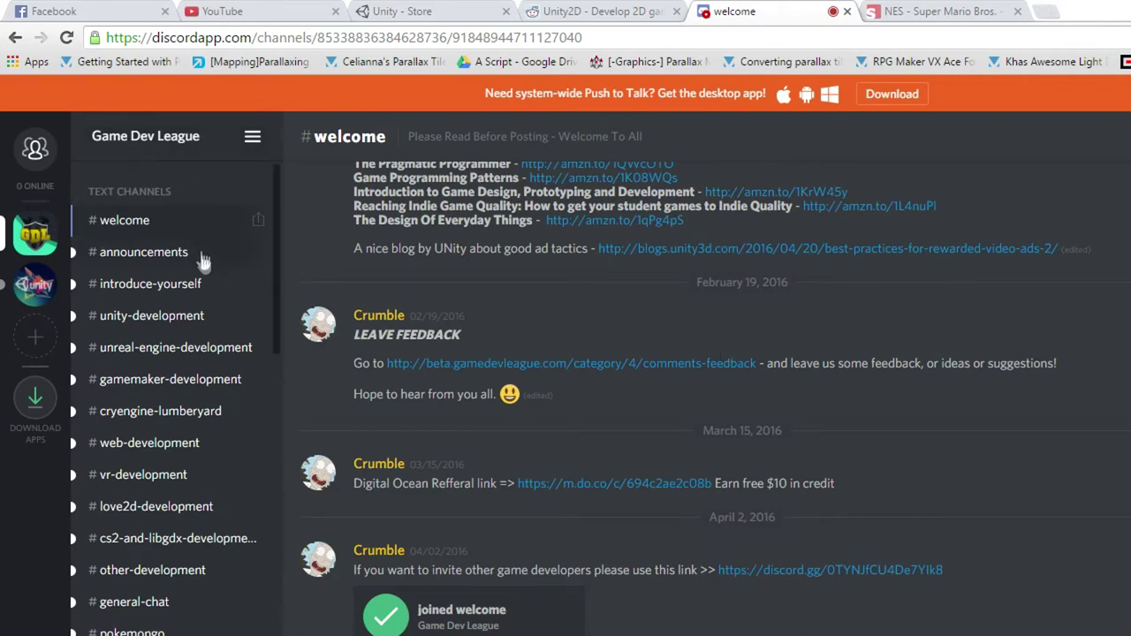
left_click(175, 322)
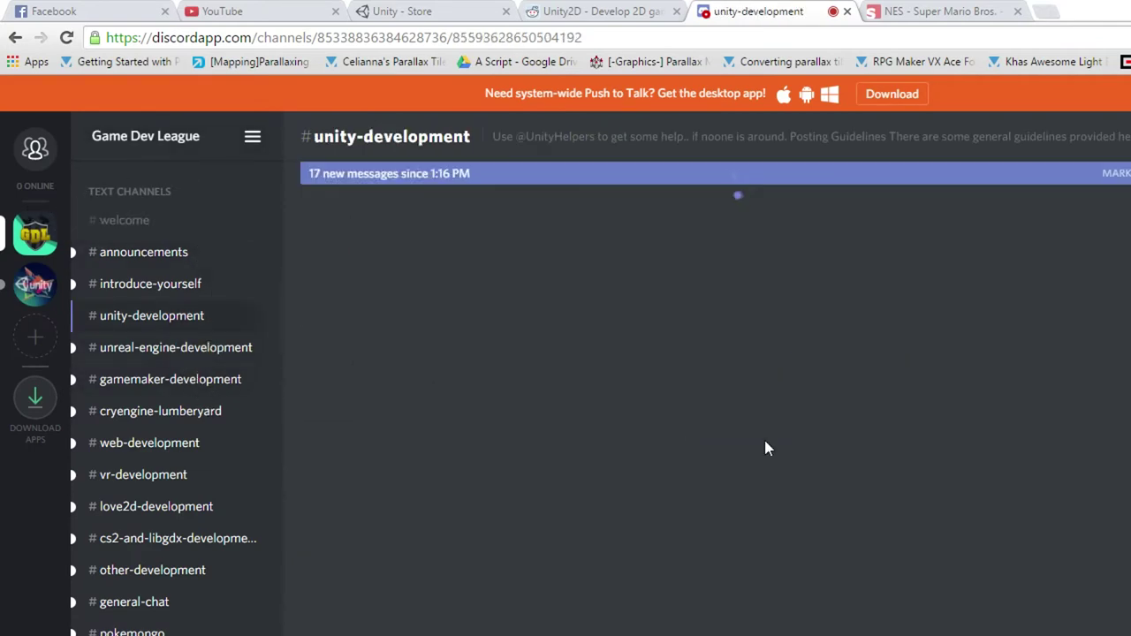
scroll(765, 449, "down", 10)
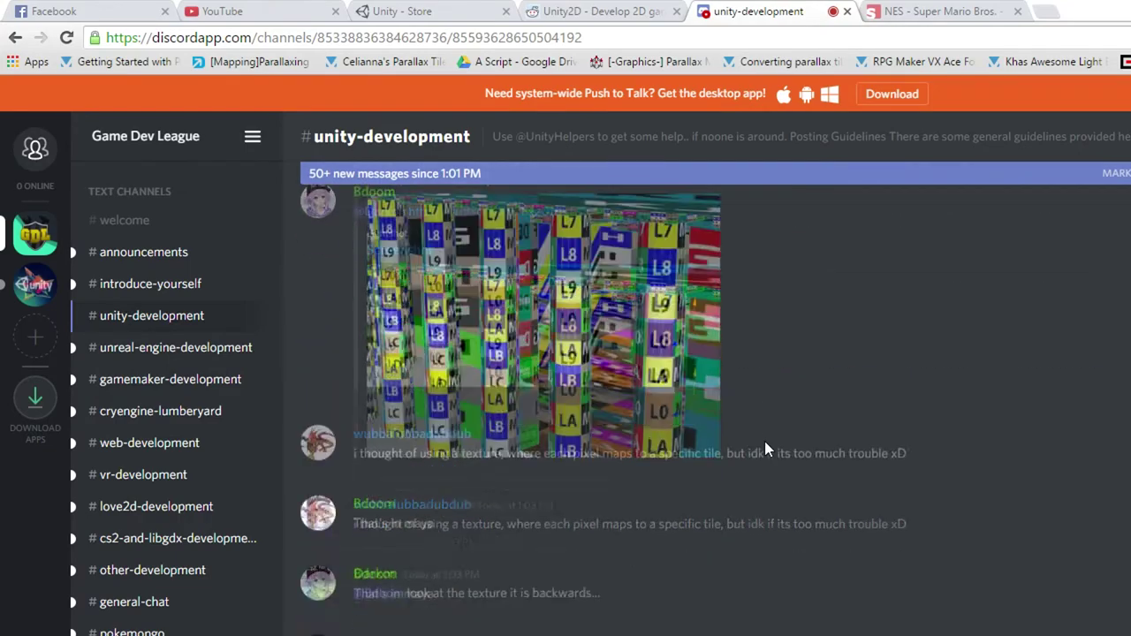
scroll(765, 449, "down", 15)
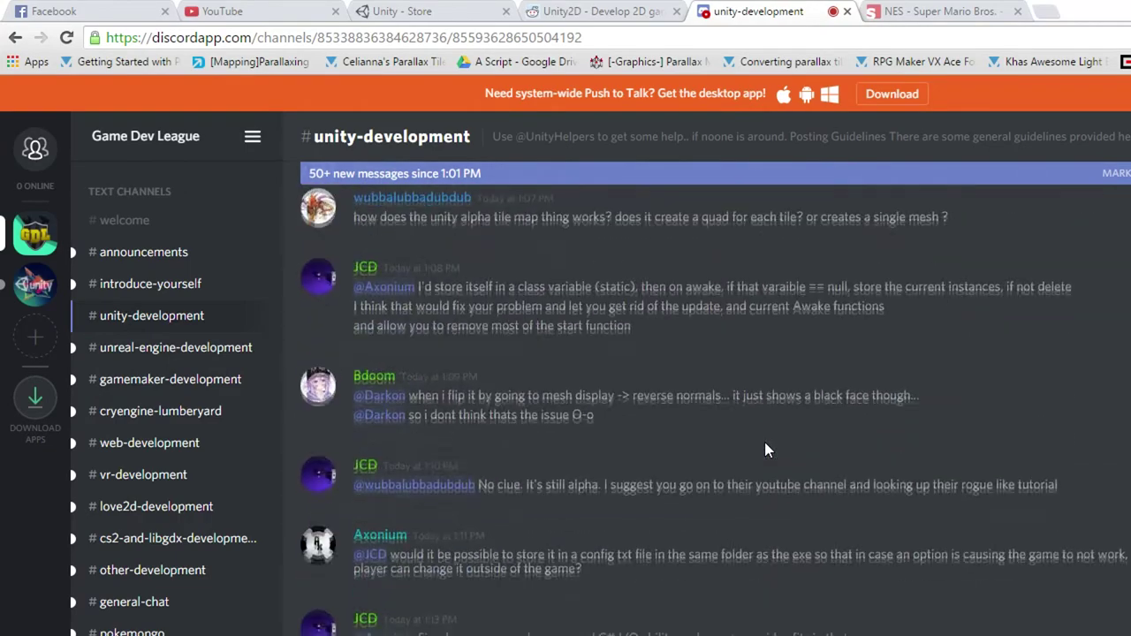
scroll(765, 450, "down", 4)
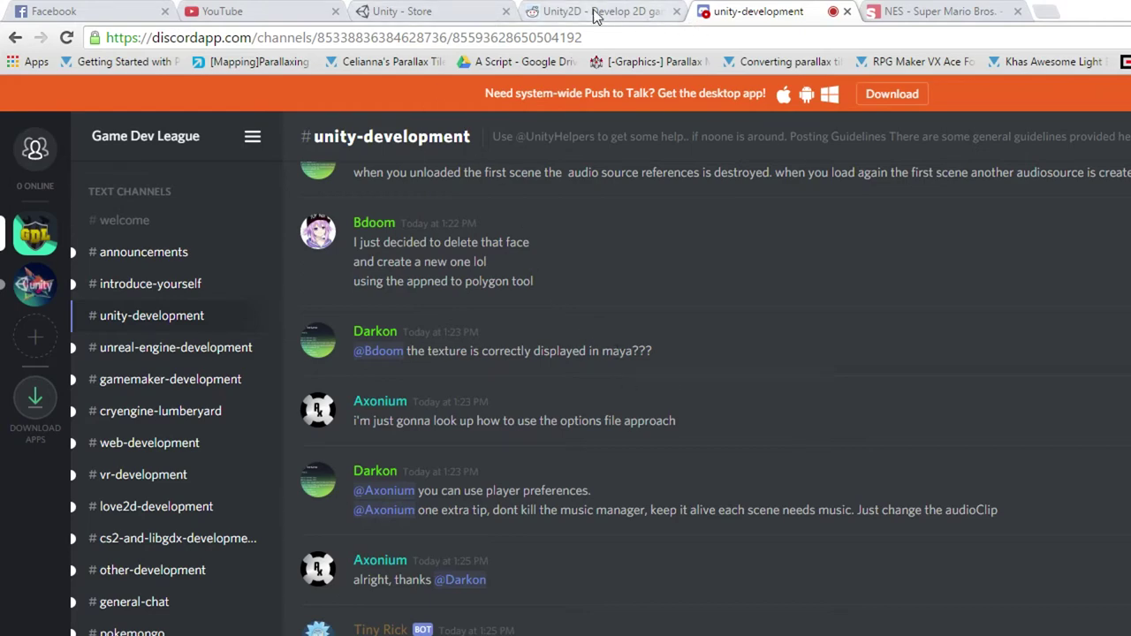
Revisit the pricing, Discord and r/Unity2D tabs, then start a new Unity project.
left_click(439, 11)
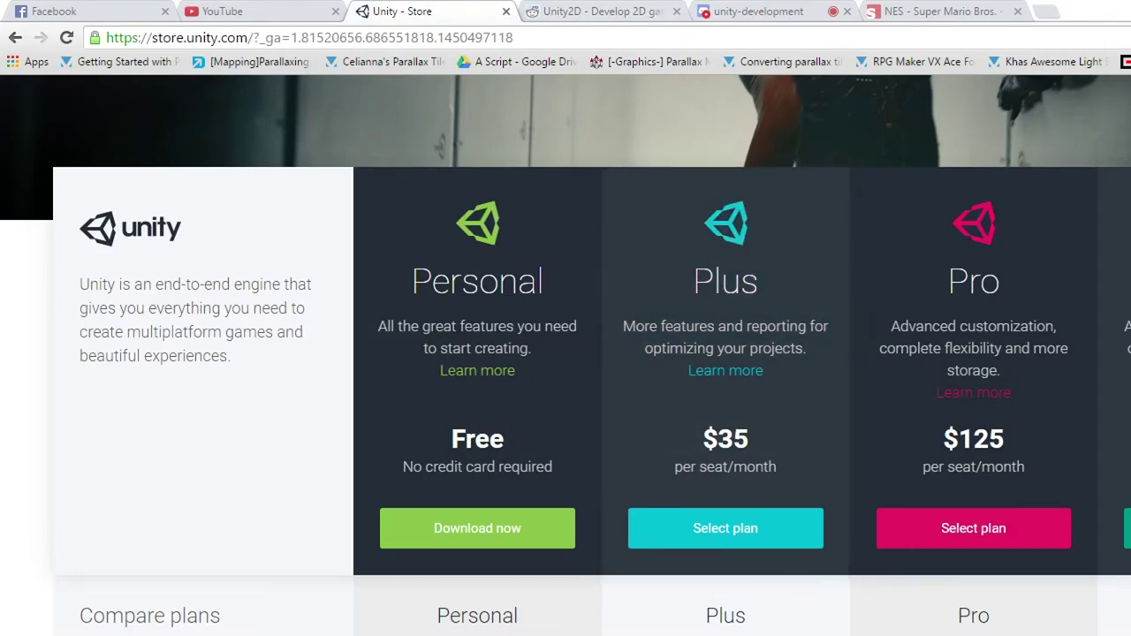
left_click(817, 10)
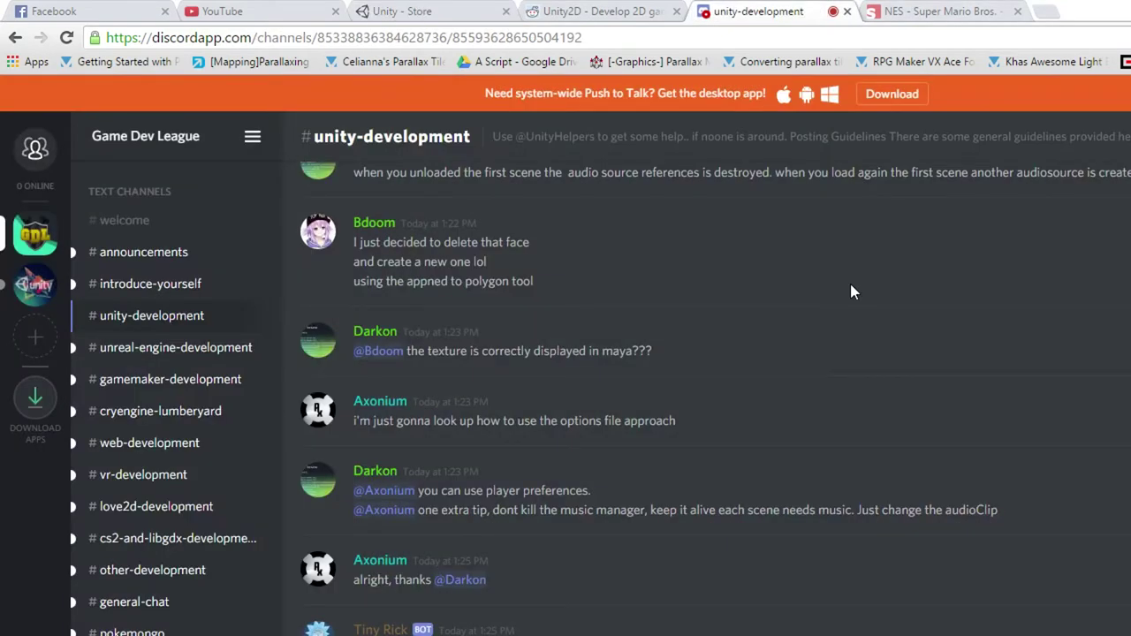
left_click(567, 10)
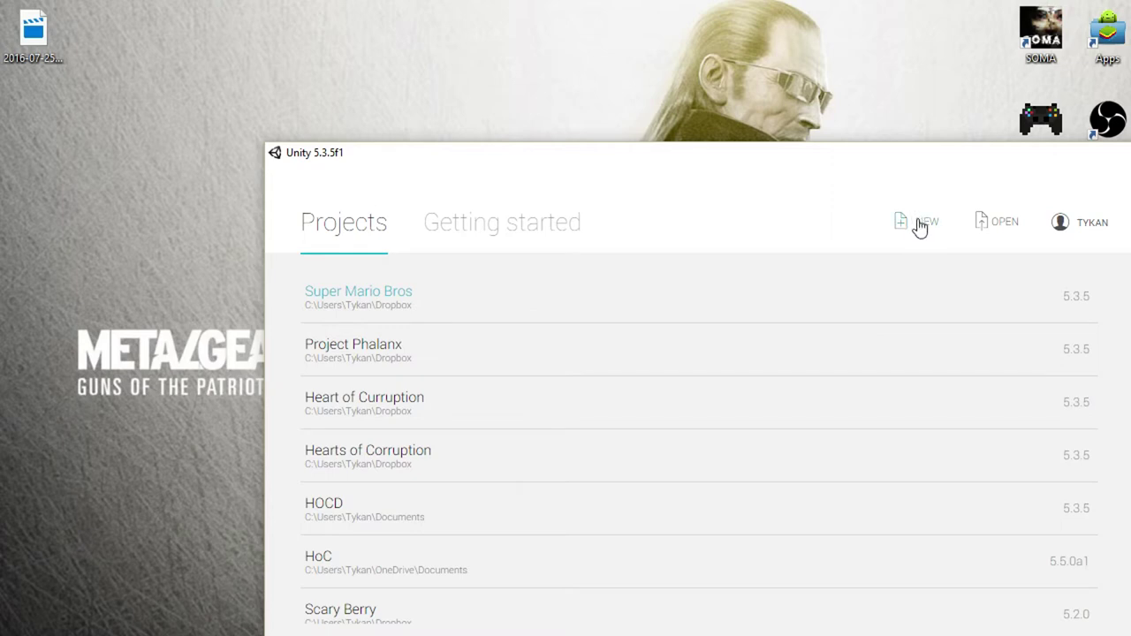
left_click(920, 226)
Choose 2D and name the new project 'Super Mario Bros'.
left_click(839, 348)
left_click(590, 480)
left_click(568, 473)
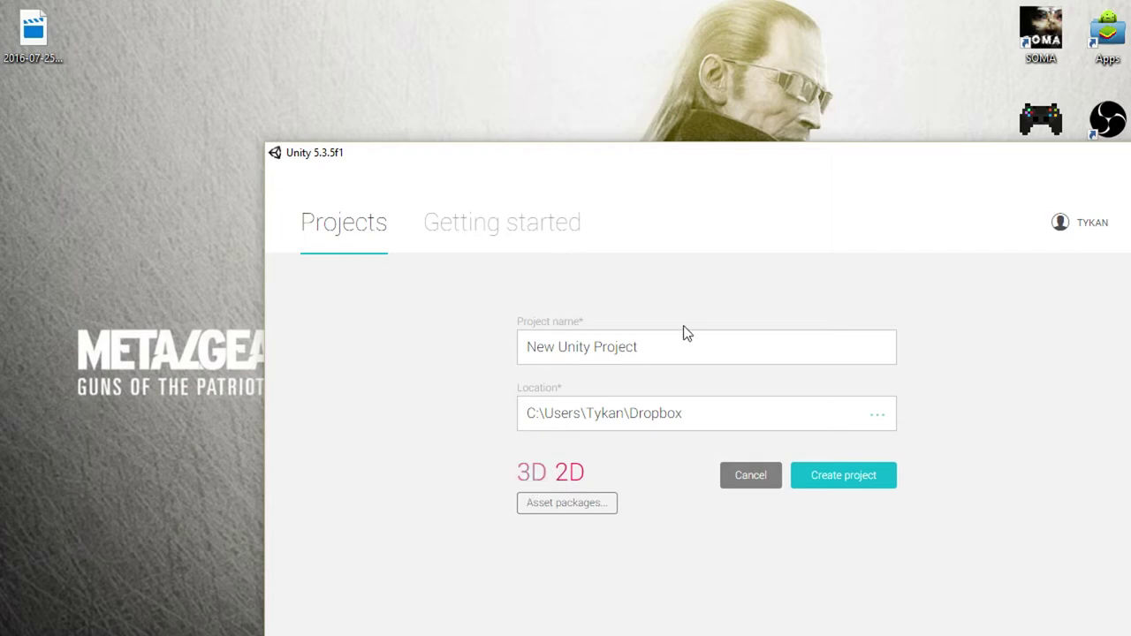
left_click(665, 350)
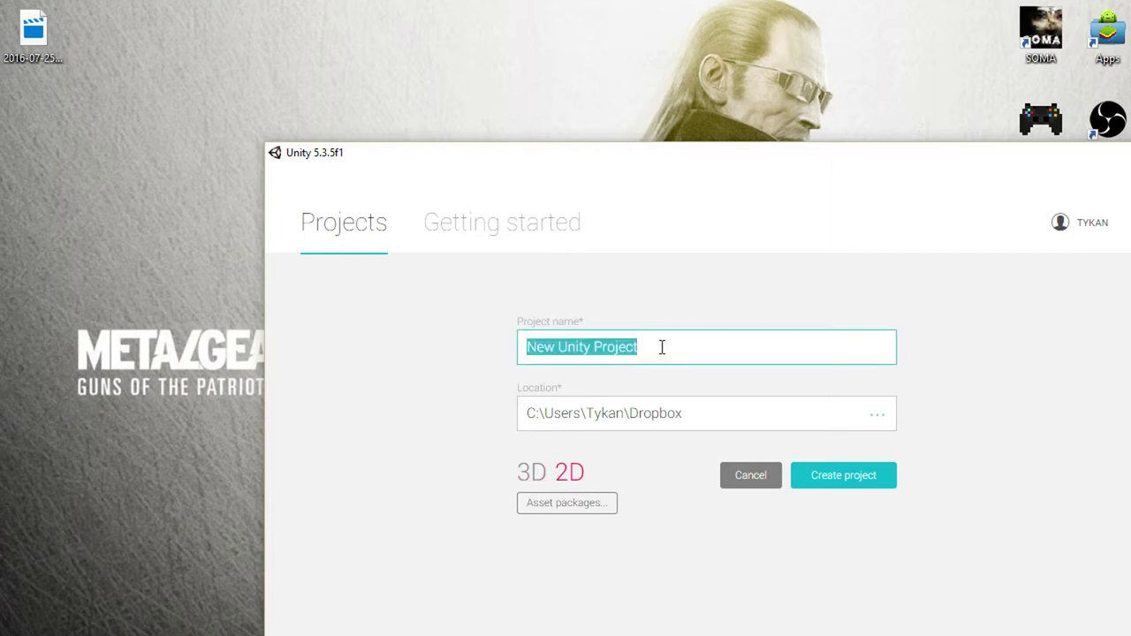
key("BackSpace")
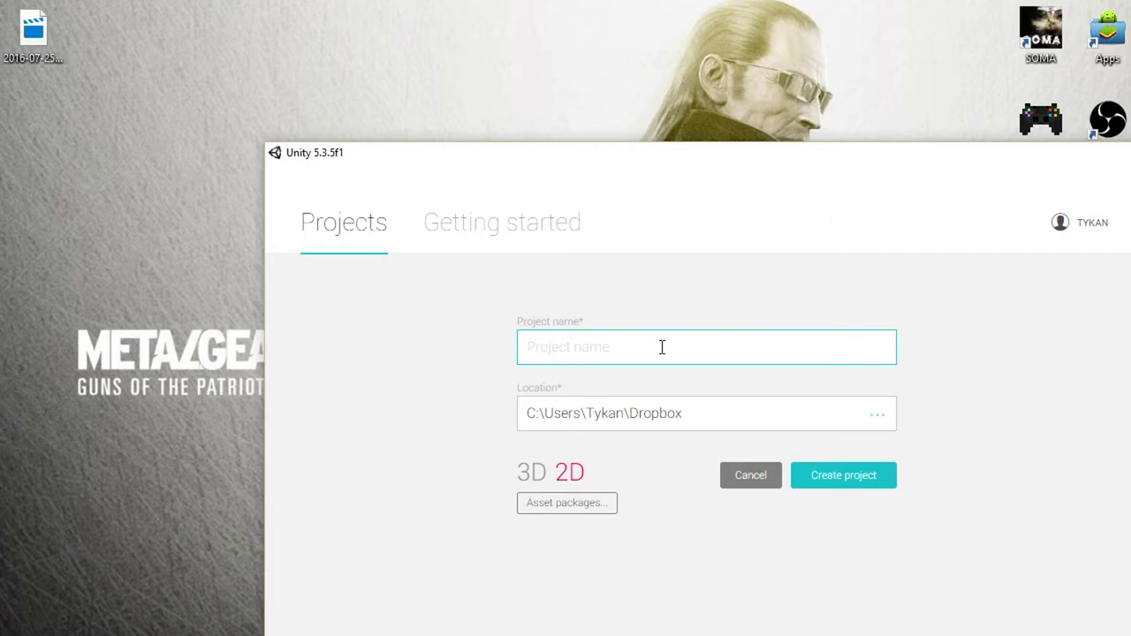
type("Super Mario Bros")
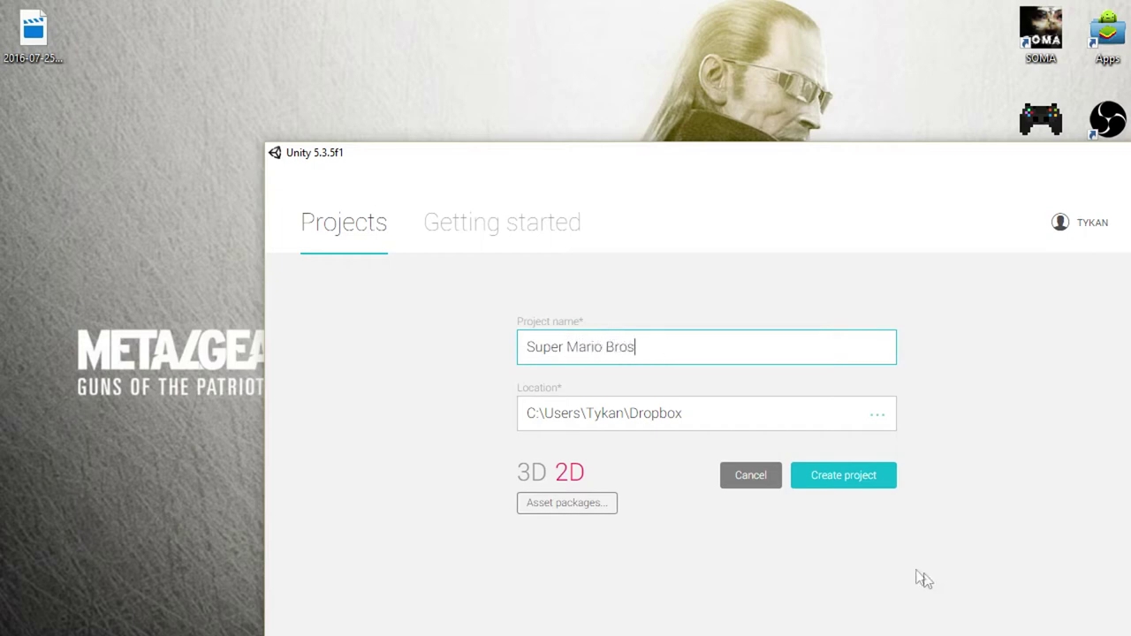
Change the location from Dropbox to Desktop and create the project.
left_click(721, 428)
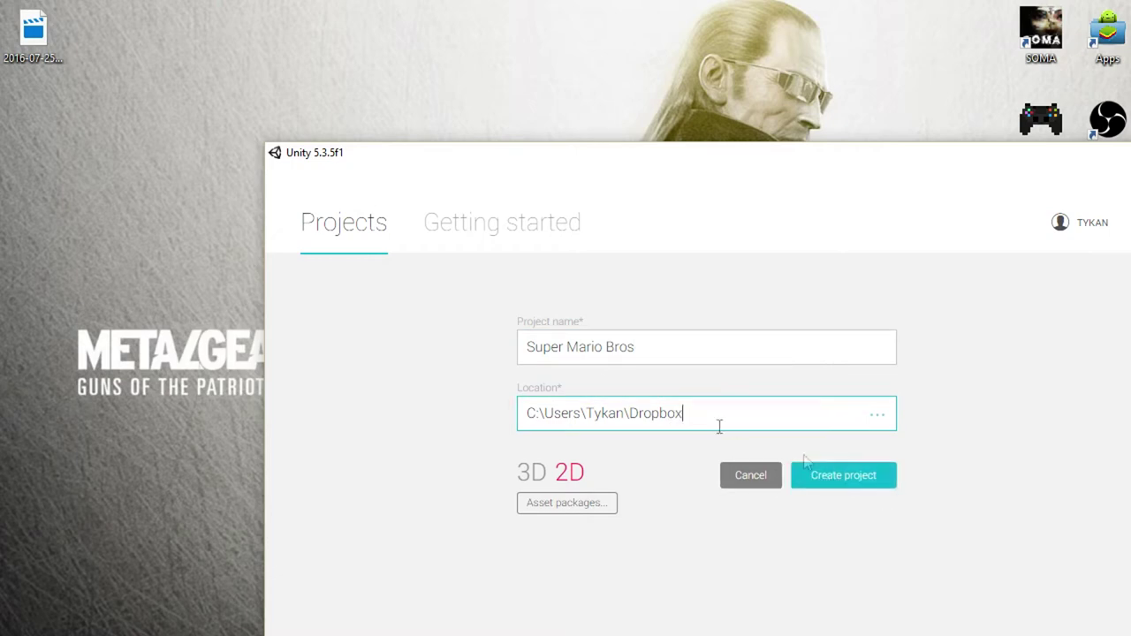
left_click_drag(708, 421, 633, 419)
type("Desktop")
left_click(811, 475)
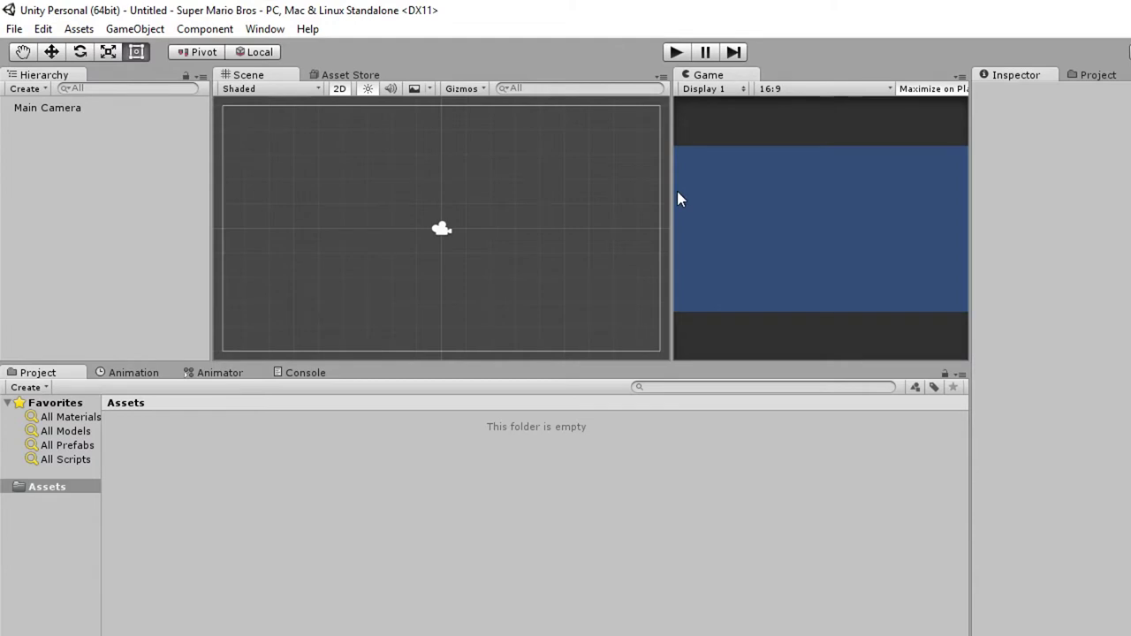
left_click_drag(626, 360, 627, 466)
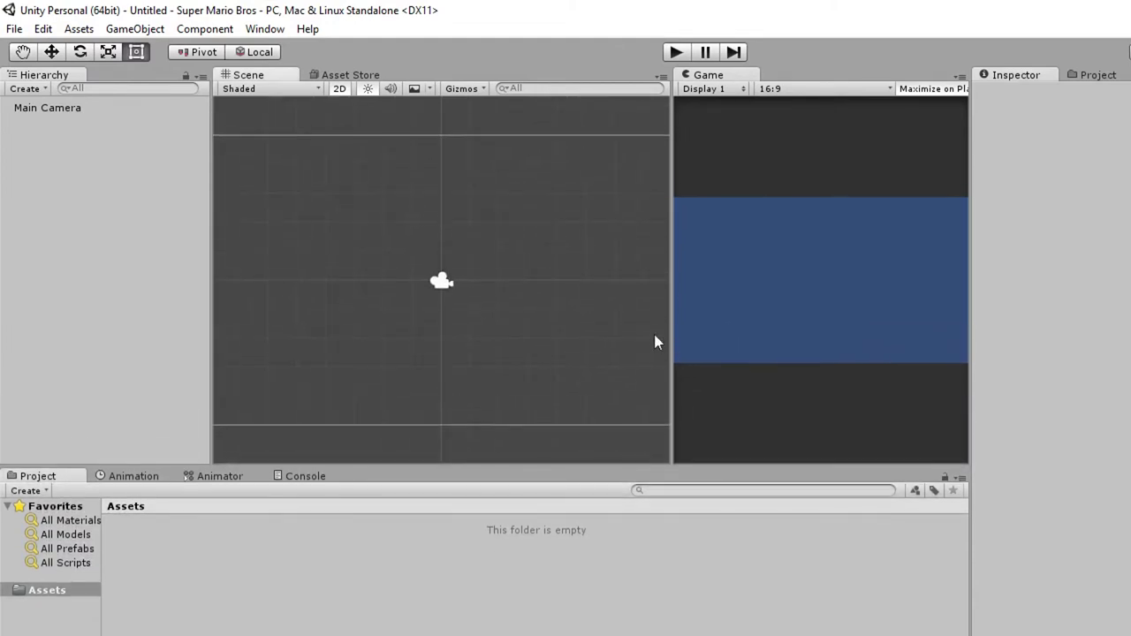
left_click_drag(674, 321, 633, 341)
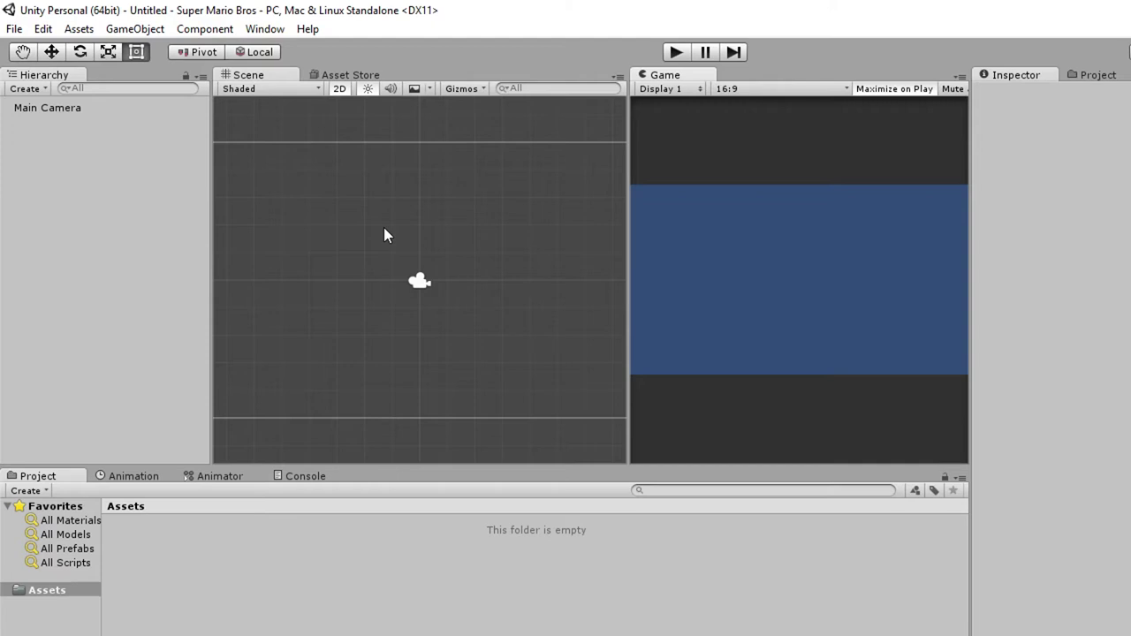
left_click(677, 89)
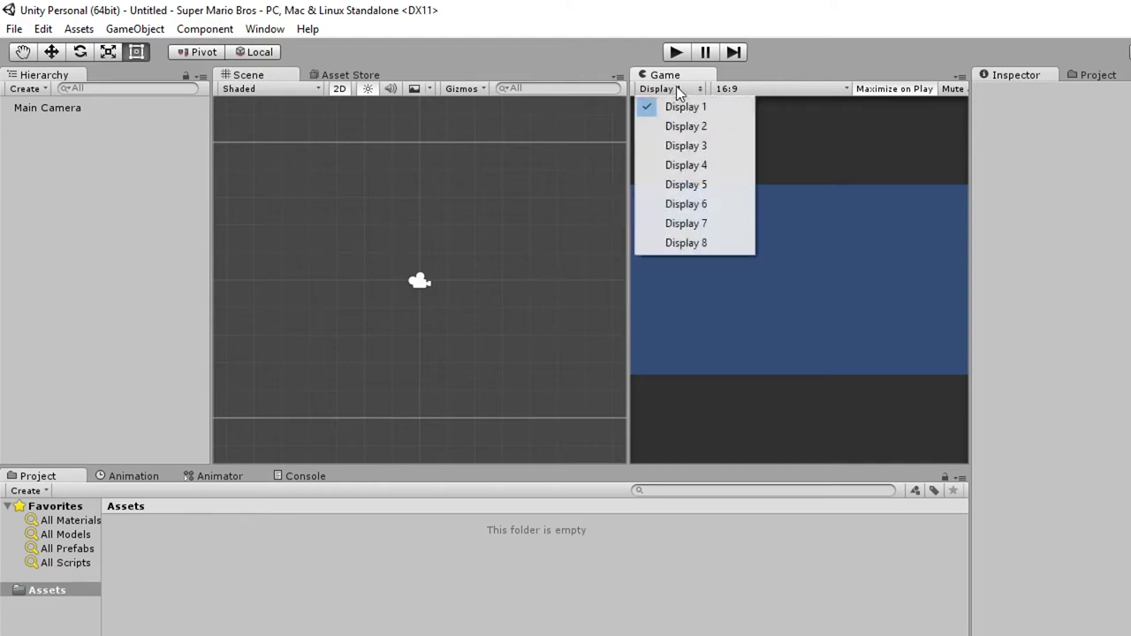
left_click(946, 165)
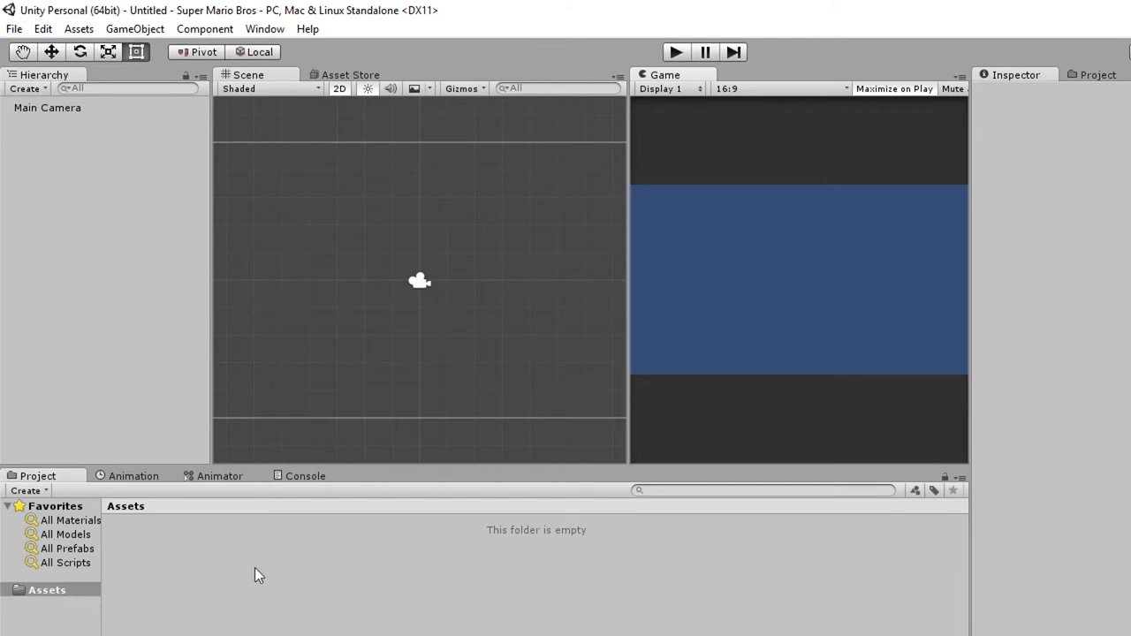
left_click(131, 478)
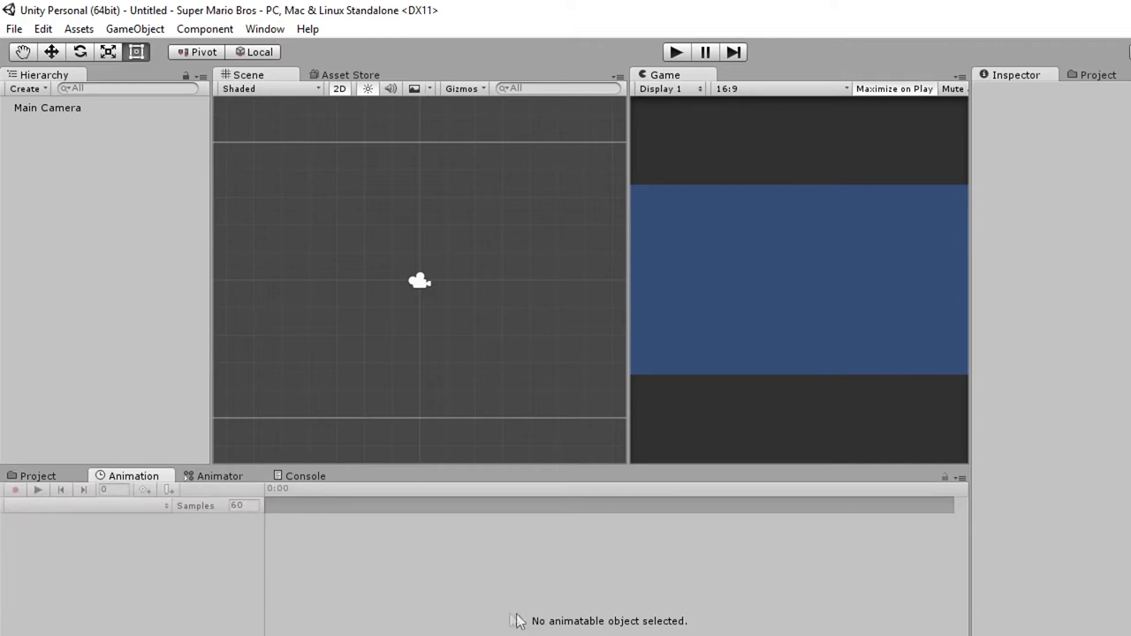
left_click(228, 480)
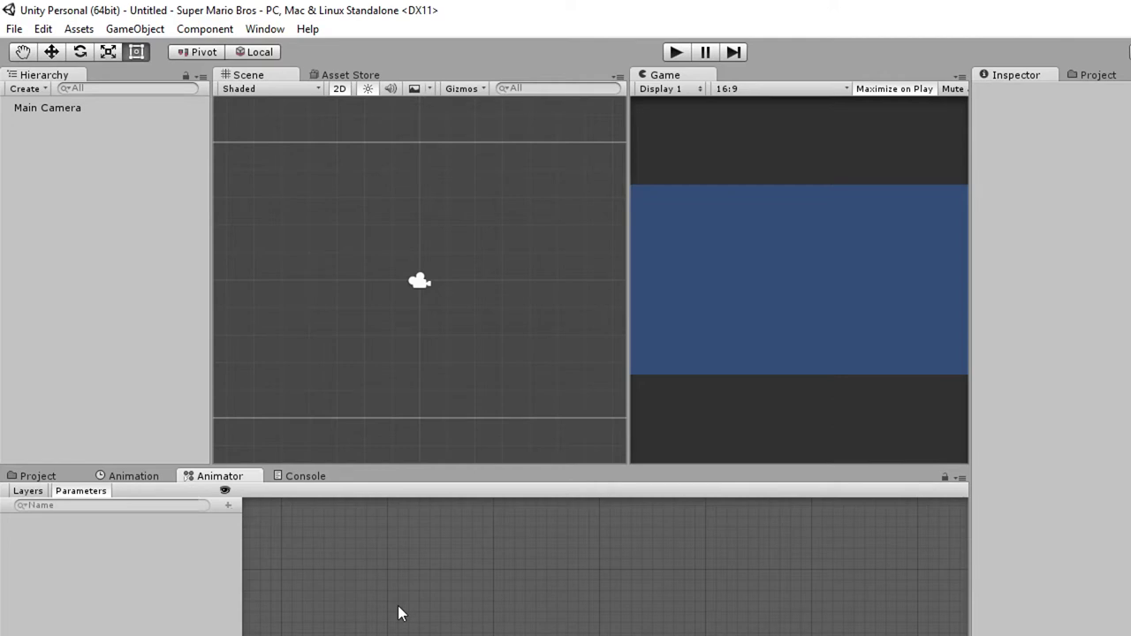
left_click(301, 475)
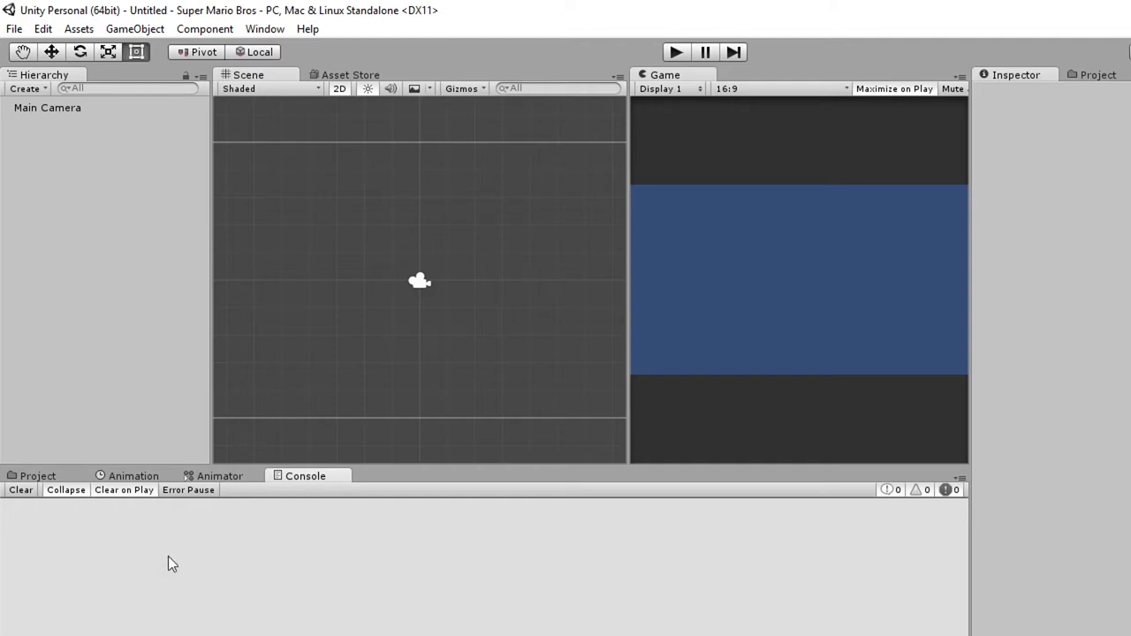
left_click(39, 477)
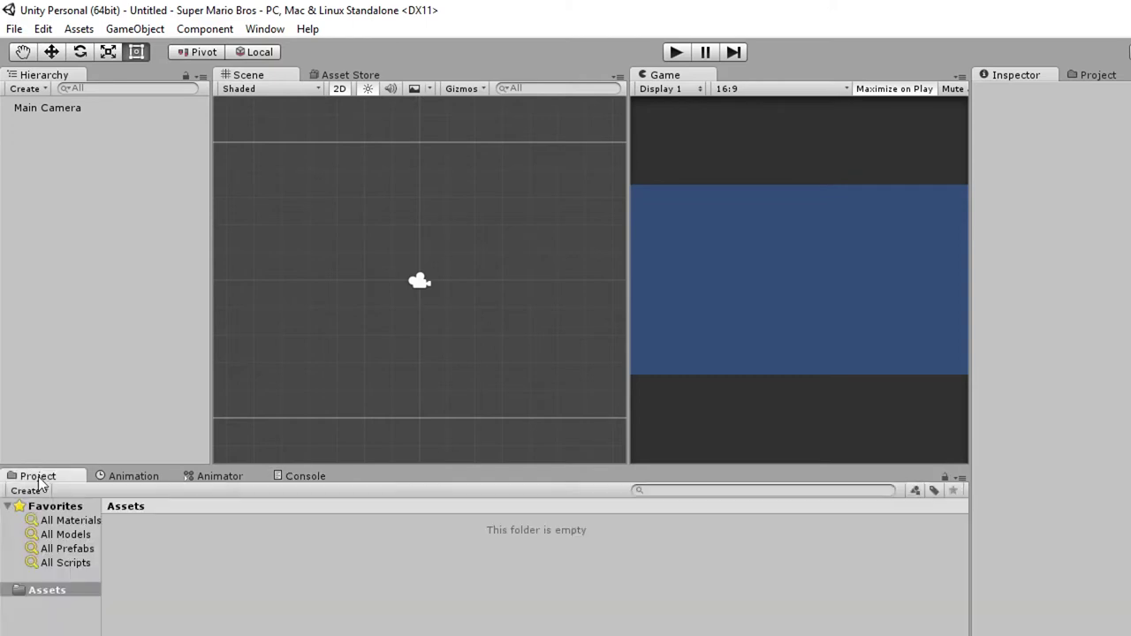
right_click(336, 622)
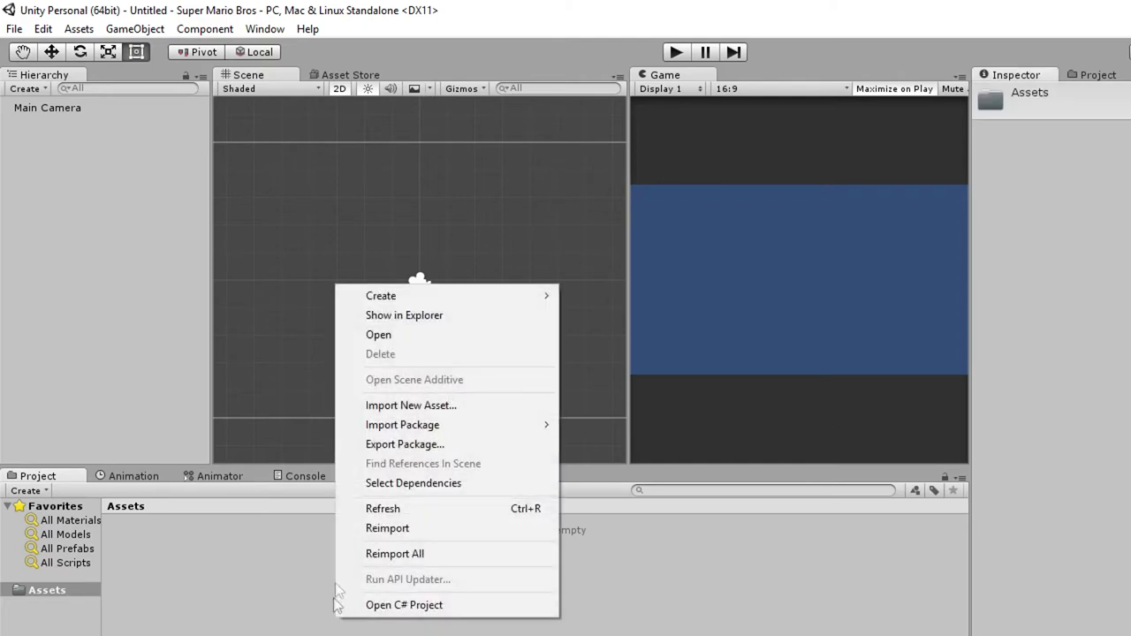
Create the Art and Prefabs folders in Assets.
mouse_move(434, 297)
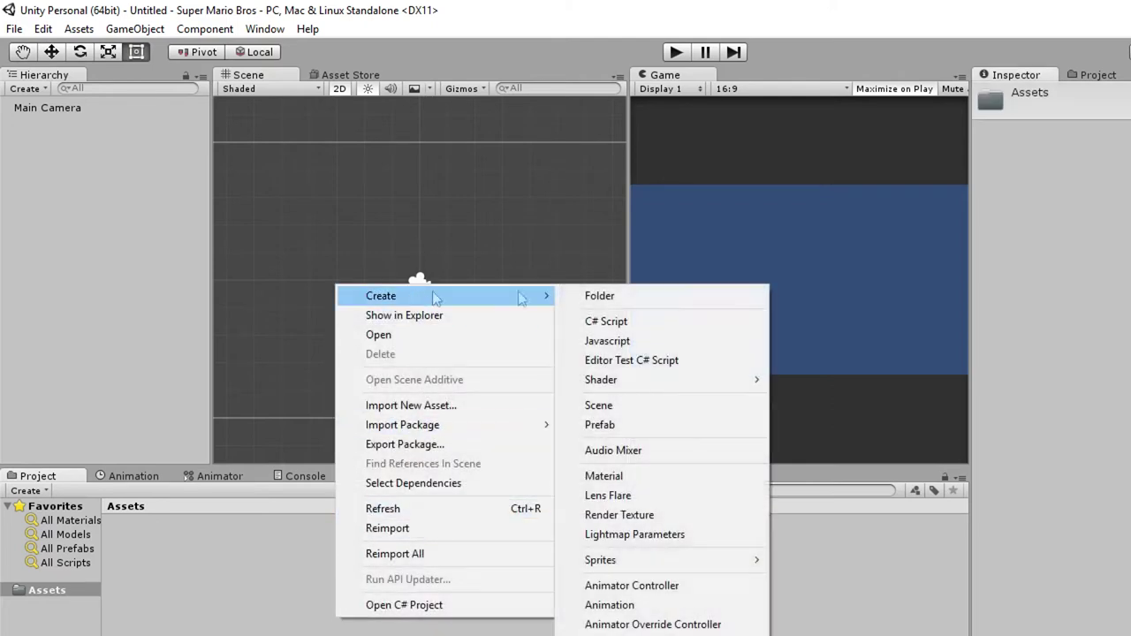
left_click(601, 296)
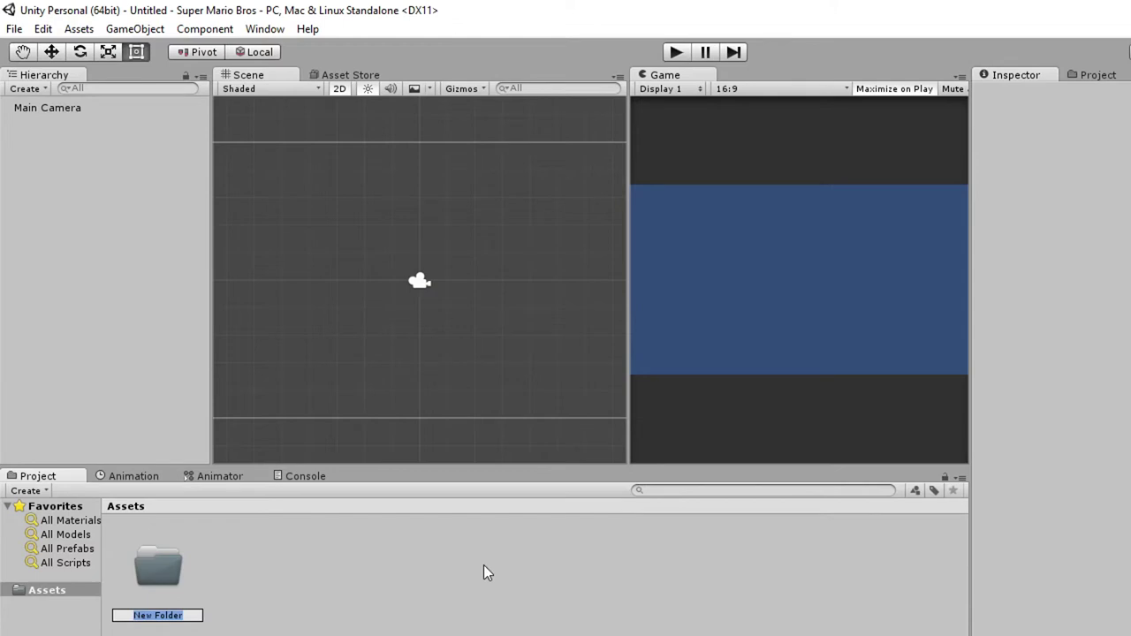
key("BackSpace")
type("Art")
key("Return")
right_click(478, 571)
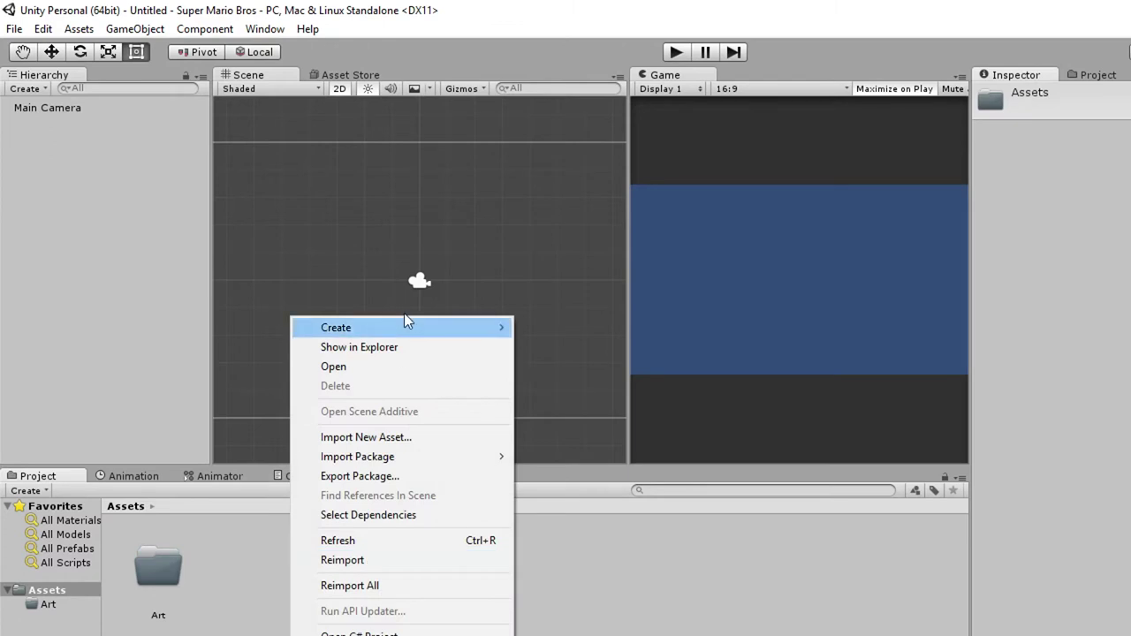
mouse_move(463, 330)
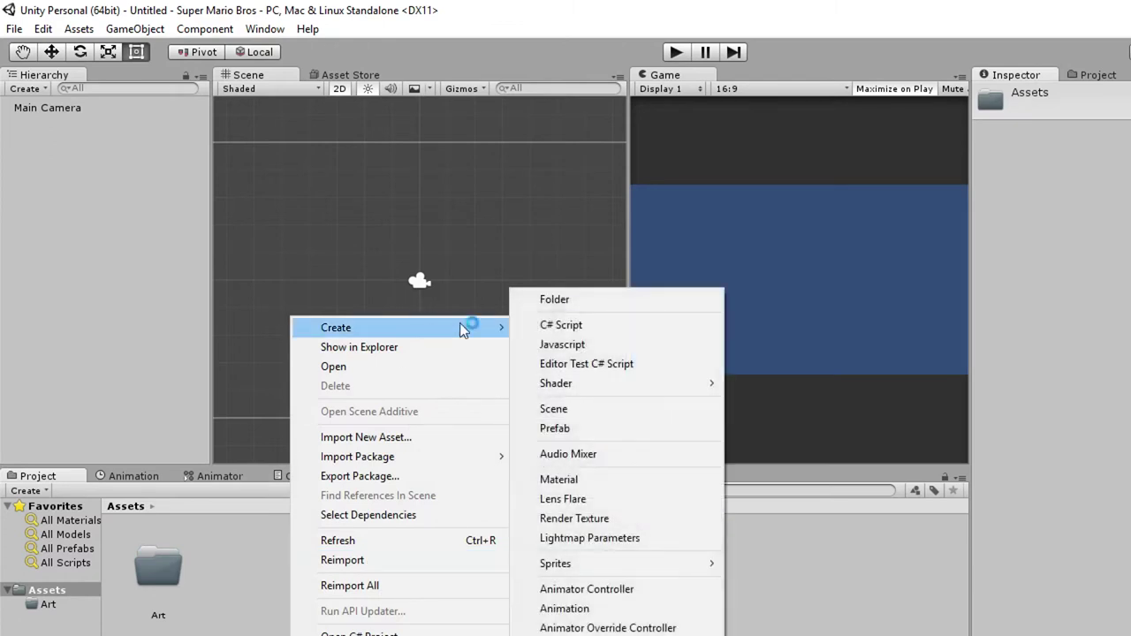
left_click(555, 299)
key("BackSpace")
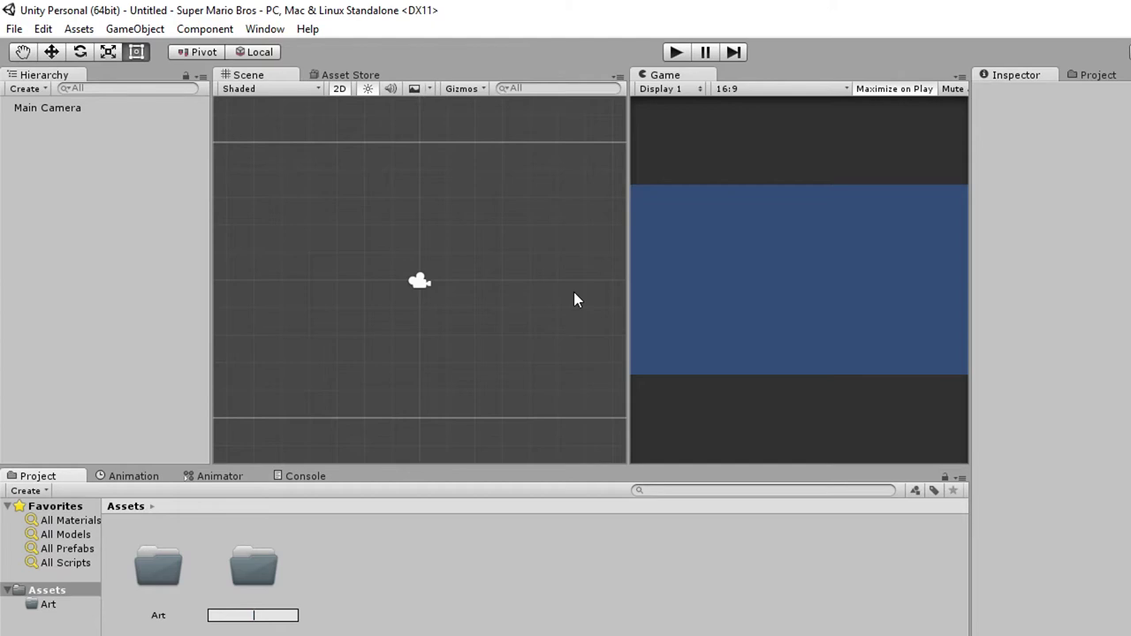
type("Prefabs")
key("Return")
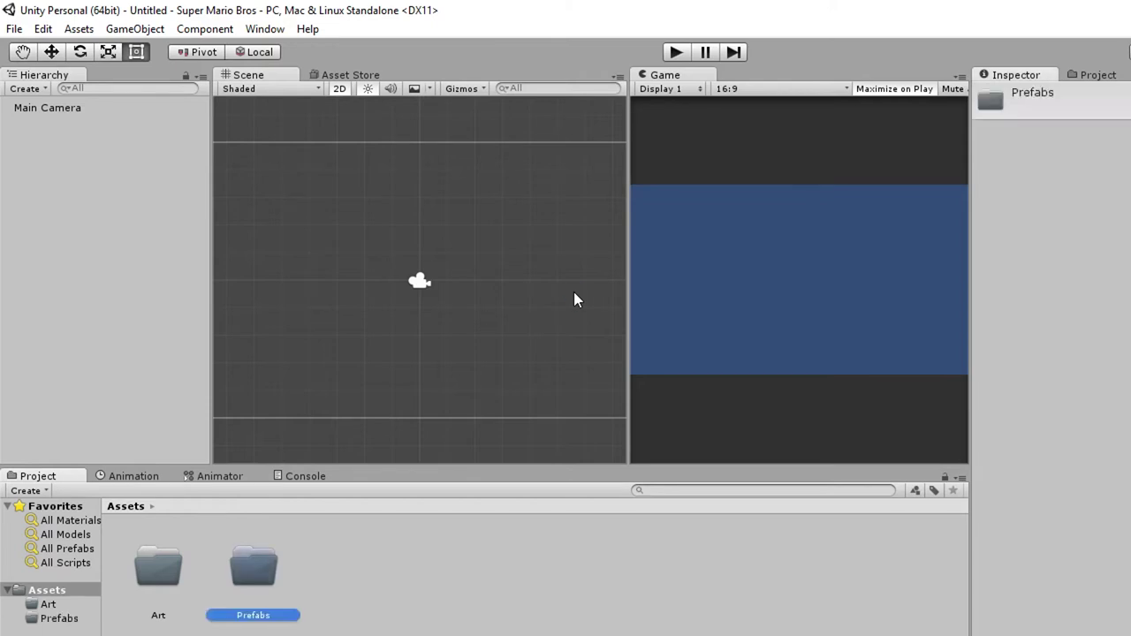
Add the Scripts and Materials folders to Assets.
right_click(469, 598)
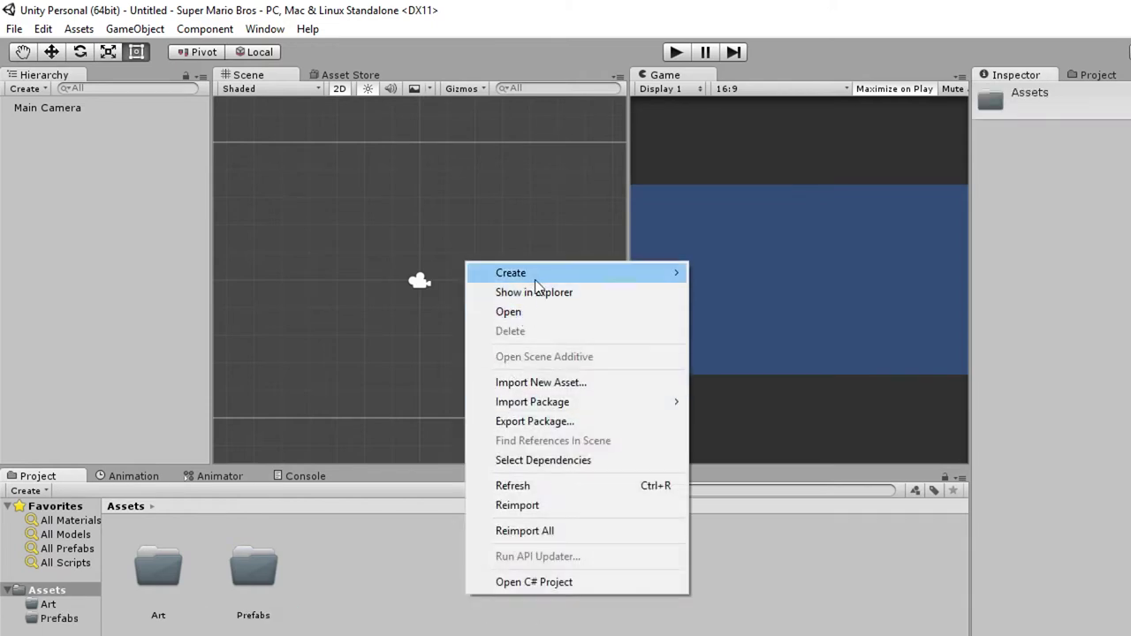
mouse_move(527, 273)
left_click(725, 274)
type("Scripts")
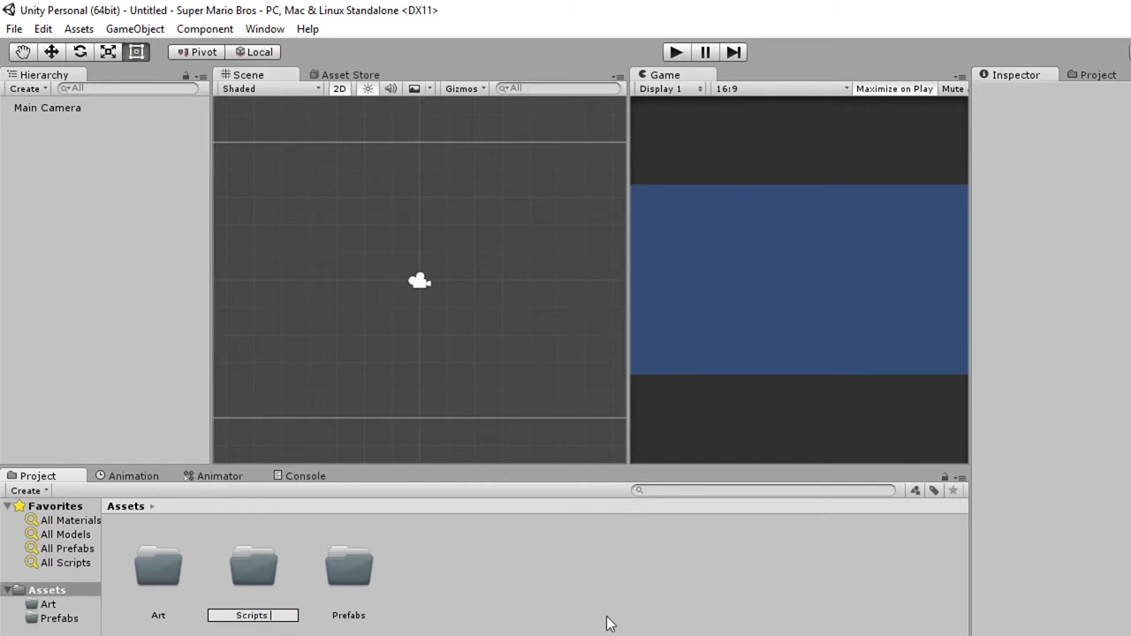
key("Return")
right_click(483, 613)
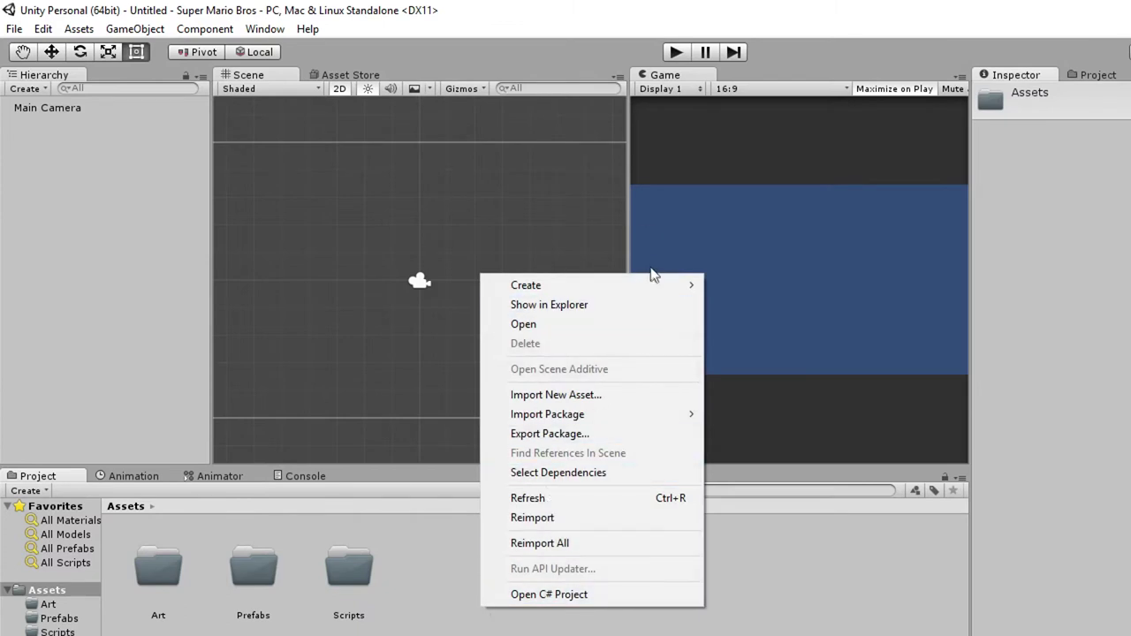
mouse_move(676, 287)
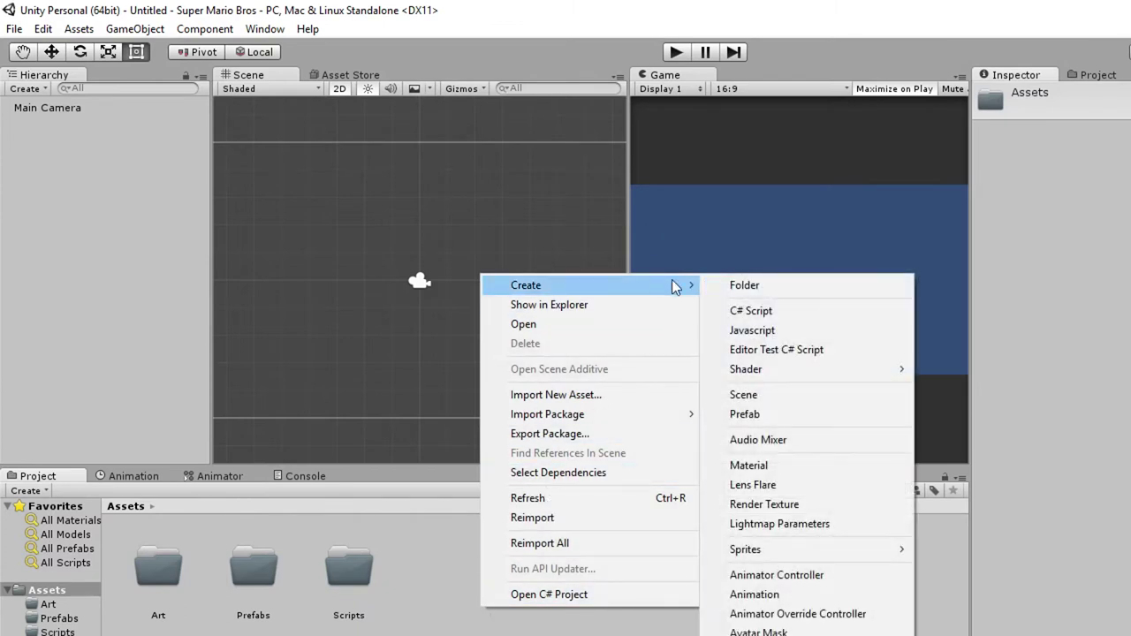
left_click(794, 284)
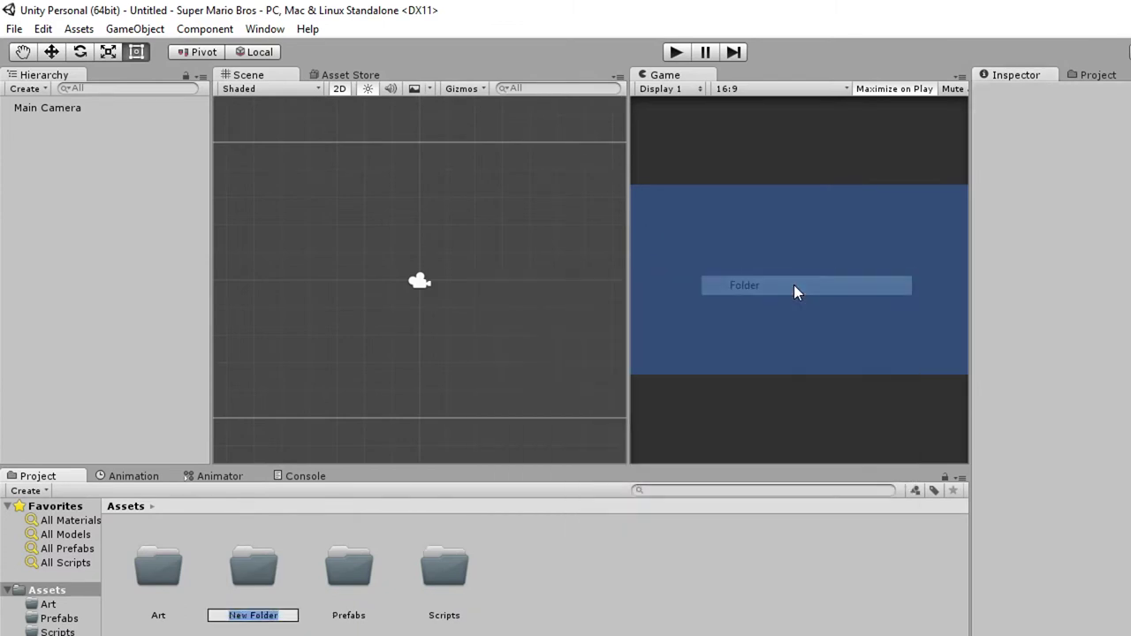
key("BackSpace")
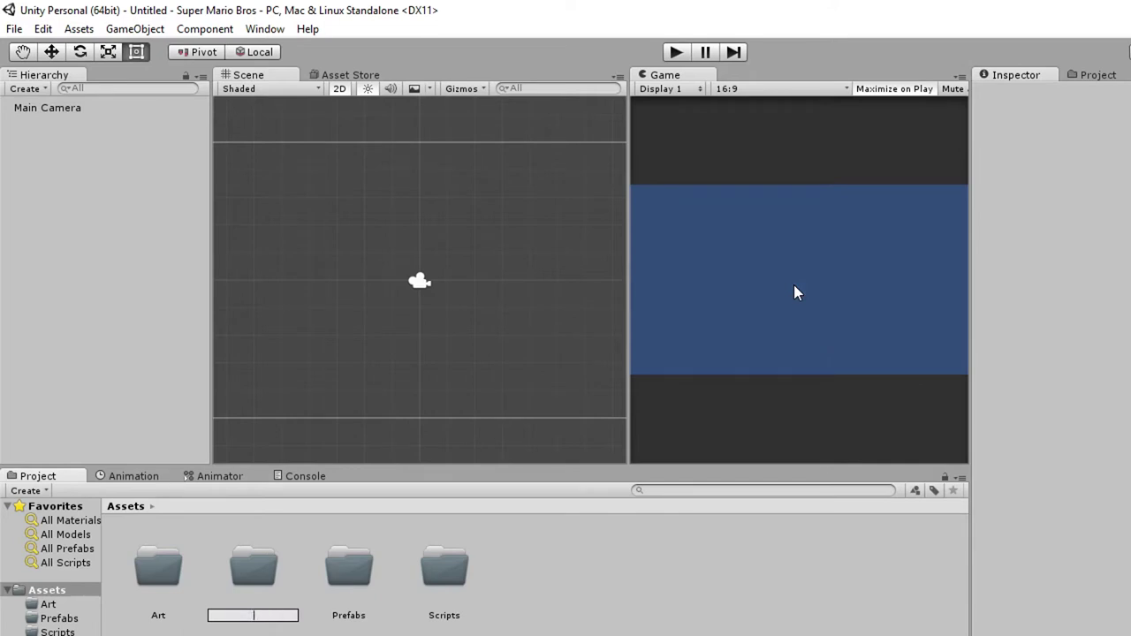
type("Ma")
type("terials")
key("Return")
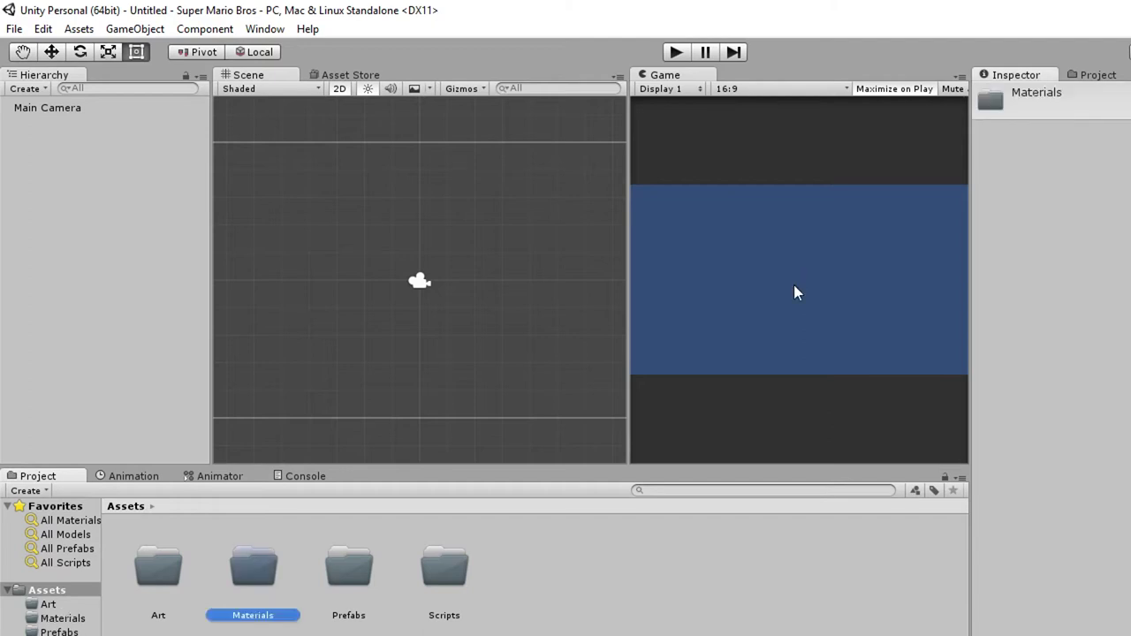
Add the Mesh and Animator folders to Assets.
right_click(664, 596)
mouse_move(793, 334)
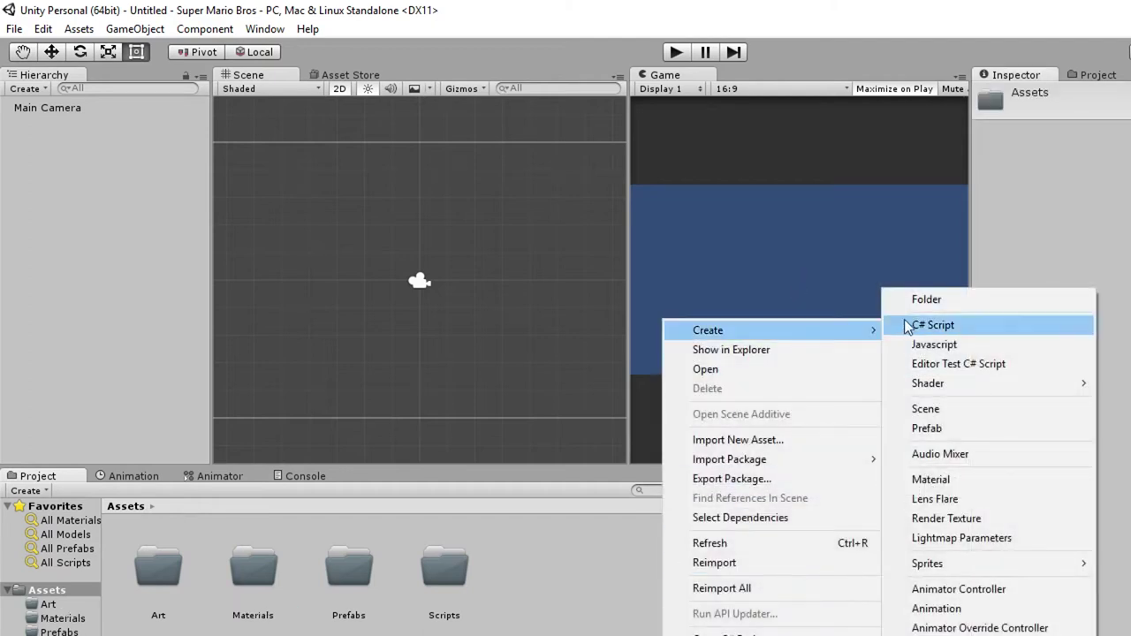
left_click(923, 301)
type("Me")
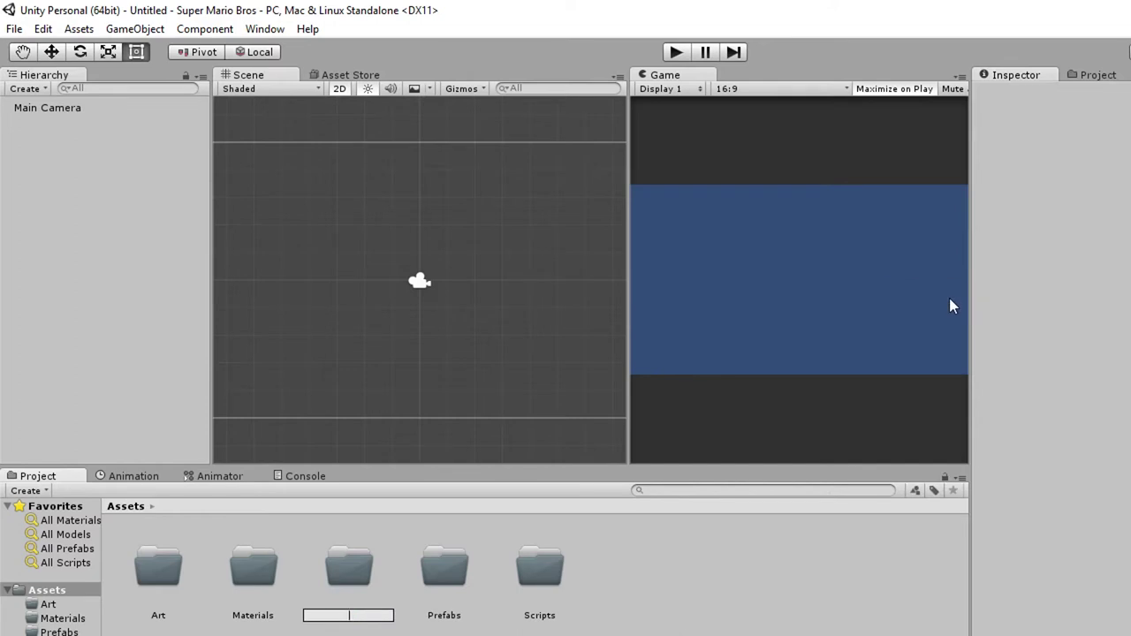
type("sh")
key("Return")
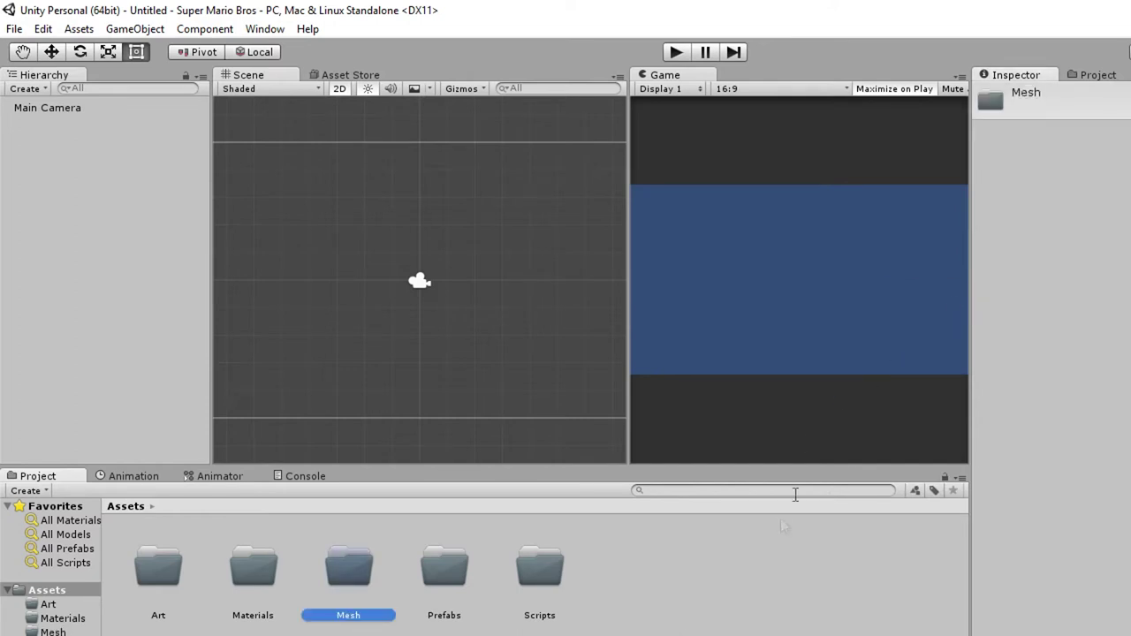
right_click(757, 563)
mouse_move(833, 245)
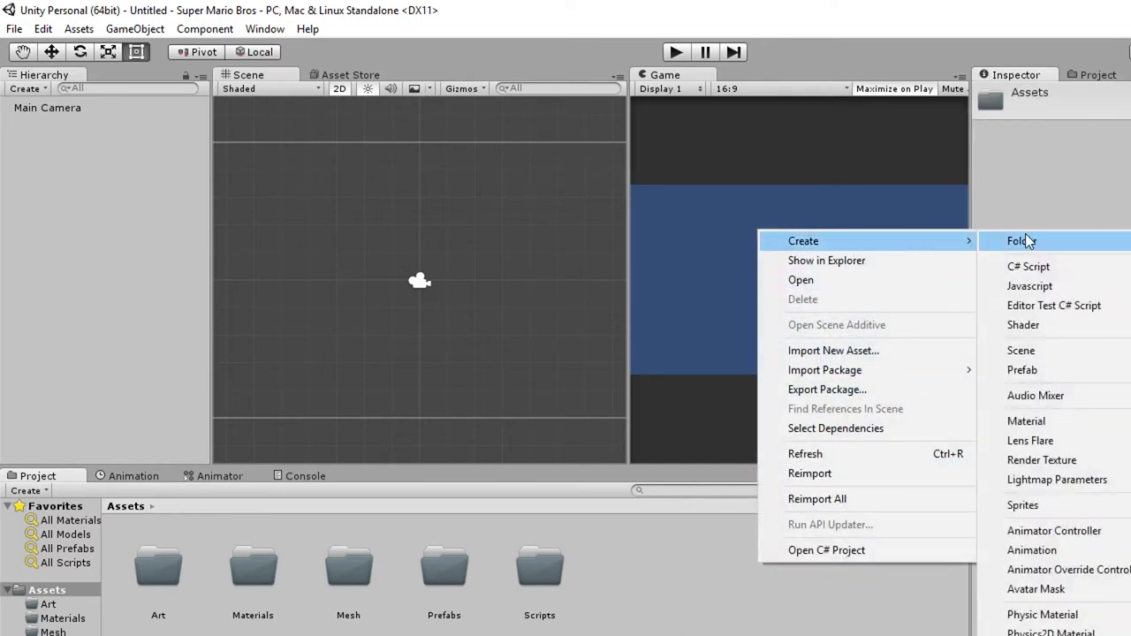
left_click(1026, 241)
key("BackSpace")
type("Animator")
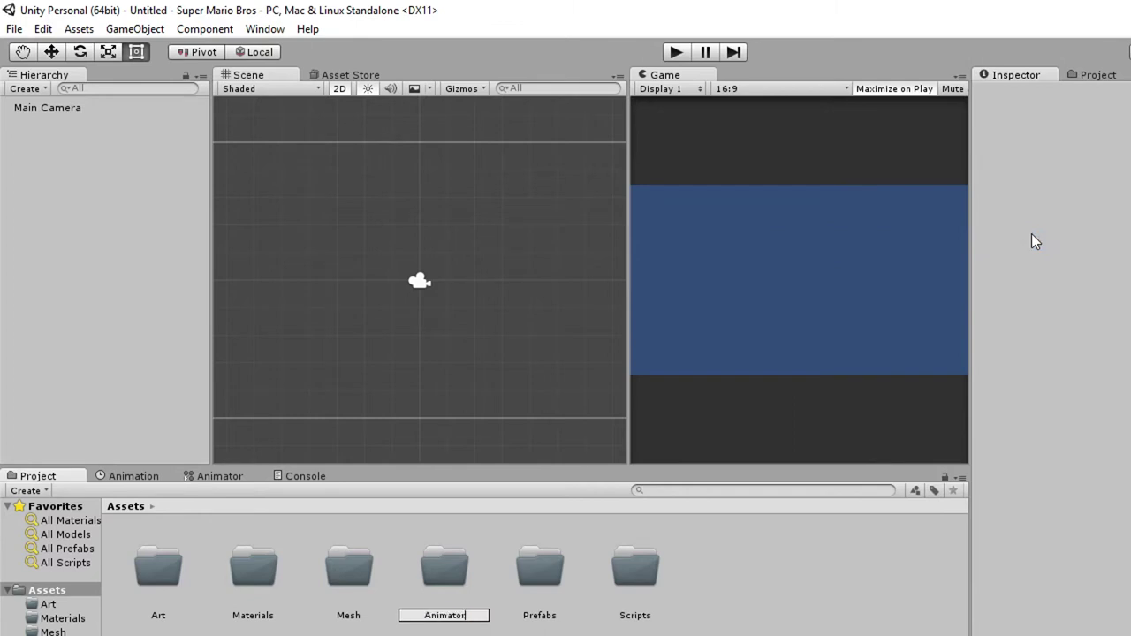
key("Return")
Add the Animations and Levels folders to Assets.
right_click(726, 621)
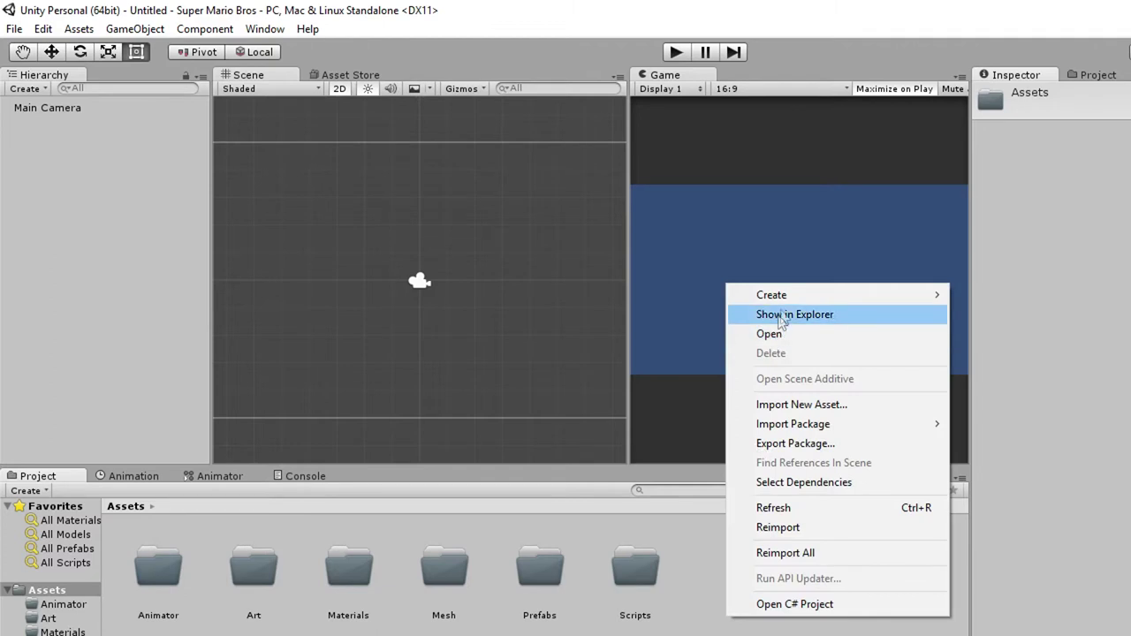
mouse_move(776, 295)
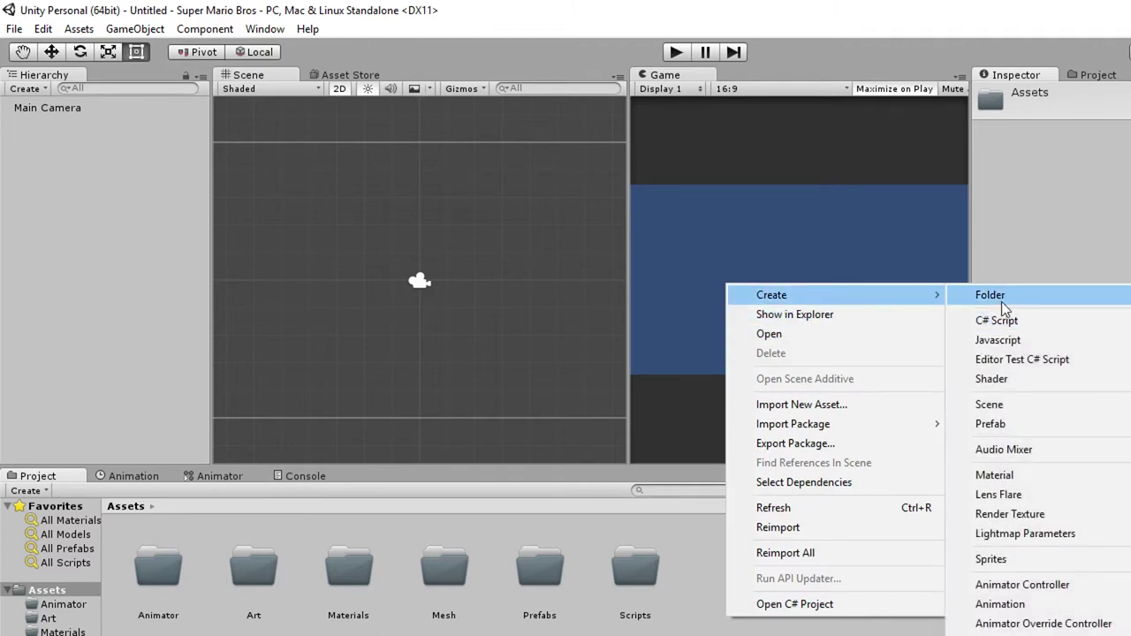
left_click(990, 295)
key("BackSpace")
type("Animations")
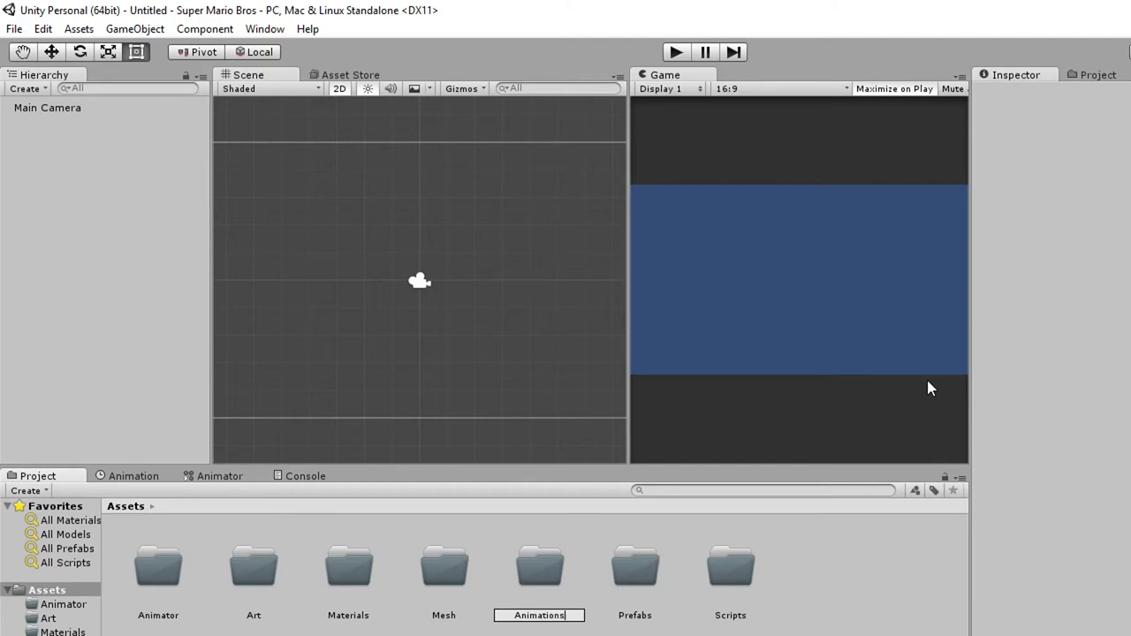
key("Return")
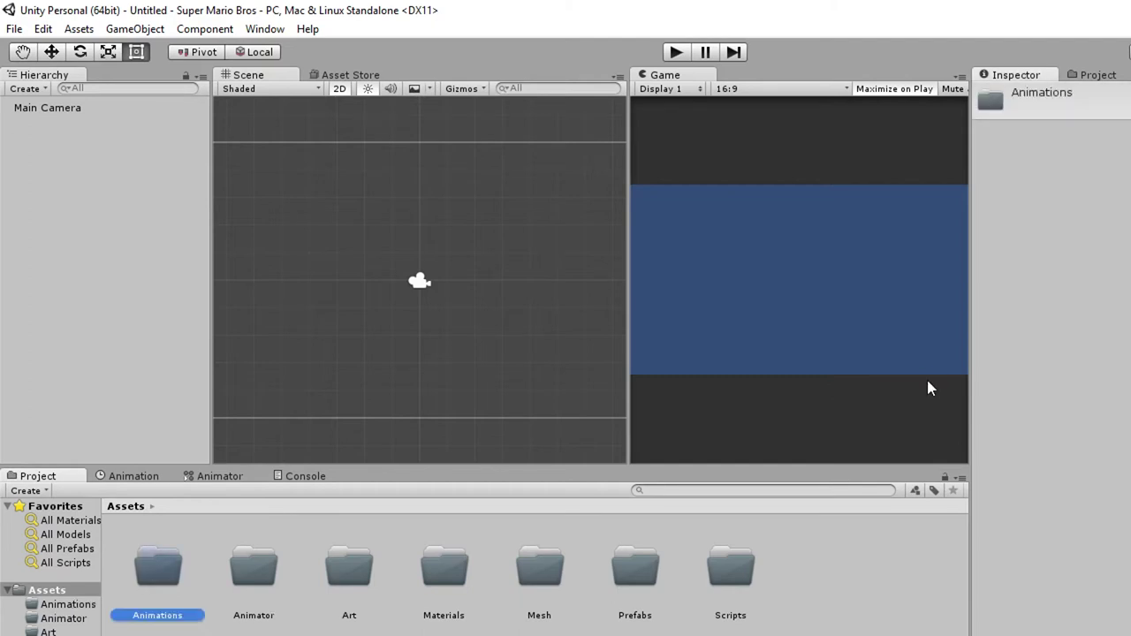
right_click(866, 630)
mouse_move(1075, 303)
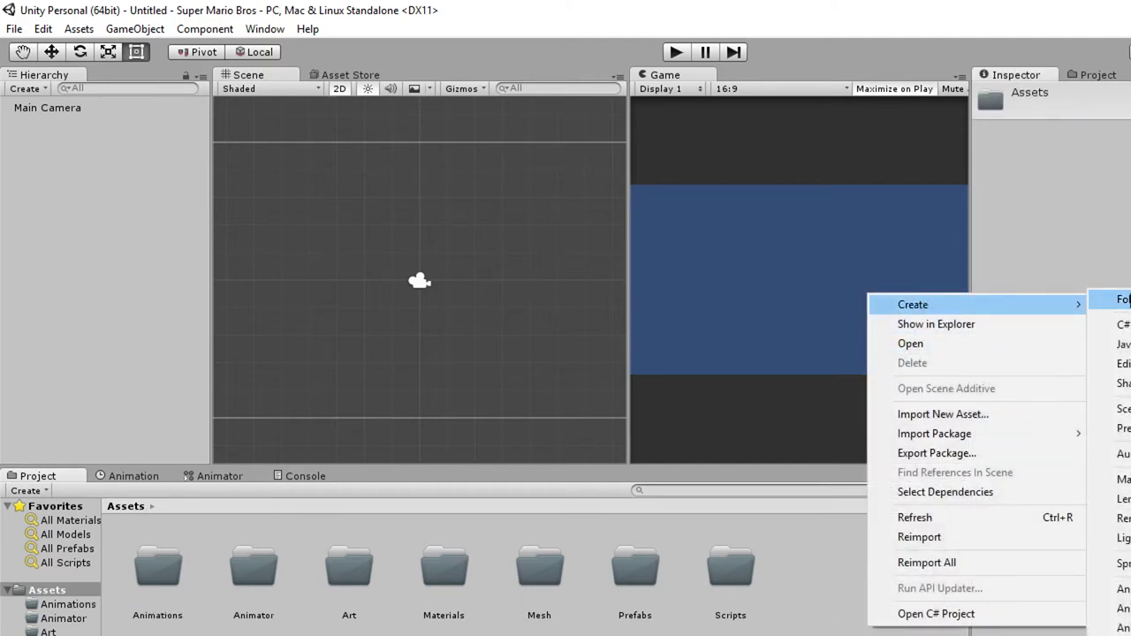
left_click(1115, 299)
type("L")
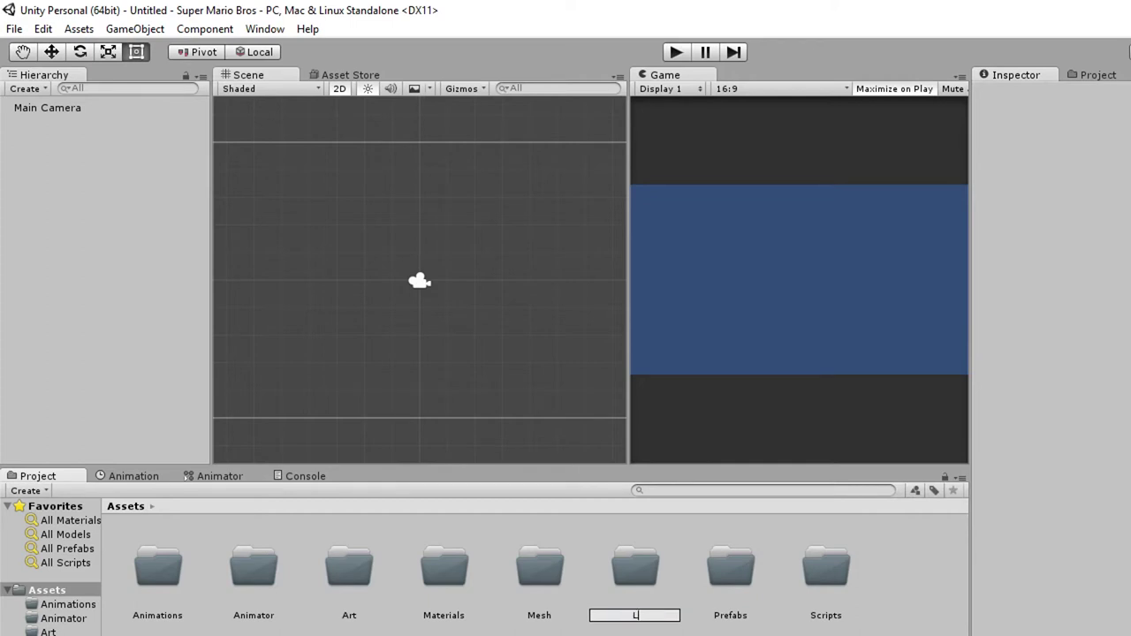
type("evels")
key("Return")
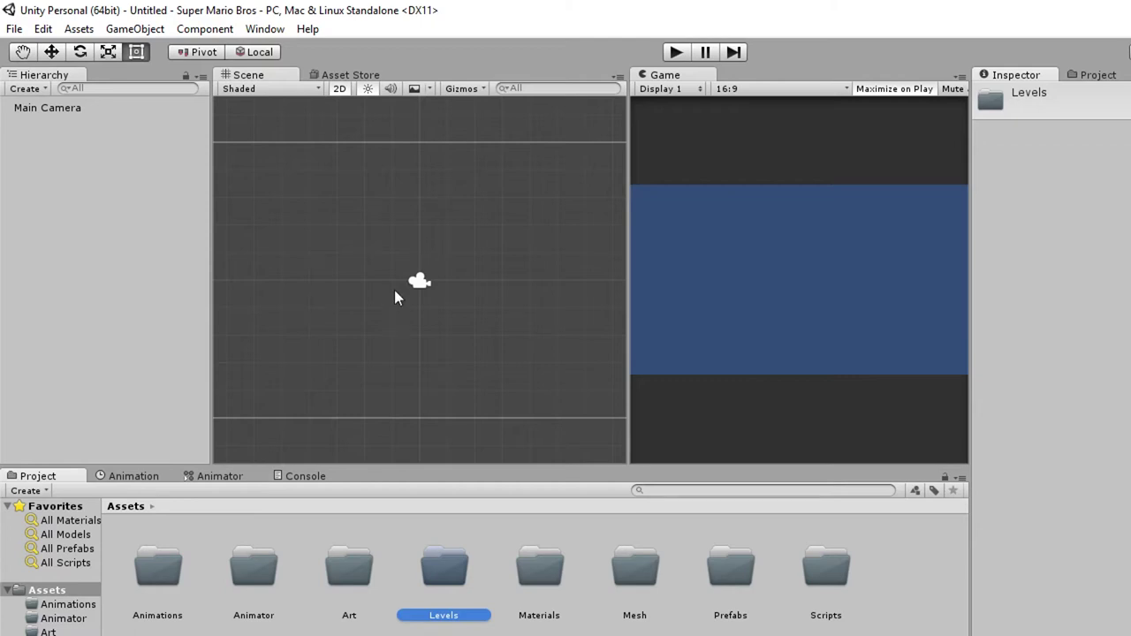
Import 'NES - Super Mario Bros - Mario Luigi.png' from the Desktop tutorial folder into Art.
double_click(348, 588)
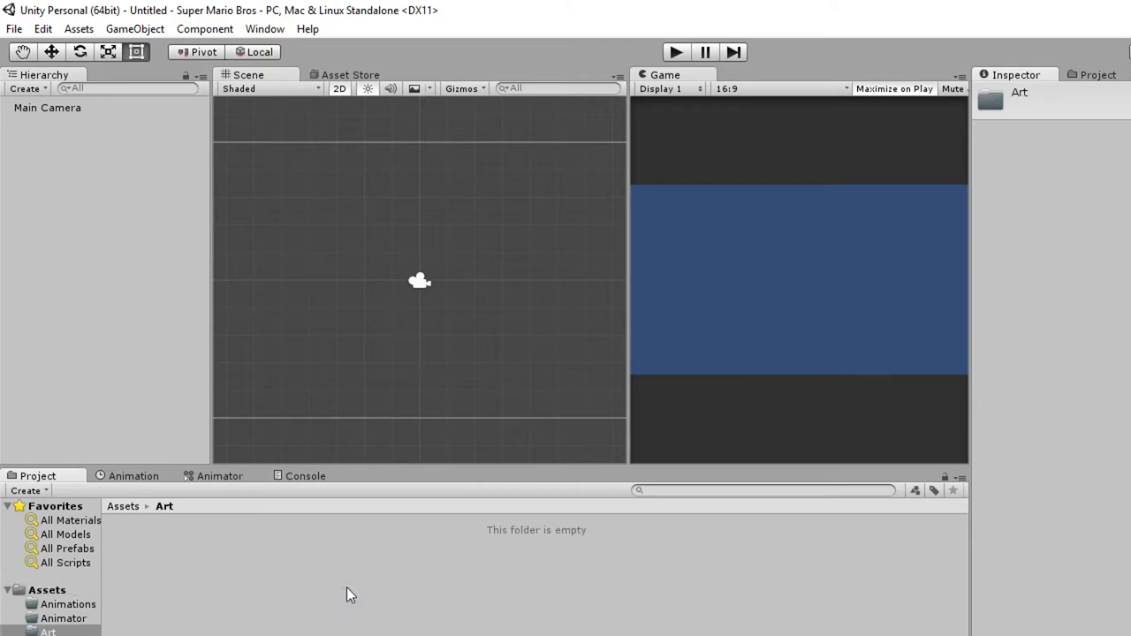
right_click(385, 610)
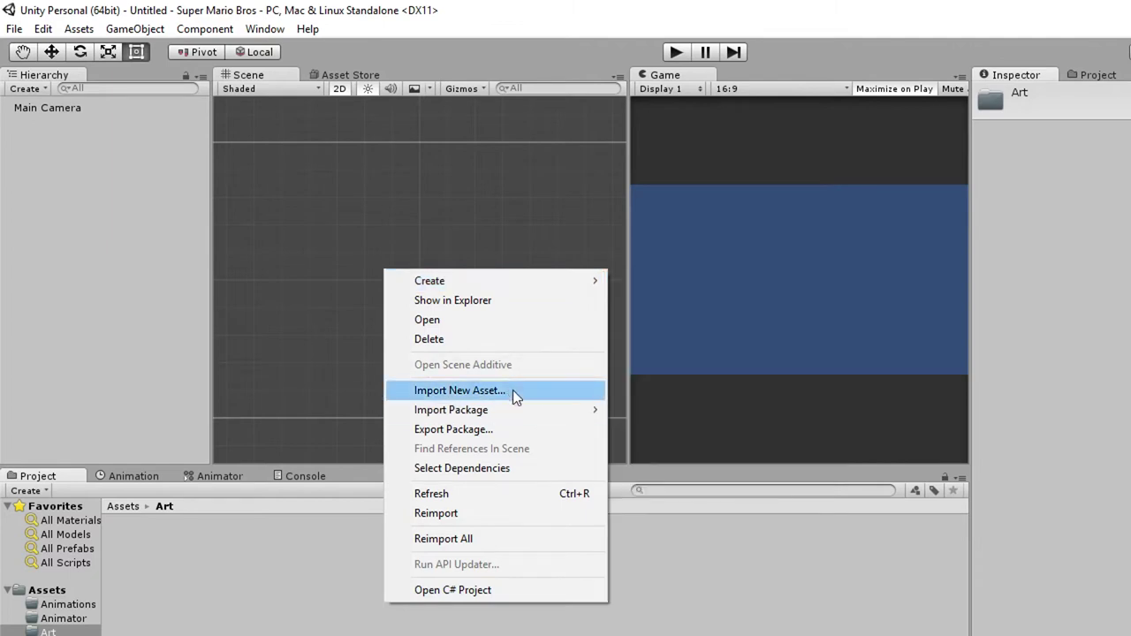
left_click(513, 389)
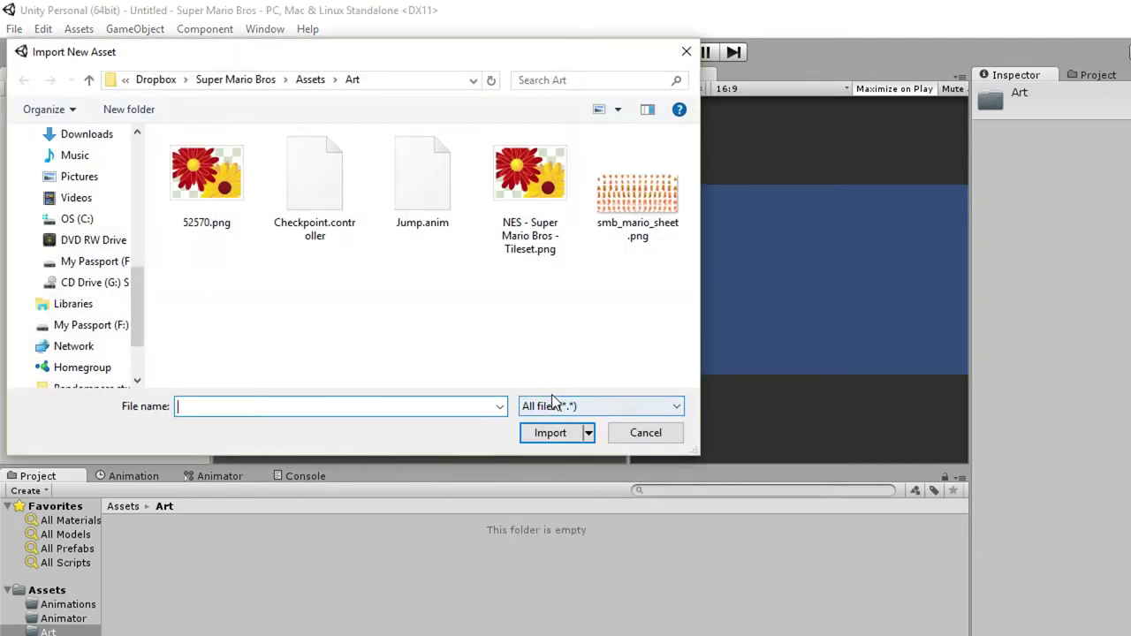
scroll(86, 187, "up", 3)
left_click(80, 199)
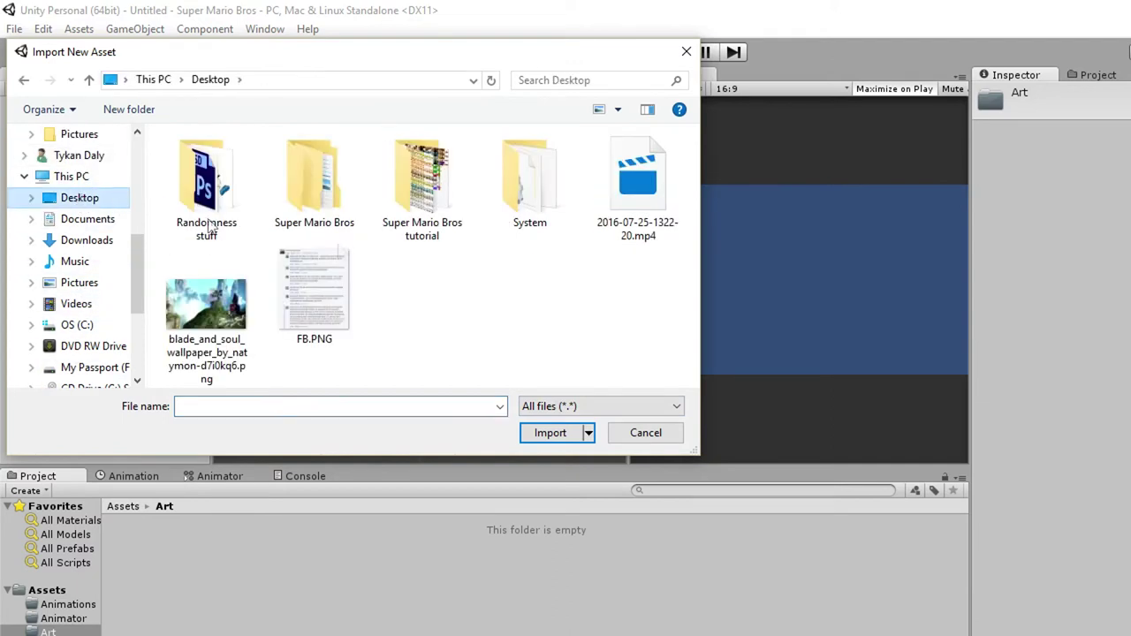
double_click(424, 196)
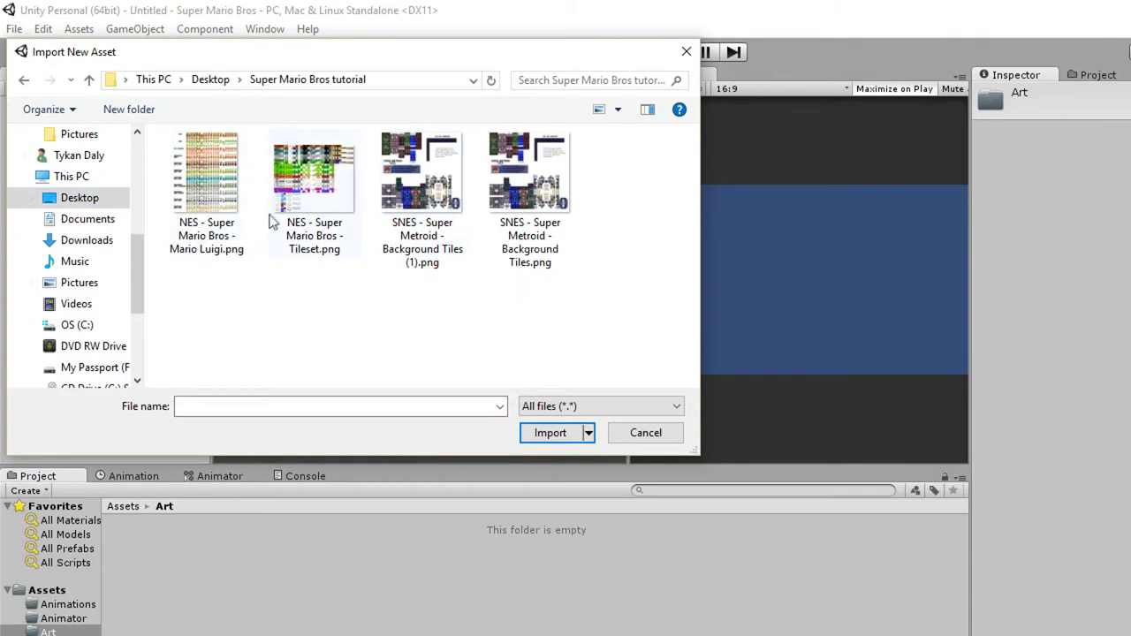
left_click(210, 177)
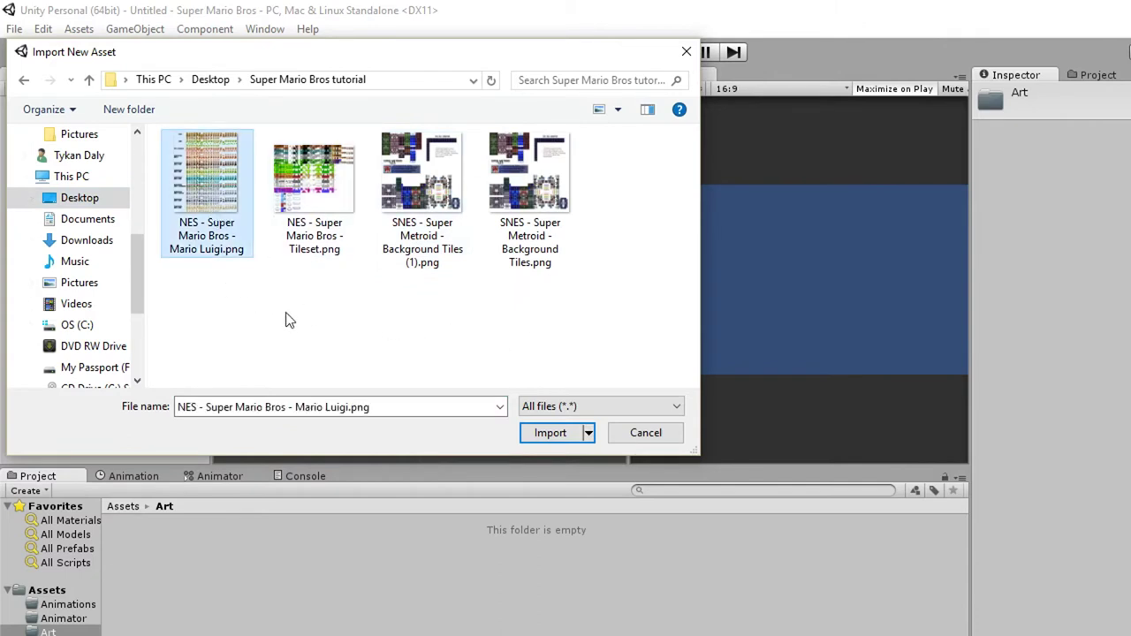
left_click(313, 195)
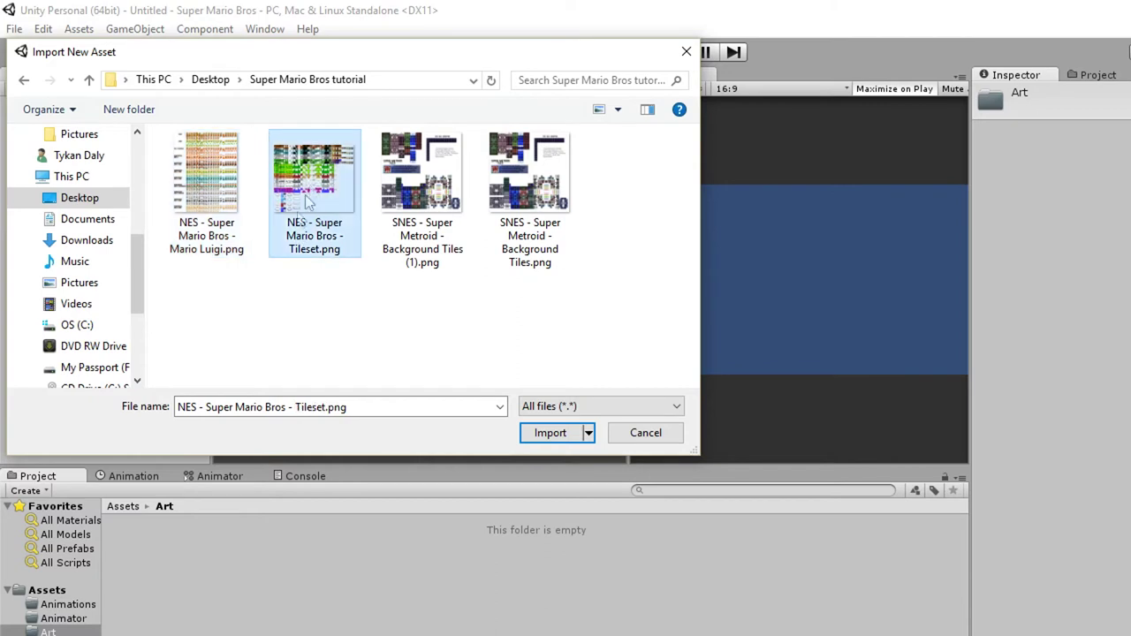
left_click(242, 340)
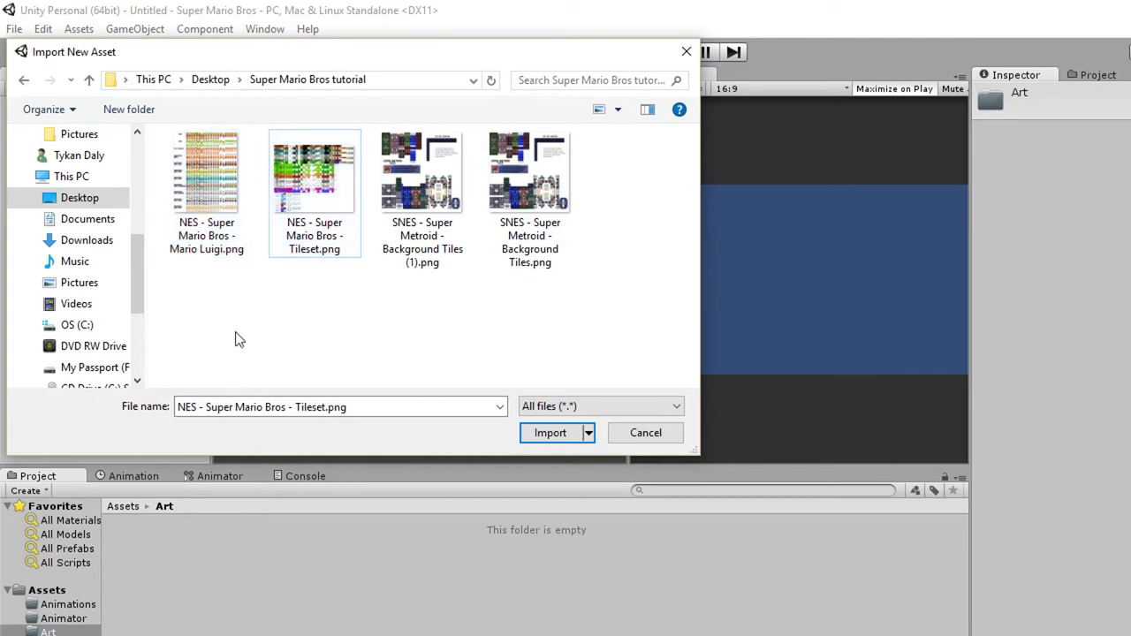
left_click(202, 196)
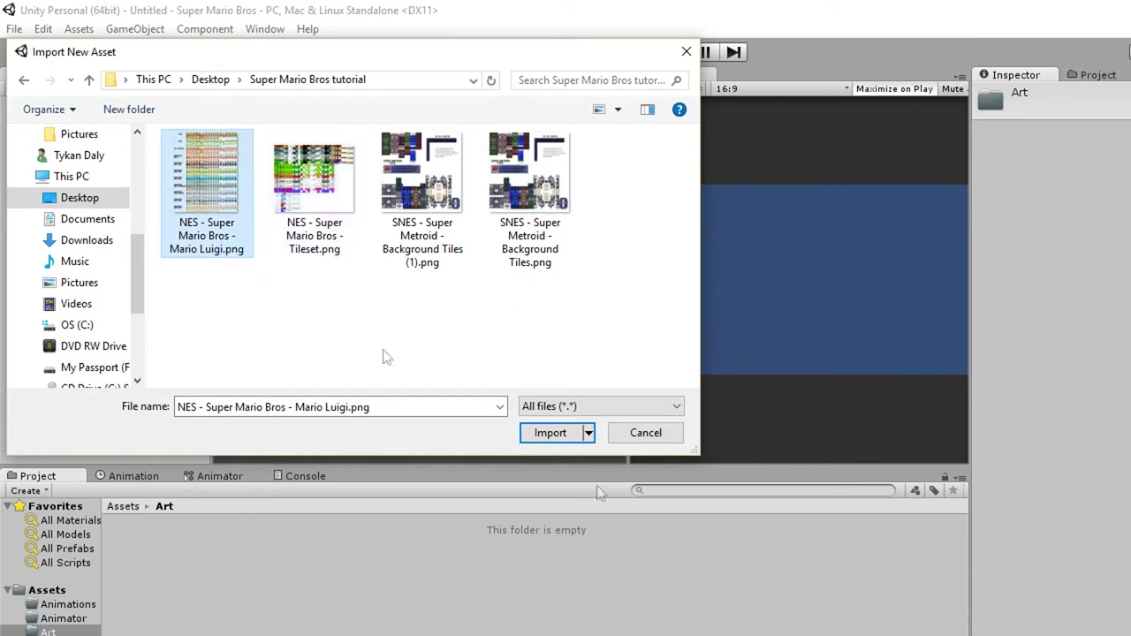
left_click(549, 433)
Import the Tileset image into Art as well and select the Mario Luigi sheet.
right_click(473, 585)
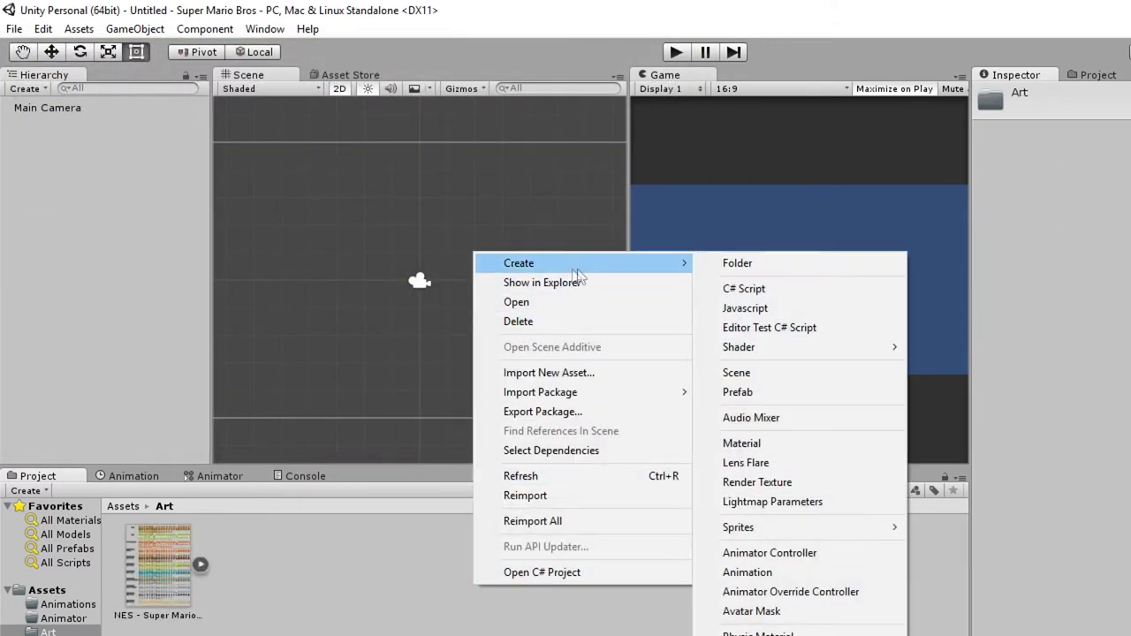
left_click(572, 375)
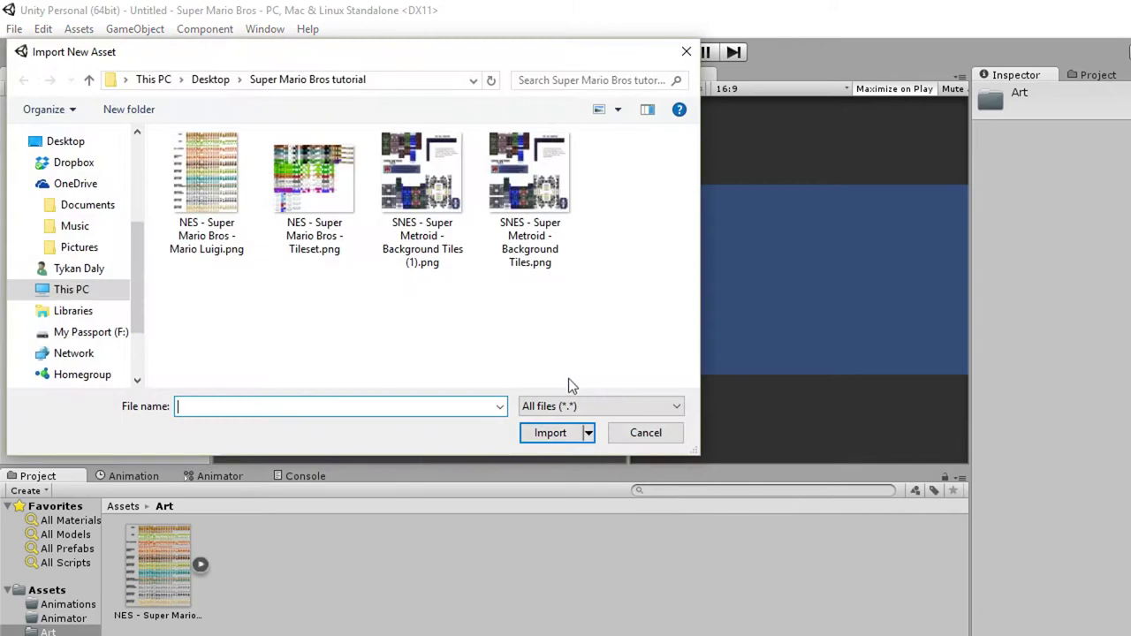
left_click(329, 226)
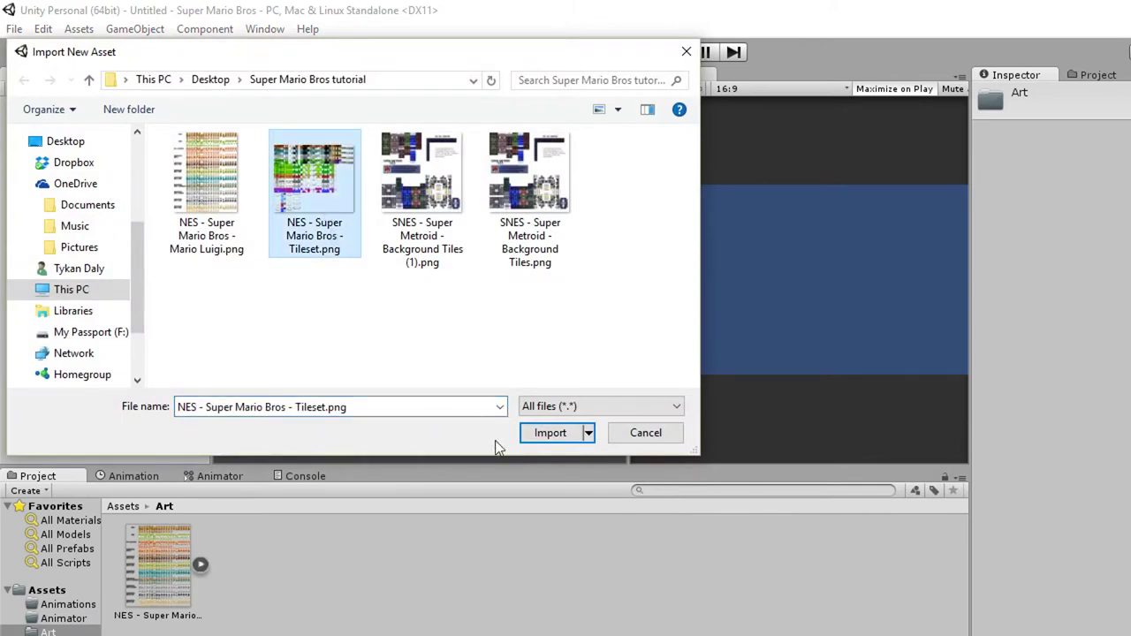
left_click(548, 433)
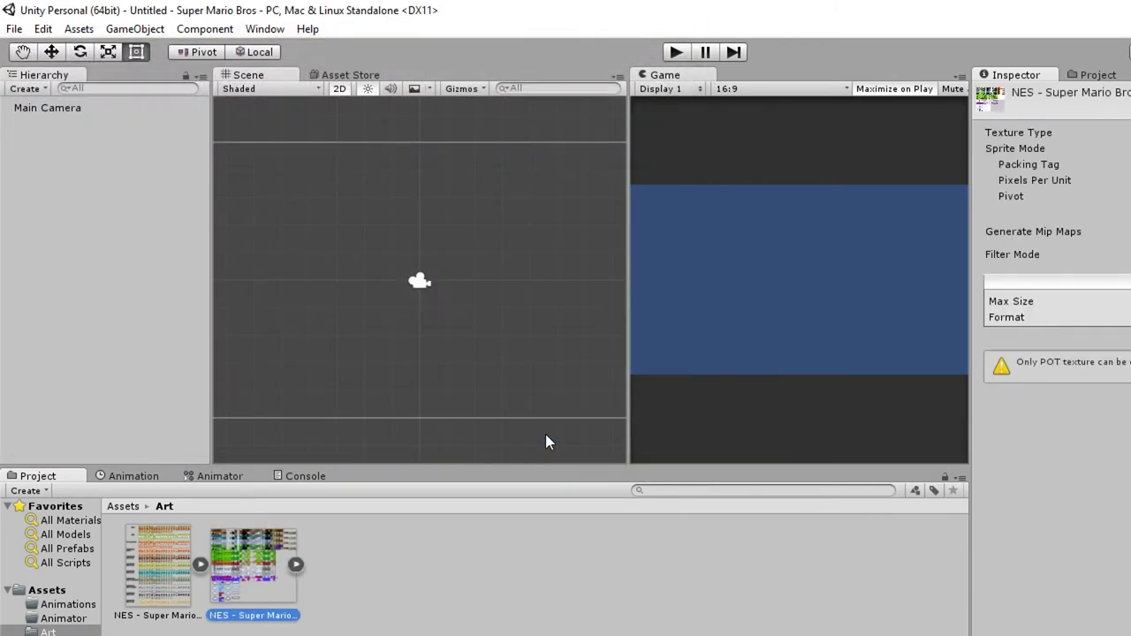
left_click(174, 575)
Toggle the Mario Luigi and Tileset sprite previews, leaving the Mario Luigi sheet expanded.
left_click(201, 564)
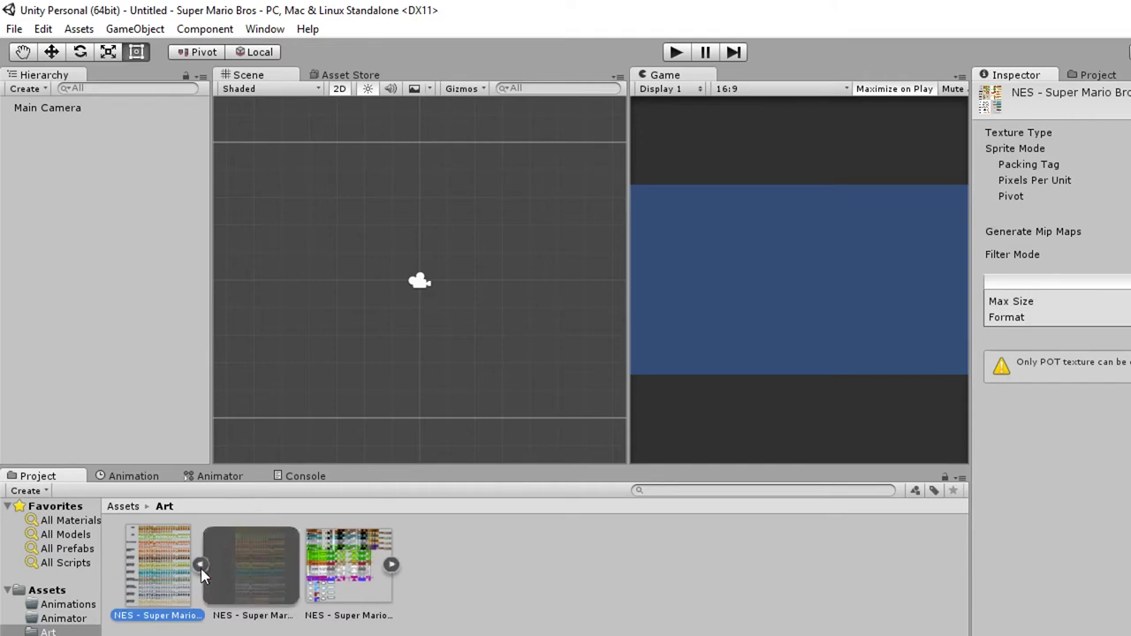
left_click(392, 562)
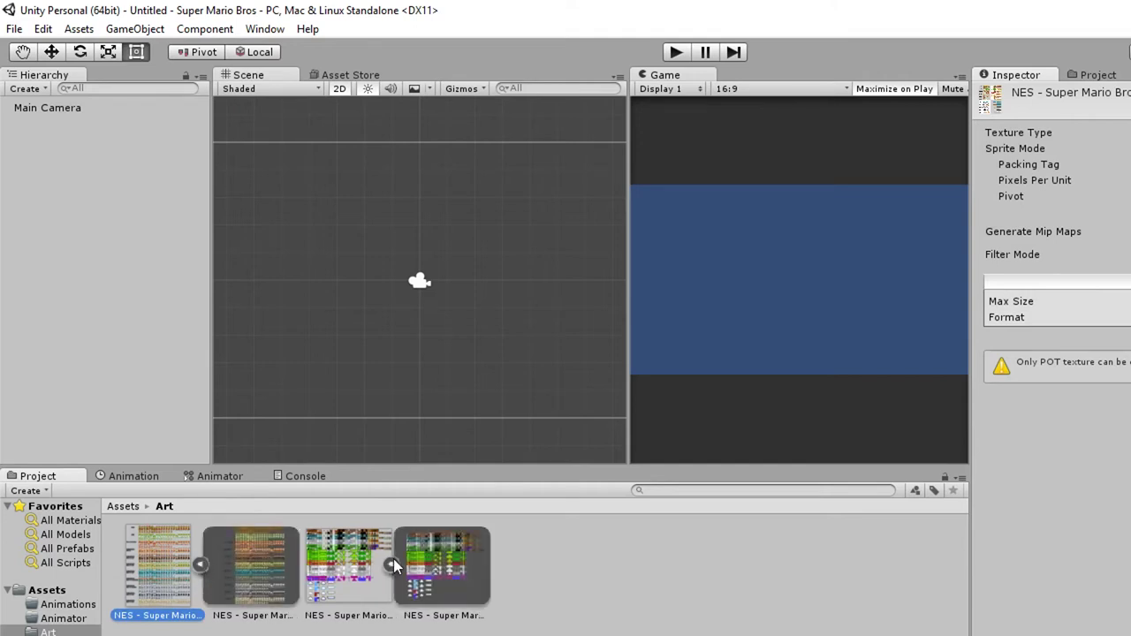
left_click(201, 564)
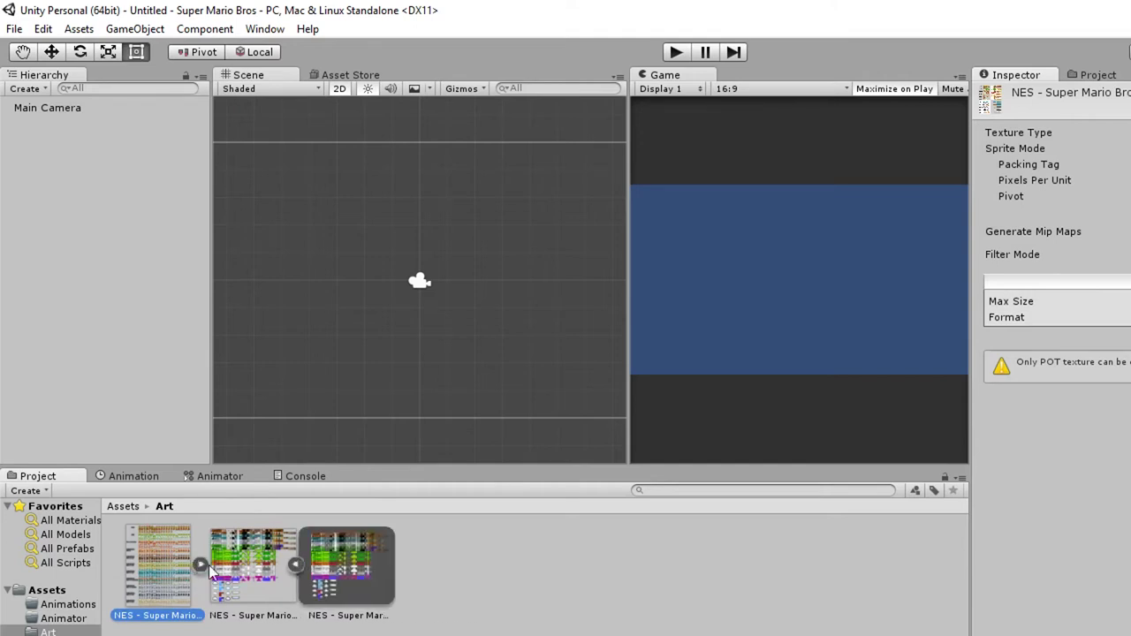
left_click(297, 565)
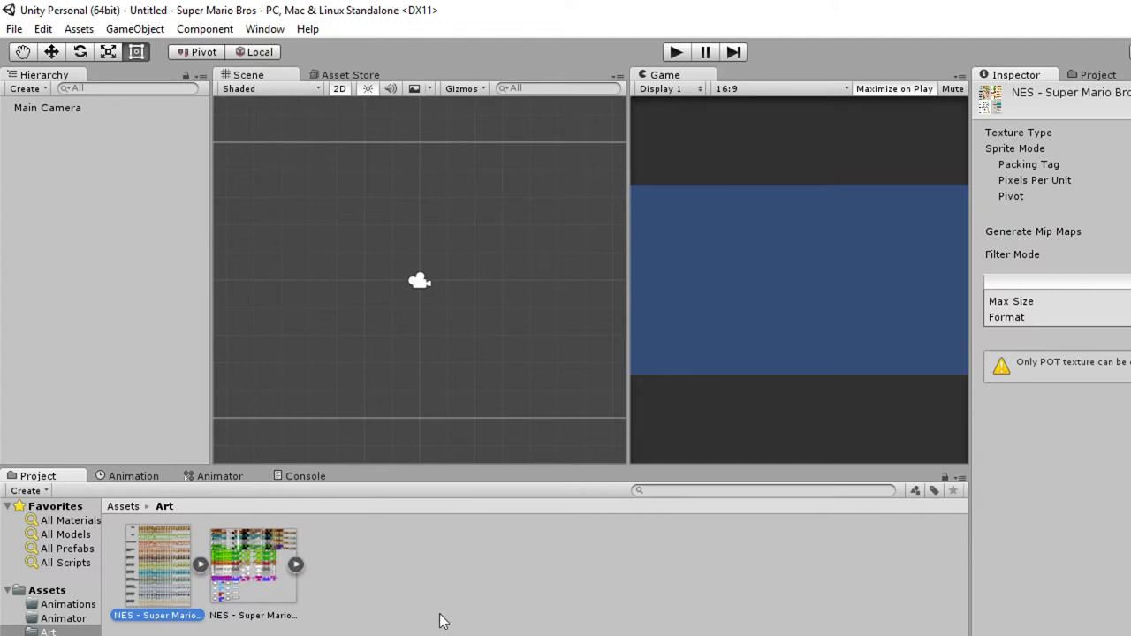
left_click(200, 566)
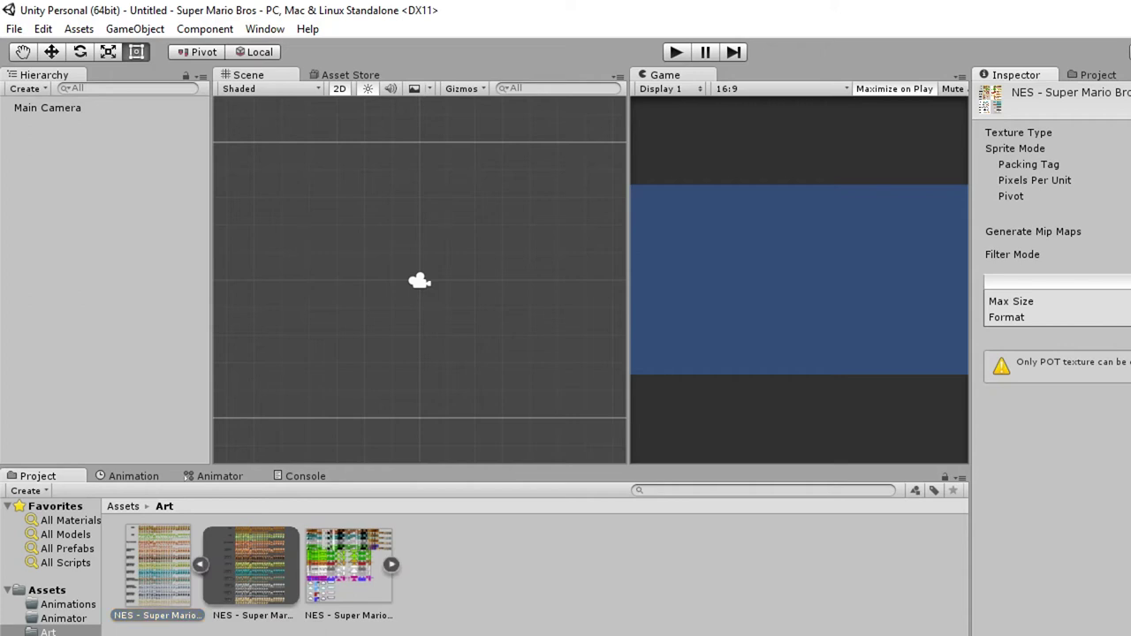
Switch the Mario Luigi sheet's Sprite Mode off Single and check Mip Maps, Filter Mode and Format.
left_click(1018, 133)
left_click(1104, 152)
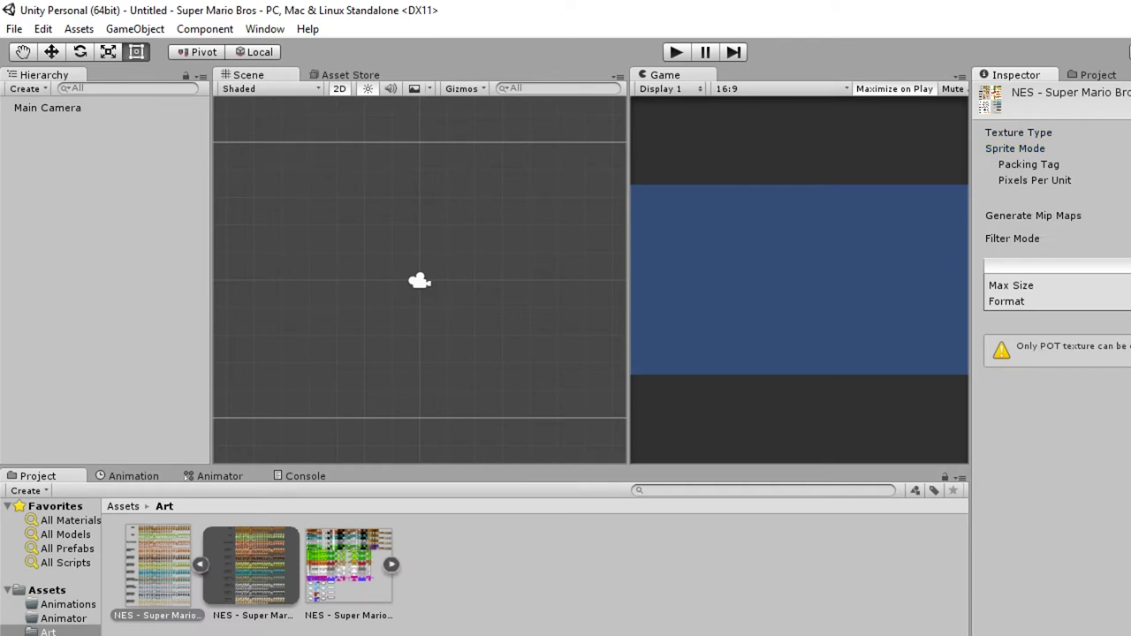
left_click(1033, 215)
left_click(1012, 239)
left_click(1007, 301)
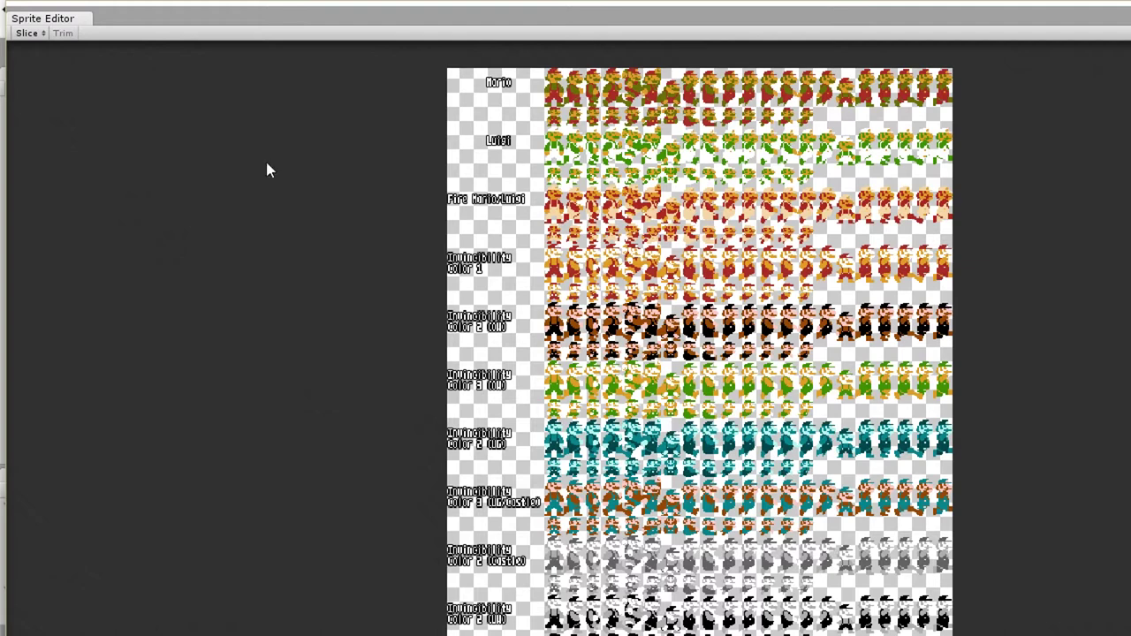
Open the Slice options, leave Type on Automatic, and zoom into the Mario Luigi sheet.
left_click(35, 34)
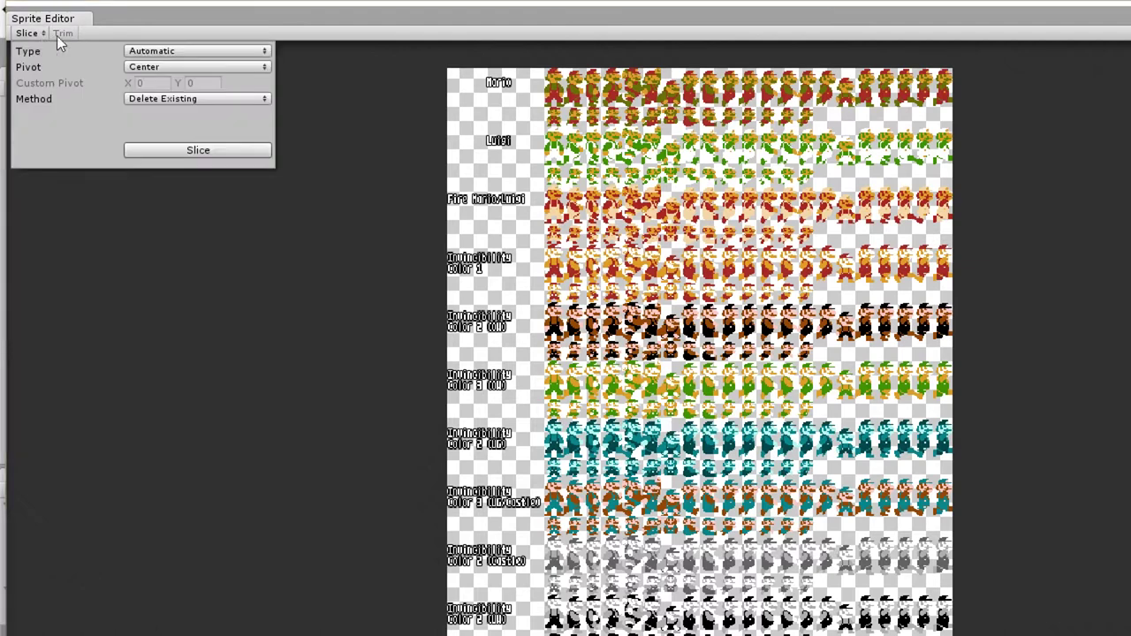
left_click(170, 51)
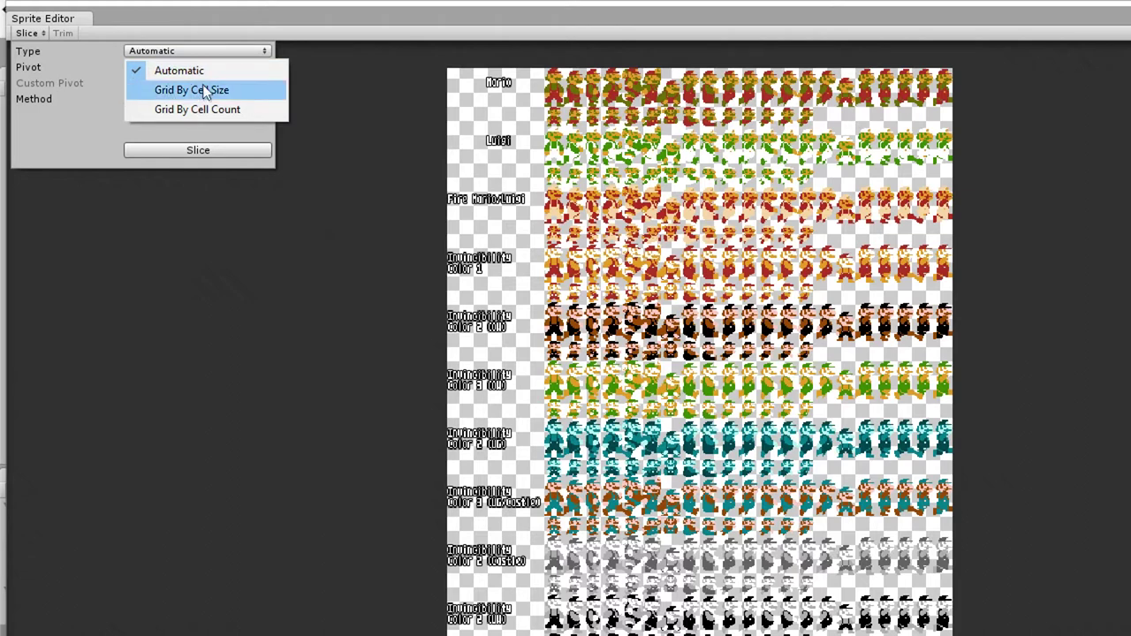
left_click(101, 104)
scroll(373, 144, "up", 5)
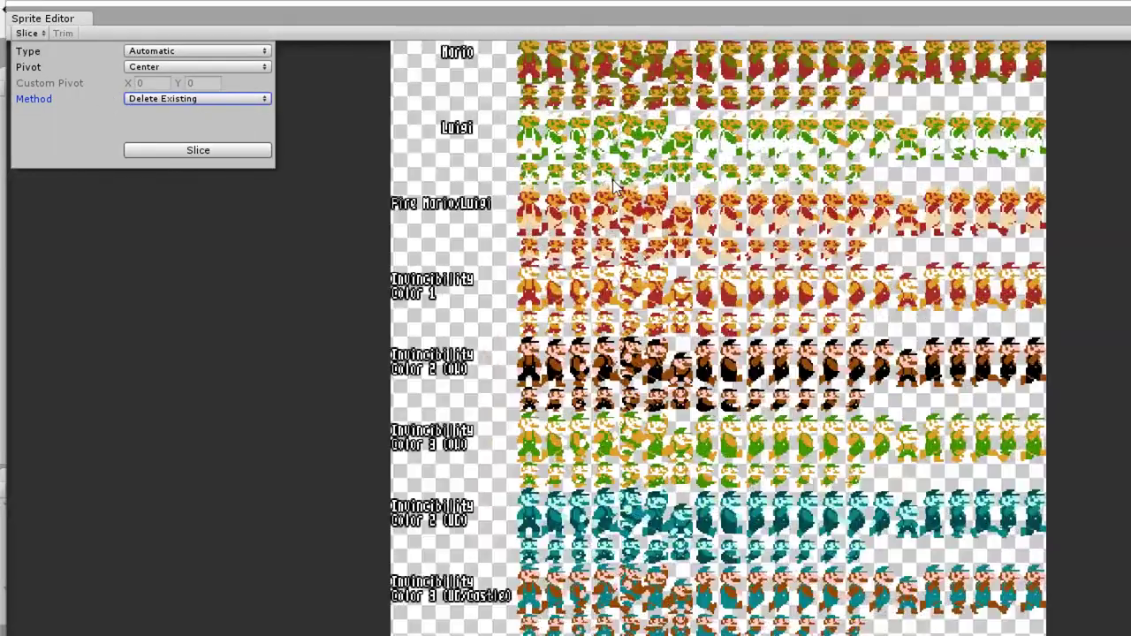
scroll(397, 306, "down", 2)
scroll(397, 306, "up", 2)
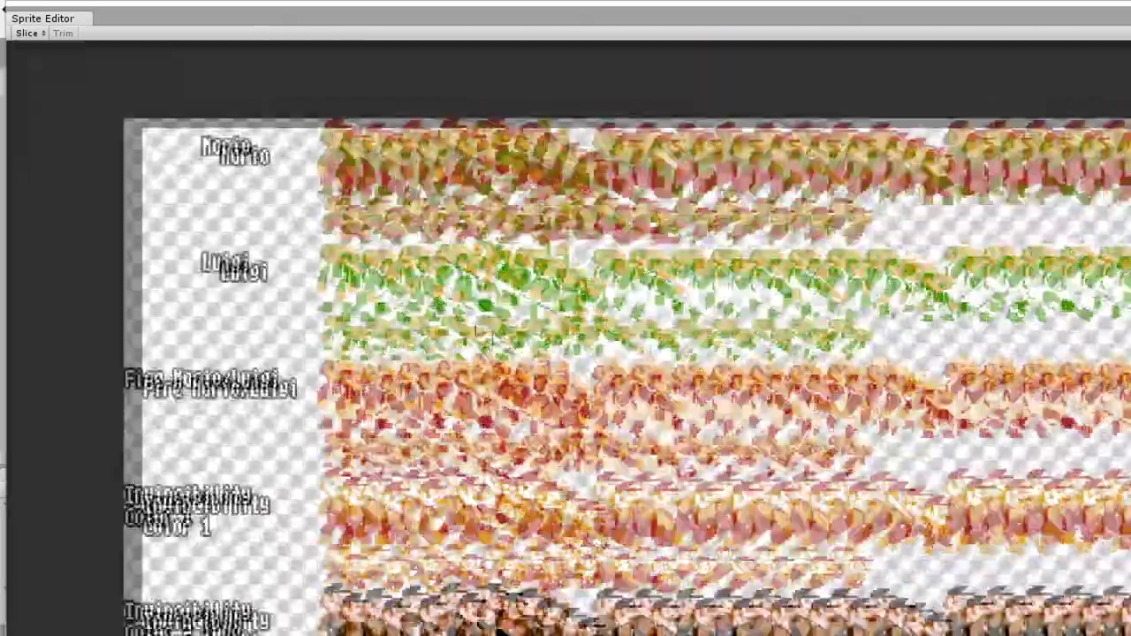
scroll(395, 302, "up", 3)
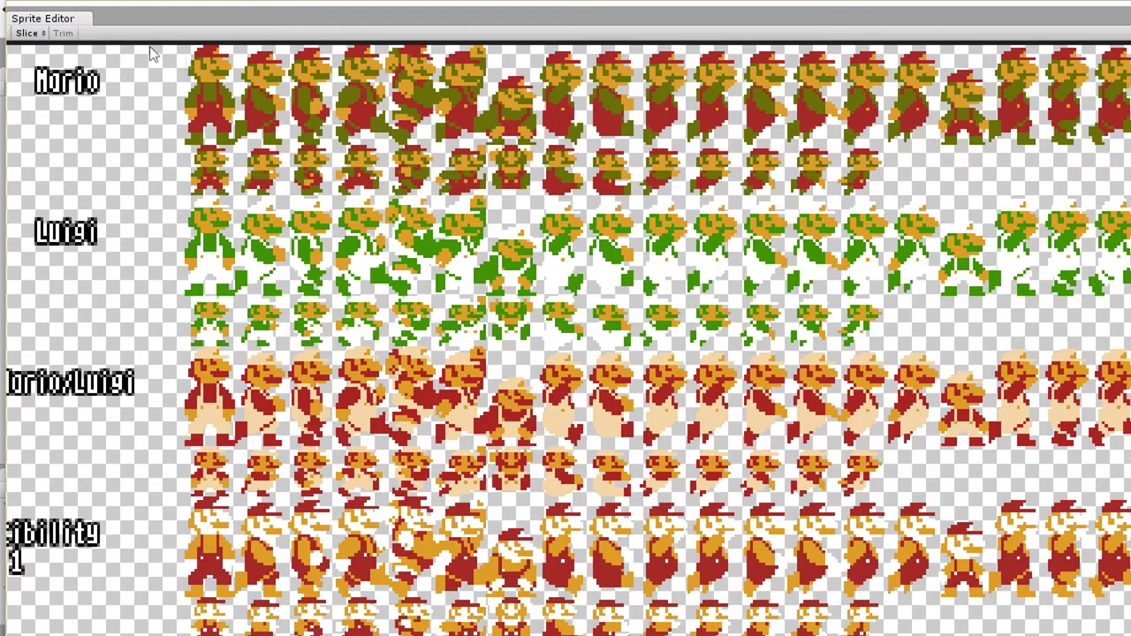
Auto-slice the Mario Luigi sheet into separate sprites and select one resulting slice.
left_click(43, 34)
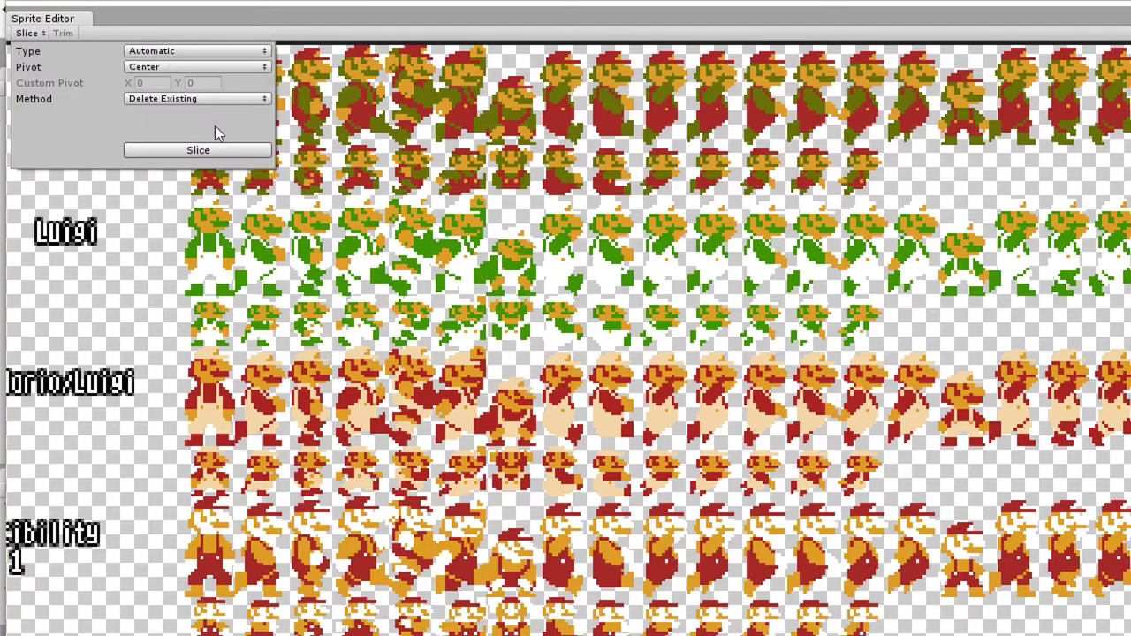
left_click(218, 153)
left_click(365, 165)
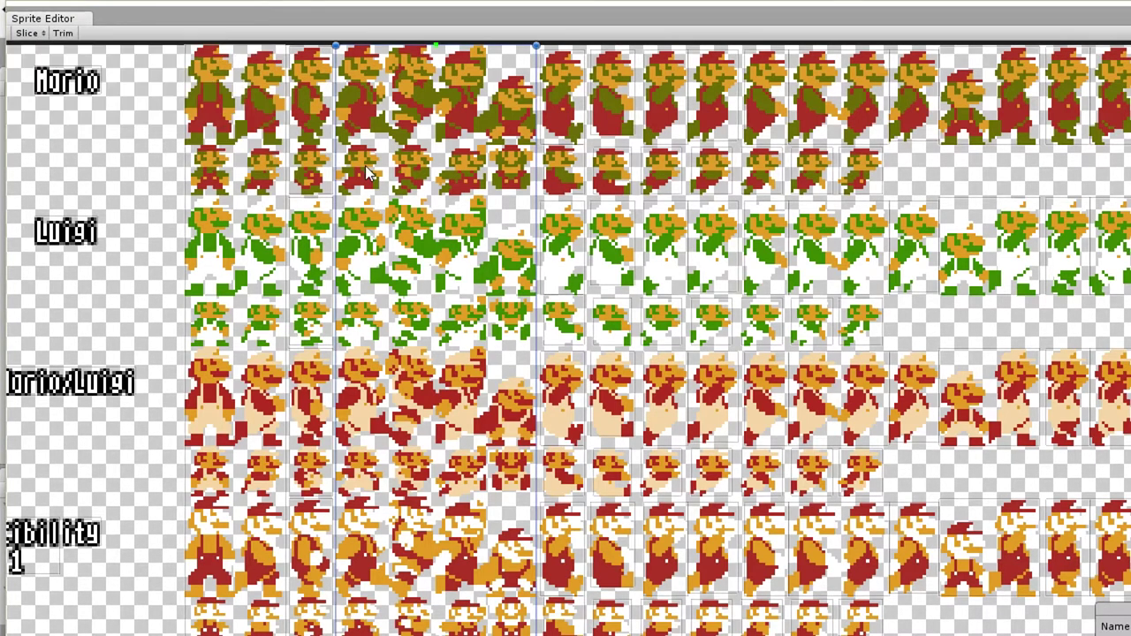
Check the Luigi slices and the wide slices in the sheet's top rows.
left_click(281, 148)
left_click(560, 221)
left_click(610, 225)
left_click(665, 228)
left_click(716, 234)
left_click(278, 151)
left_click(327, 179)
left_click(380, 175)
left_click(282, 447)
Check the small Luigi and small black Mario slices, then clear the selection.
scroll(283, 447, "down", 1)
left_click(641, 263)
left_click(584, 269)
left_click(537, 270)
left_click(537, 339)
left_click(590, 341)
left_click(644, 345)
left_click(677, 345)
scroll(744, 350, "down", 1)
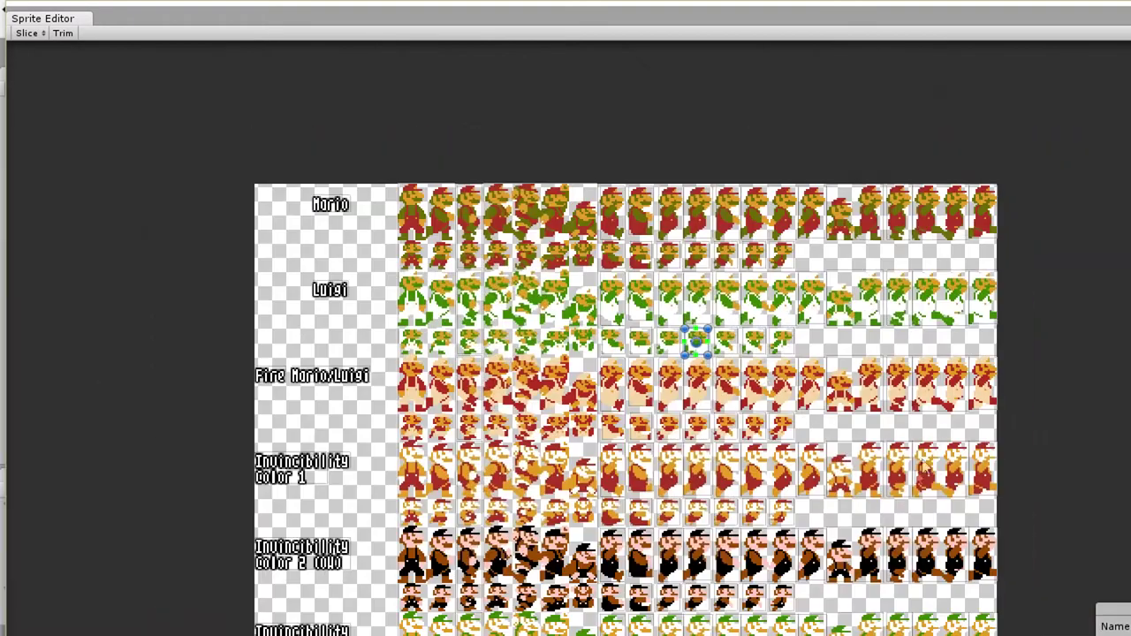
left_click(757, 601)
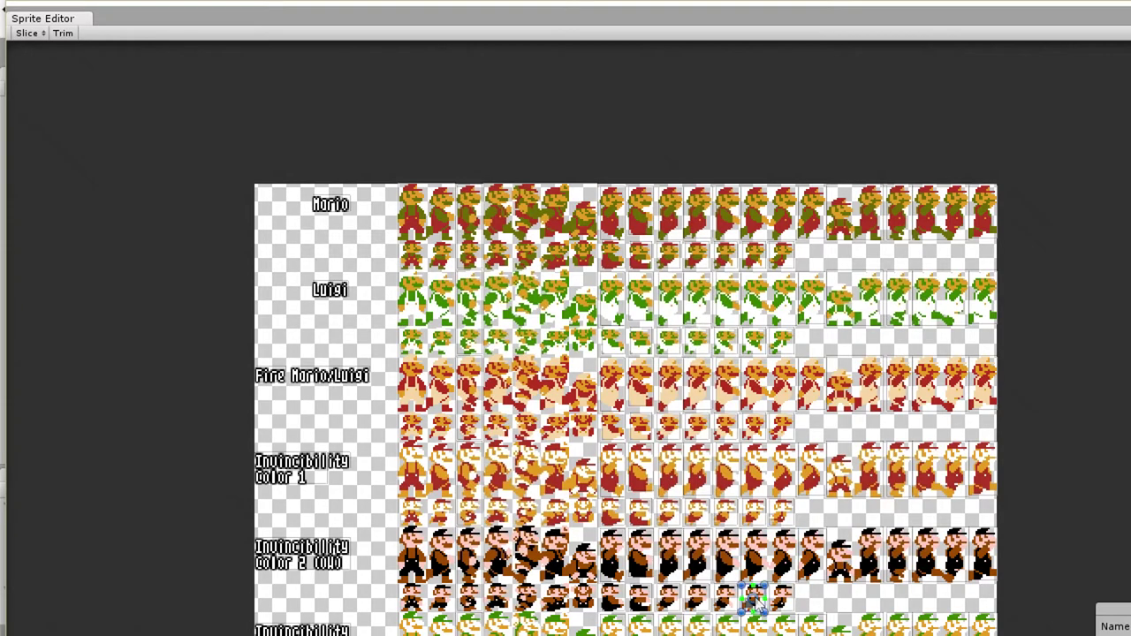
scroll(627, 415, "up", 3)
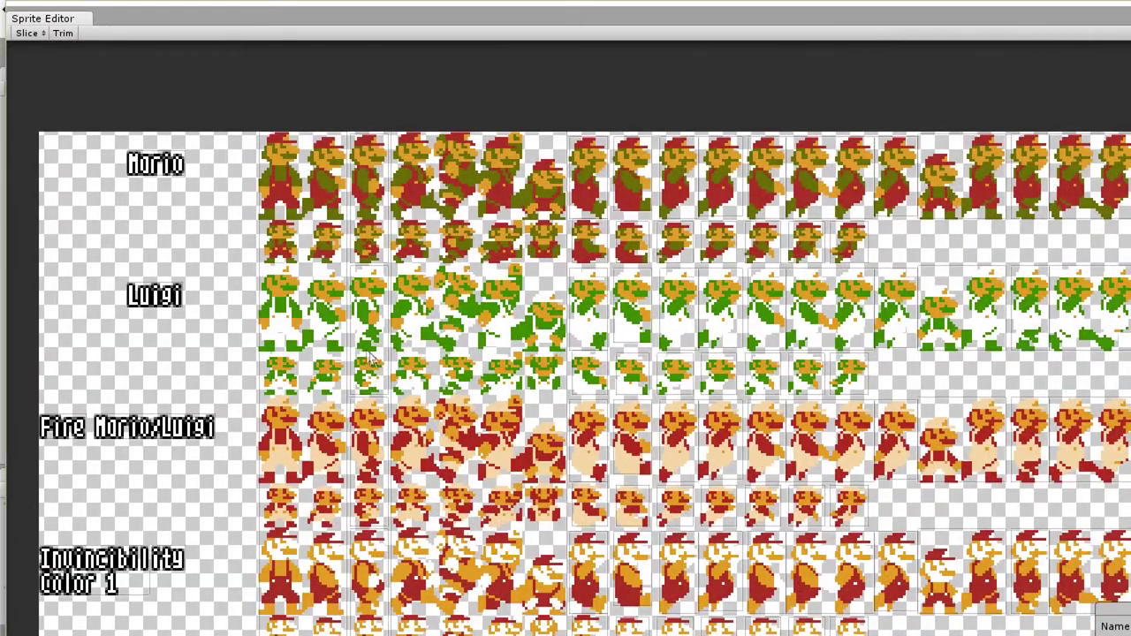
left_click(371, 334)
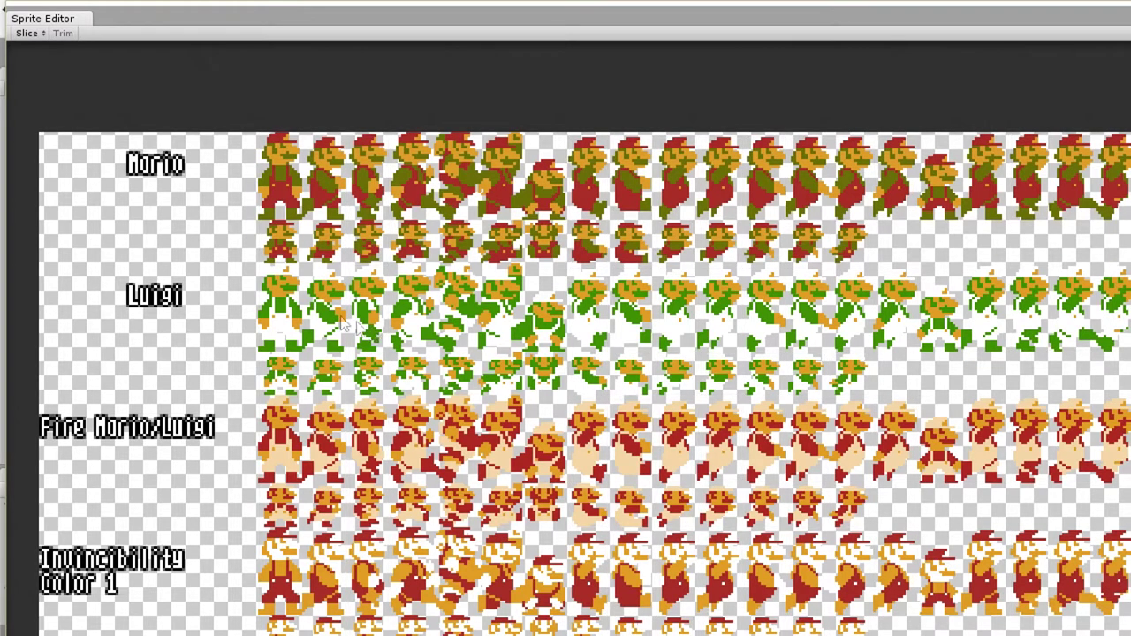
left_click(44, 33)
left_click(146, 52)
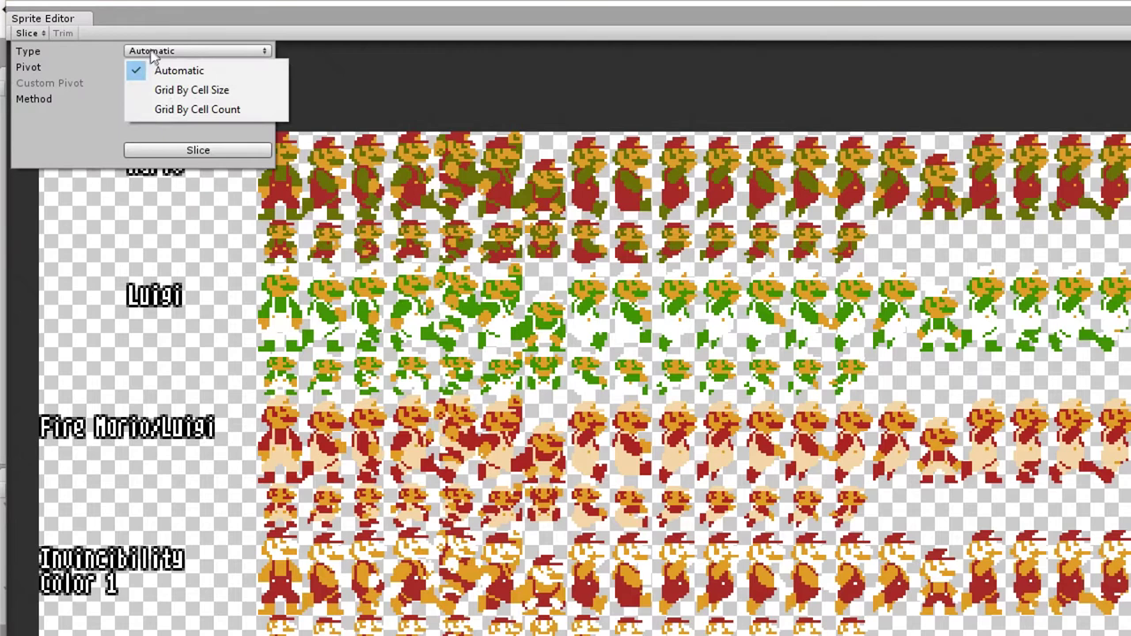
left_click(192, 91)
left_click(207, 149)
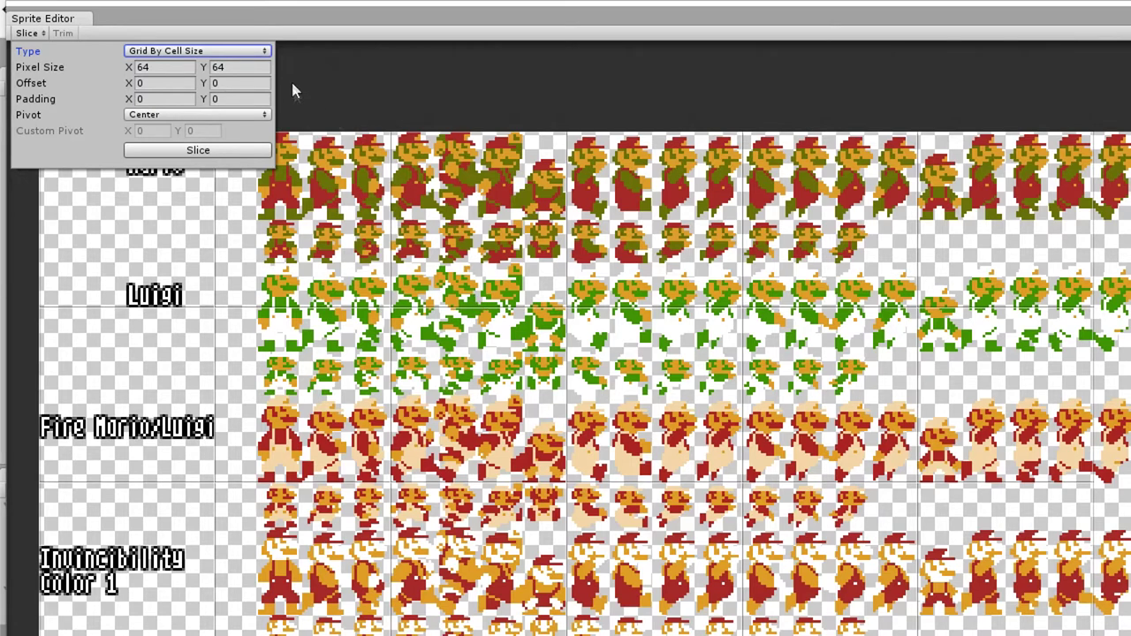
left_click(262, 52)
left_click(262, 109)
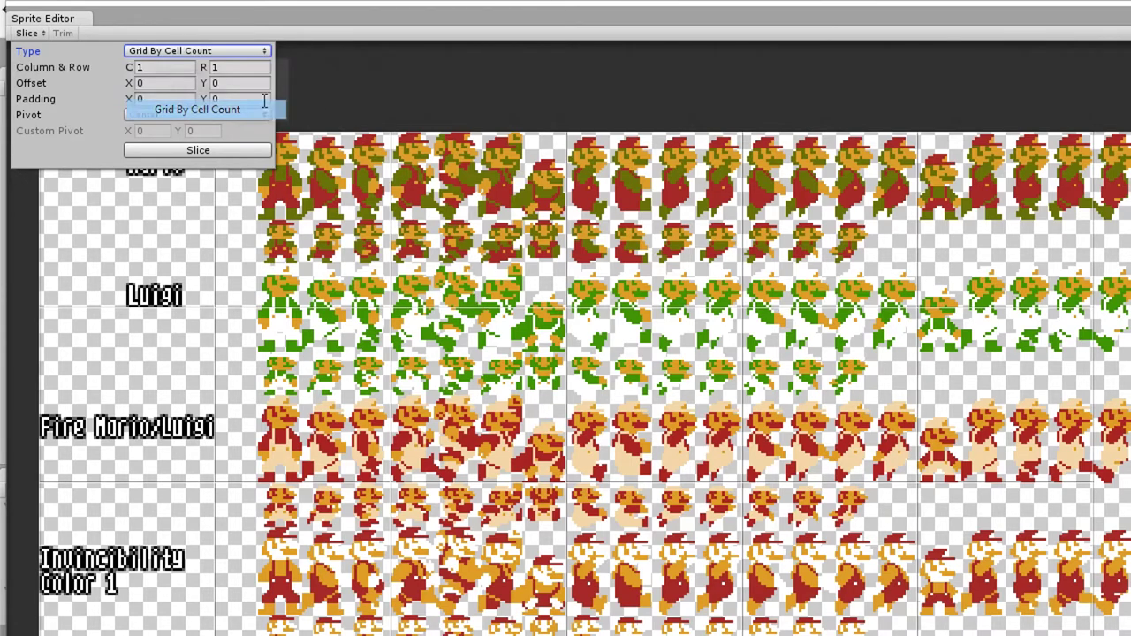
left_click(262, 152)
left_click(397, 235)
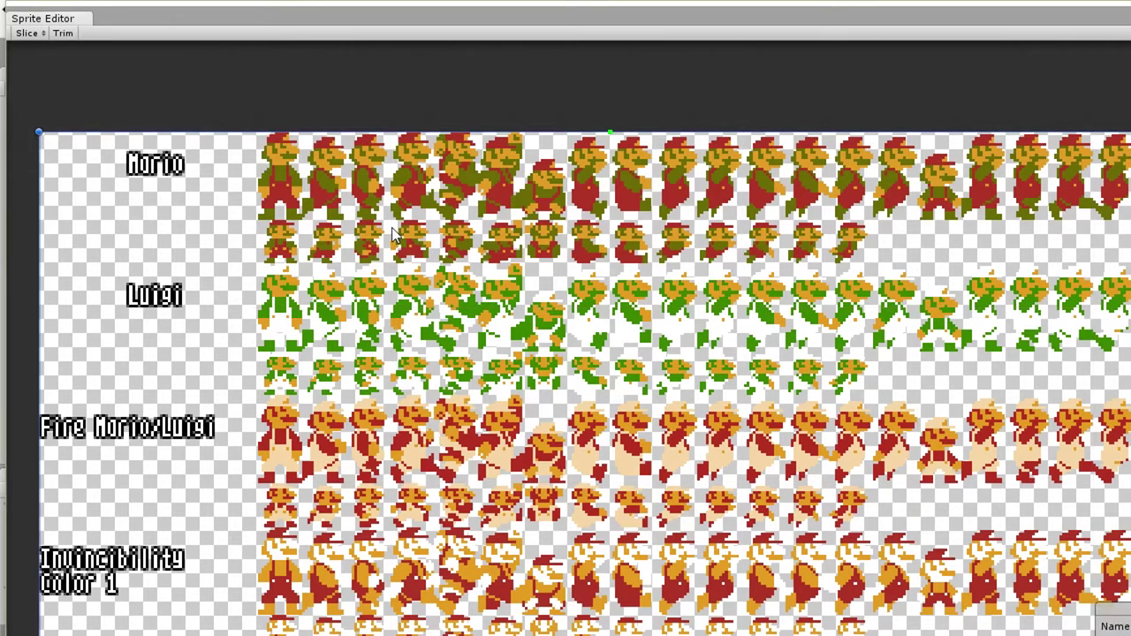
scroll(362, 320, "down", 3)
scroll(362, 320, "up", 3)
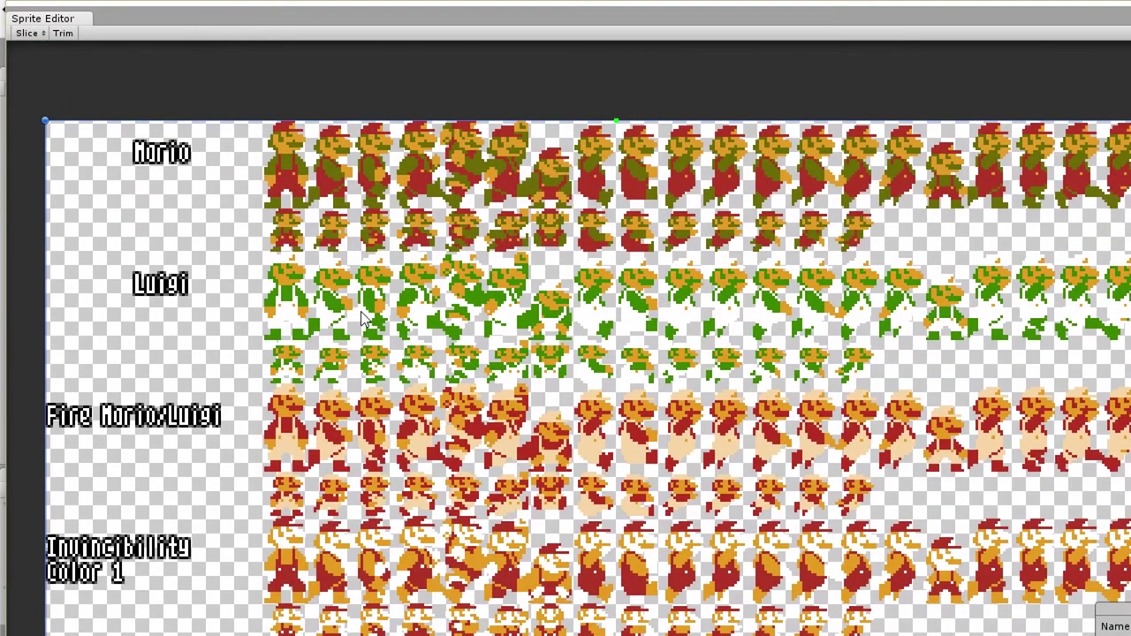
left_click(29, 33)
left_click(159, 52)
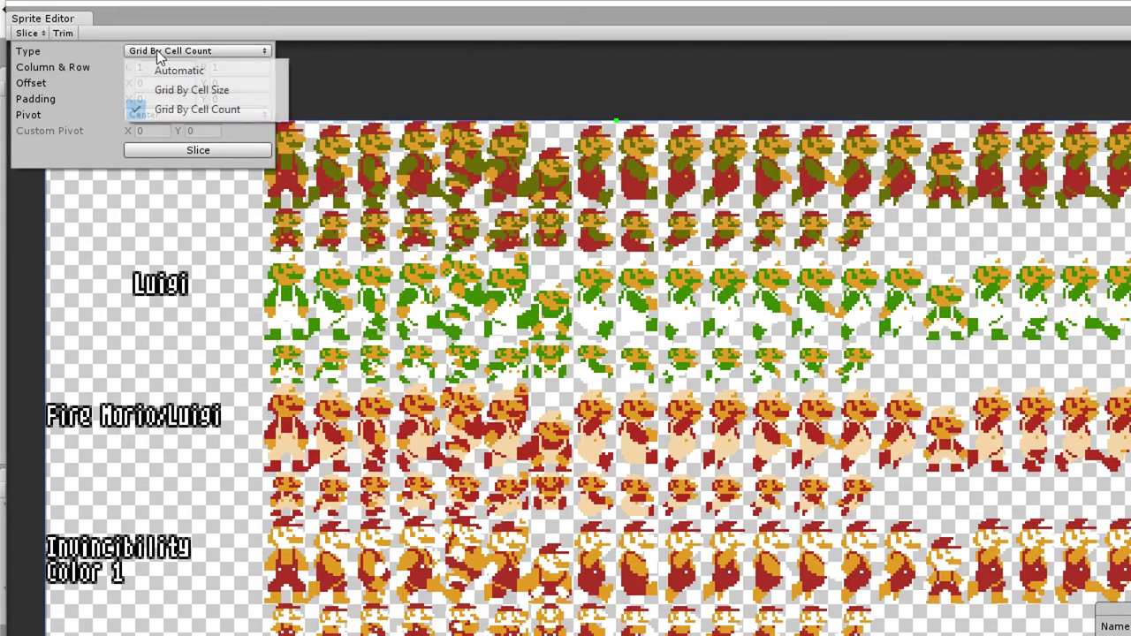
left_click(26, 185)
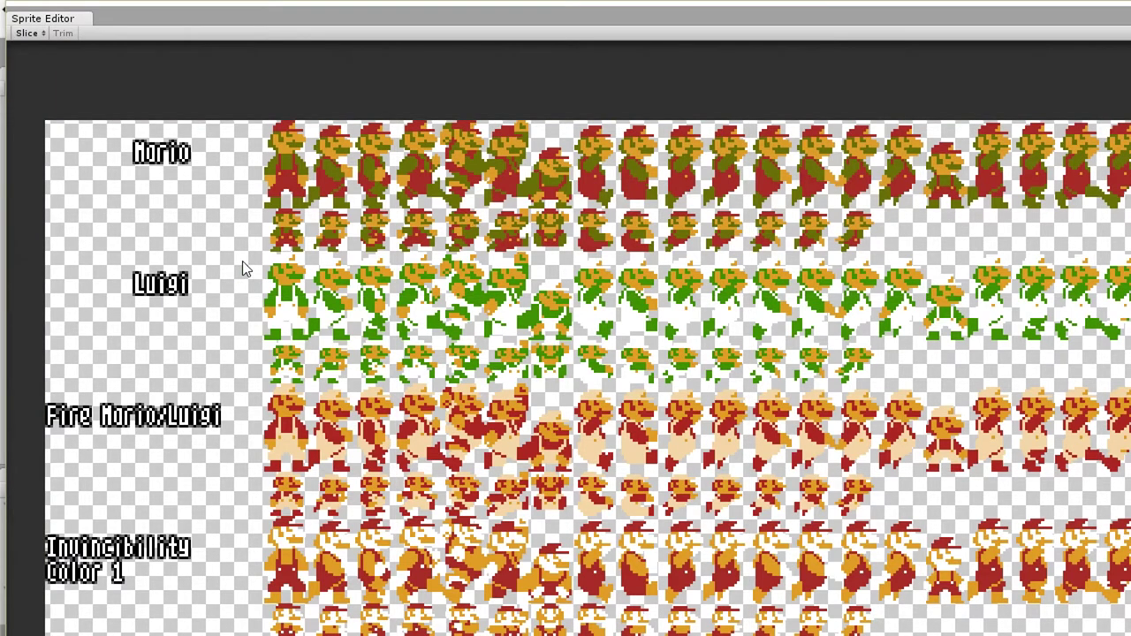
Draw a slice around the first small Mario sprite in row two, widening its left edge to fit.
scroll(242, 261, "up", 3)
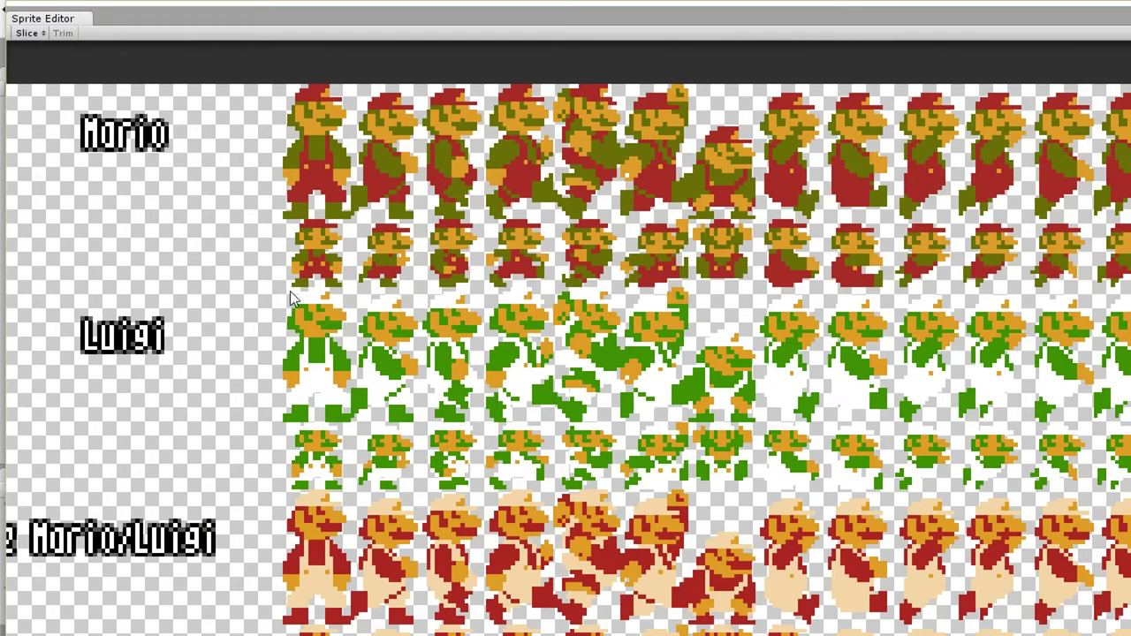
left_click_drag(290, 291, 347, 222)
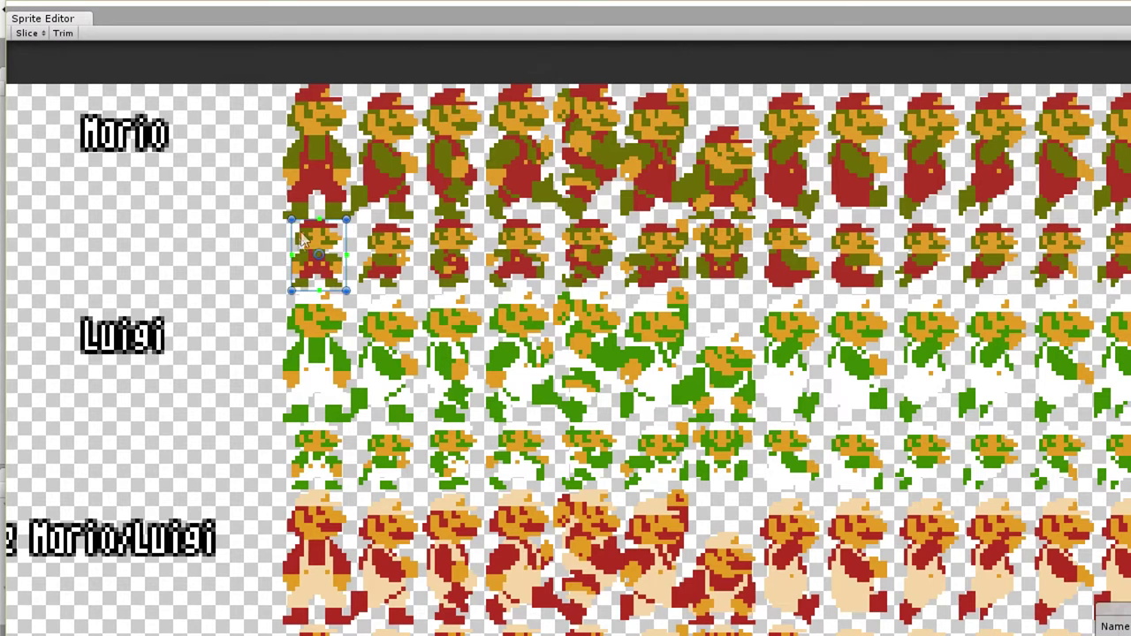
left_click_drag(292, 291, 284, 293)
left_click(379, 293)
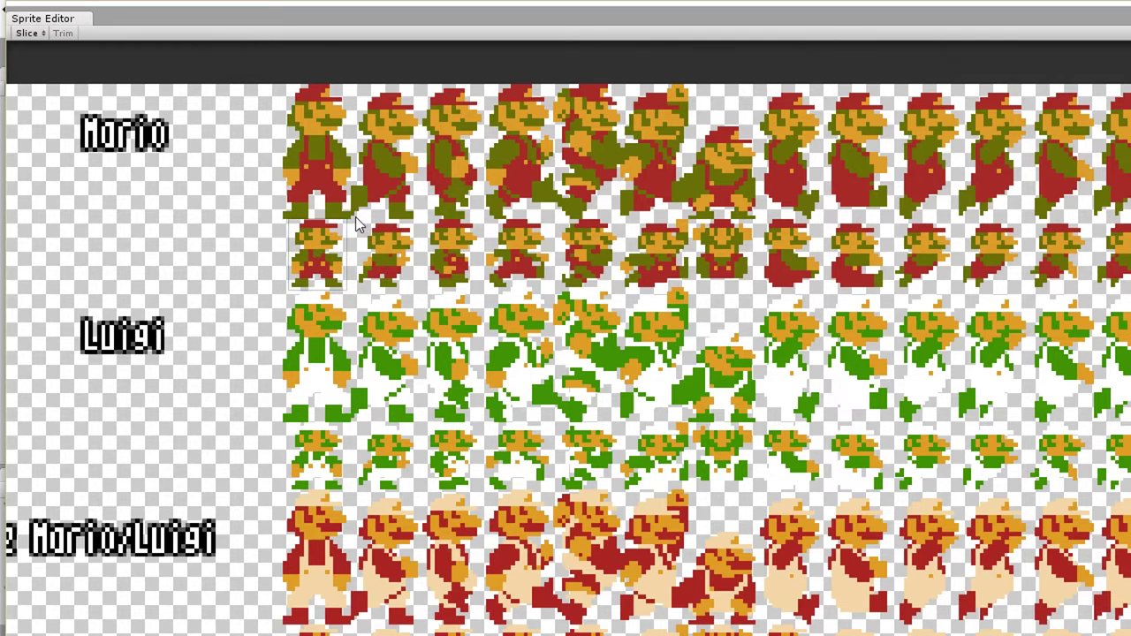
Draw slices around the second, third and fourth small Mario sprites, fitting the second's edges.
left_click_drag(354, 221, 421, 292)
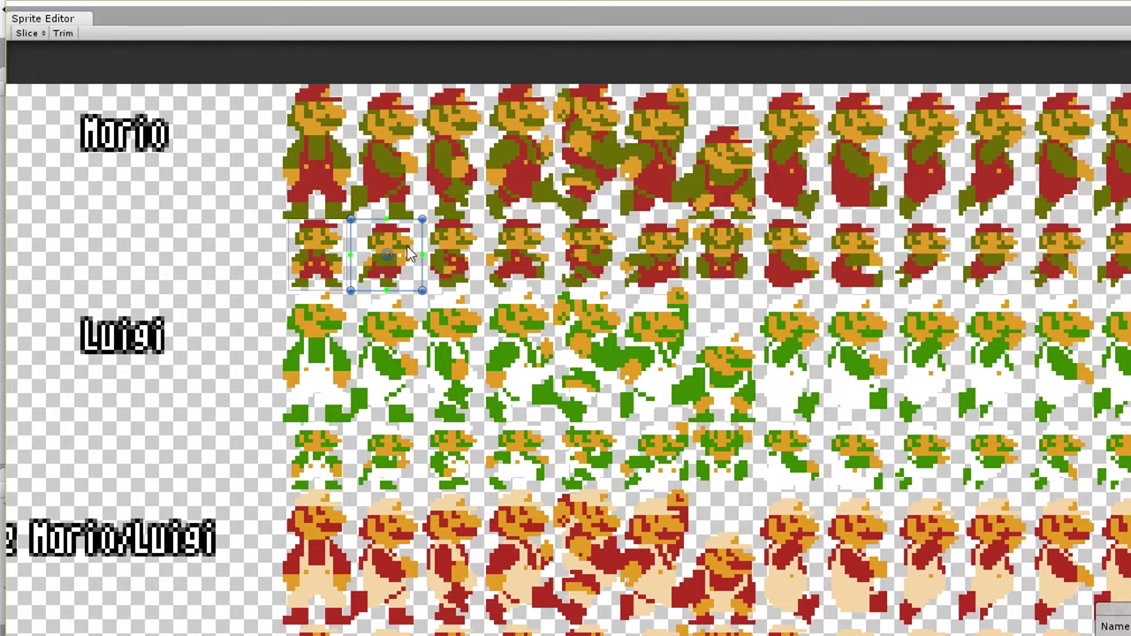
left_click_drag(427, 218, 420, 225)
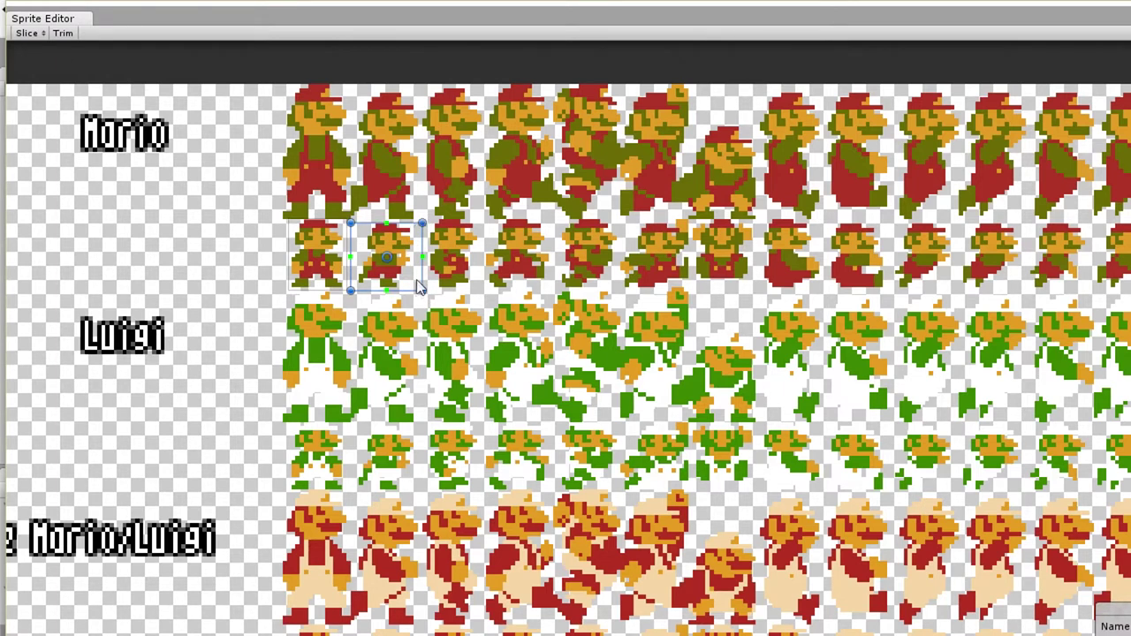
left_click_drag(423, 290, 418, 291)
left_click(447, 234)
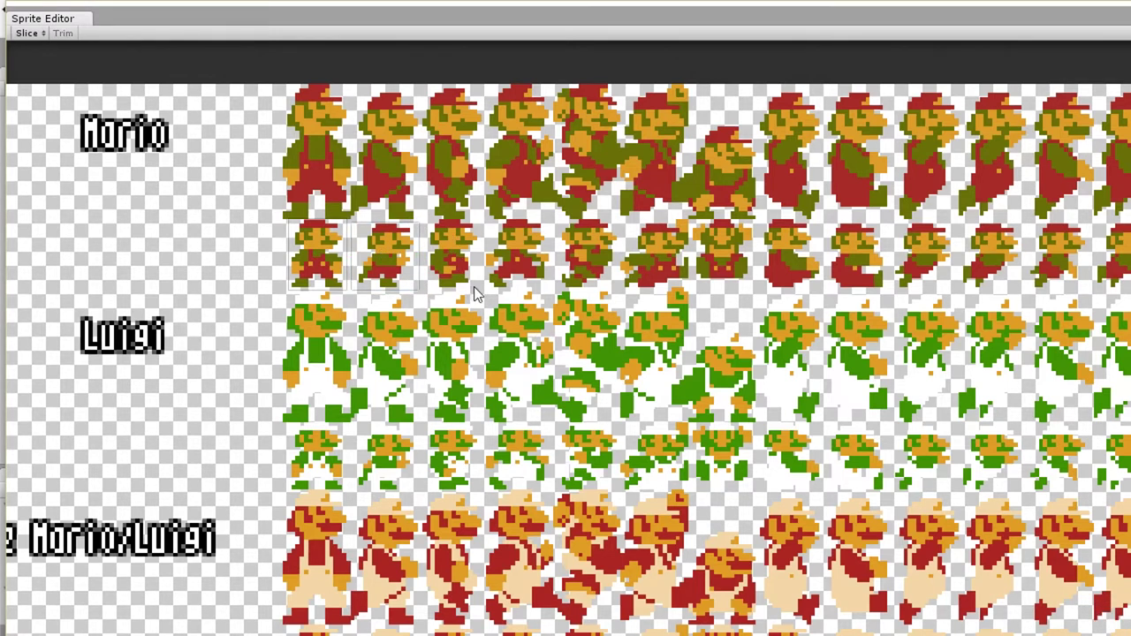
left_click_drag(477, 287, 427, 219)
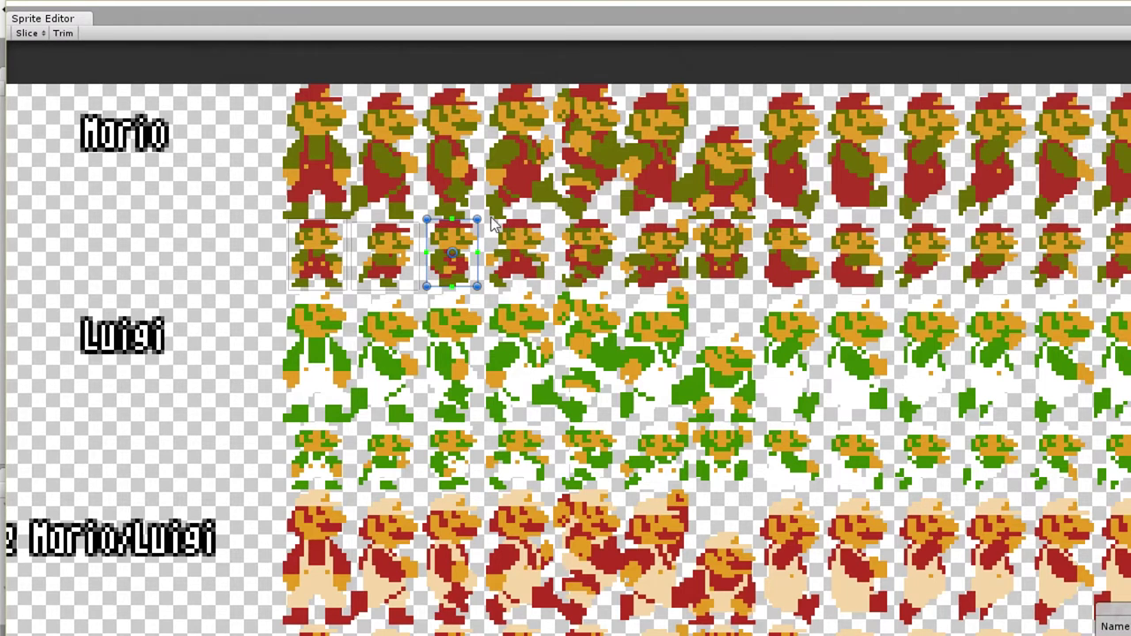
left_click(519, 225)
left_click_drag(549, 247, 549, 294)
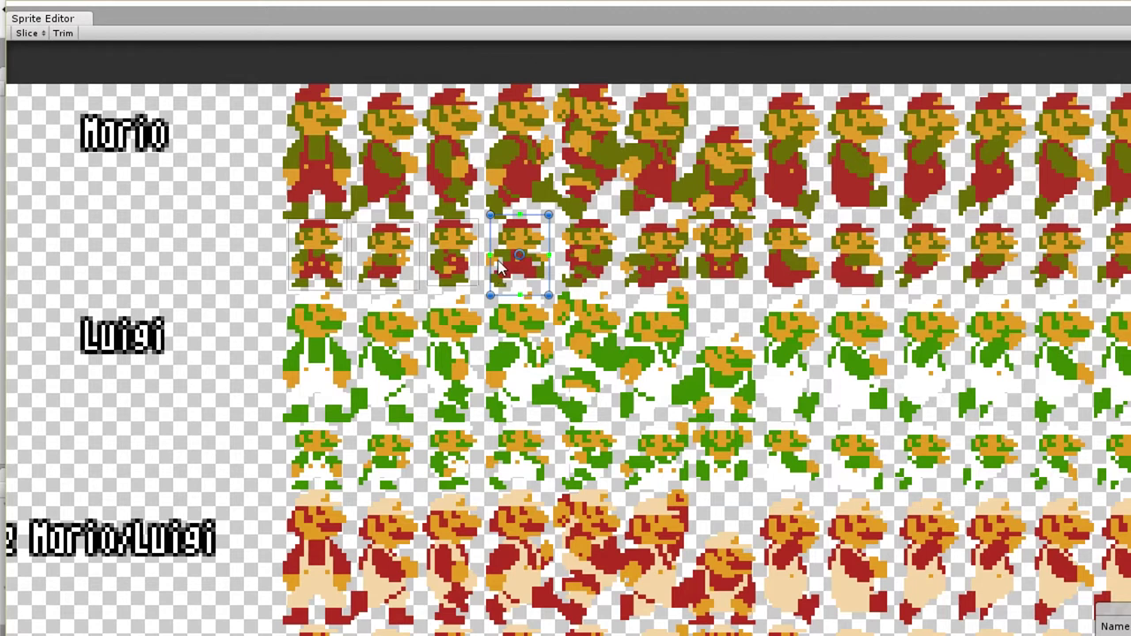
Fit the fourth small Mario slice by tightening its top-left corner and raising its bottom edge.
left_click_drag(490, 215, 485, 218)
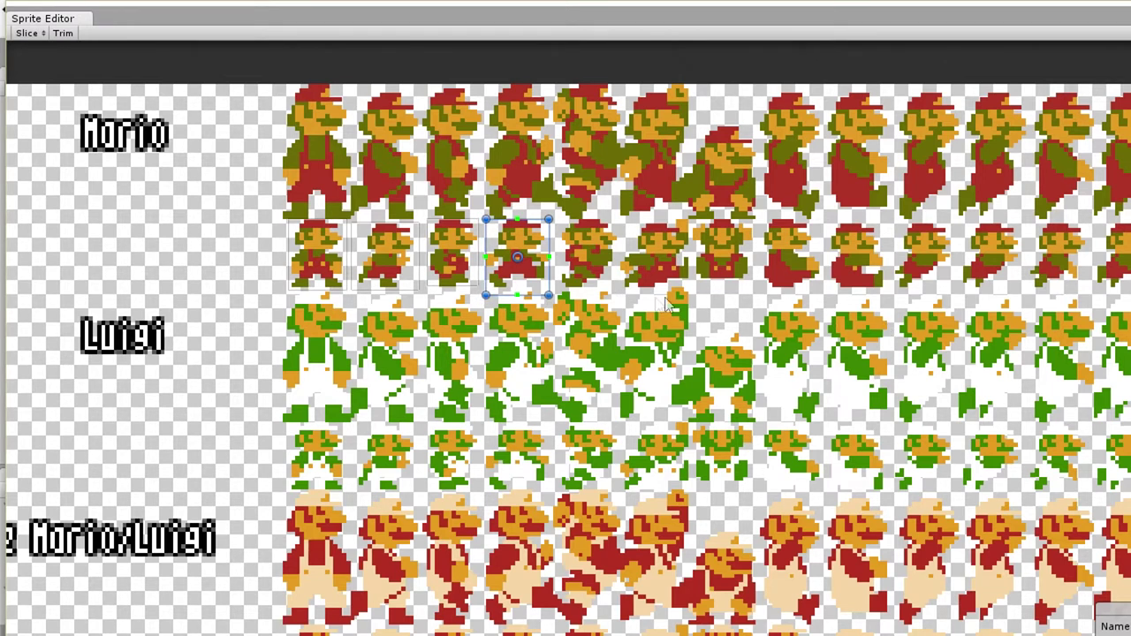
left_click_drag(549, 295, 549, 290)
left_click_drag(548, 291, 548, 287)
left_click_drag(485, 218, 487, 219)
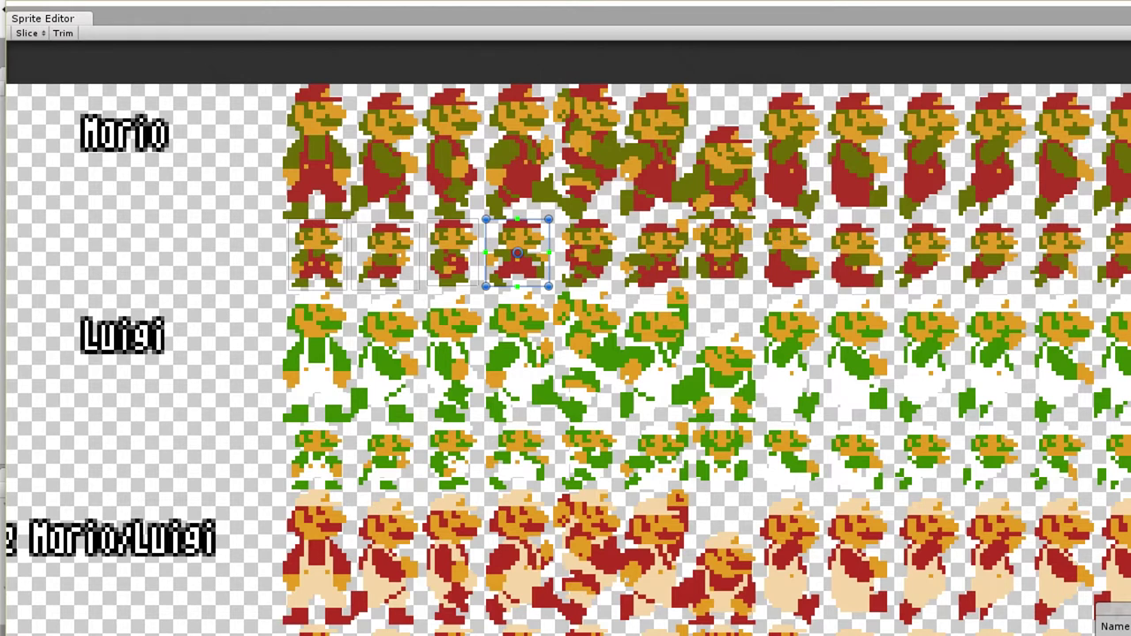
left_click(828, 279)
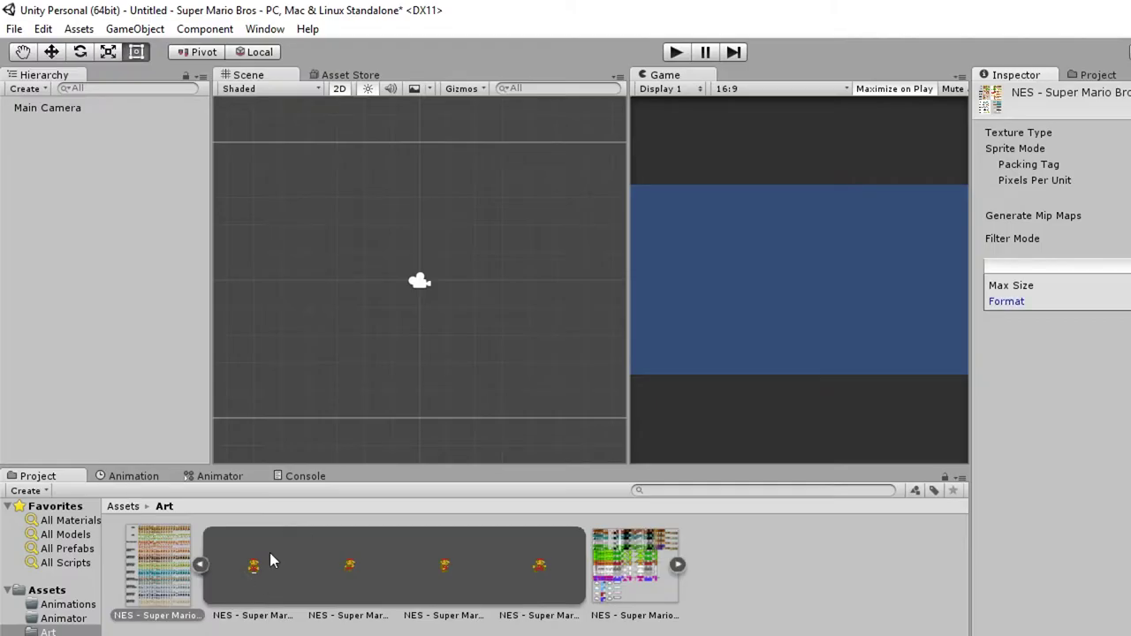
Step back and forth through the four sliced Mario sprites in the Project window.
left_click(269, 551)
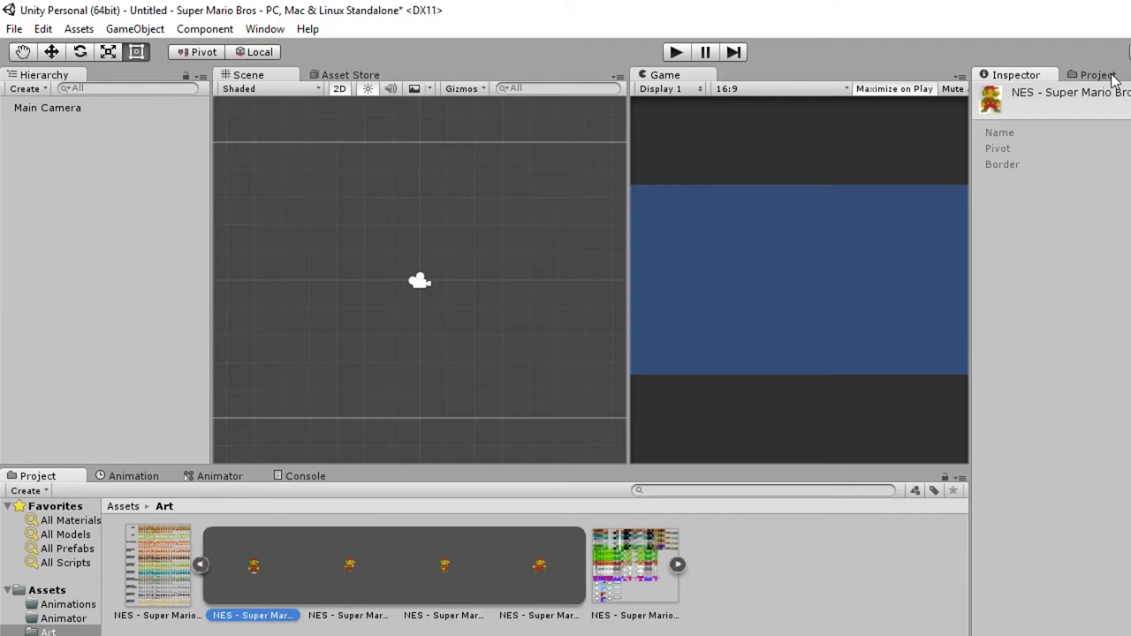
key("Right")
key("Right")
key("Right")
key("Left")
key("Left")
key("Left")
key("Right")
key("Right")
key("Right")
key("Right")
key("Left")
key("Left")
key("Left")
key("Left")
key("Right")
key("Right")
key("Right")
key("Left")
key("Left")
key("Right")
key("Left")
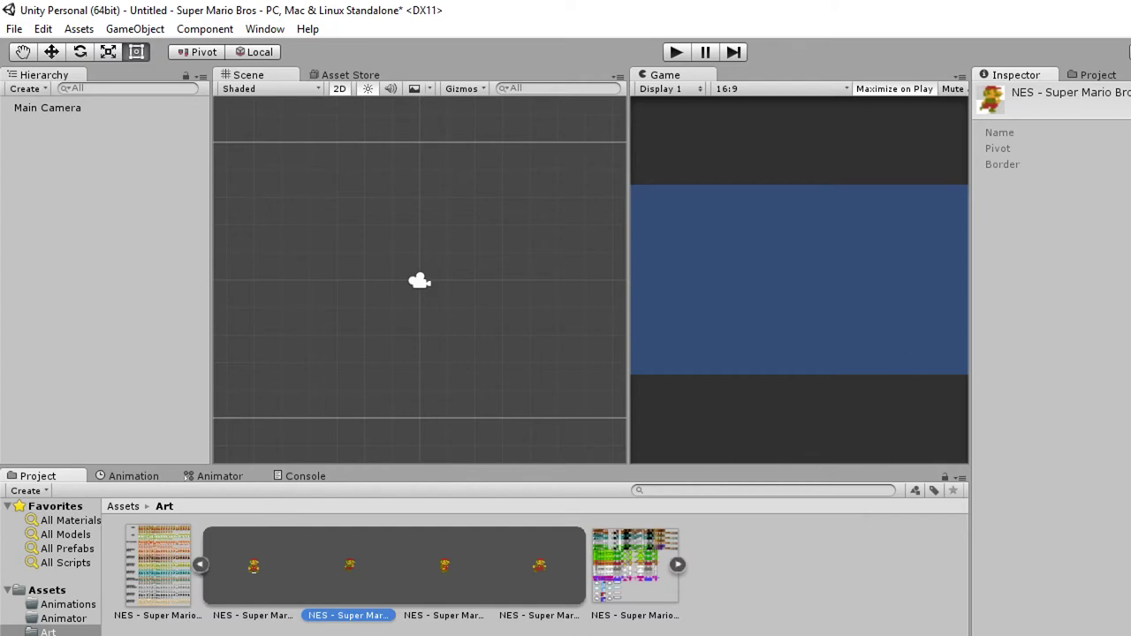
Collapse the Mario sheet, expand and inspect the tile sheet's sprite, then switch to the browser.
left_click(201, 565)
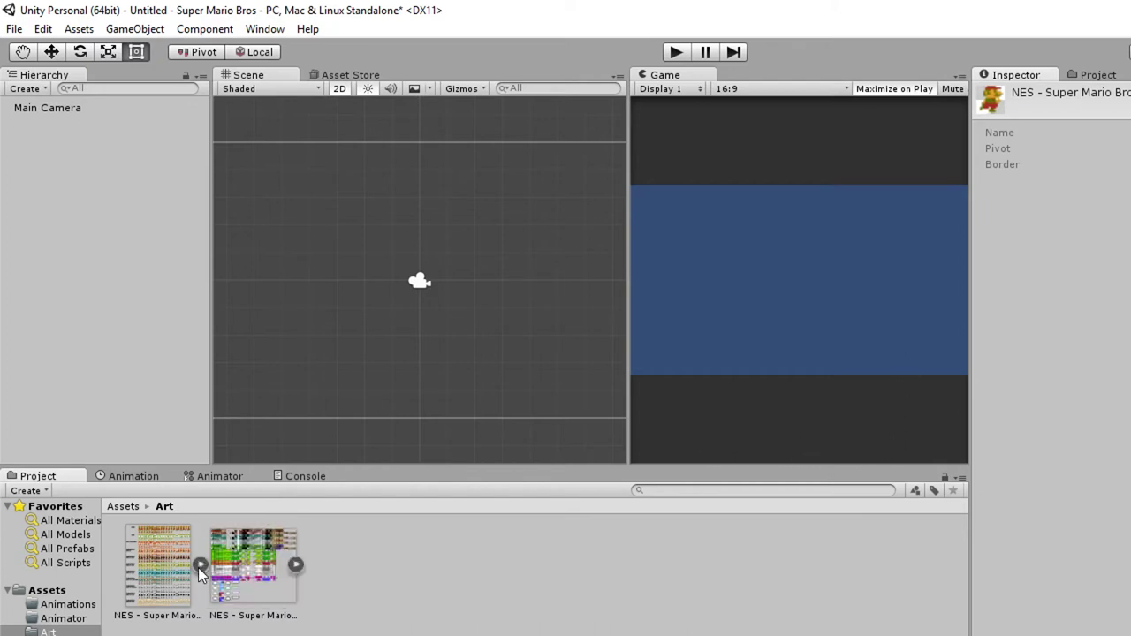
left_click(297, 565)
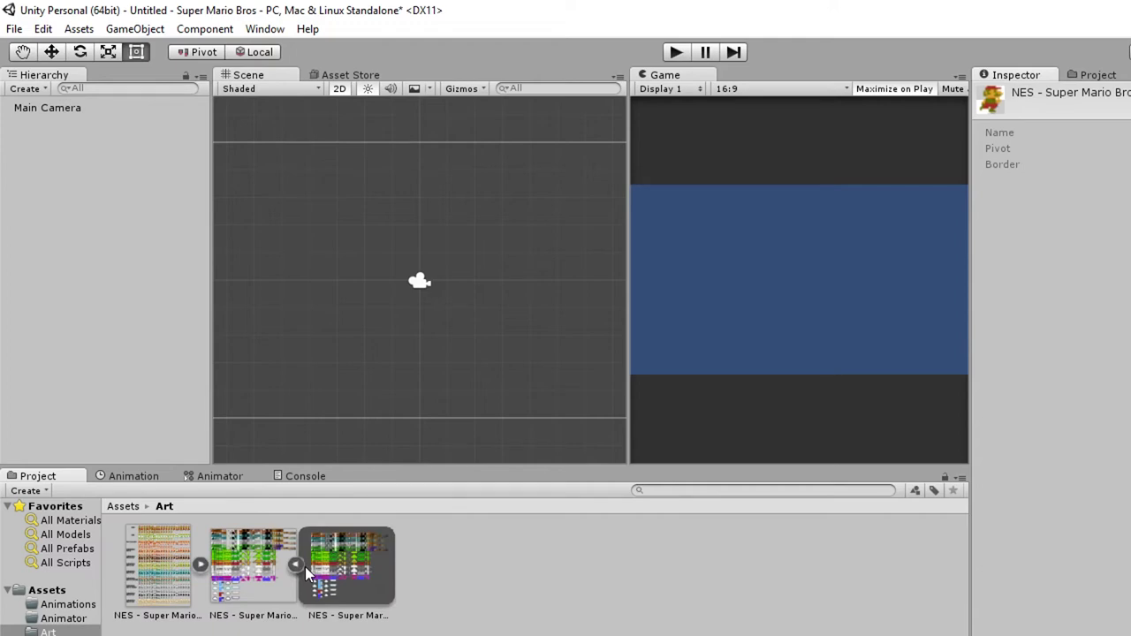
left_click(351, 573)
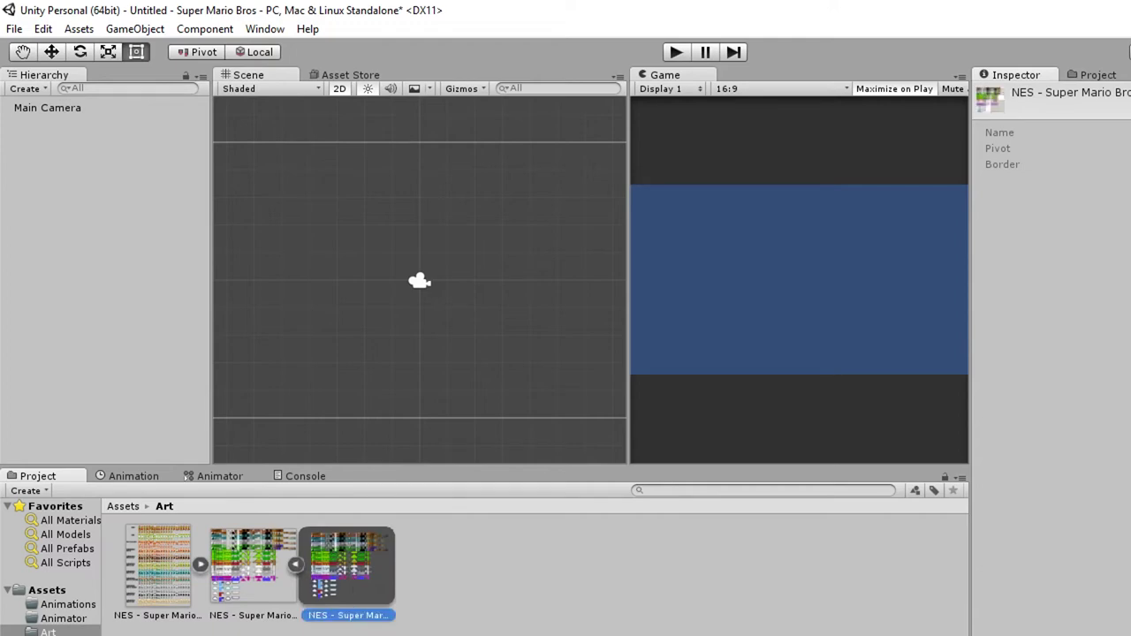
key("alt+Tab")
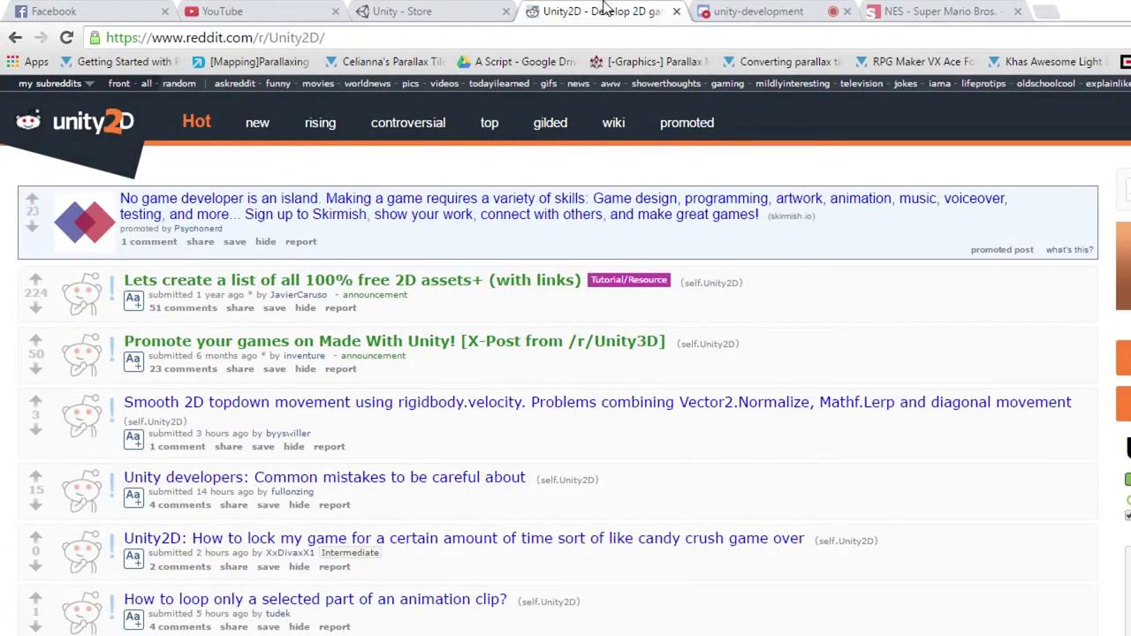
View the World 1-1 background sheet full-size on The Spriters Resource, then return to Unity.
left_click(941, 10)
scroll(925, 128, "up", 4)
left_click(533, 378)
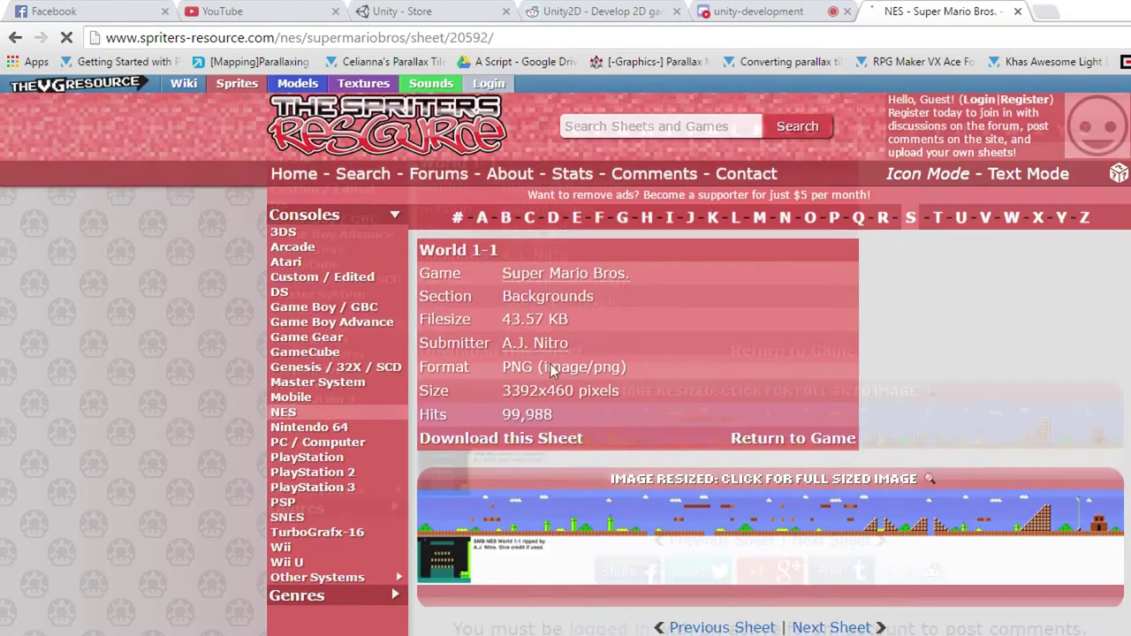
scroll(549, 364, "down", 3)
left_click(564, 361)
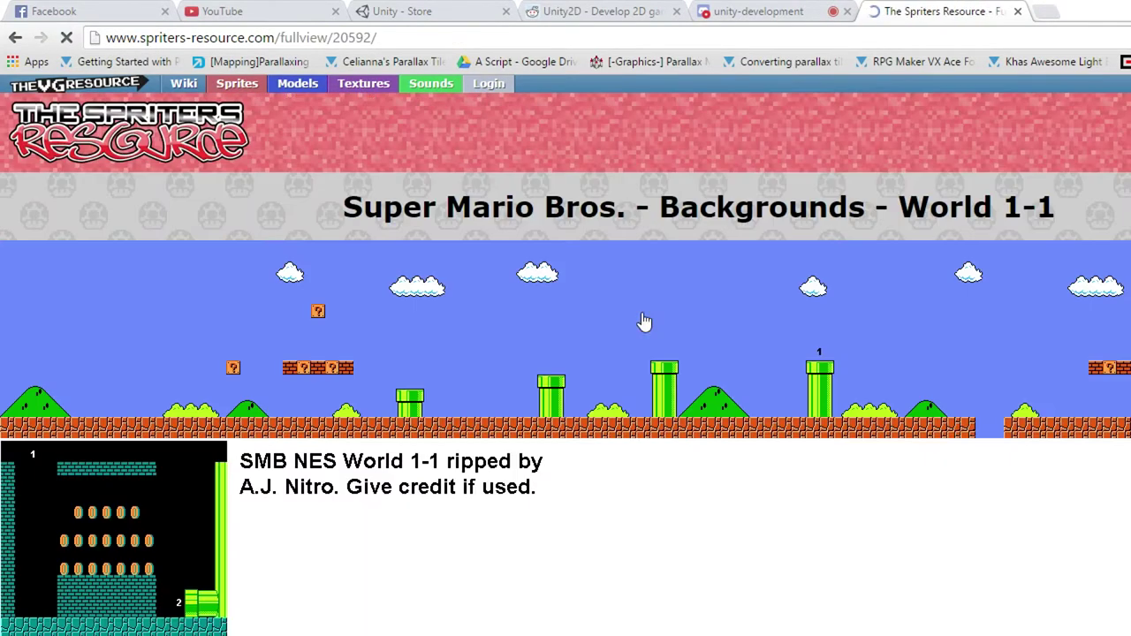
scroll(644, 321, "down", 1)
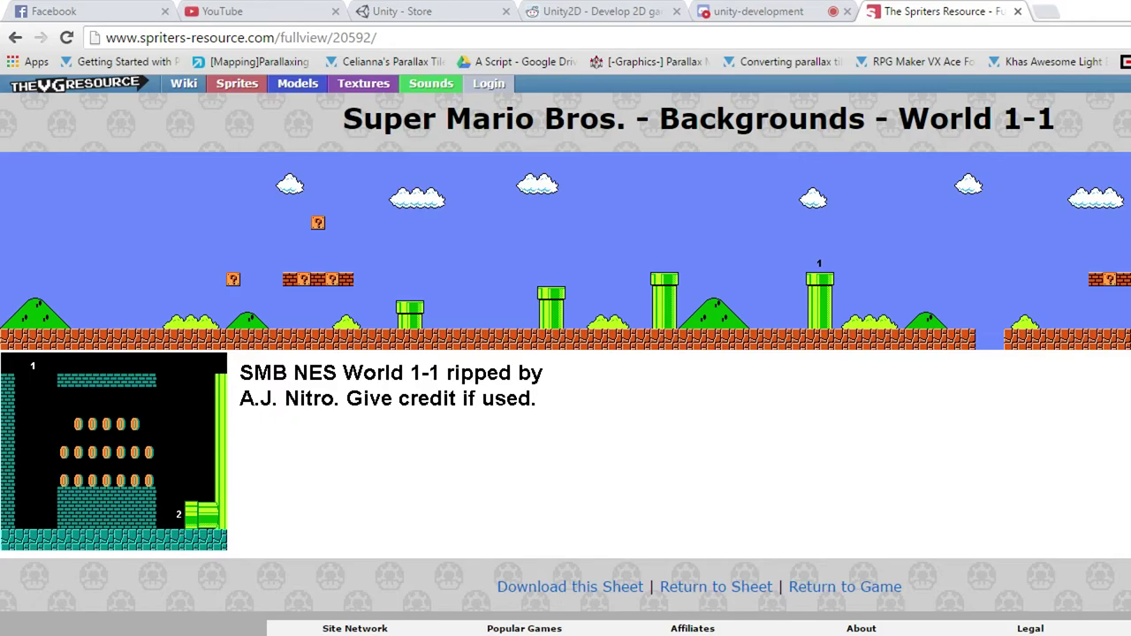
key("alt+Tab")
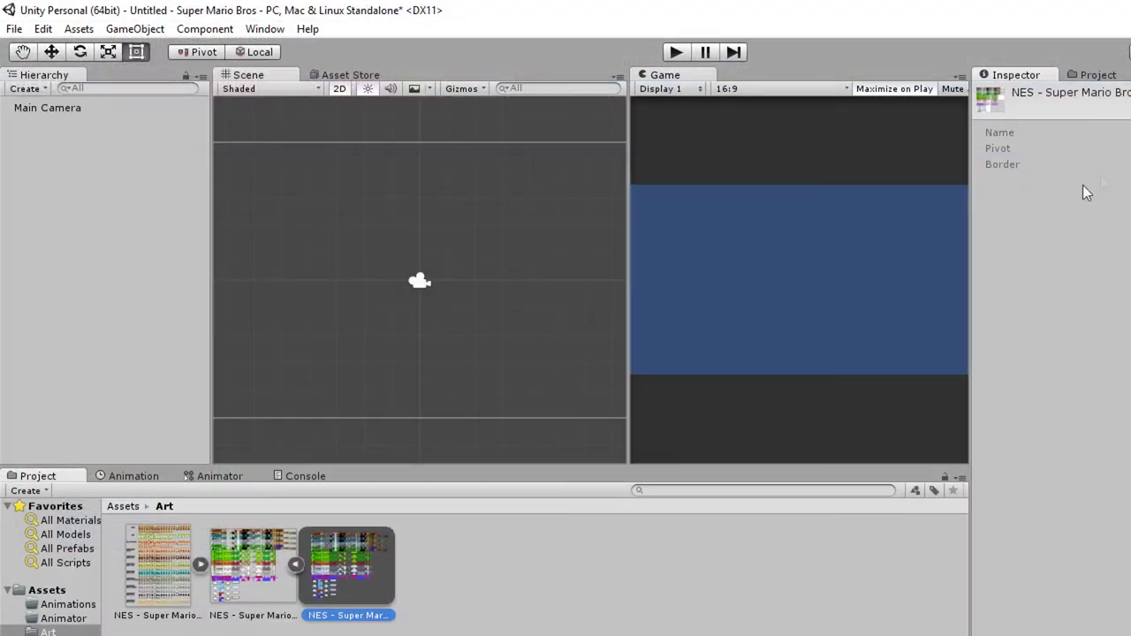
Select the second NES tile sheet and open it in the Sprite Editor.
scroll(480, 389, "up", 1)
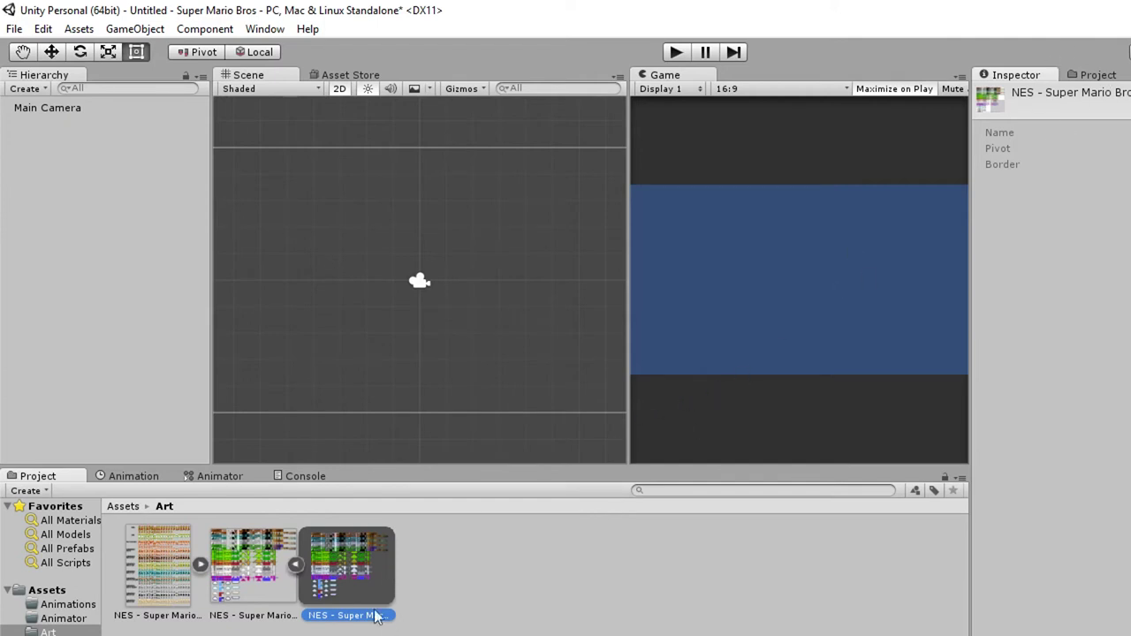
left_click(272, 576)
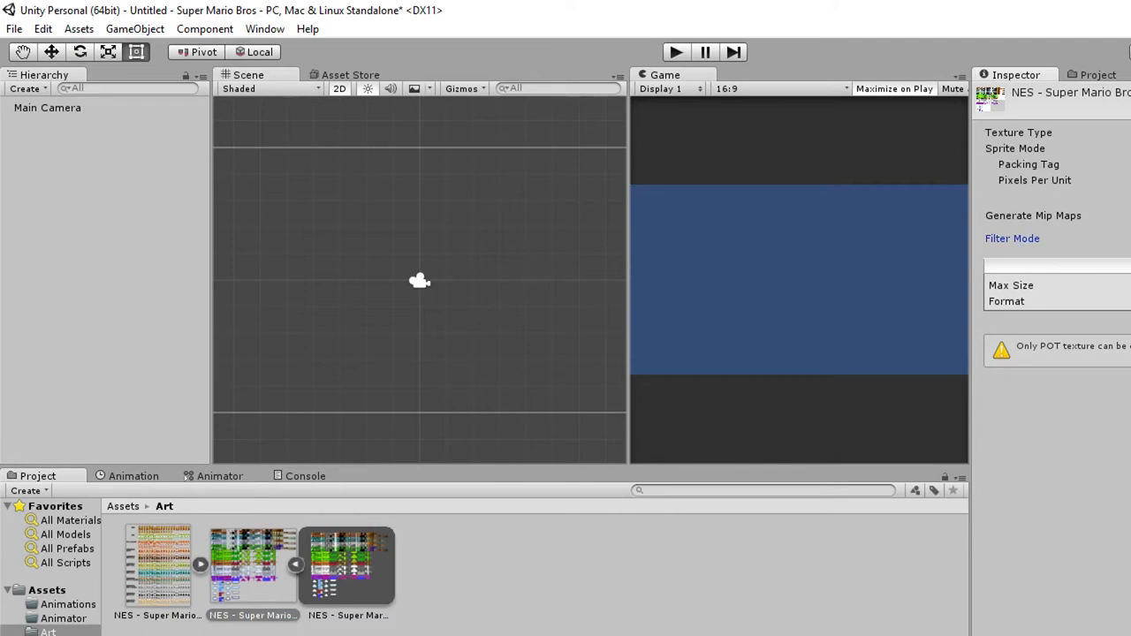
left_click(1007, 301)
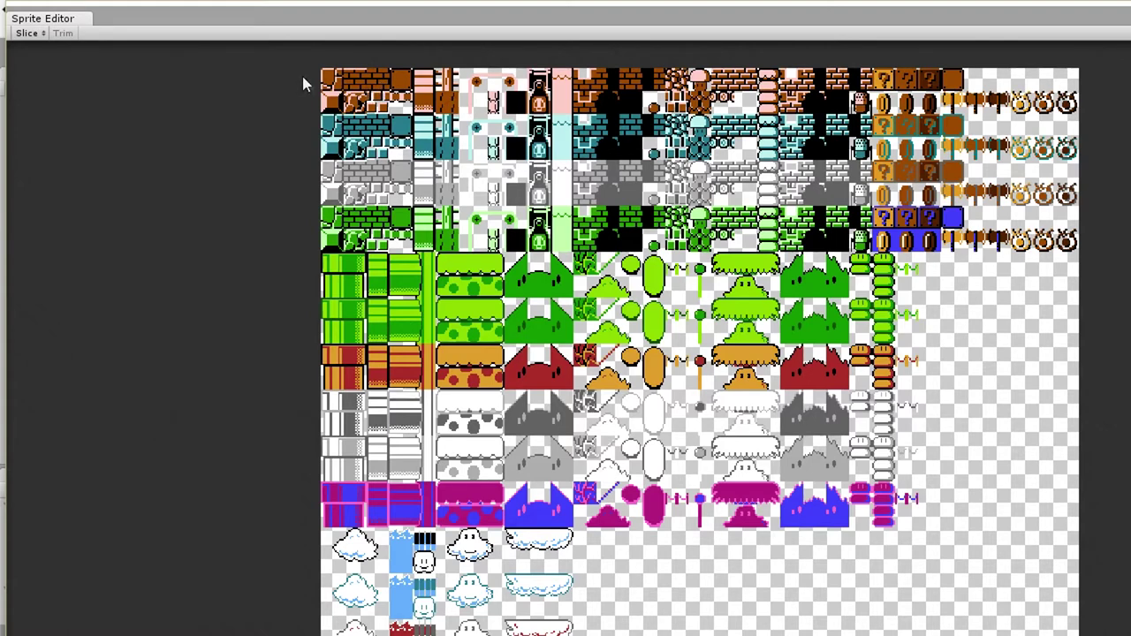
scroll(457, 323, "up", 3)
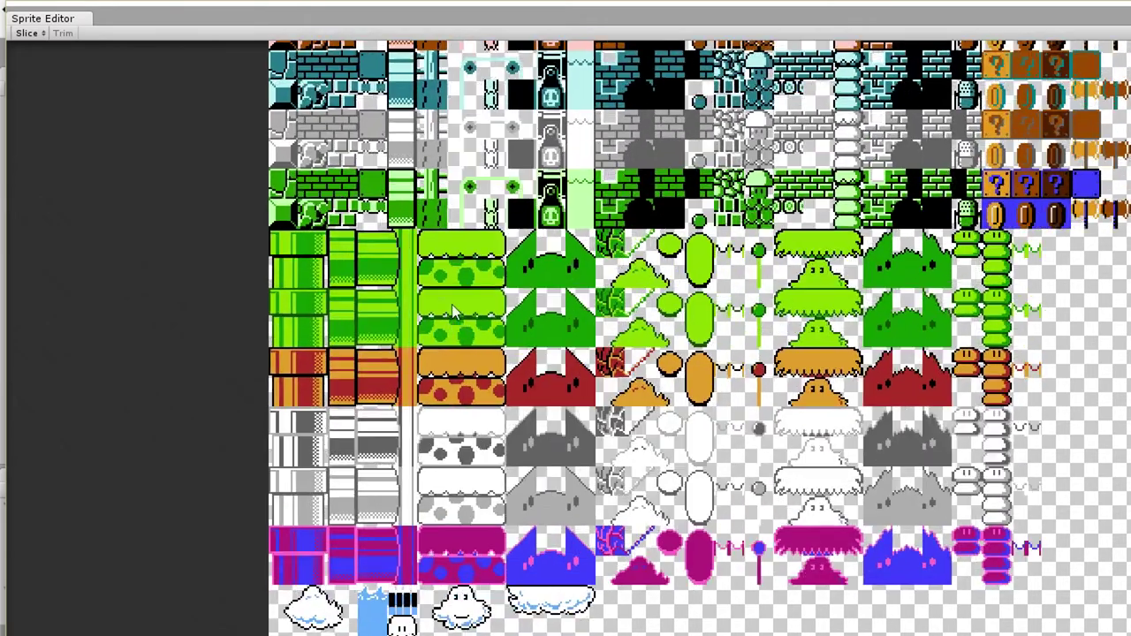
scroll(601, 477, "down", 2)
scroll(566, 486, "up", 3)
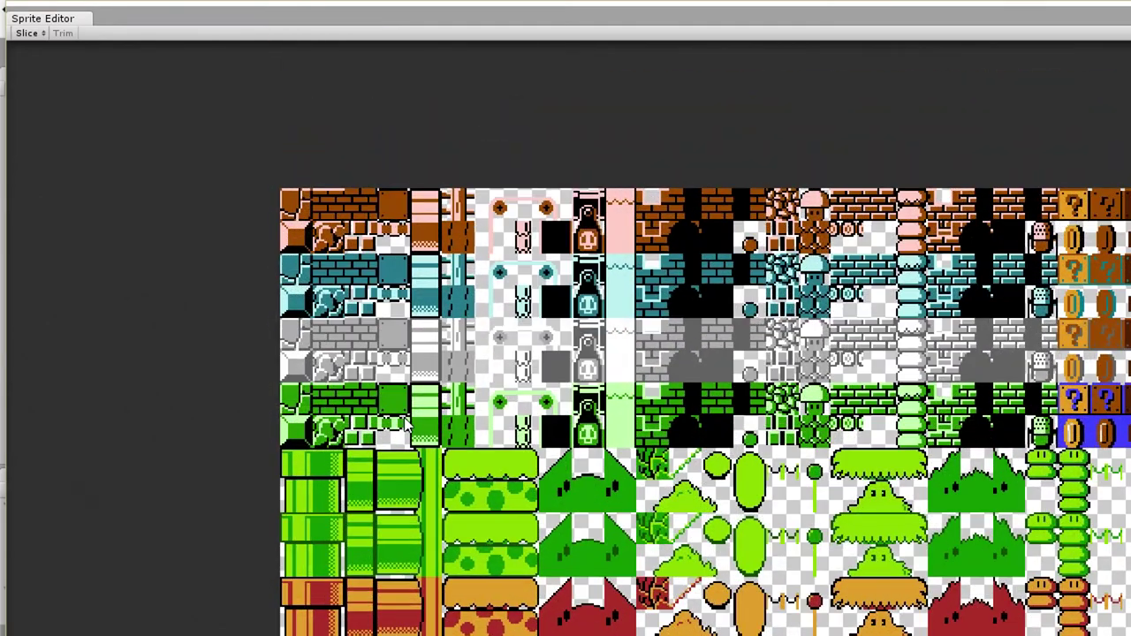
scroll(406, 422, "up", 1)
scroll(399, 410, "down", 1)
scroll(299, 389, "up", 1)
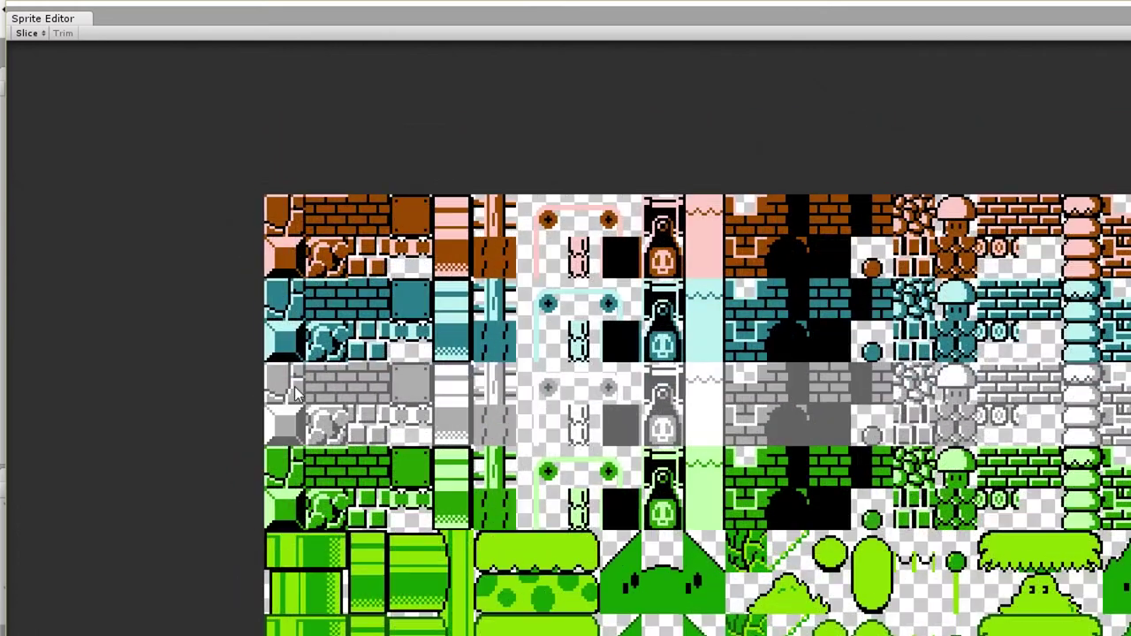
Draw a slice around the top-left tile of the Tileset sheet.
mouse_move(305, 196)
left_mouse_down()
mouse_move(300, 219)
mouse_move(264, 237)
left_mouse_up()
left_click(263, 237)
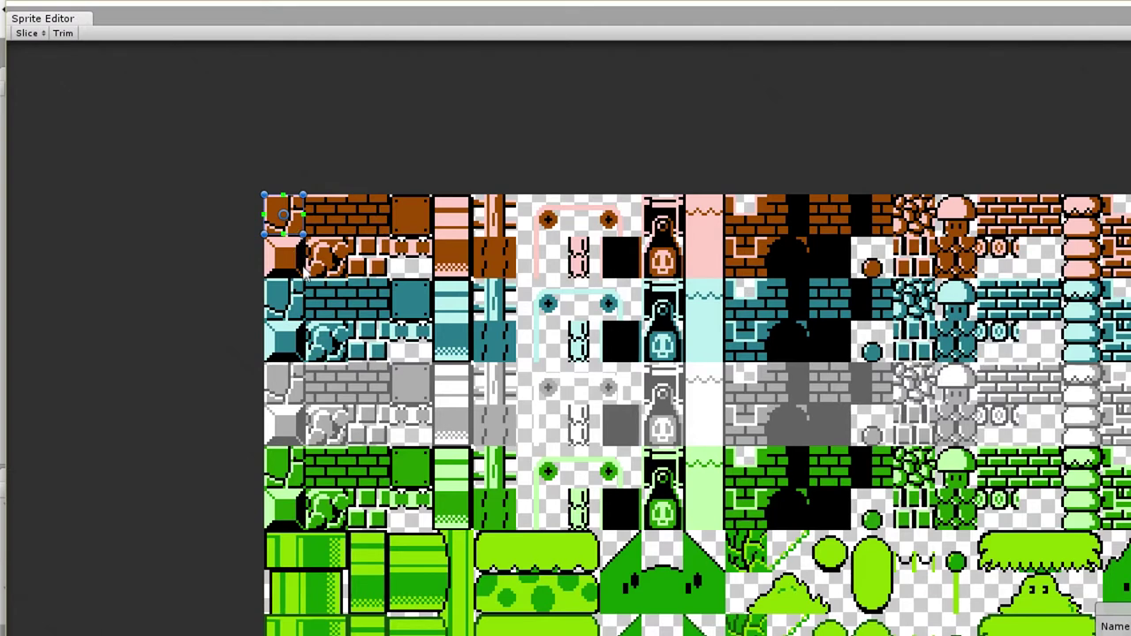
left_click(305, 281)
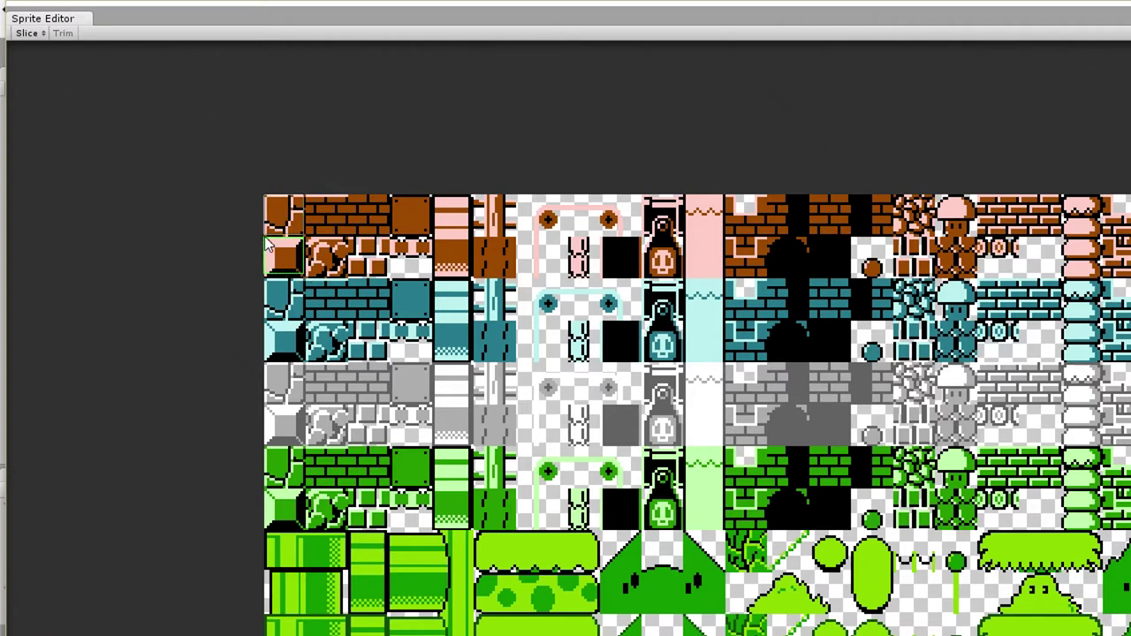
left_click(268, 245)
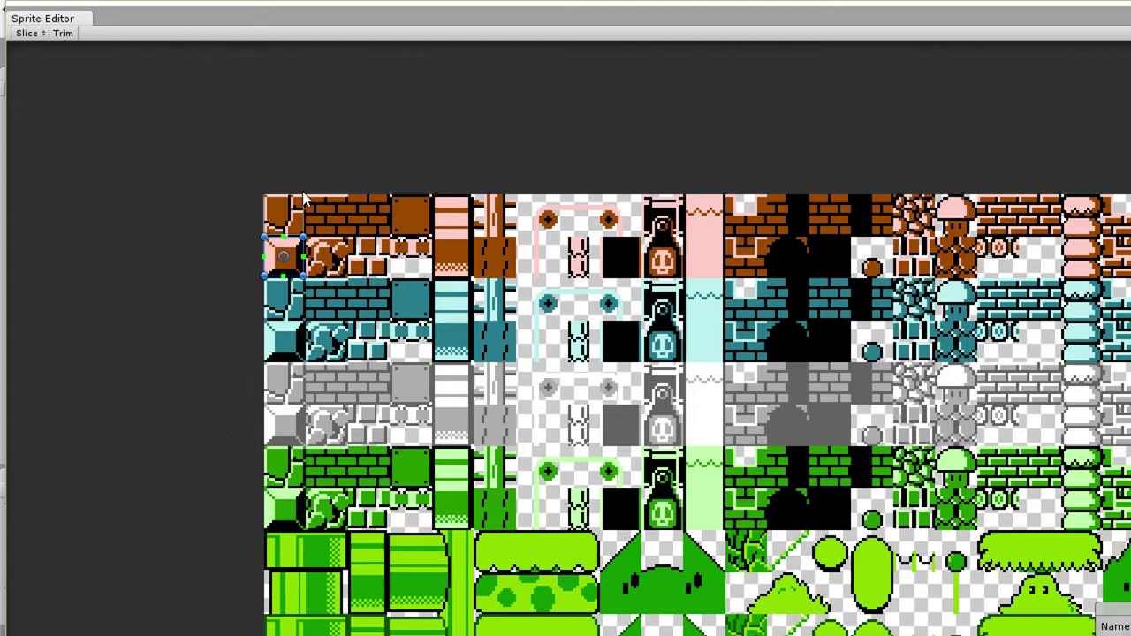
Slice the next brick tile, narrowing it to fit, then draw and delete an extra thin slice.
left_click_drag(306, 196, 390, 236)
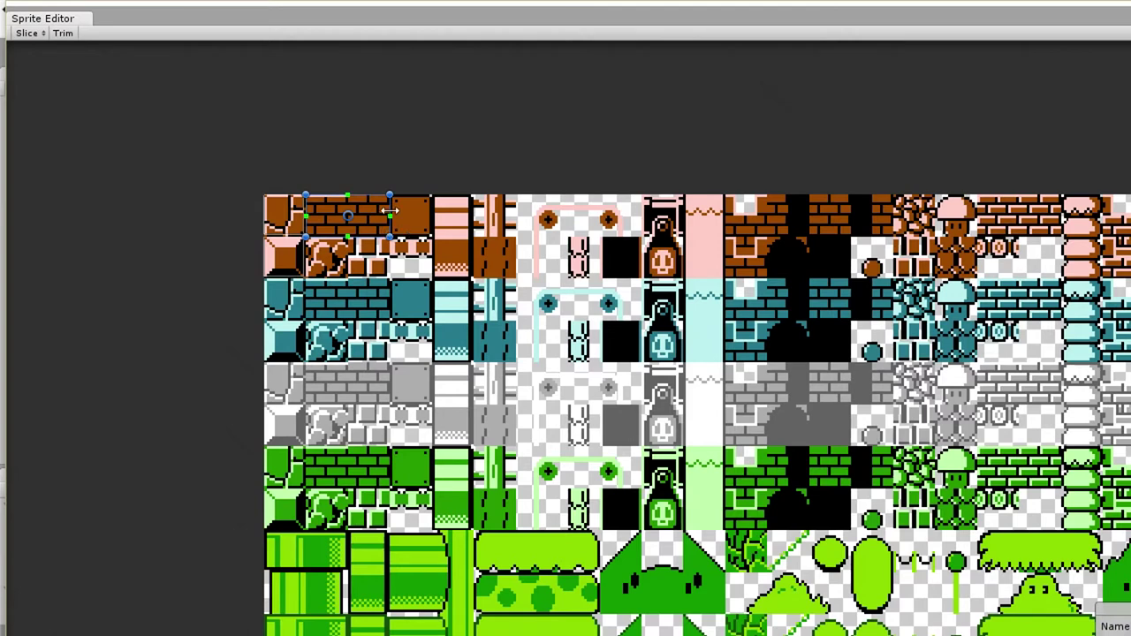
mouse_move(390, 216)
left_mouse_down()
mouse_move(346, 209)
mouse_move(389, 217)
left_mouse_up()
left_click_drag(389, 230, 346, 232)
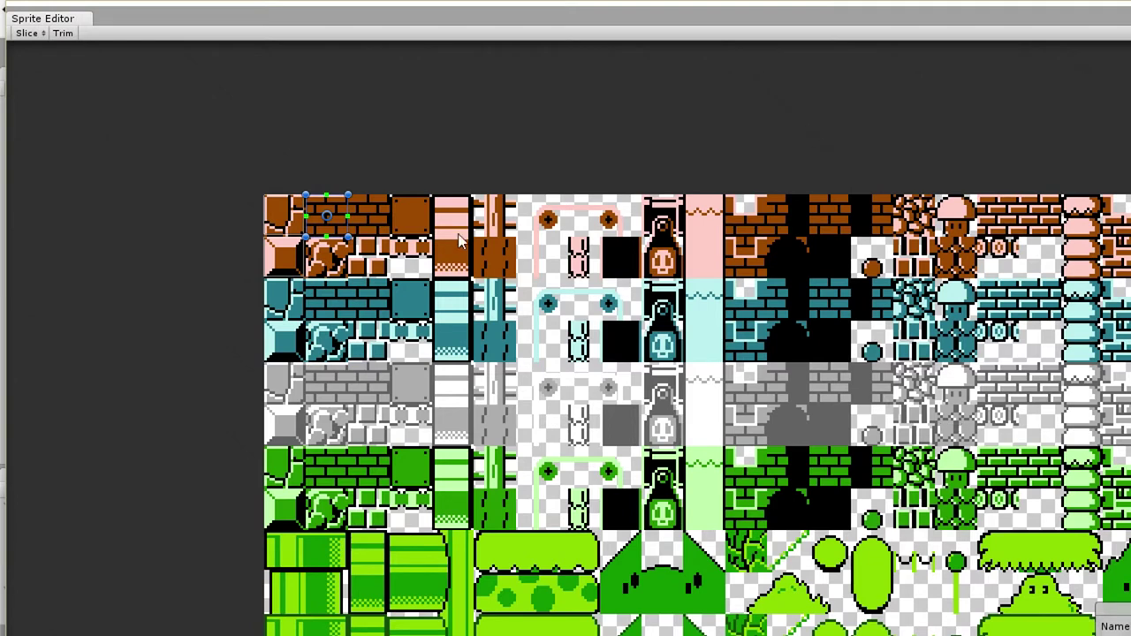
left_click(376, 214)
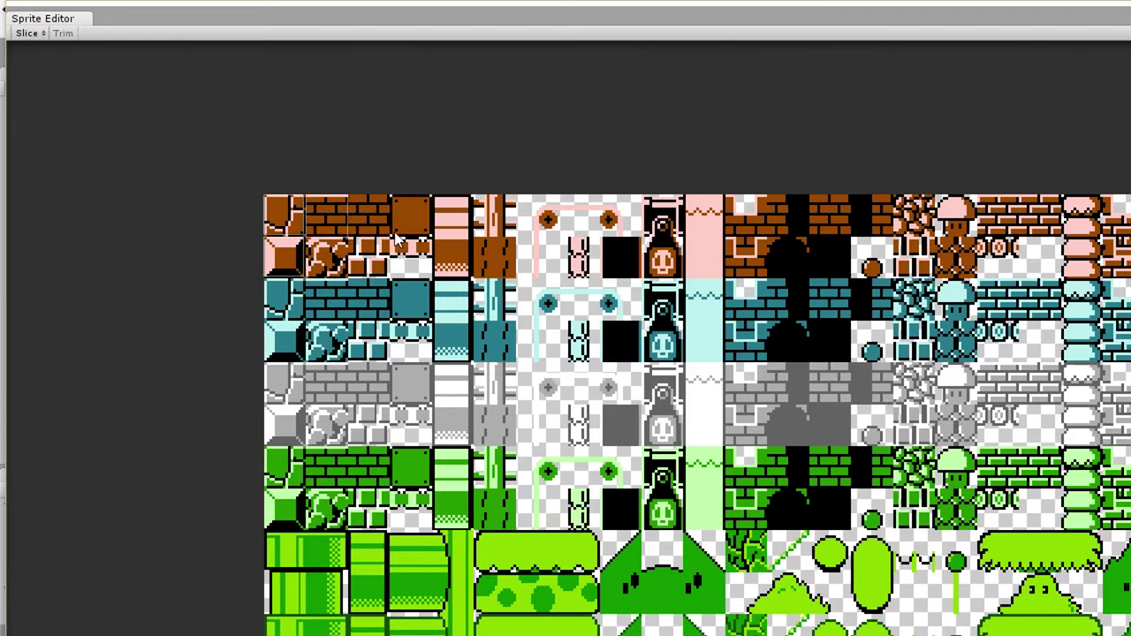
left_click_drag(390, 233, 350, 194)
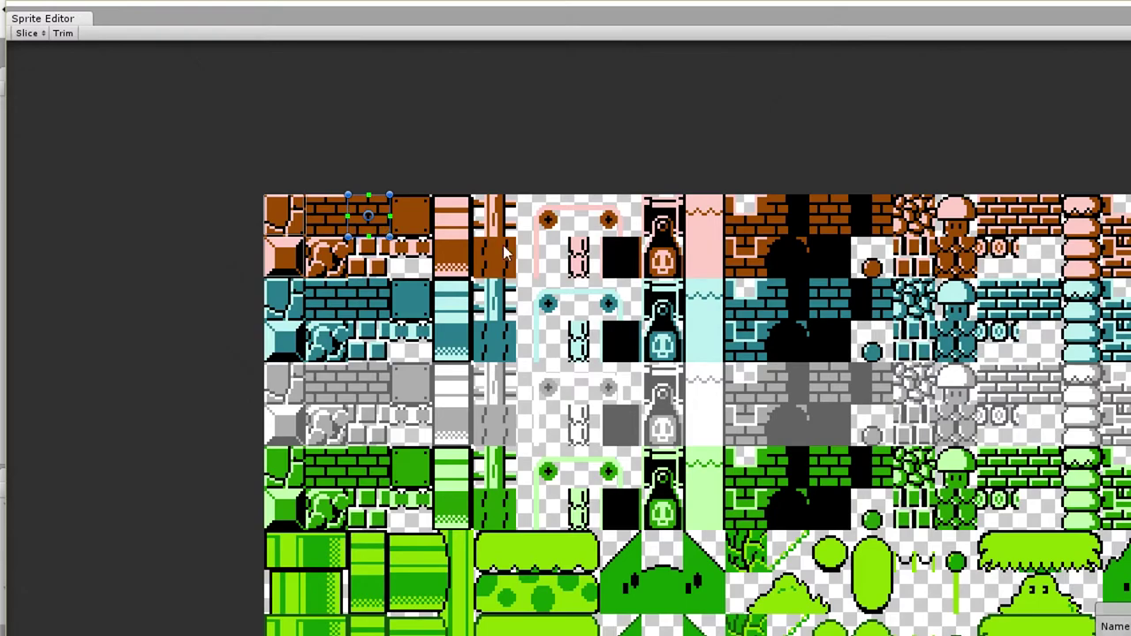
key("Delete")
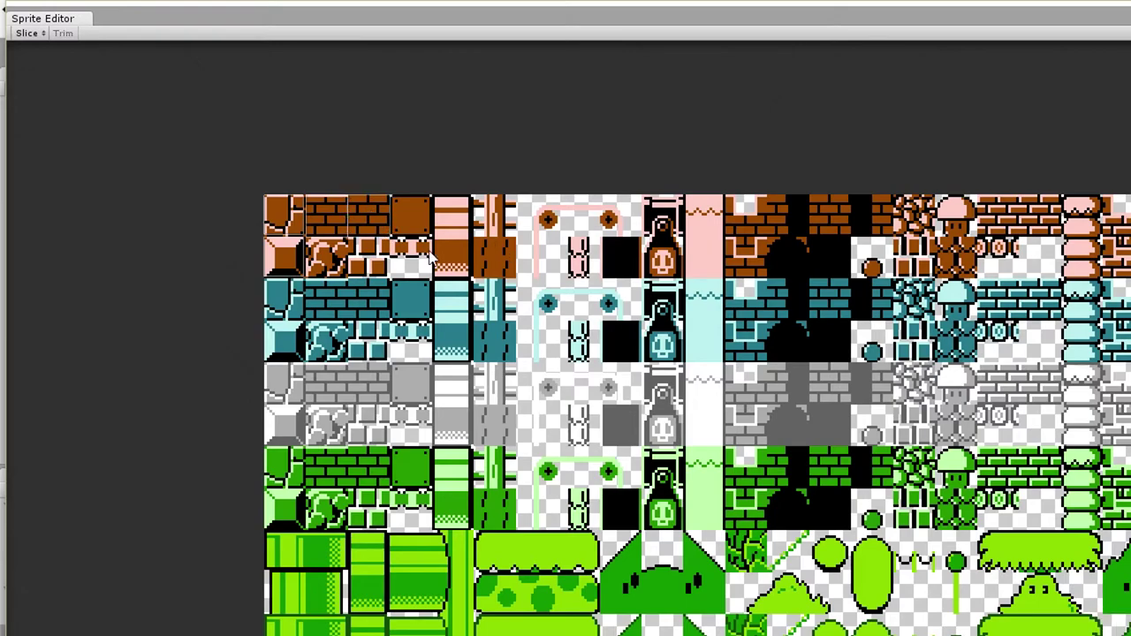
Slice the three question blocks and the empty block in the sheet's top row.
scroll(431, 254, "down", 3)
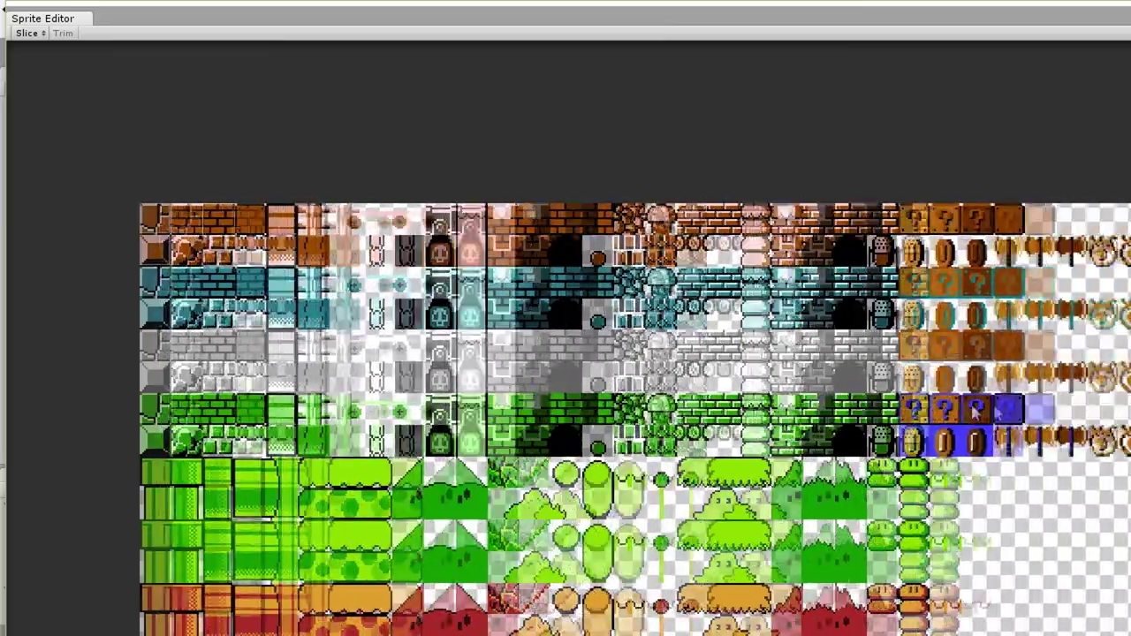
scroll(772, 279, "up", 5)
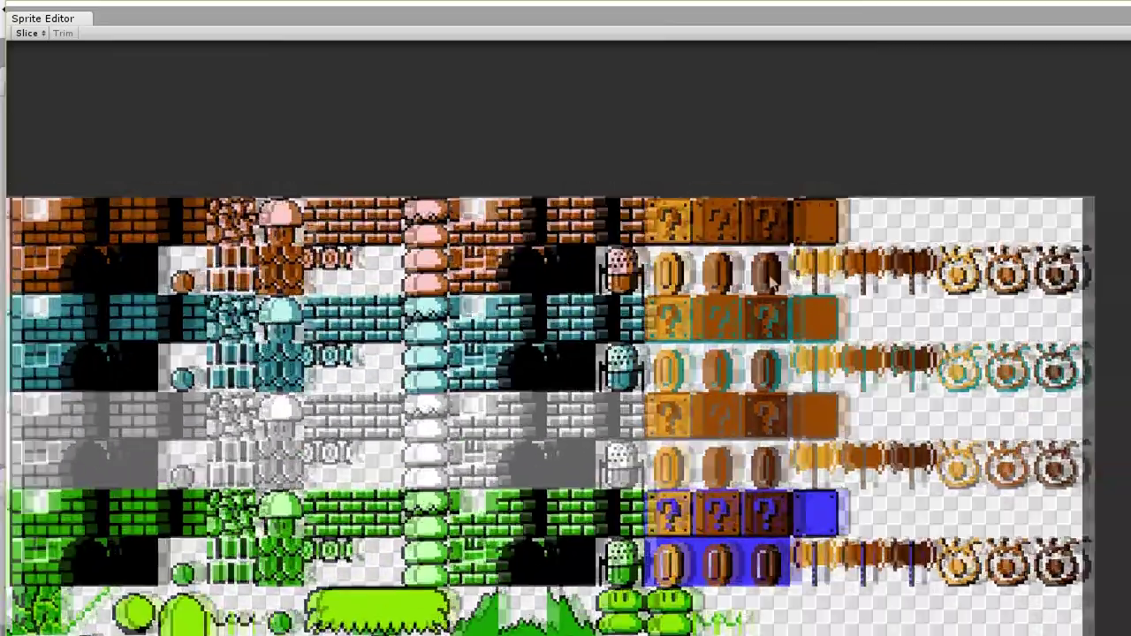
middle_click_drag(771, 280, 599, 298)
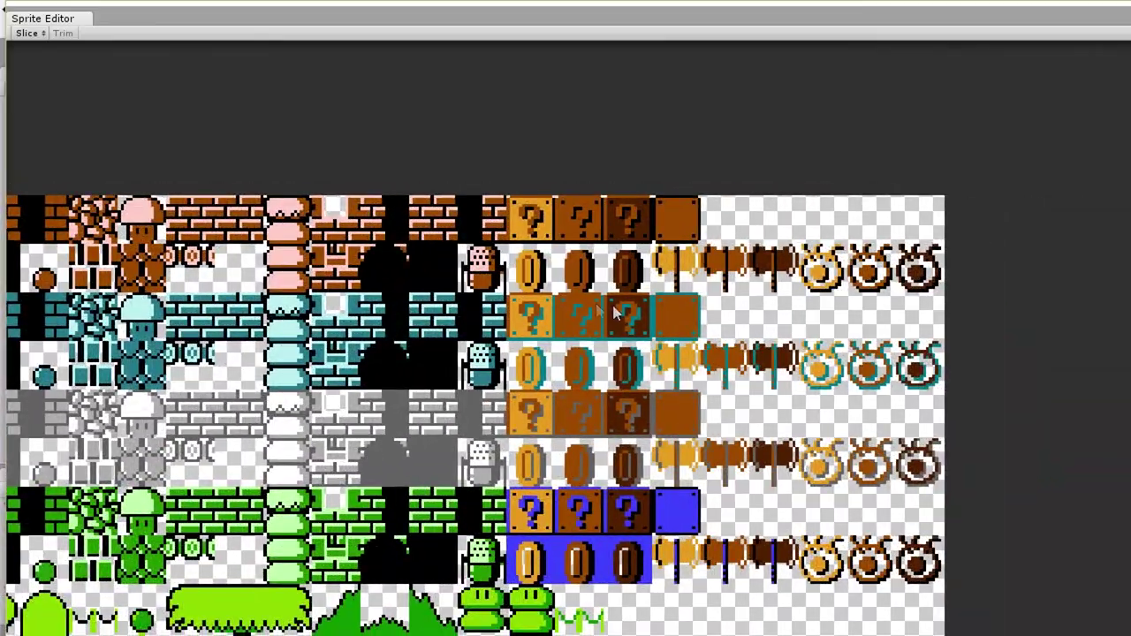
scroll(585, 259, "up", 1)
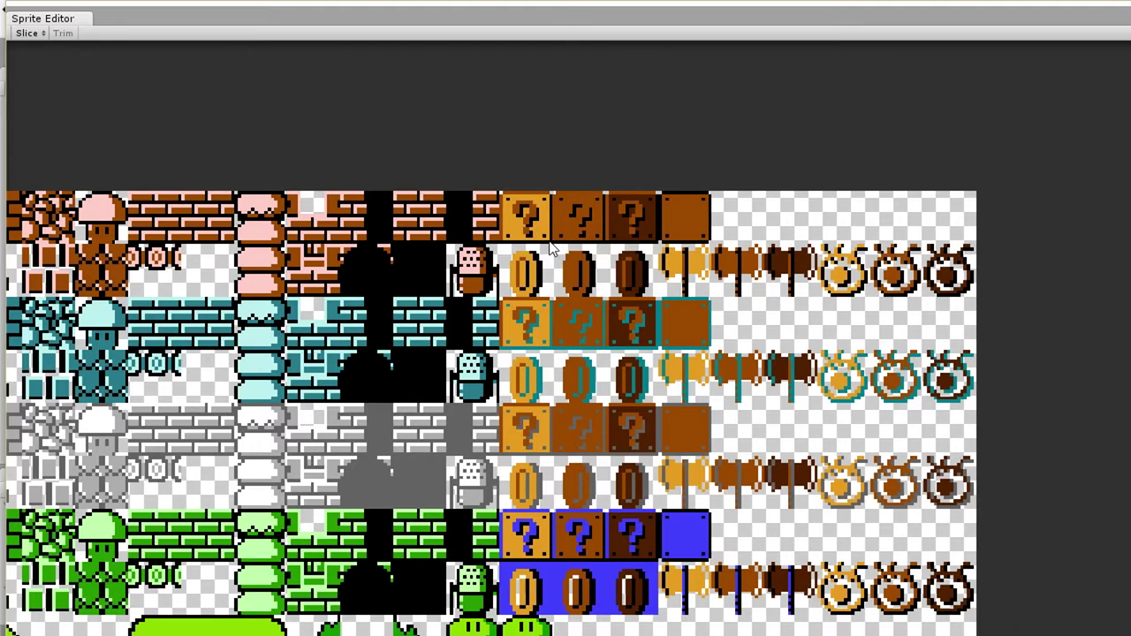
left_click_drag(555, 191, 499, 244)
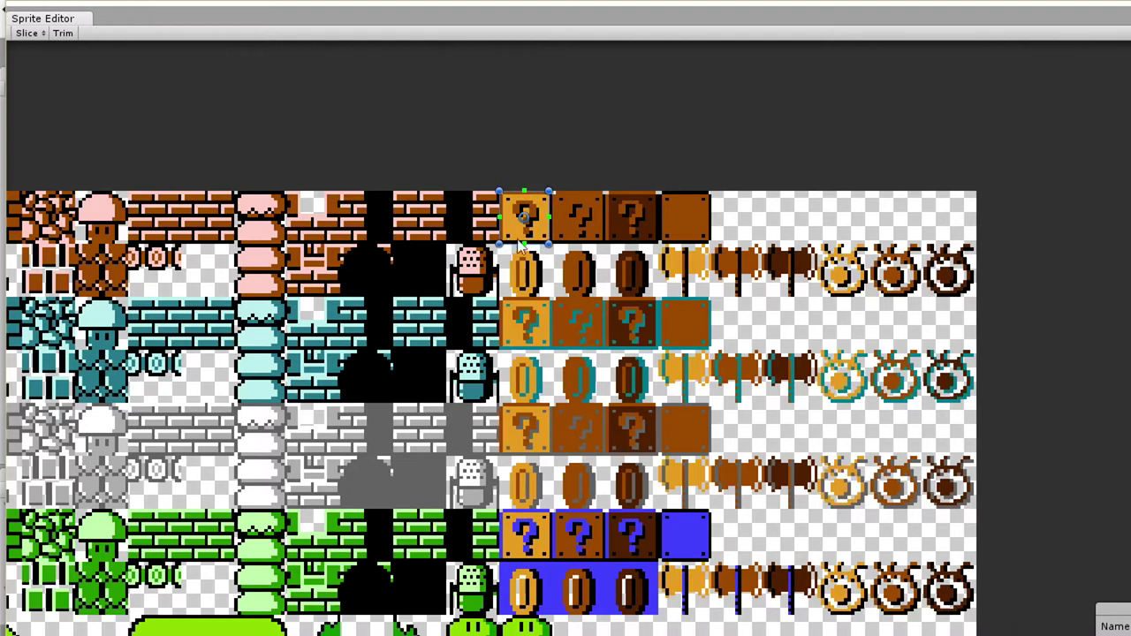
left_click(575, 203)
left_click_drag(604, 242, 550, 189)
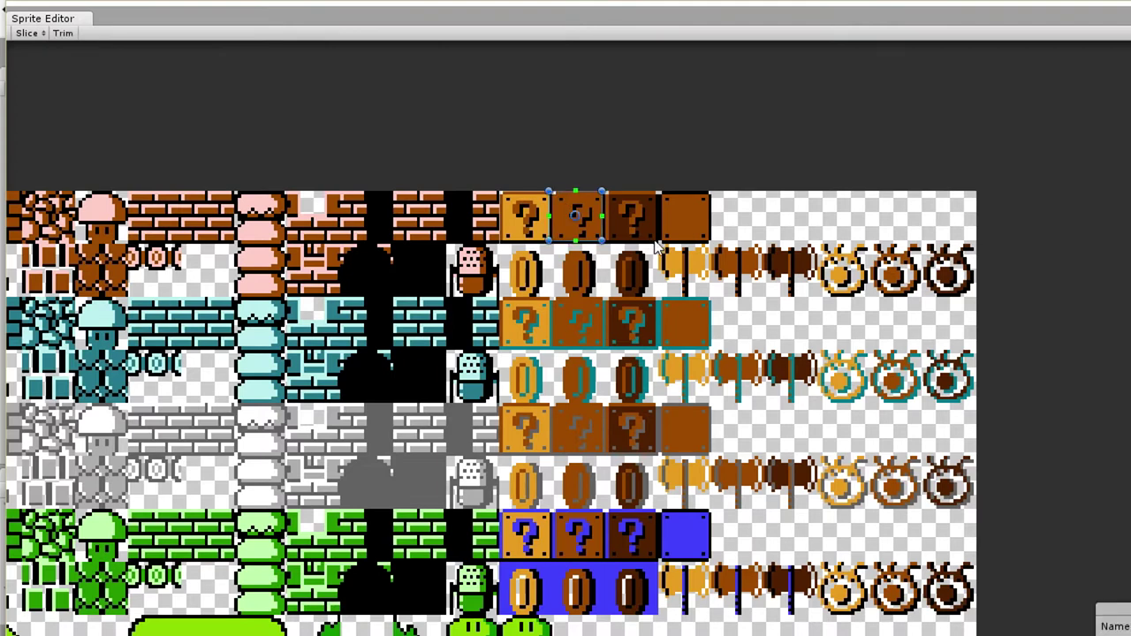
left_click(658, 248)
left_click_drag(650, 230, 606, 195)
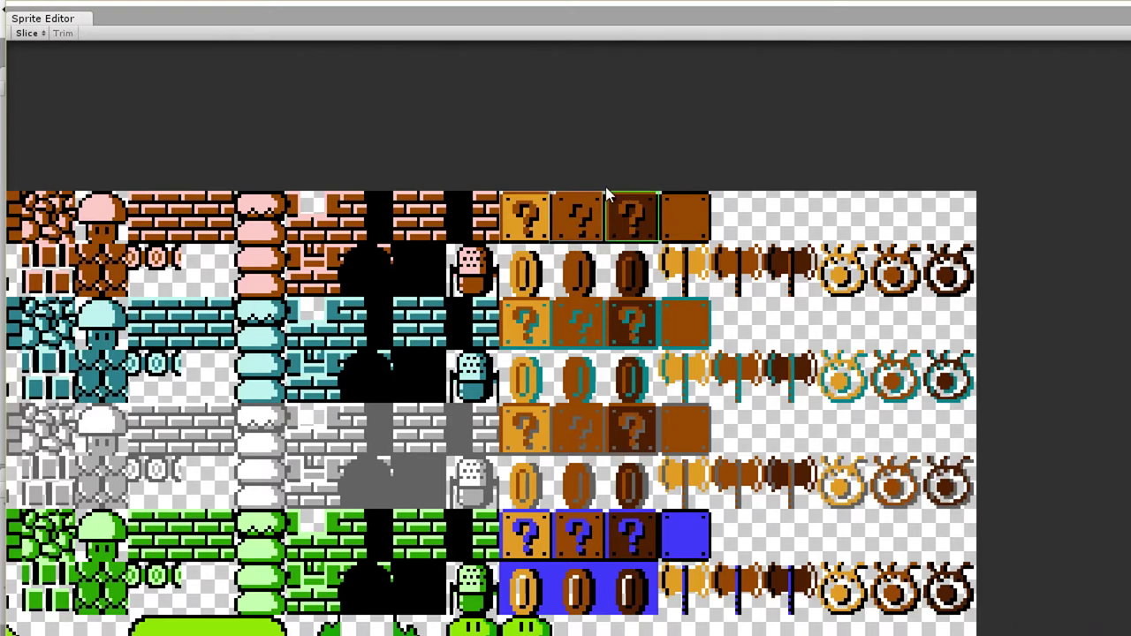
left_click_drag(606, 195, 607, 194)
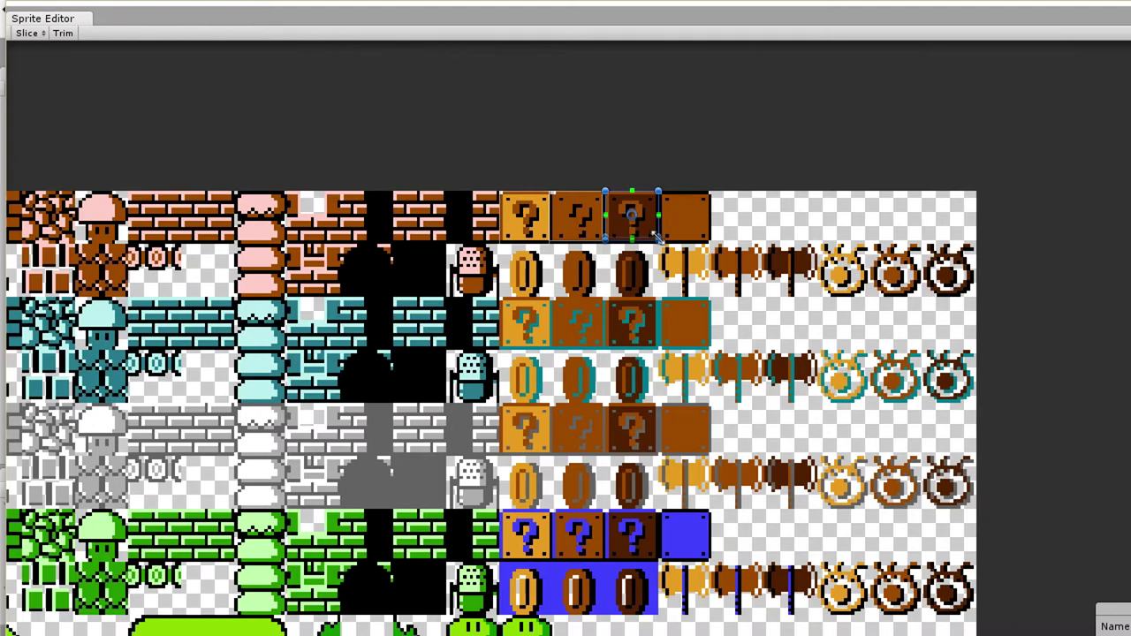
left_click_drag(658, 242, 659, 244)
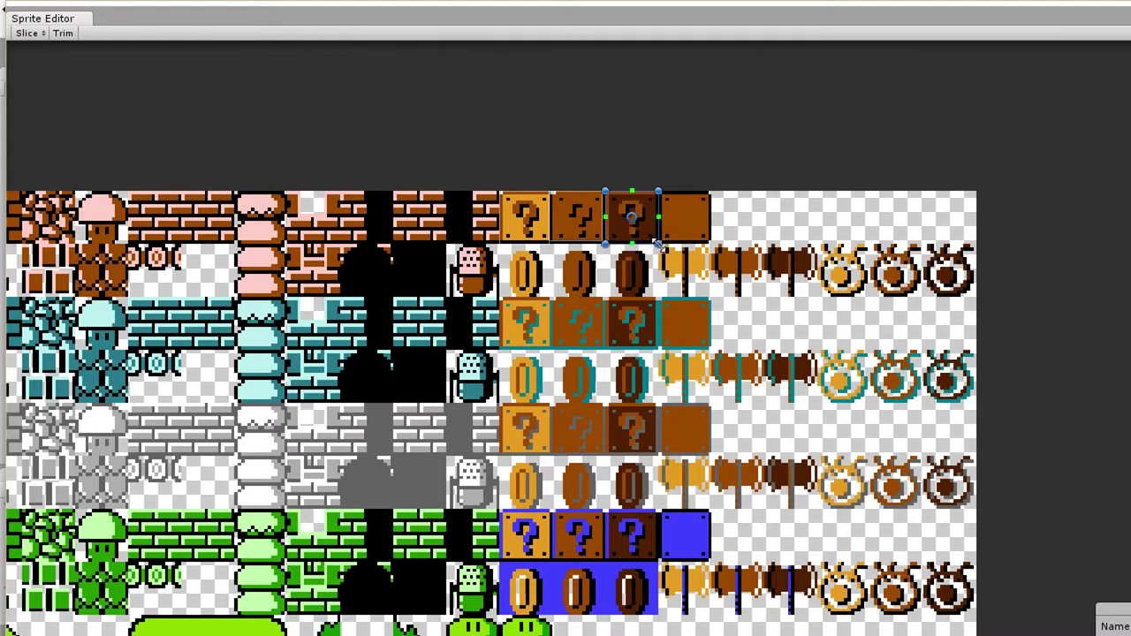
left_click_drag(710, 244, 660, 192)
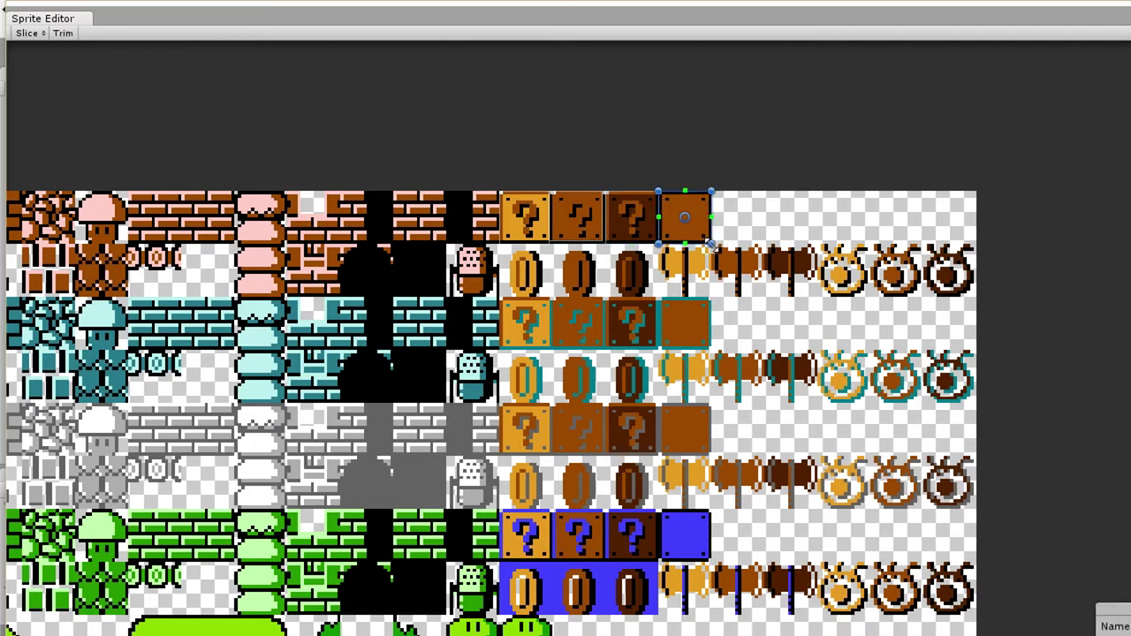
left_click(757, 223)
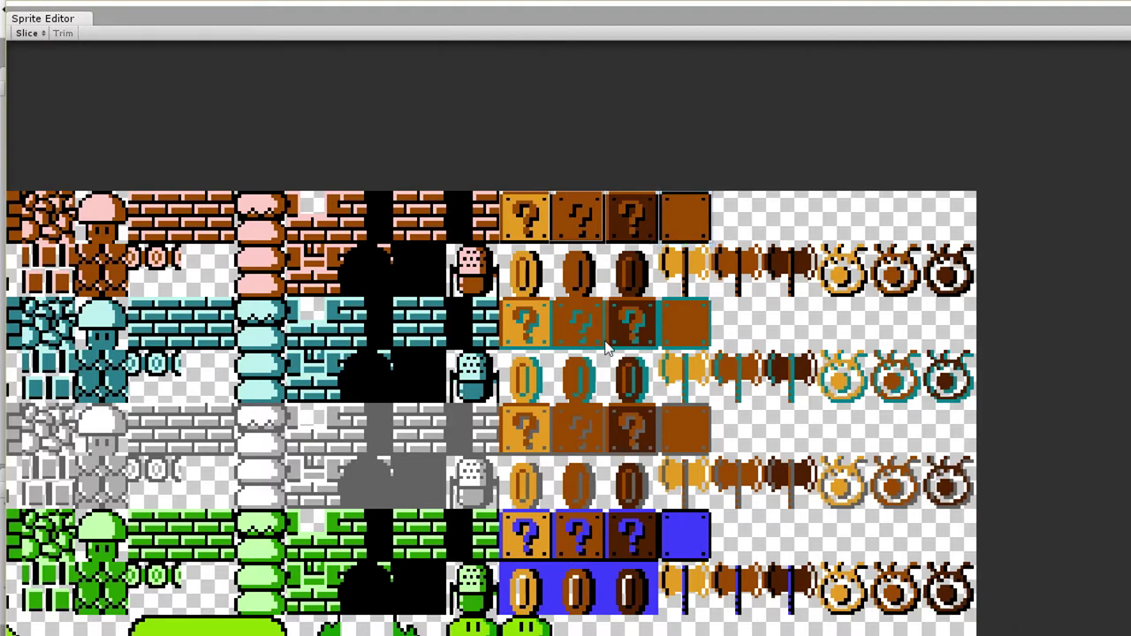
Slice the three coins below the question blocks, resizing each slice to fit.
left_click_drag(505, 250, 553, 300)
left_click_drag(553, 299, 552, 298)
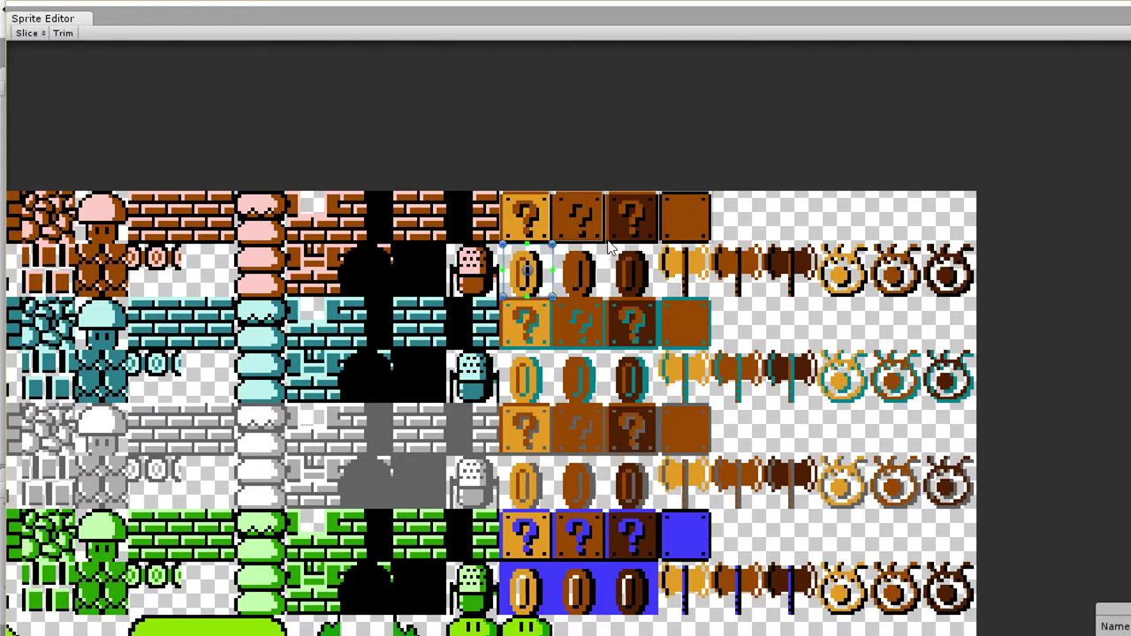
left_click_drag(605, 247, 562, 297)
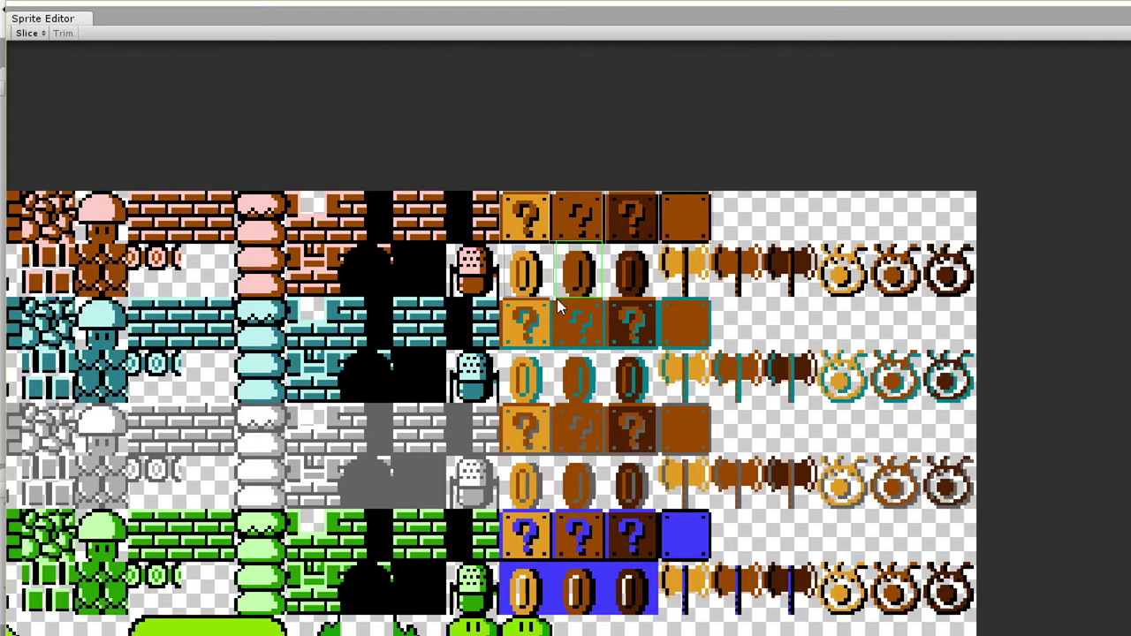
left_click_drag(557, 299, 557, 299)
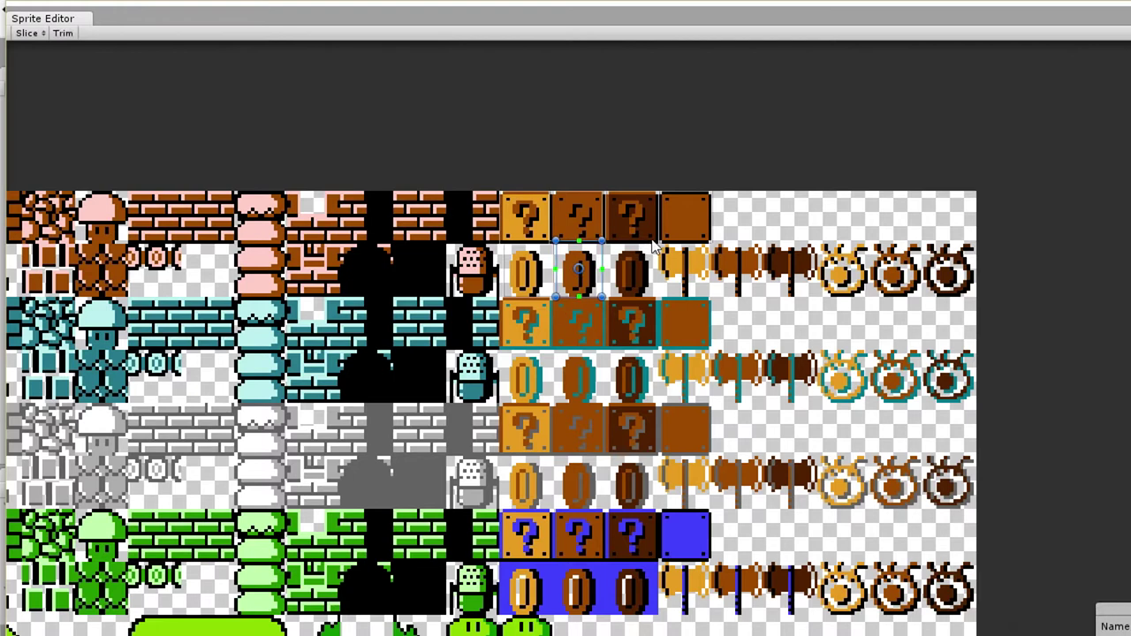
mouse_move(595, 191)
left_mouse_down()
mouse_move(650, 245)
mouse_move(646, 232)
left_mouse_up()
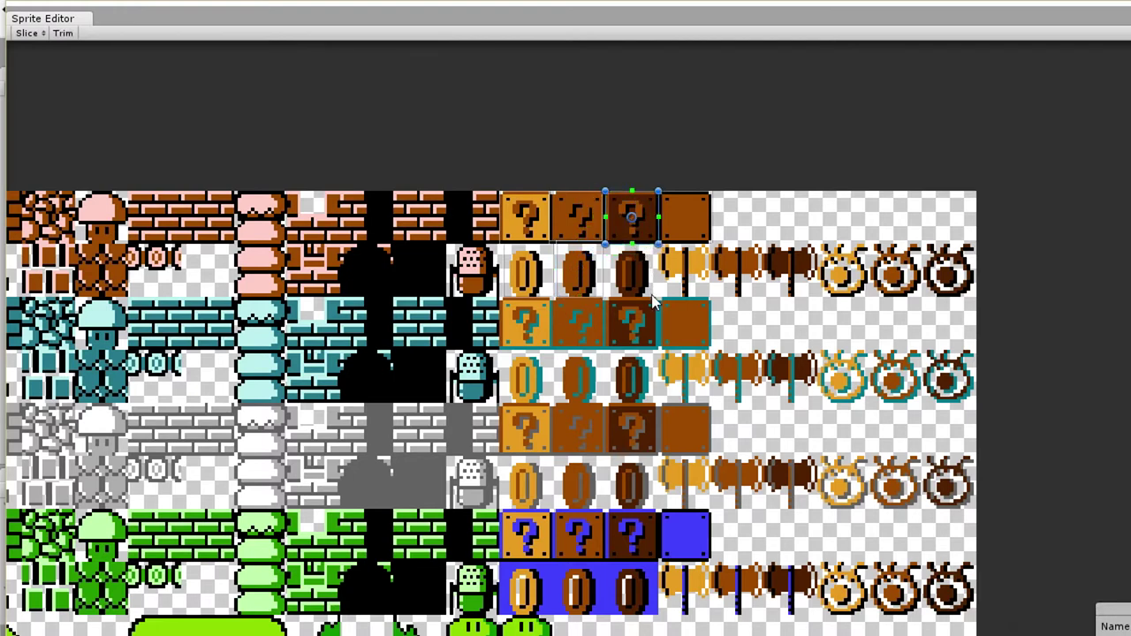
left_click_drag(654, 295, 609, 245)
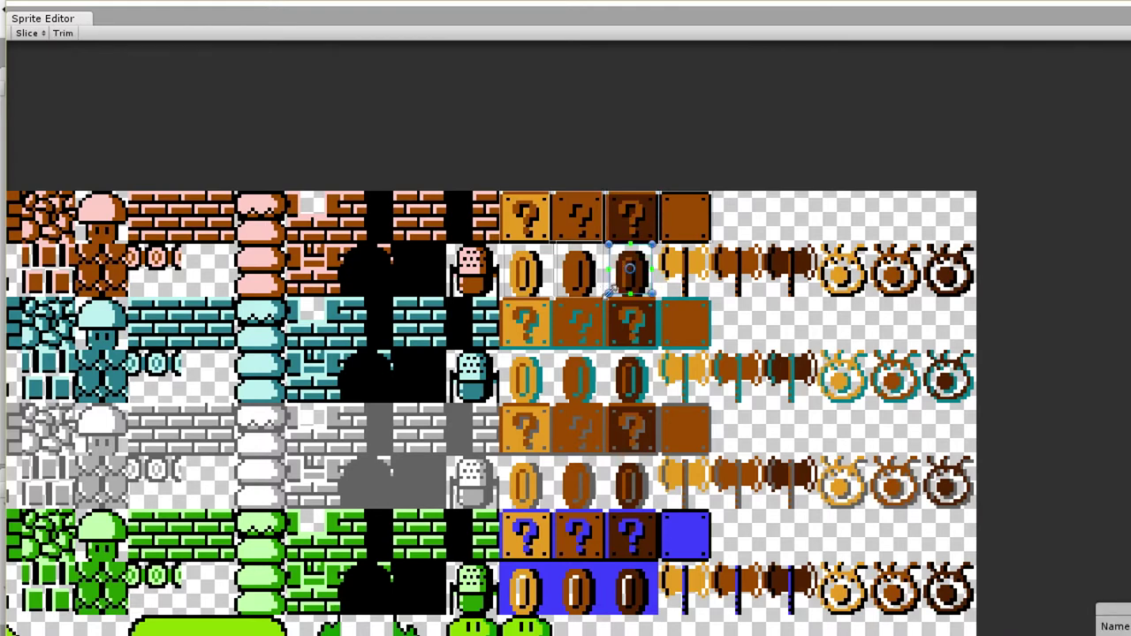
left_click_drag(609, 292, 656, 300)
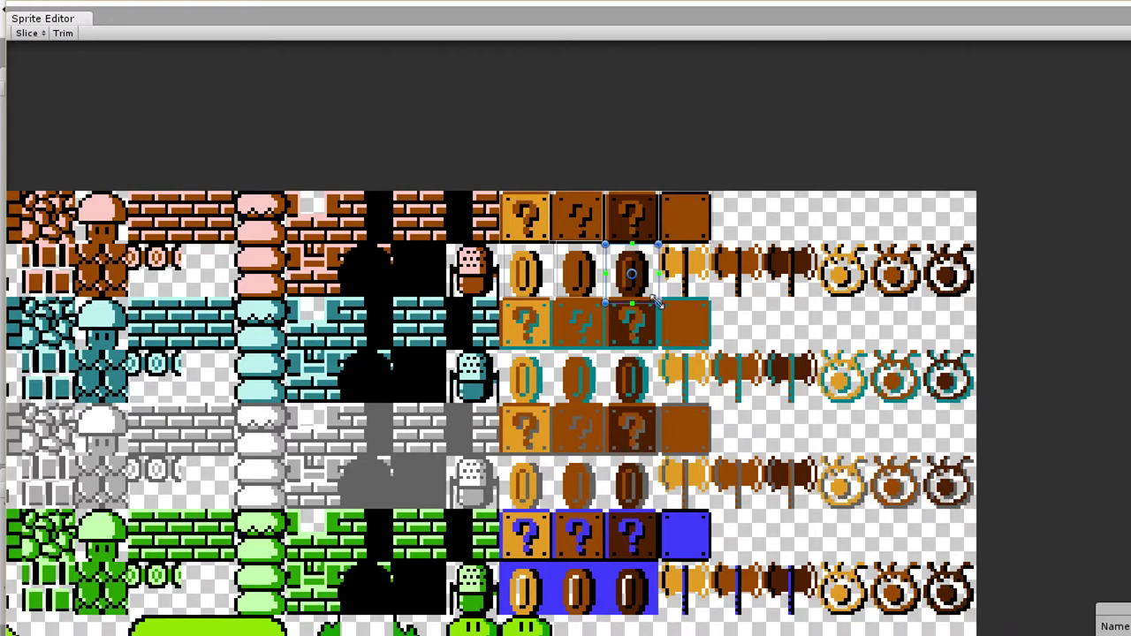
left_click(699, 322)
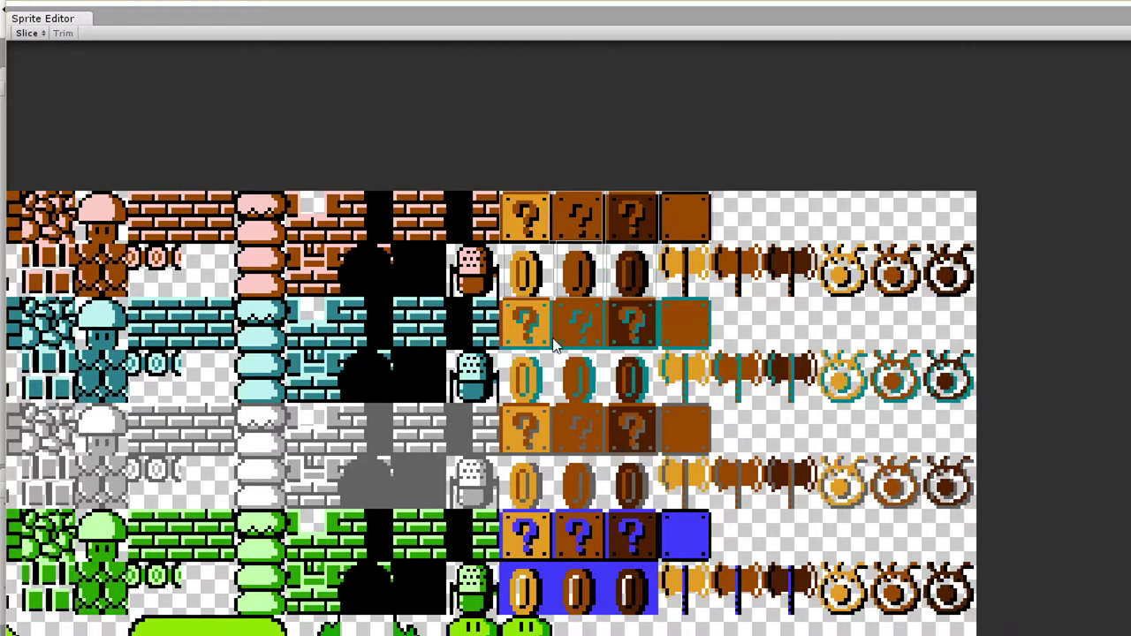
scroll(564, 334, "down", 4)
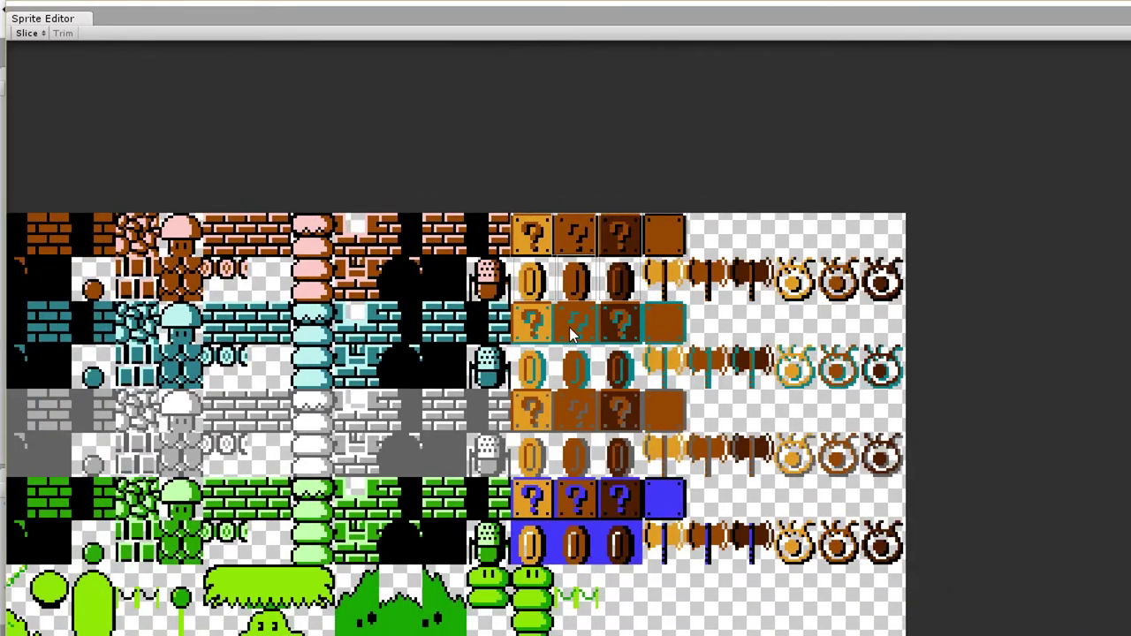
middle_click_drag(601, 562, 884, 190)
middle_click_drag(366, 274, 484, 503)
scroll(336, 371, "up", 3)
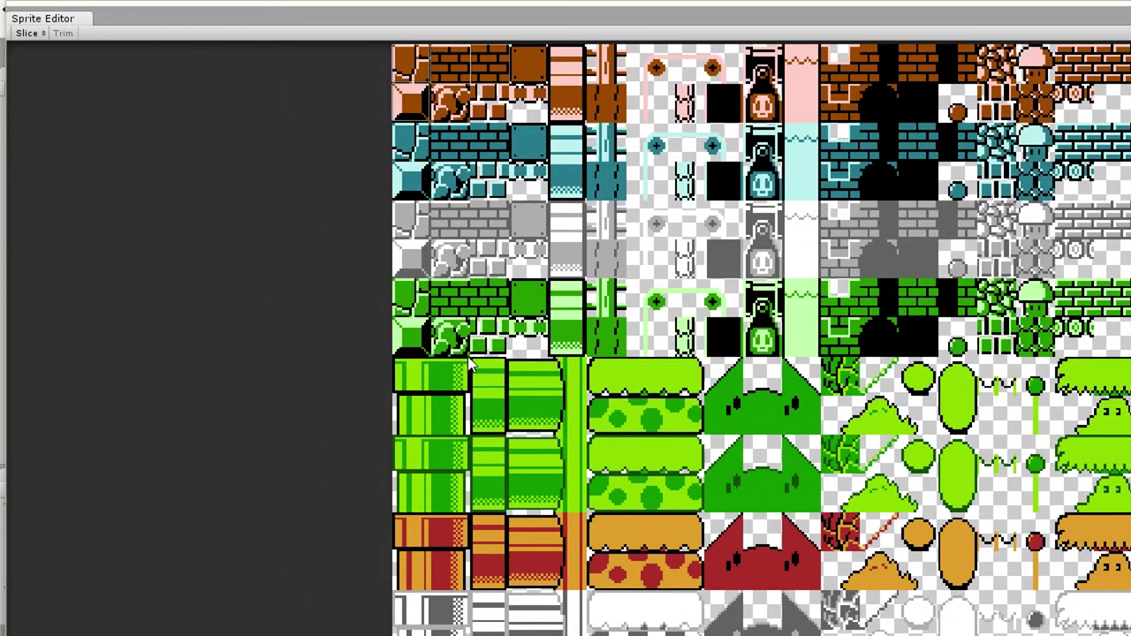
left_click(395, 424)
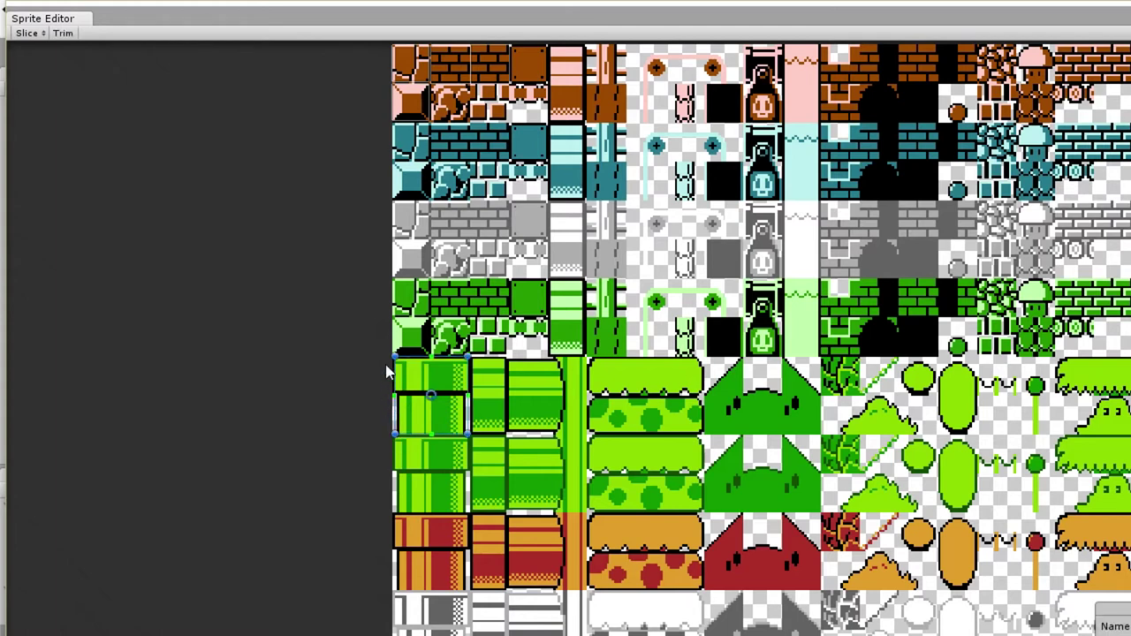
left_click(583, 361)
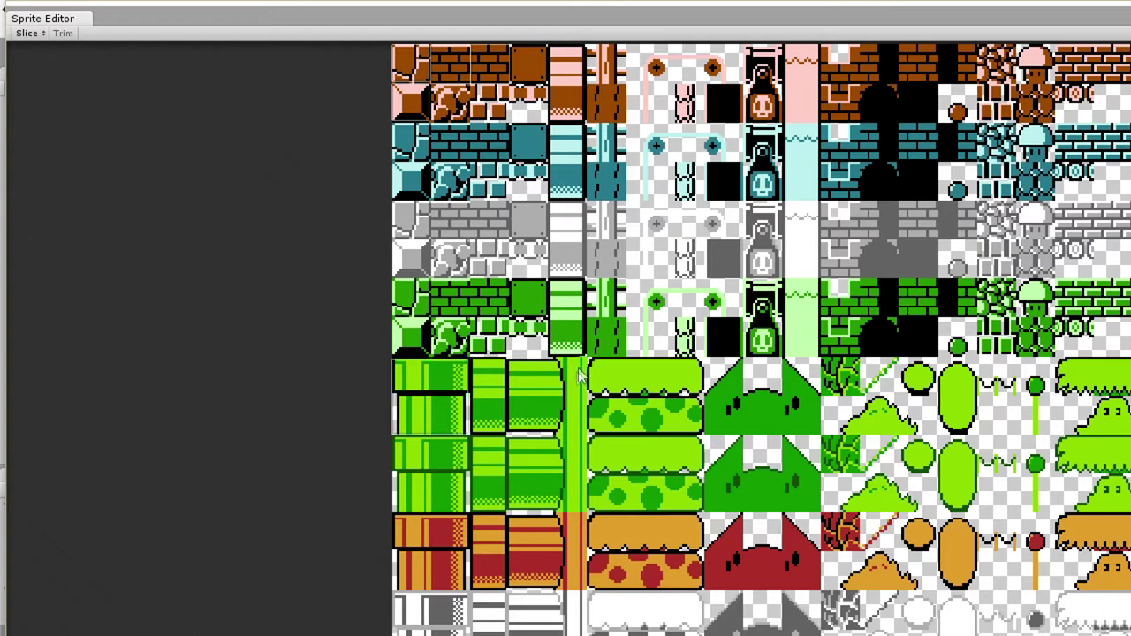
left_click(474, 431)
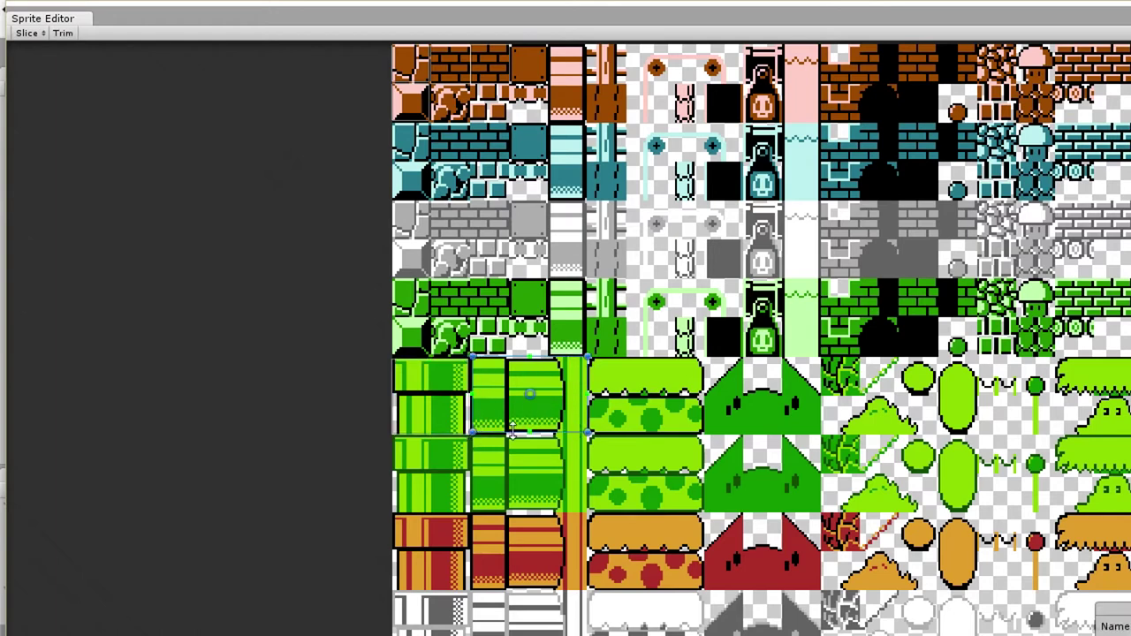
scroll(524, 412, "right", 5)
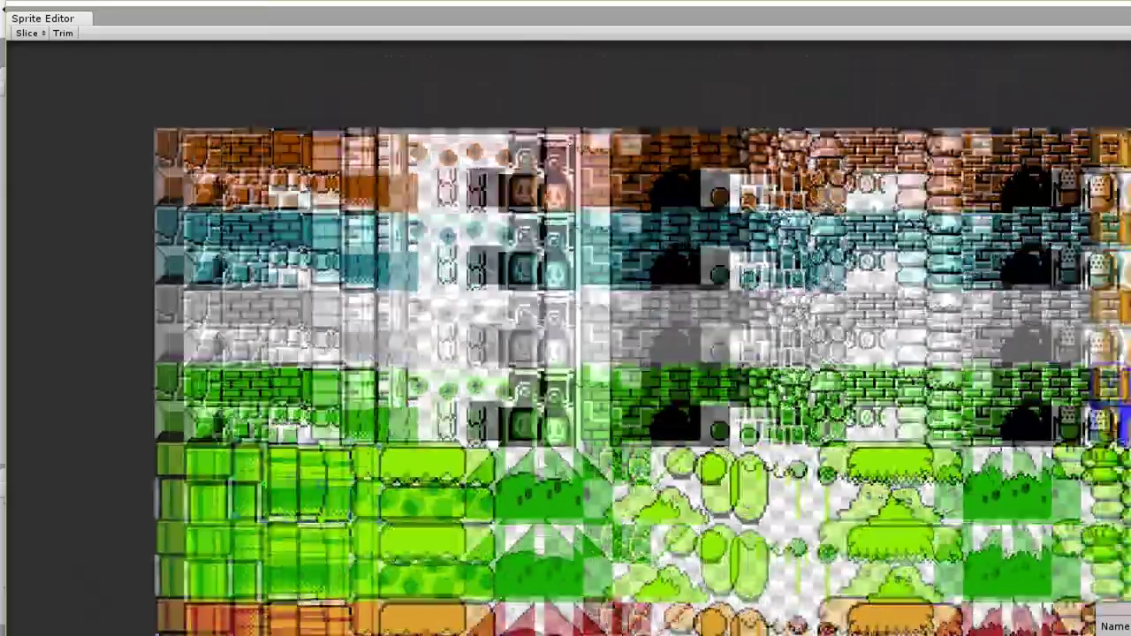
scroll(503, 452, "right", 3)
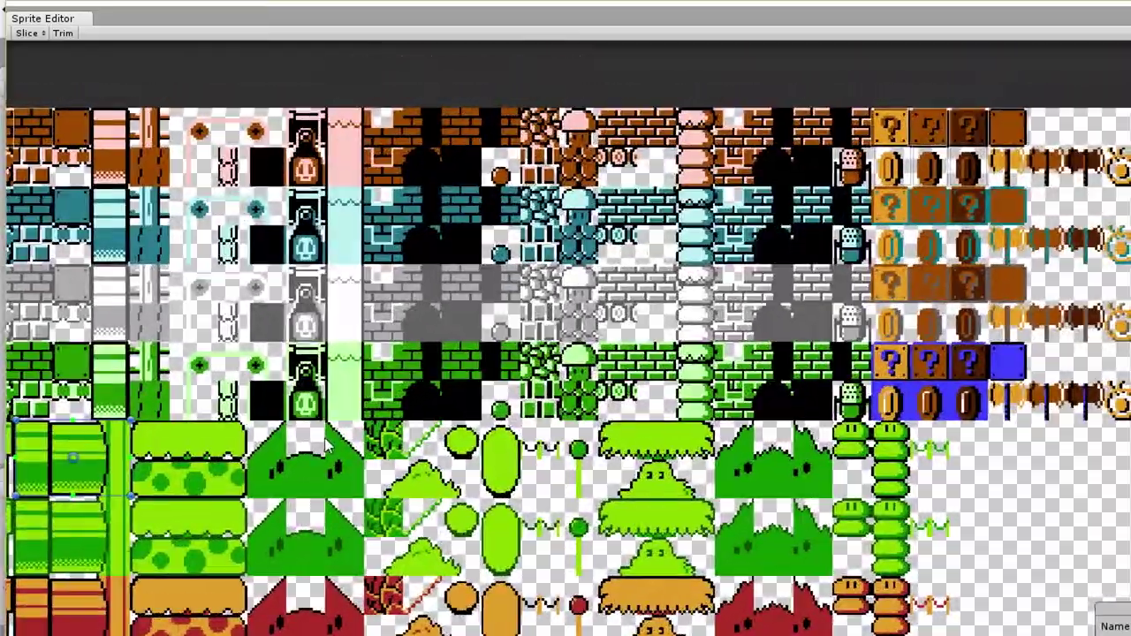
scroll(514, 359, "right", 3)
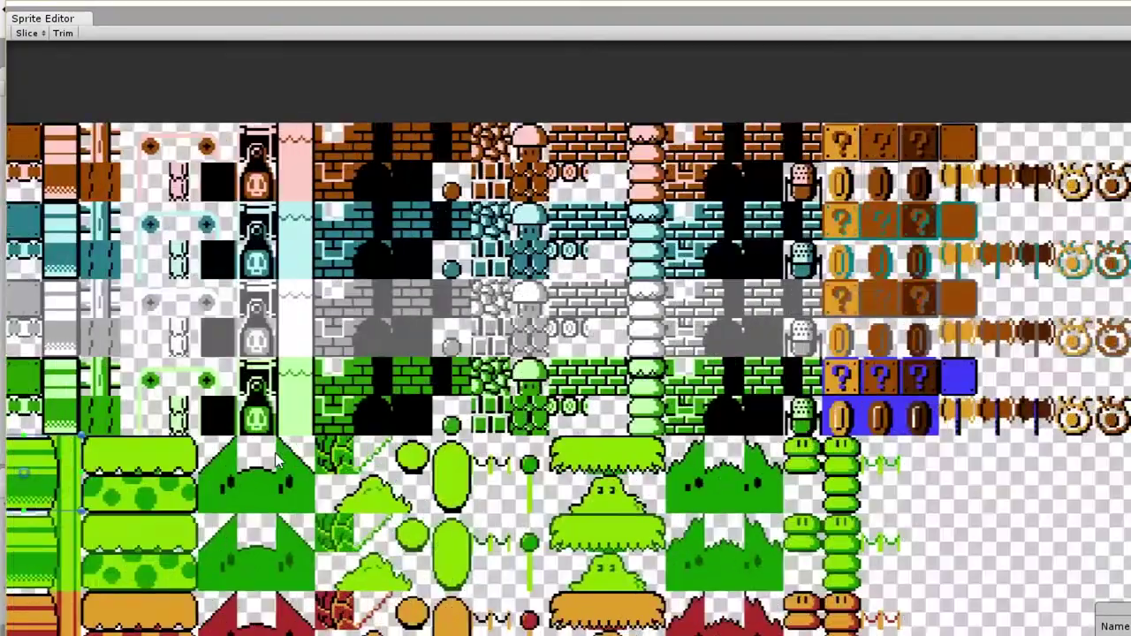
scroll(516, 352, "down", 3)
scroll(636, 196, "up", 4)
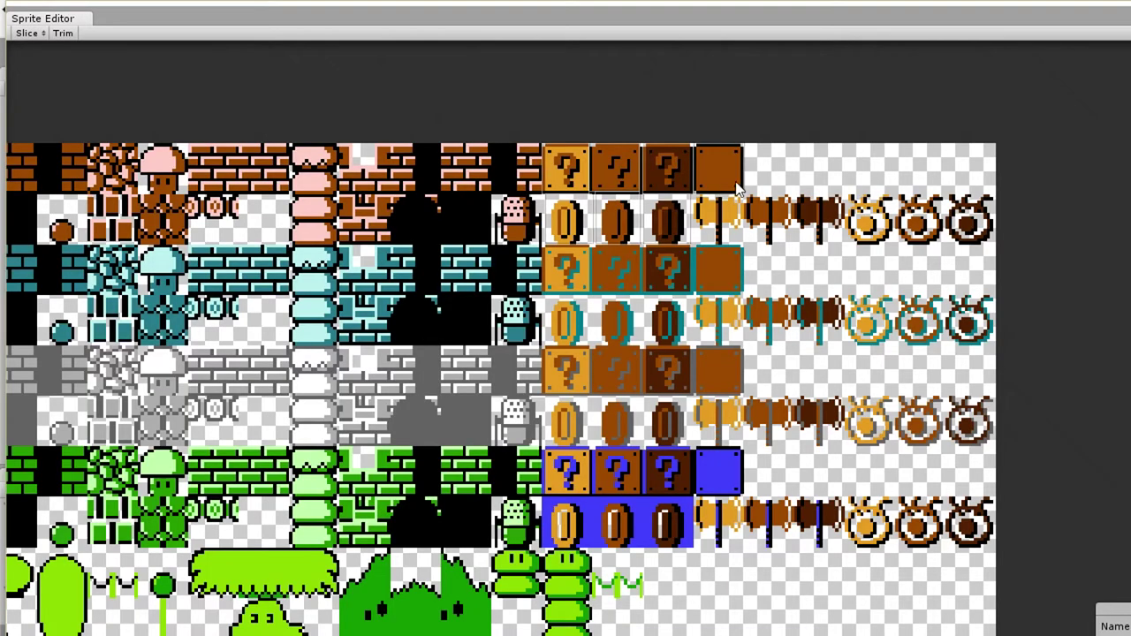
middle_click_drag(446, 110, 671, 75)
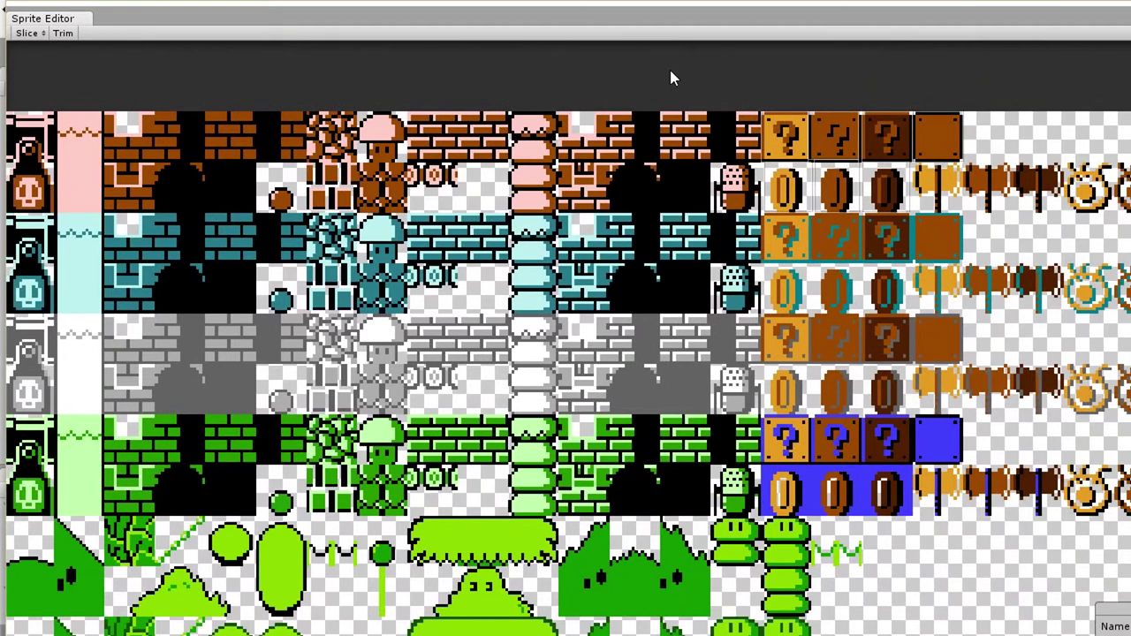
Close the Sprite Editor and step through the sliced tile sprites to the brown ? block.
left_click(621, 300)
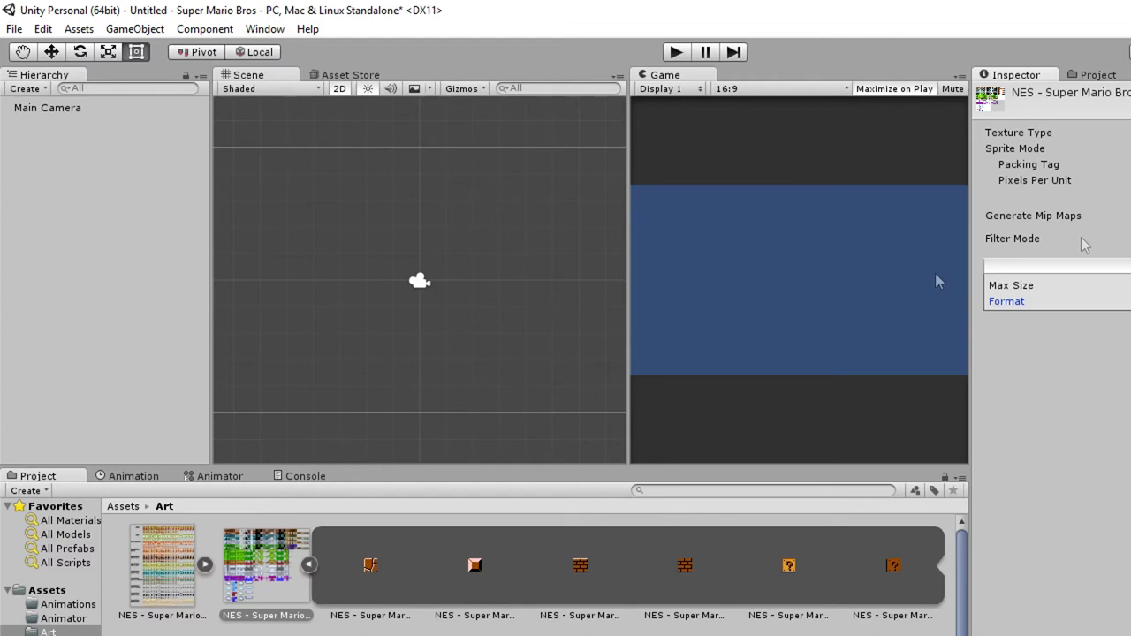
left_click(368, 564)
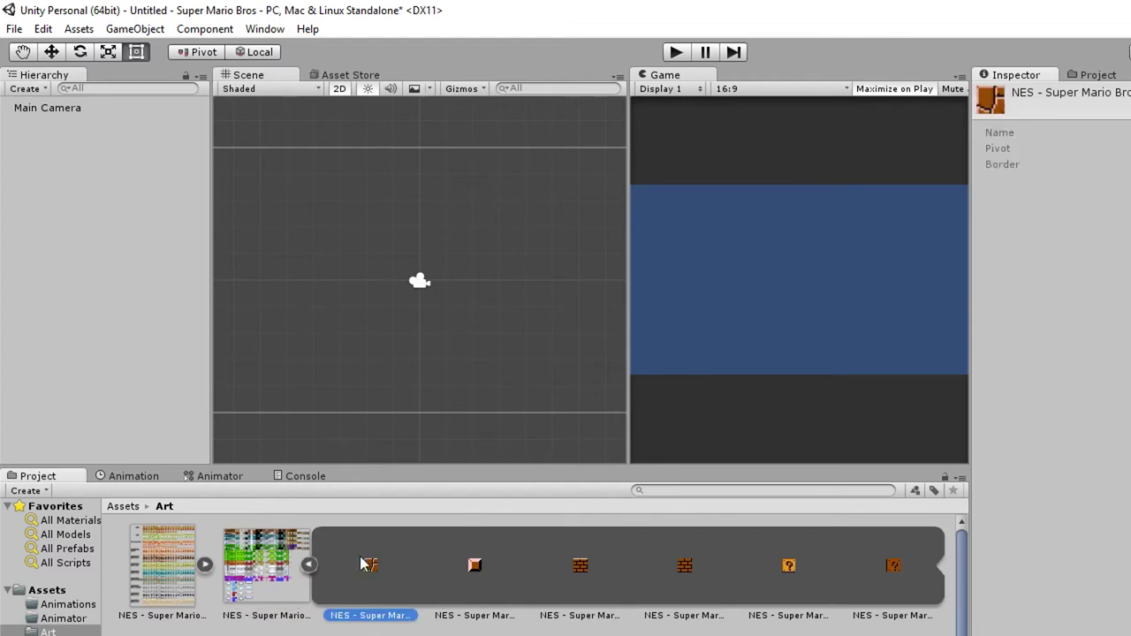
key("Right")
key("Right")
key("Right")
key("Right")
key("Right")
key("Left")
key("Left")
key("Right")
key("Right")
scroll(362, 562, "down", 1)
key("Right")
key("Right")
key("Right")
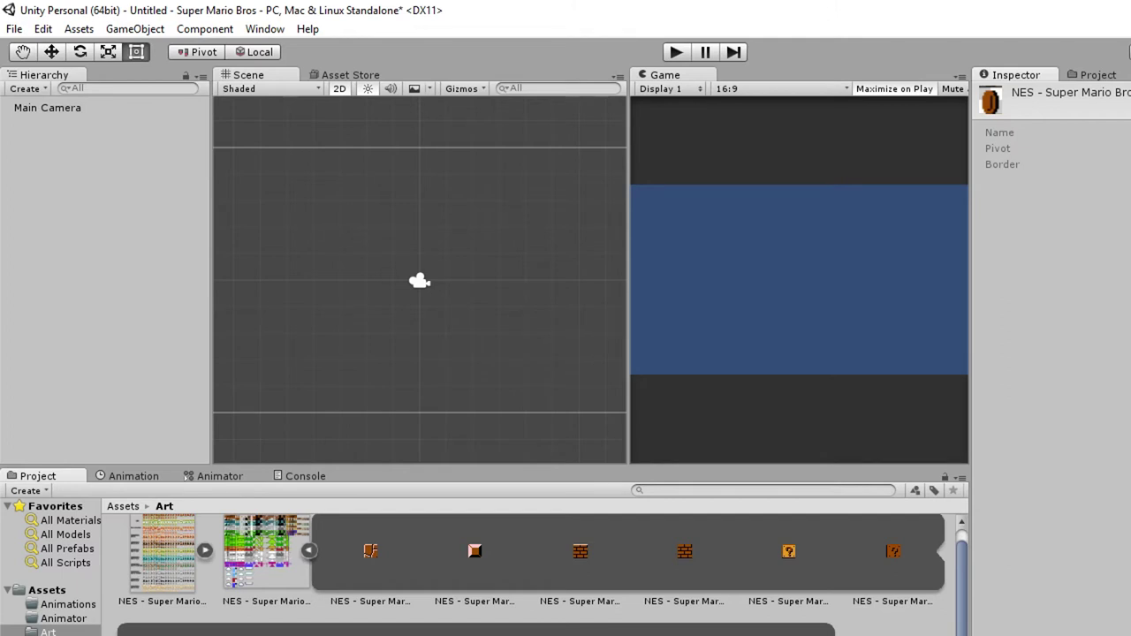
left_click(287, 556)
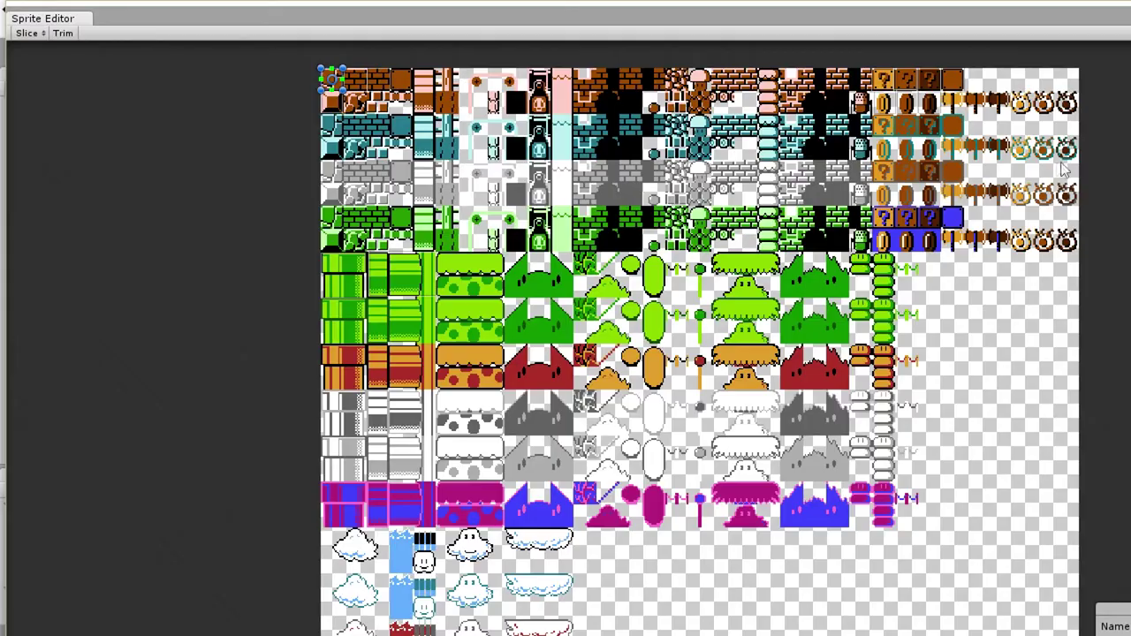
Zoom in and pull the second coin slice's top-right corner slightly inward, then deselect it.
scroll(1015, 159, "up", 3)
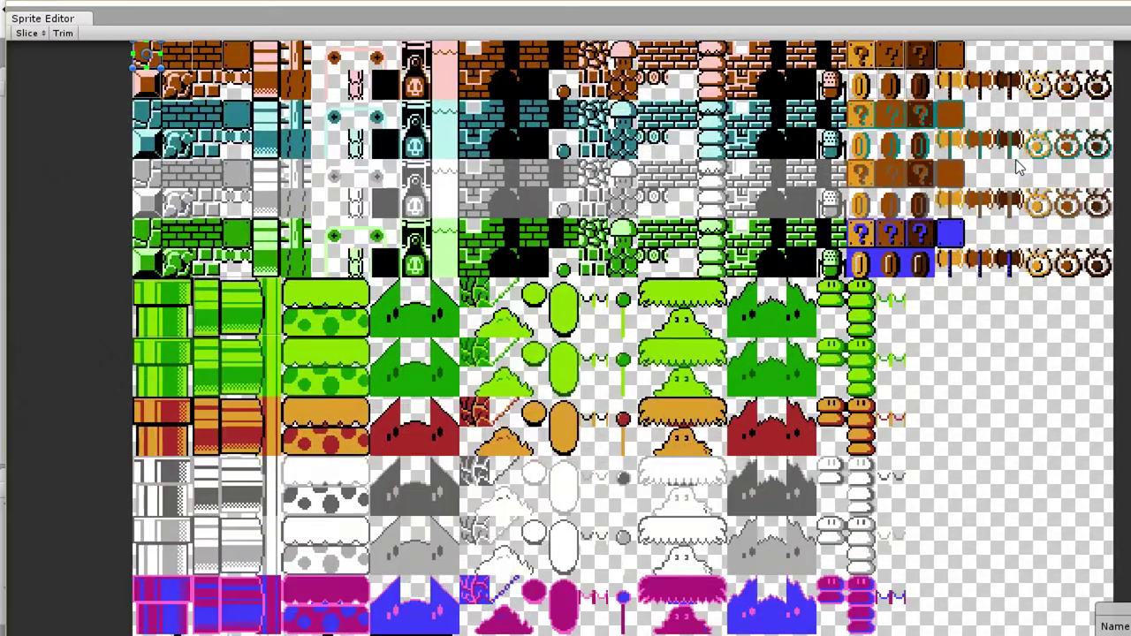
scroll(1015, 160, "up", 5)
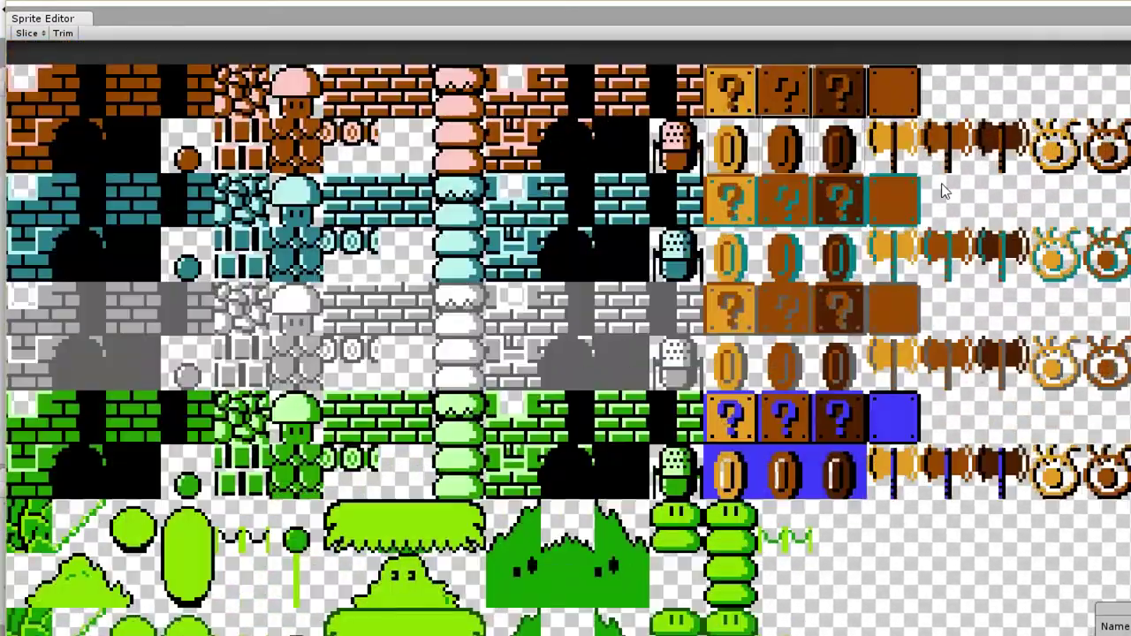
scroll(946, 190, "up", 2)
left_click(796, 175)
left_click(723, 164)
left_click_drag(751, 135, 751, 140)
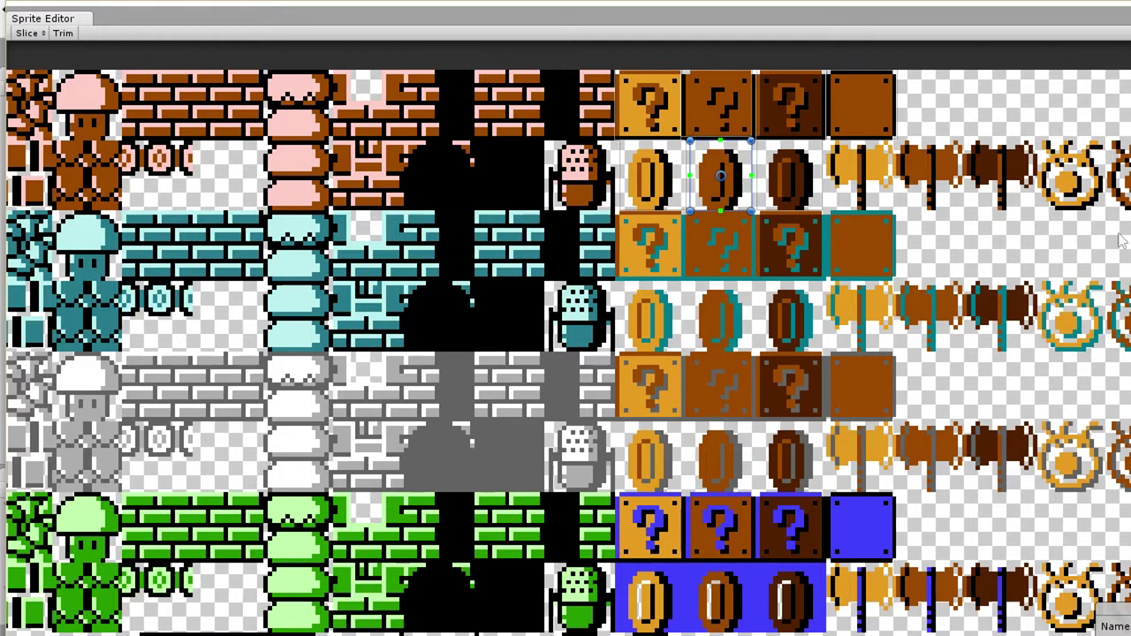
key("Escape")
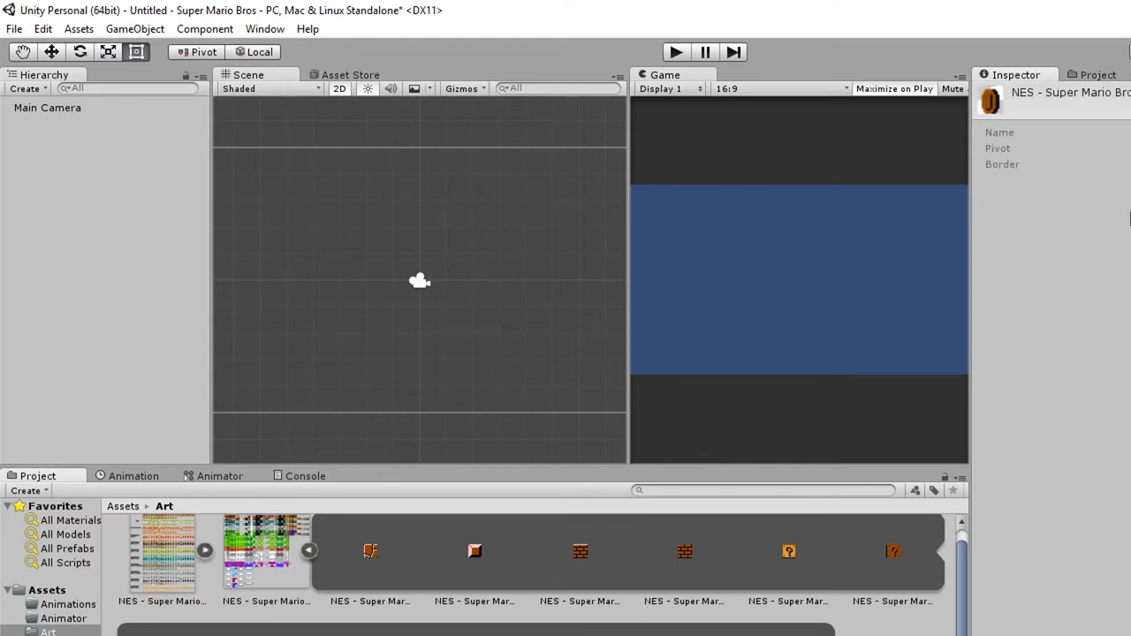
Switch between project folders and sprite properties, then select the second tile sprite sheet.
left_click(1101, 75)
left_click(1016, 76)
left_click(1114, 76)
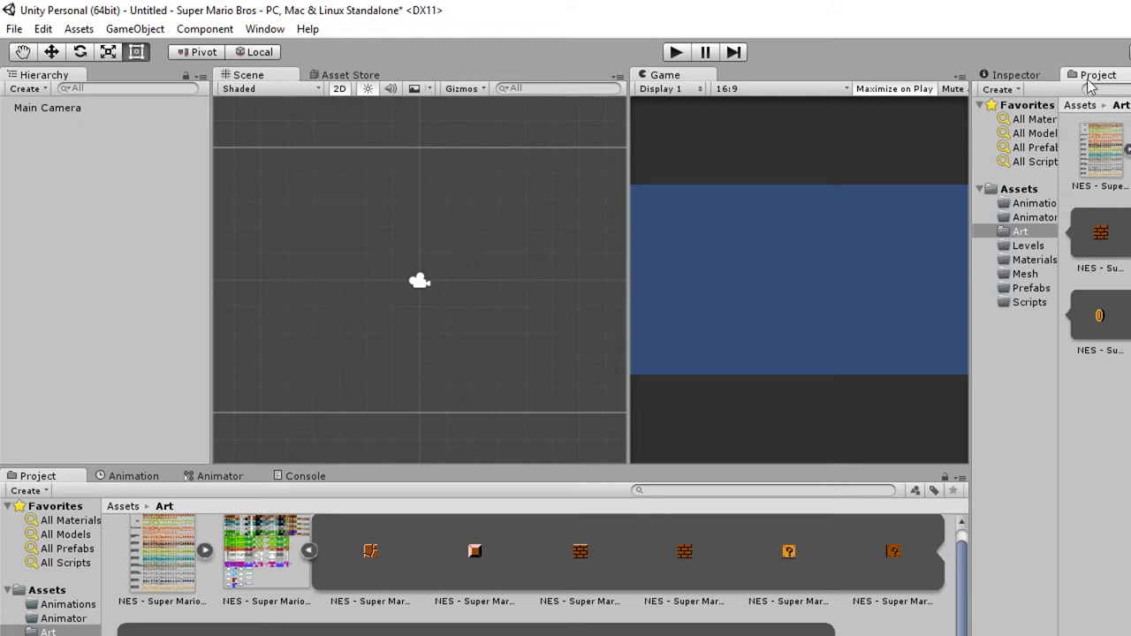
left_click(1018, 77)
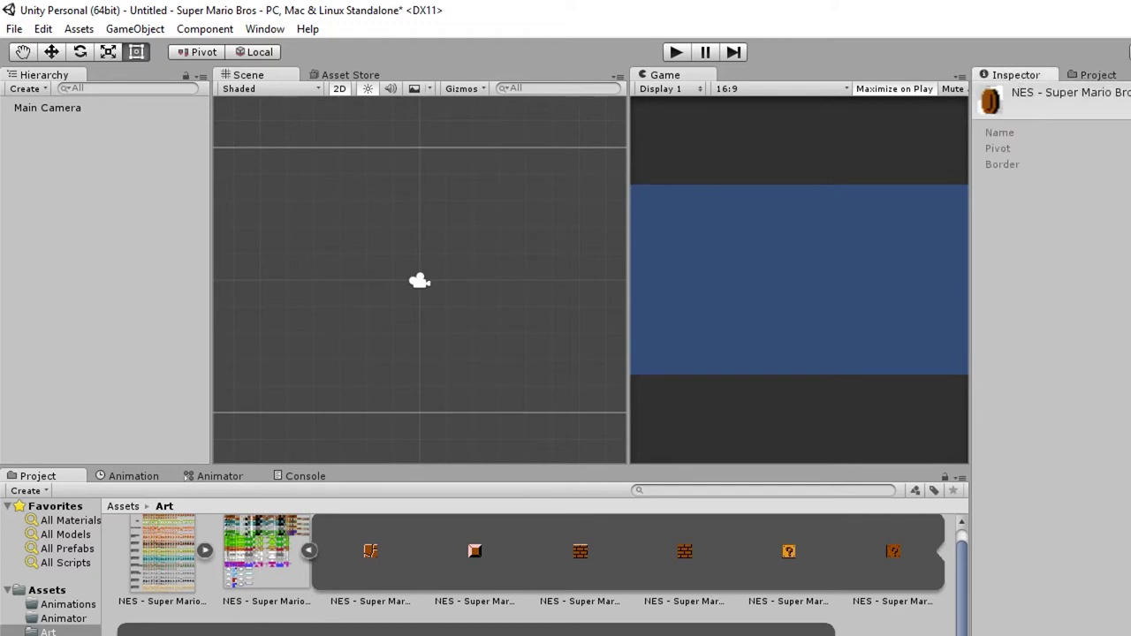
left_click(280, 536)
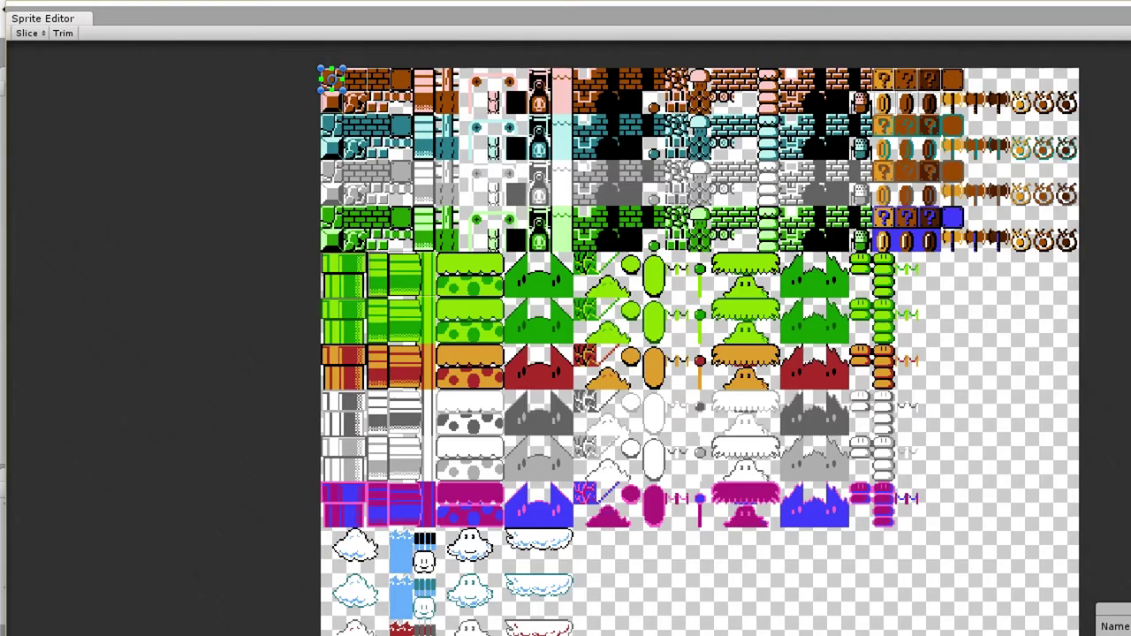
scroll(902, 150, "up", 4)
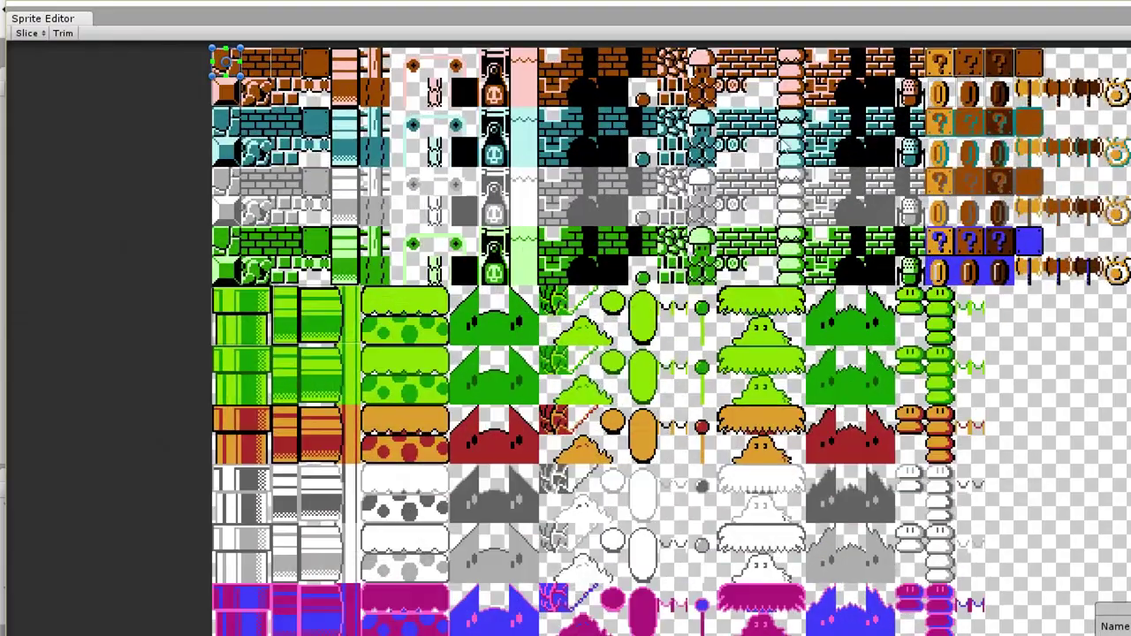
scroll(778, 168, "down", 3)
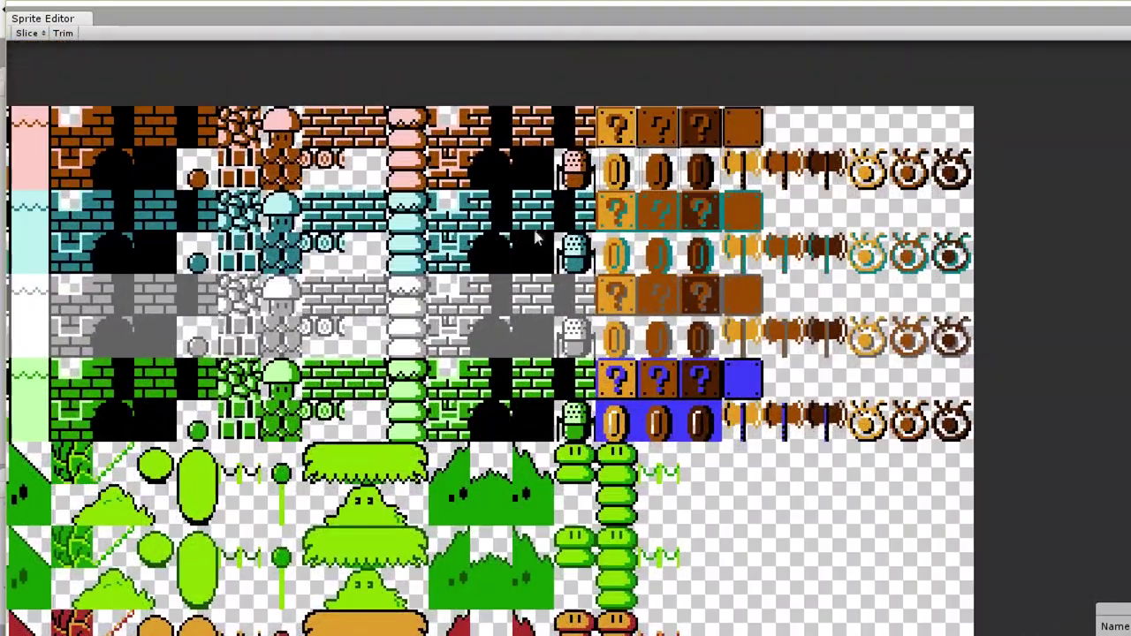
Lower the top edge slightly on the second, third and first coin slices.
left_click(618, 164)
scroll(636, 167, "up", 5)
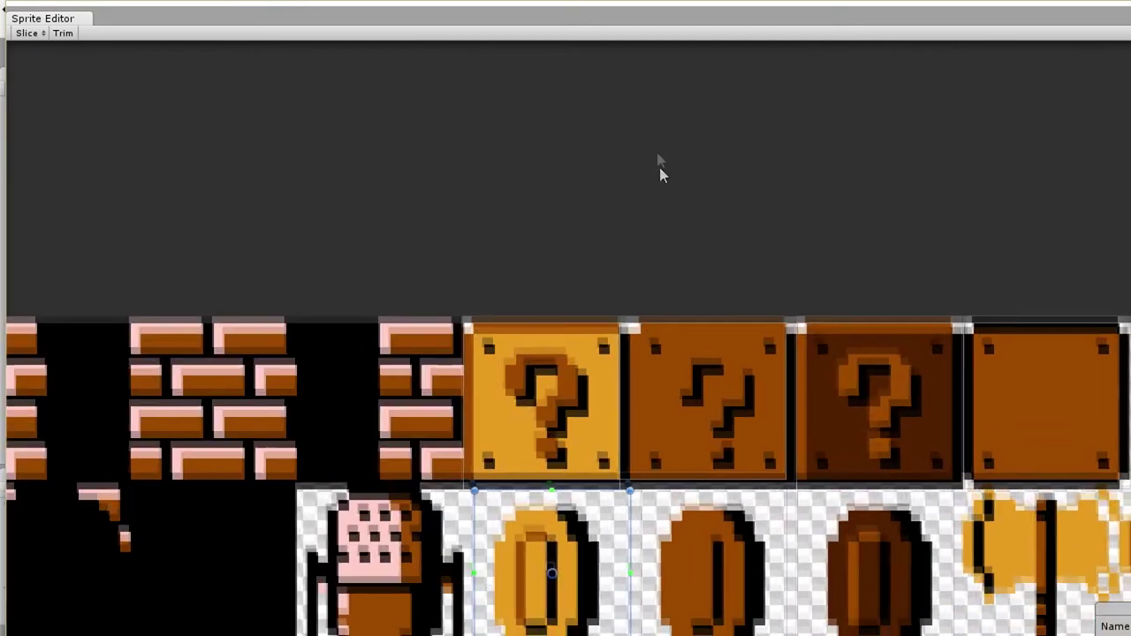
middle_click_drag(659, 166, 646, 114)
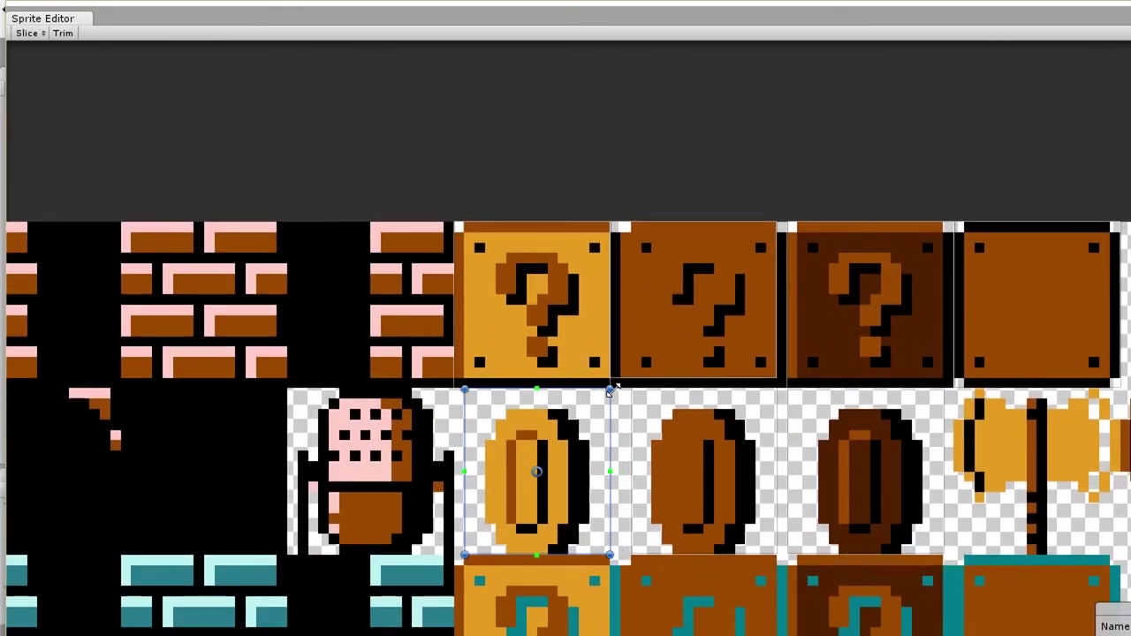
left_click(704, 426)
left_click_drag(776, 389, 775, 399)
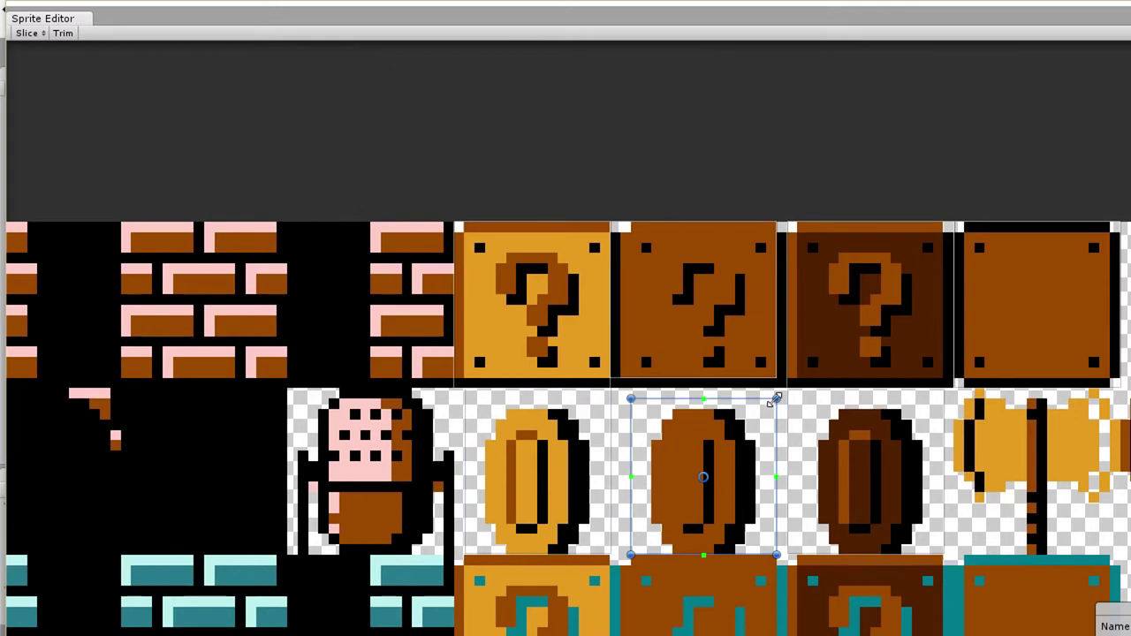
left_click(889, 427)
left_click_drag(944, 390, 943, 397)
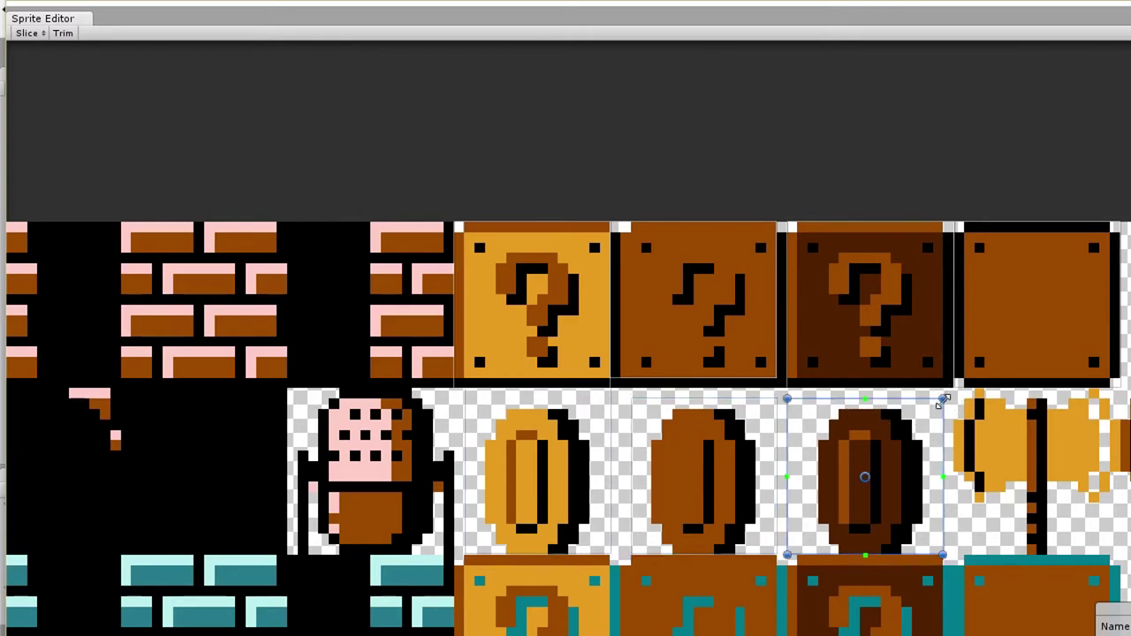
left_click(541, 435)
left_click_drag(609, 390, 609, 400)
Check the three question-block slices and the blank block slice, then clear the selection.
left_click(576, 363)
left_click(708, 350)
left_click(845, 332)
left_click(979, 308)
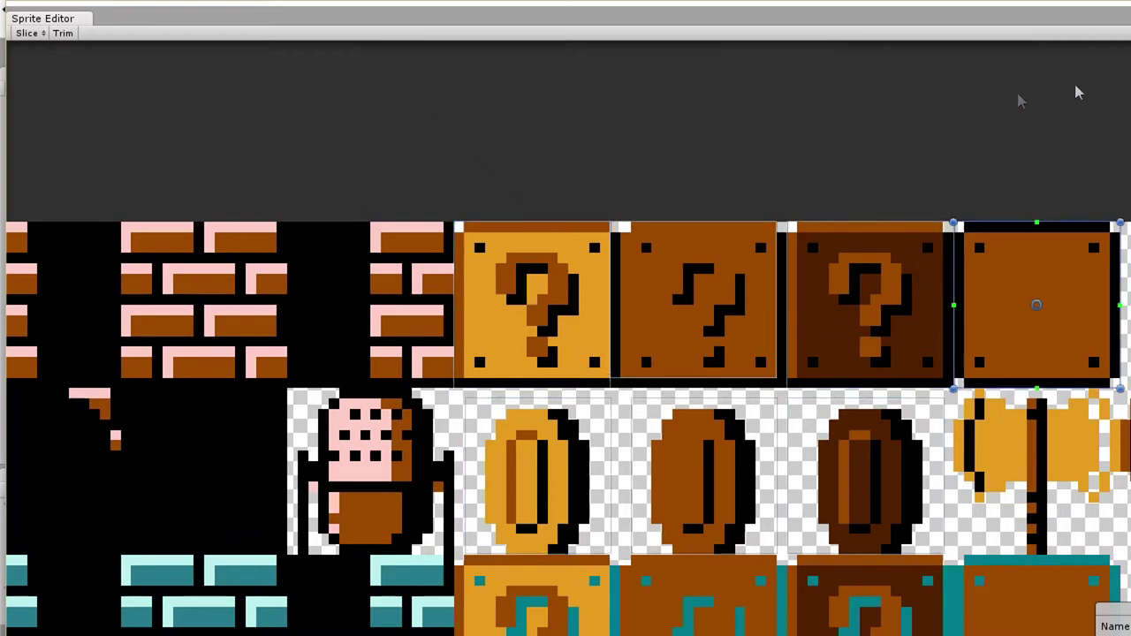
key("Escape")
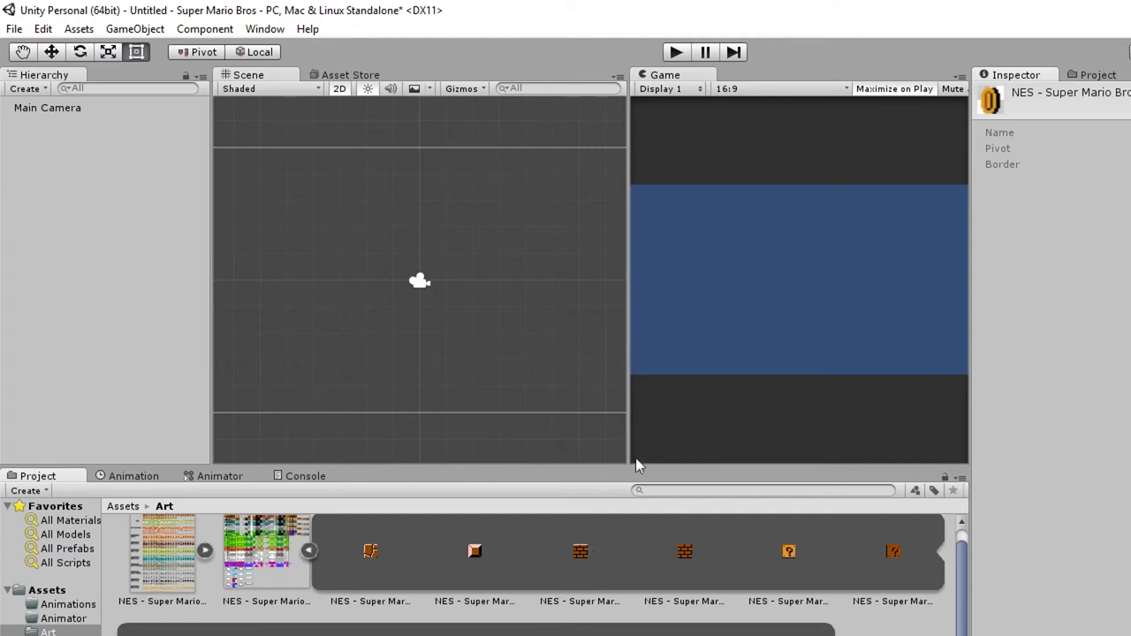
Collapse the tile sheet and drag the first Mario sprite from the Mario sheet into the scene.
left_click(310, 552)
left_click(202, 566)
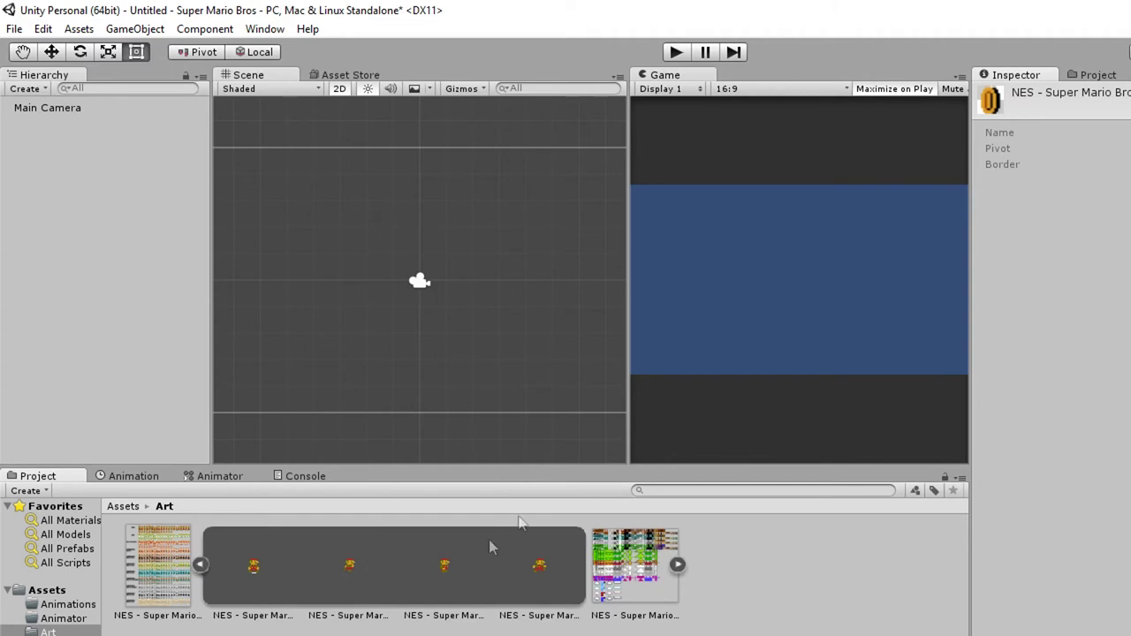
left_click(251, 570)
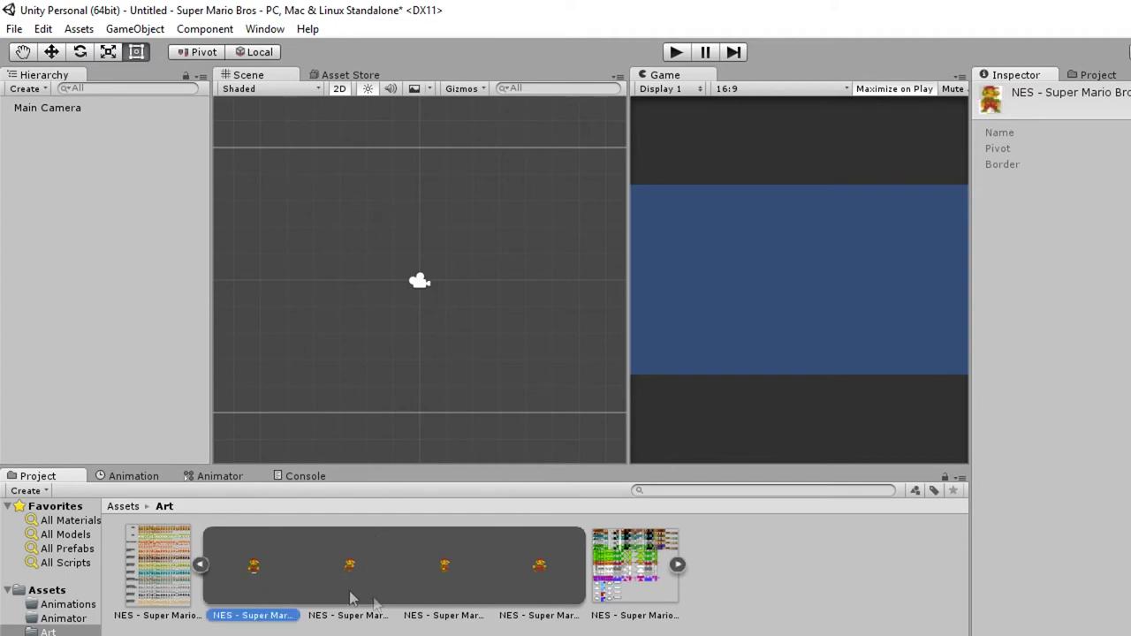
left_click_drag(262, 577, 419, 270)
Rename the new Mario object to 'Player' in the Hierarchy and deselect it.
left_click(92, 125)
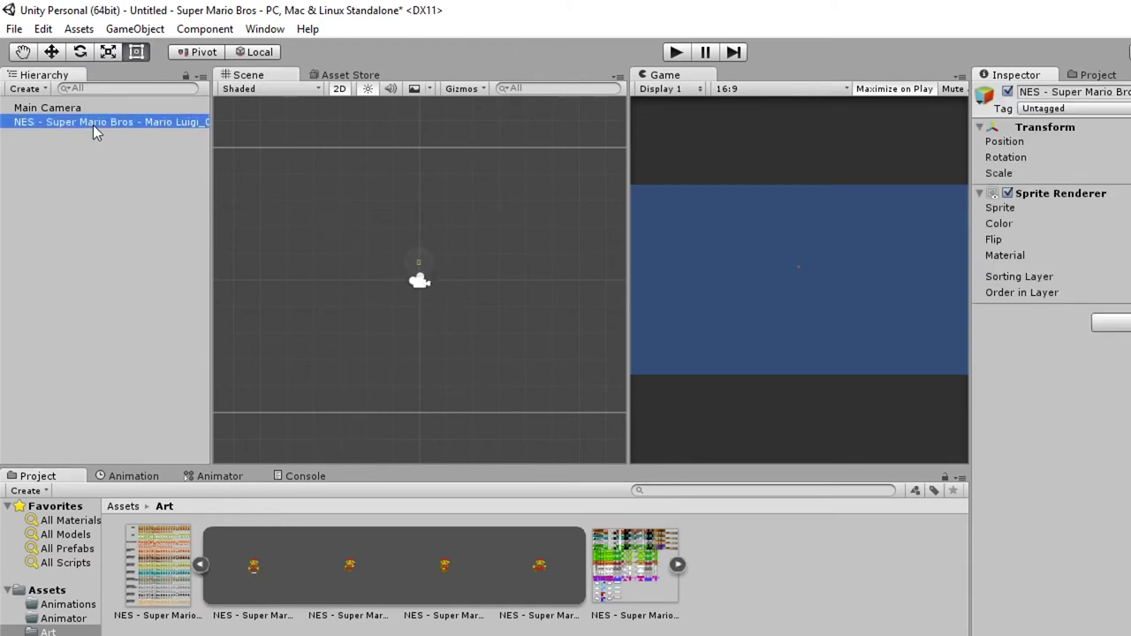
left_click(94, 120)
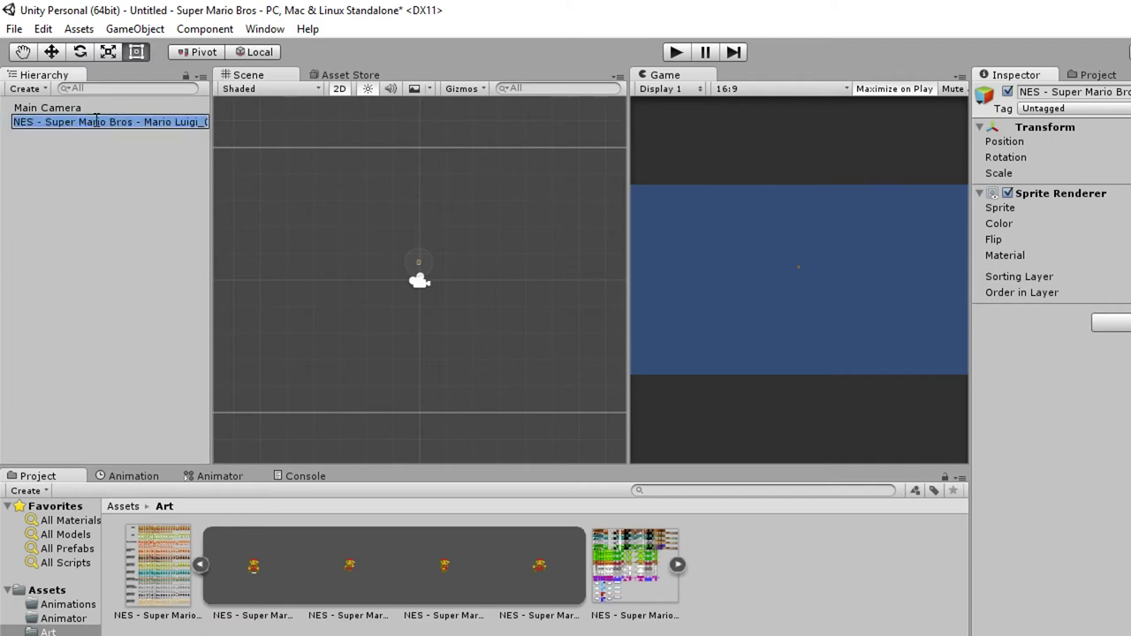
key("BackSpace")
type("P")
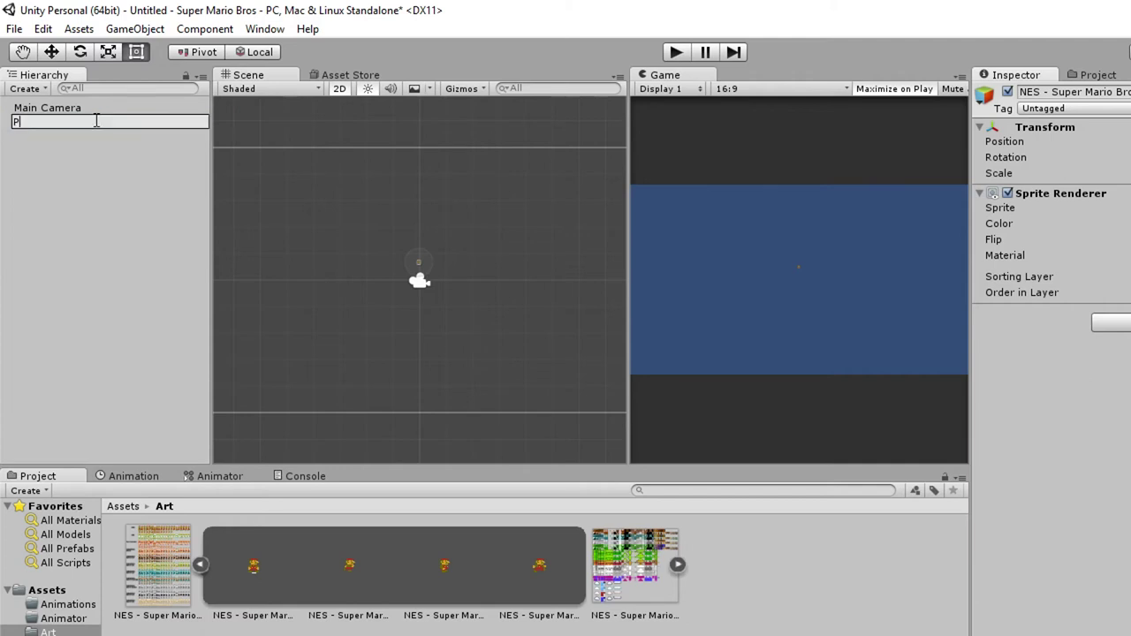
type("layer")
key("Return")
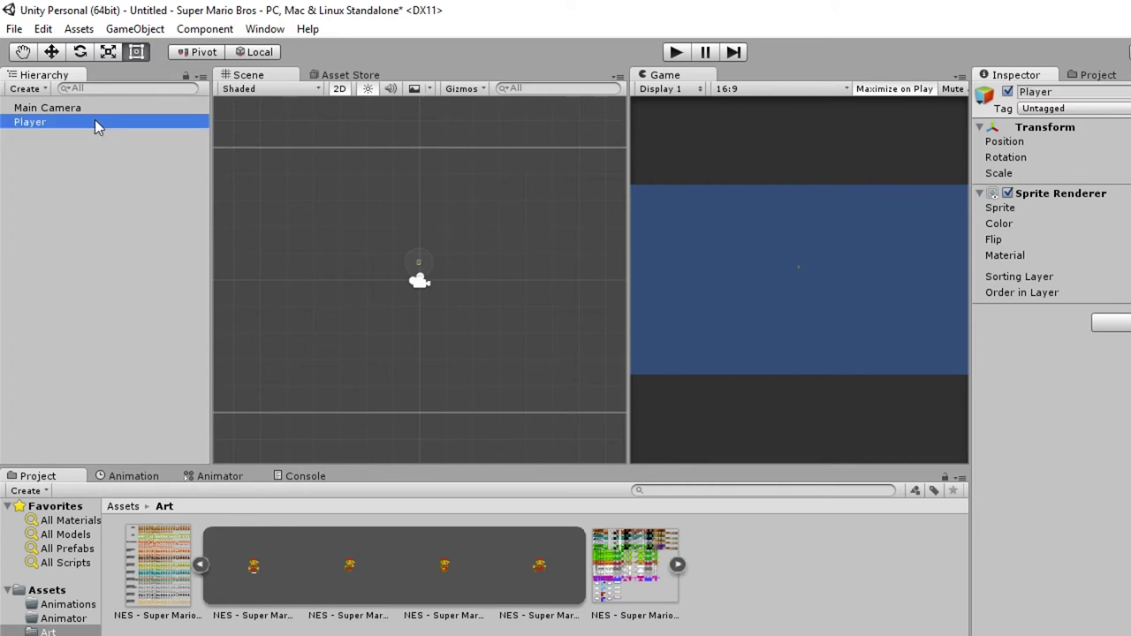
left_click(411, 252)
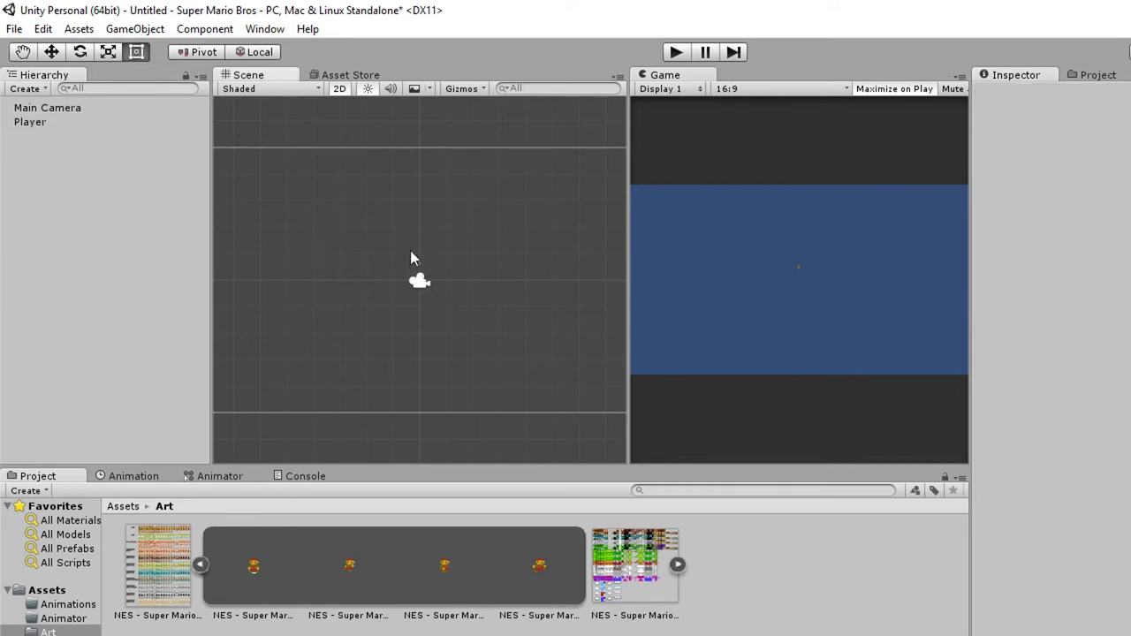
Select the Main Camera to show its Inspector settings and begin editing its Size field.
left_click(419, 282)
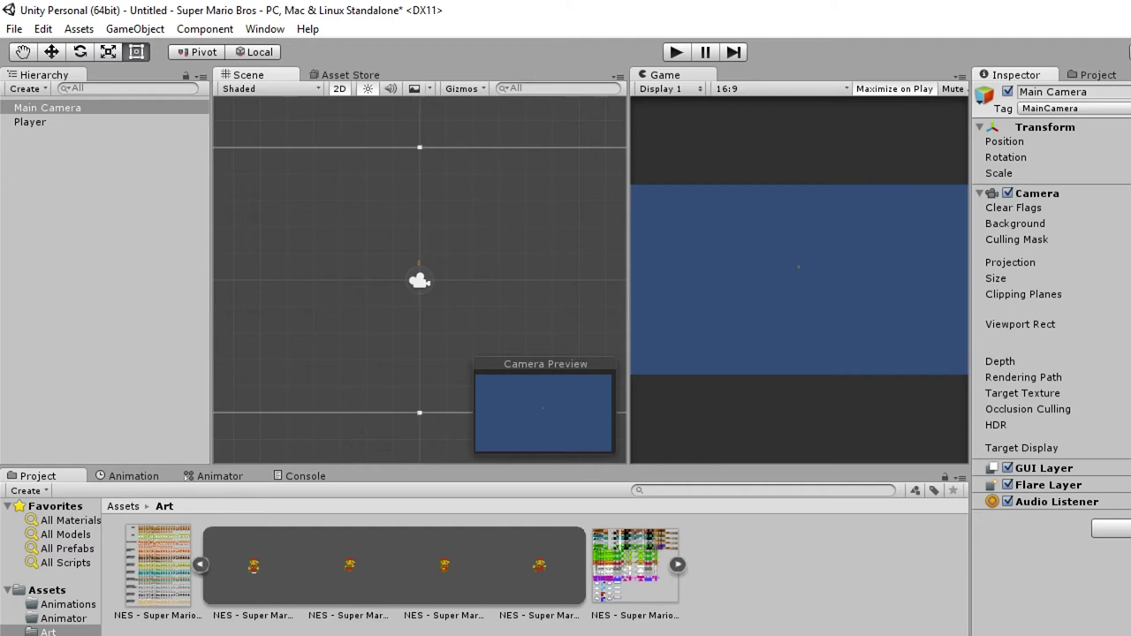
left_click(996, 278)
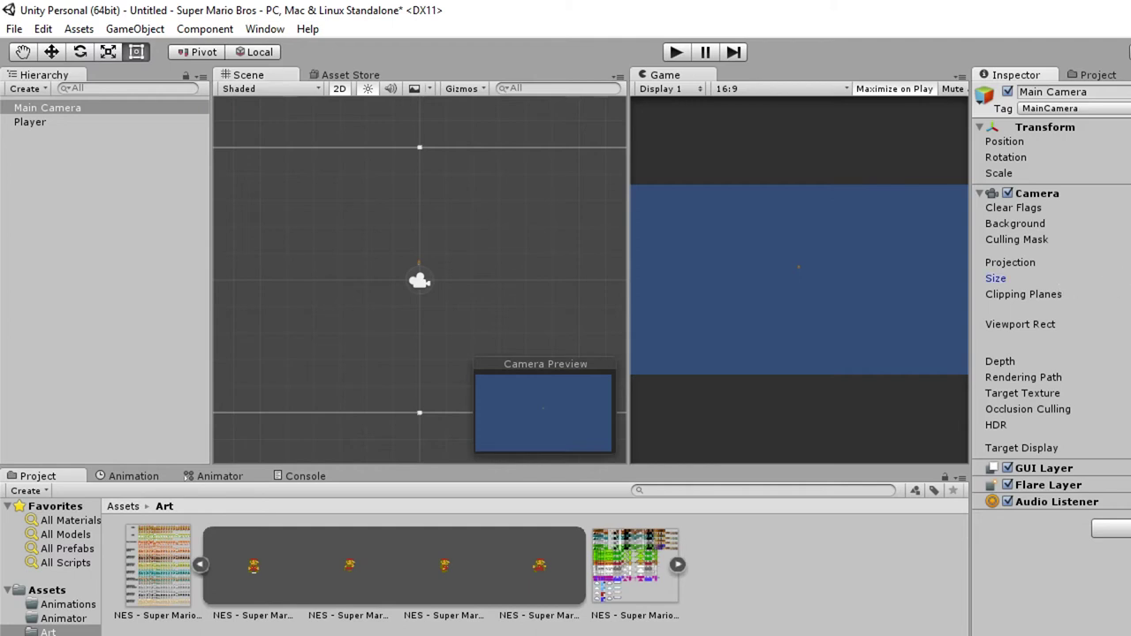
Confirm the camera size, move Main Camera below Player, and toggle the Camera component off and on.
key("Return")
left_click_drag(44, 108, 34, 133)
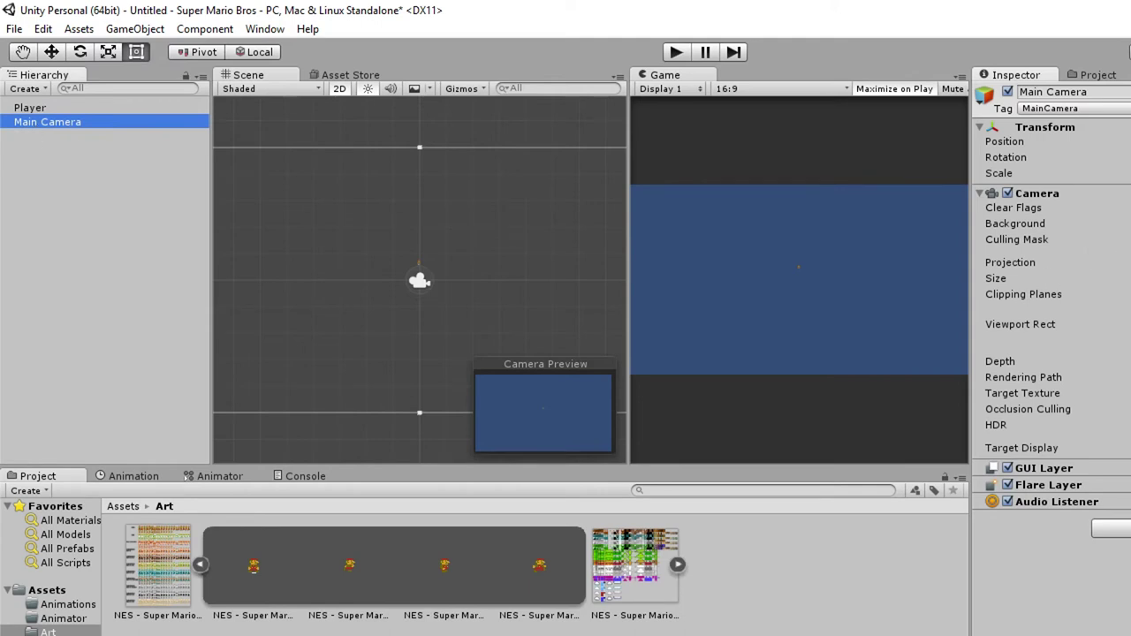
left_click(1112, 196)
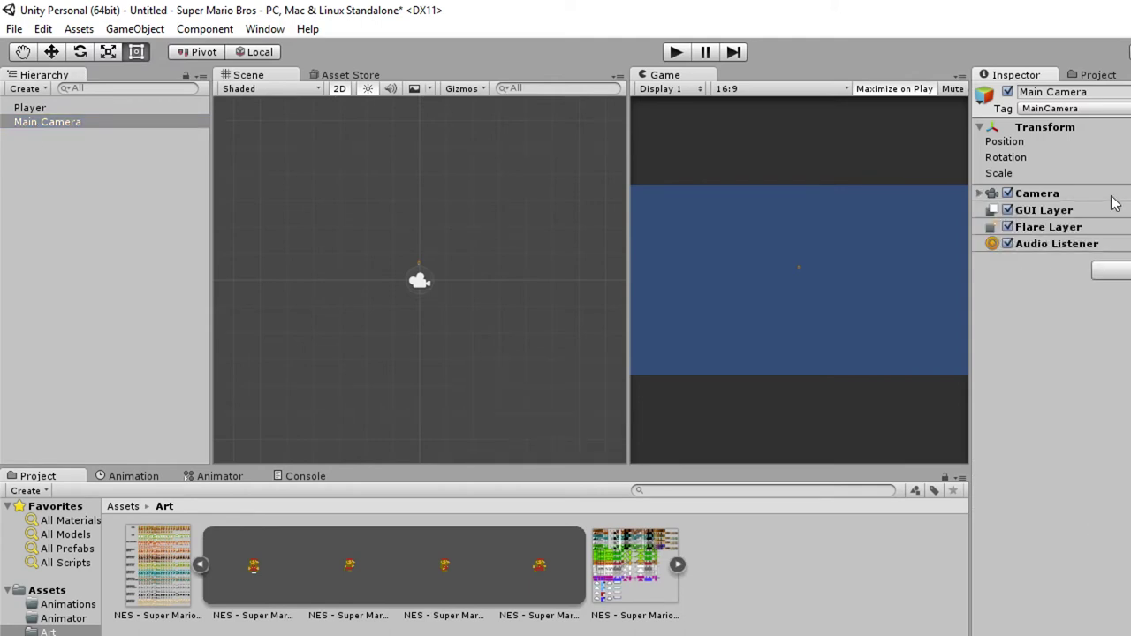
left_click(1007, 194)
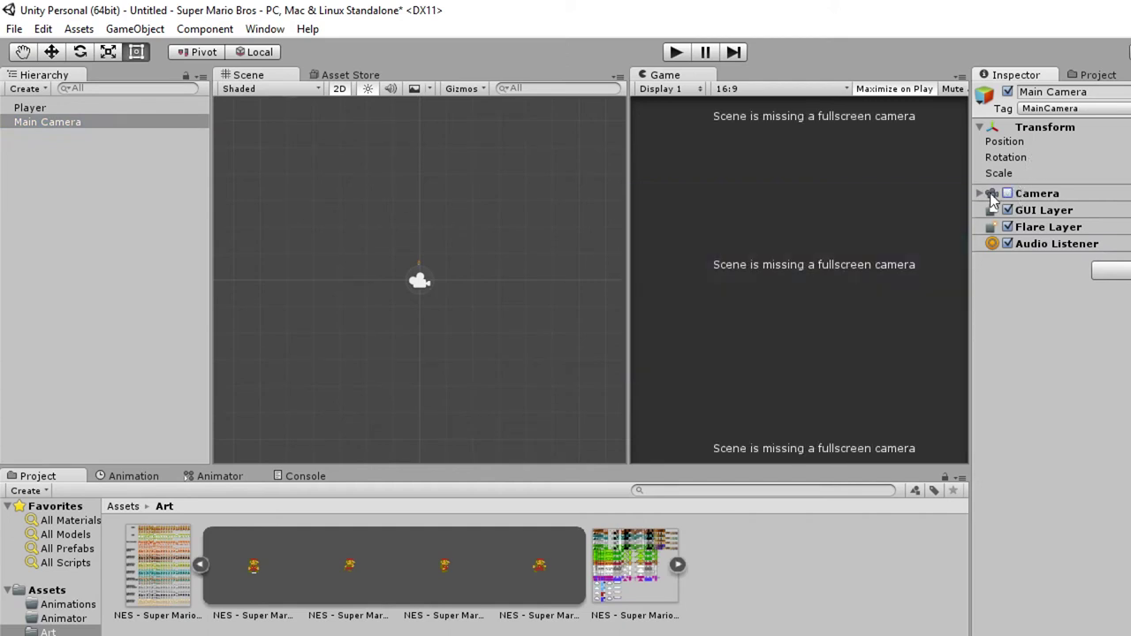
left_click(1008, 194)
left_click(980, 195)
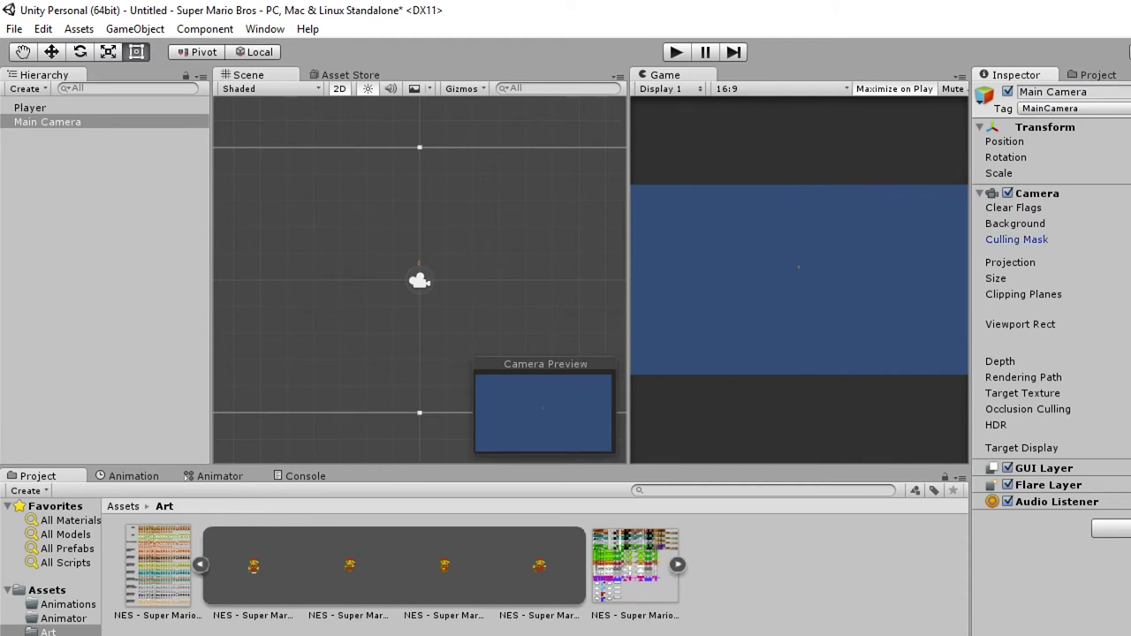
Open the camera's Background colour picker and close it without changes.
left_click(1130, 224)
left_click(1120, 54)
key("alt+Tab")
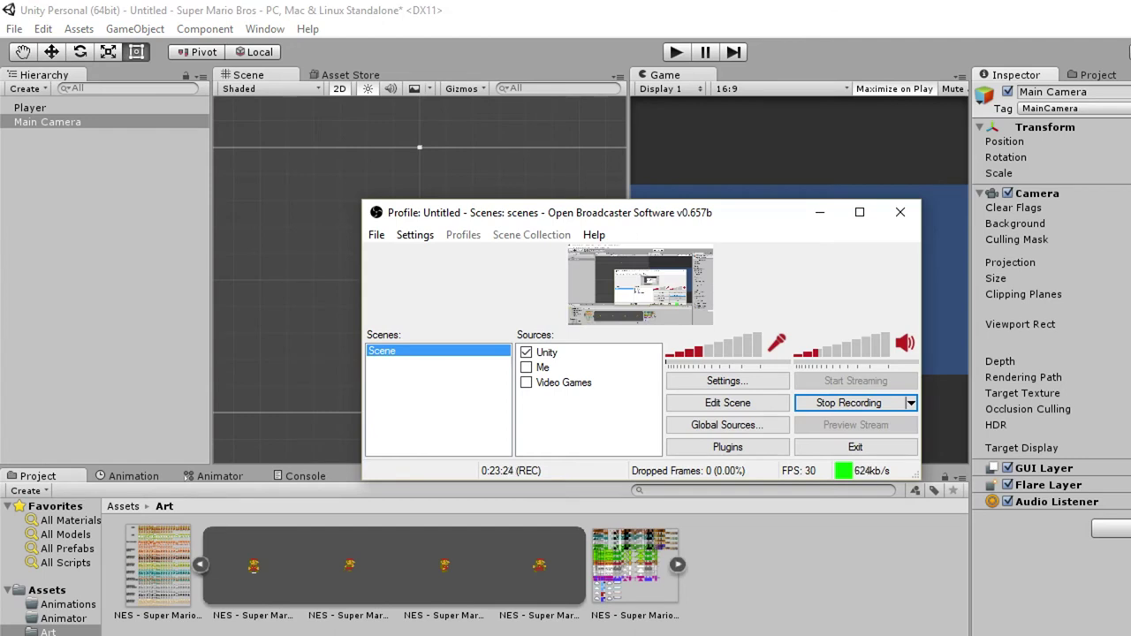
key("alt+Tab")
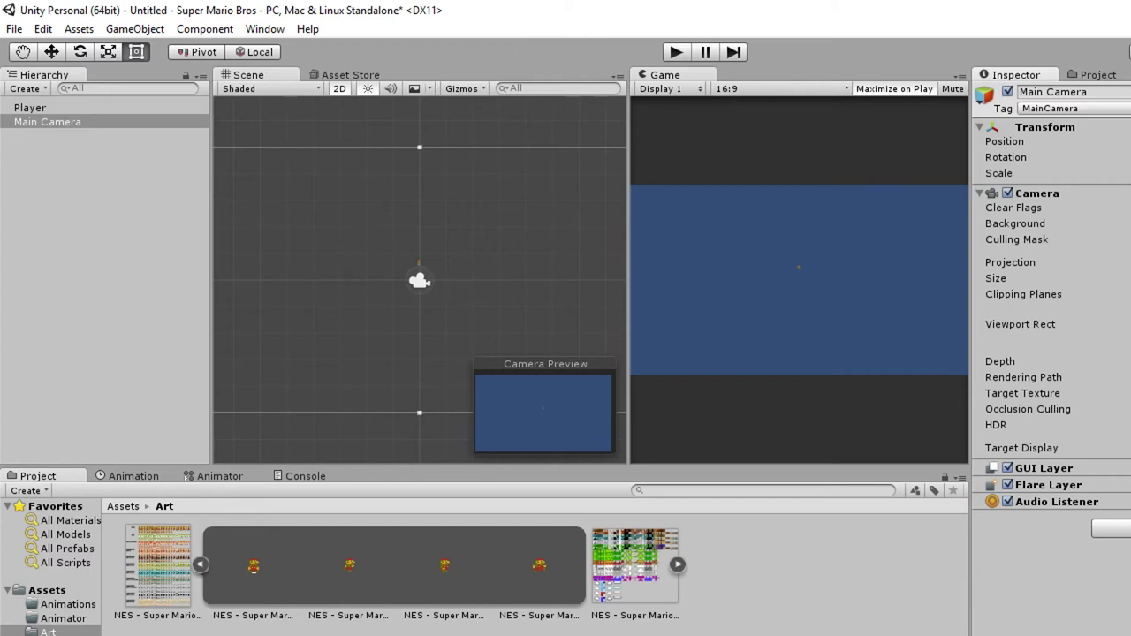
Drag the Camera's Size label to shrink its orthographic size.
left_click_drag(996, 278, 1130, 306)
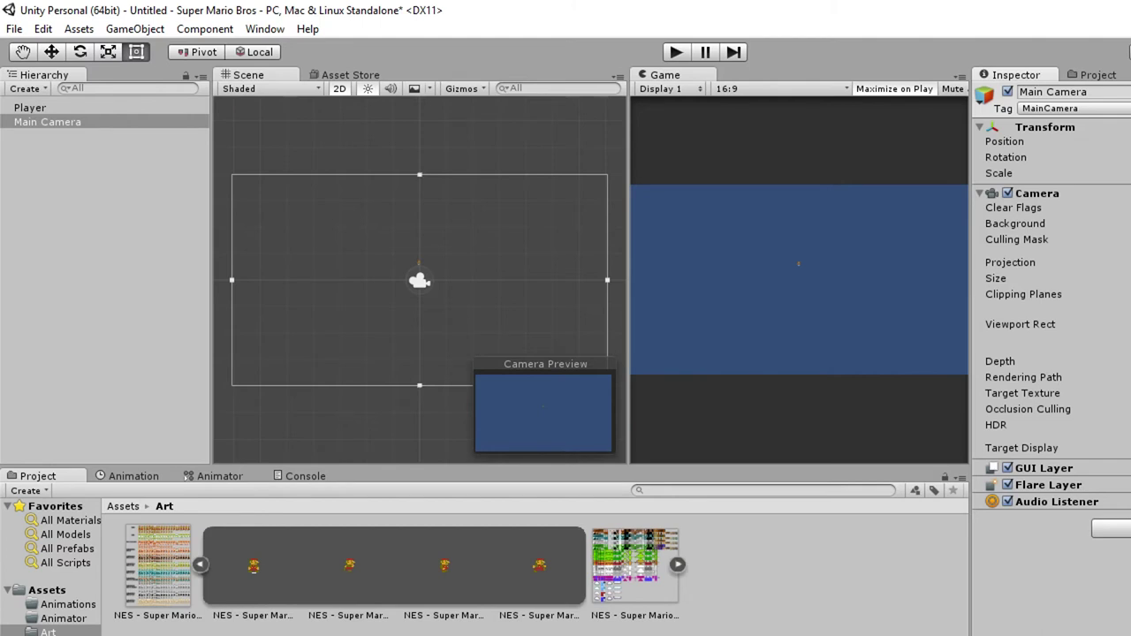
Set the camera Size to 50.75 and raise the camera with the Move tool.
key("BackSpace")
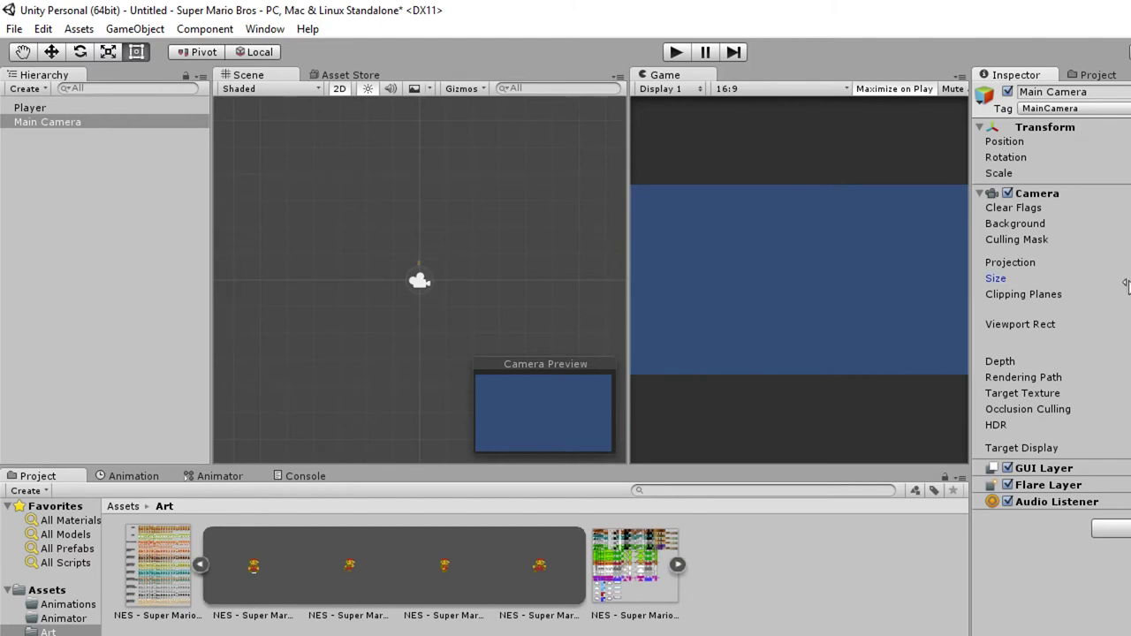
type("5")
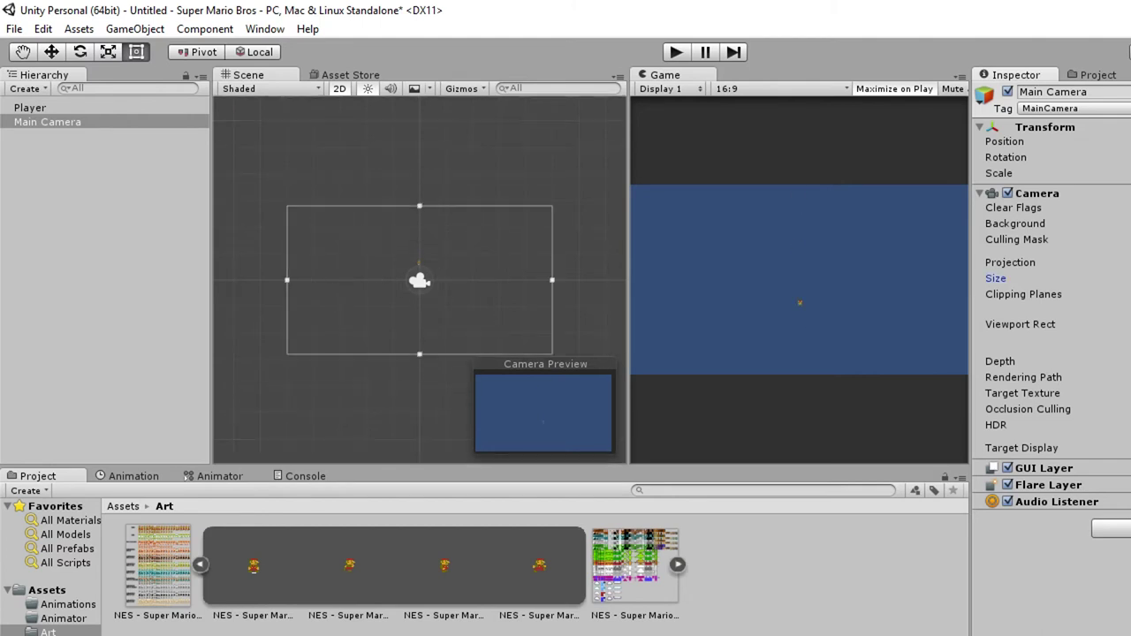
type("0.75")
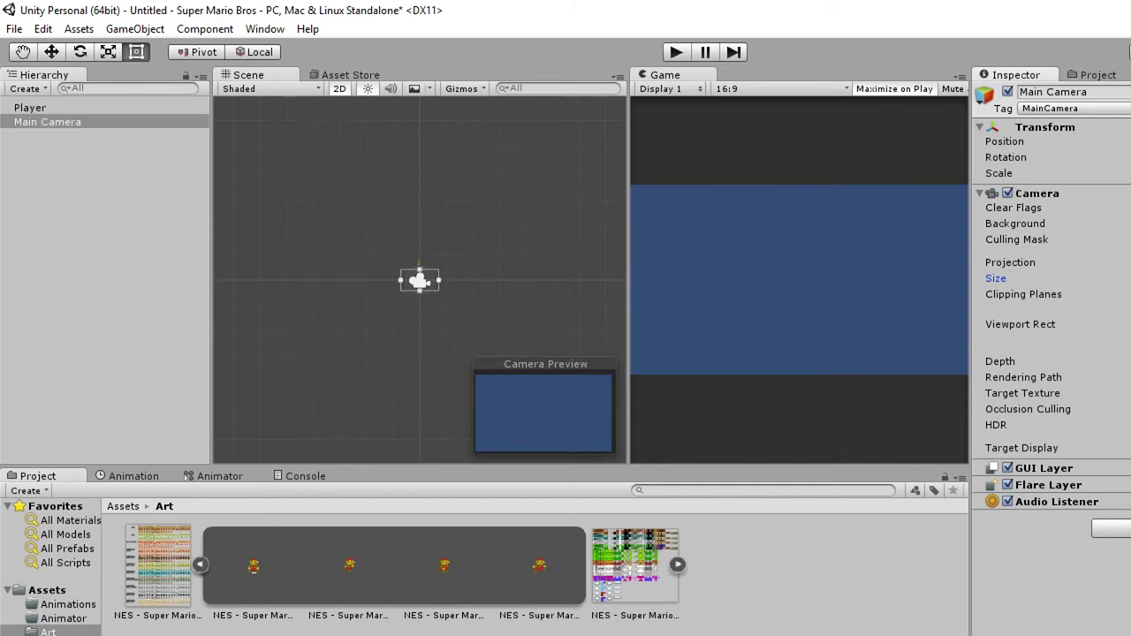
left_click(431, 288)
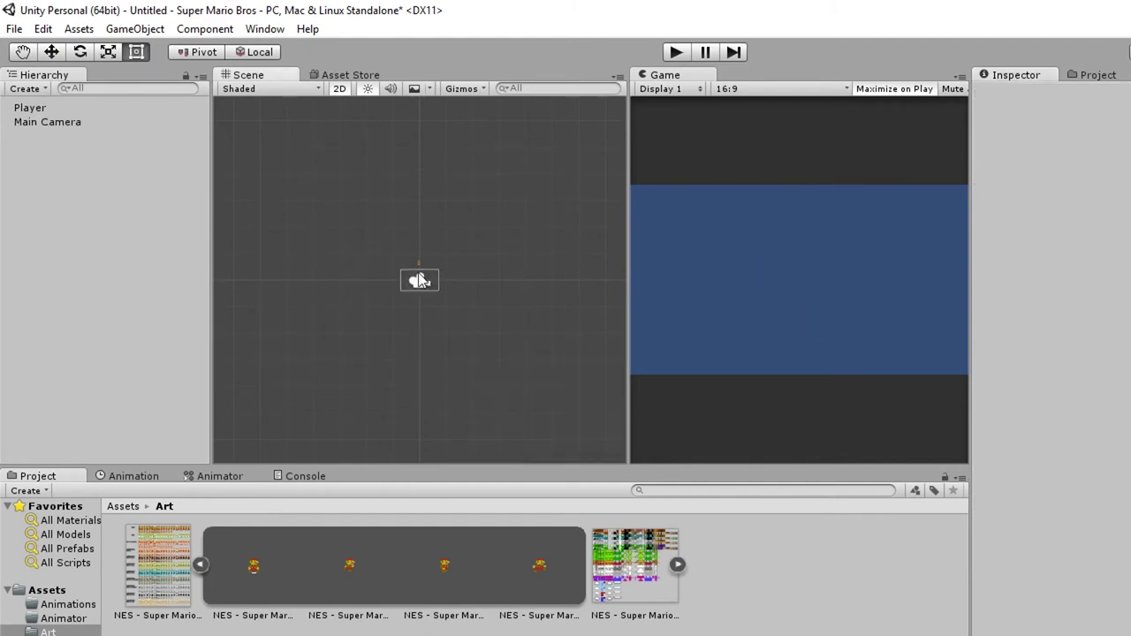
left_click(421, 281)
left_click(53, 56)
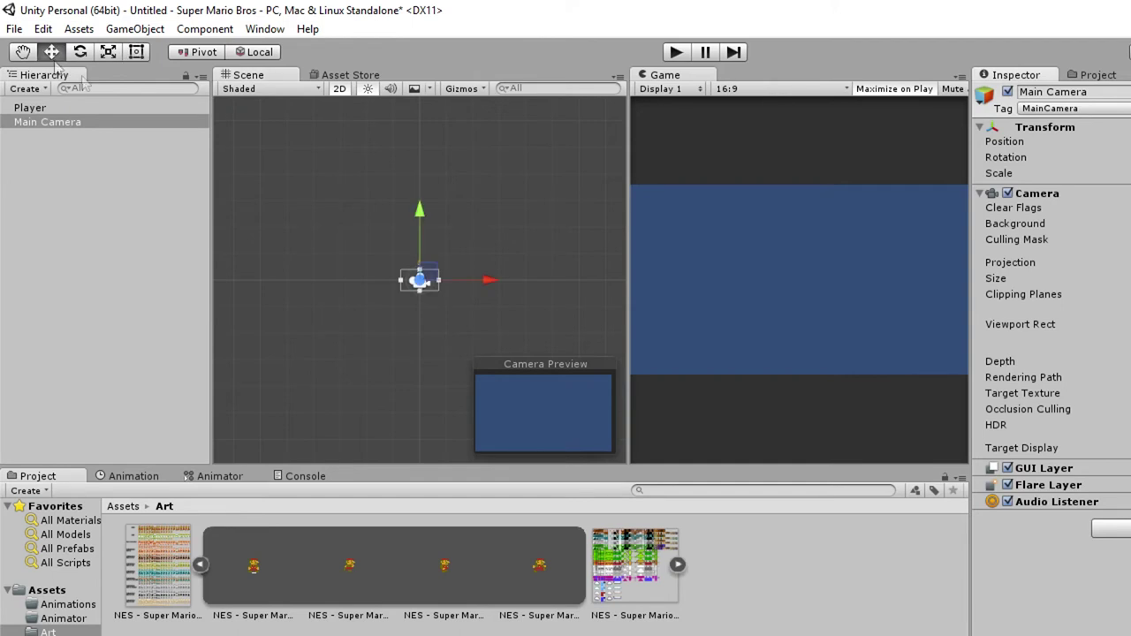
left_click_drag(415, 216, 420, 200)
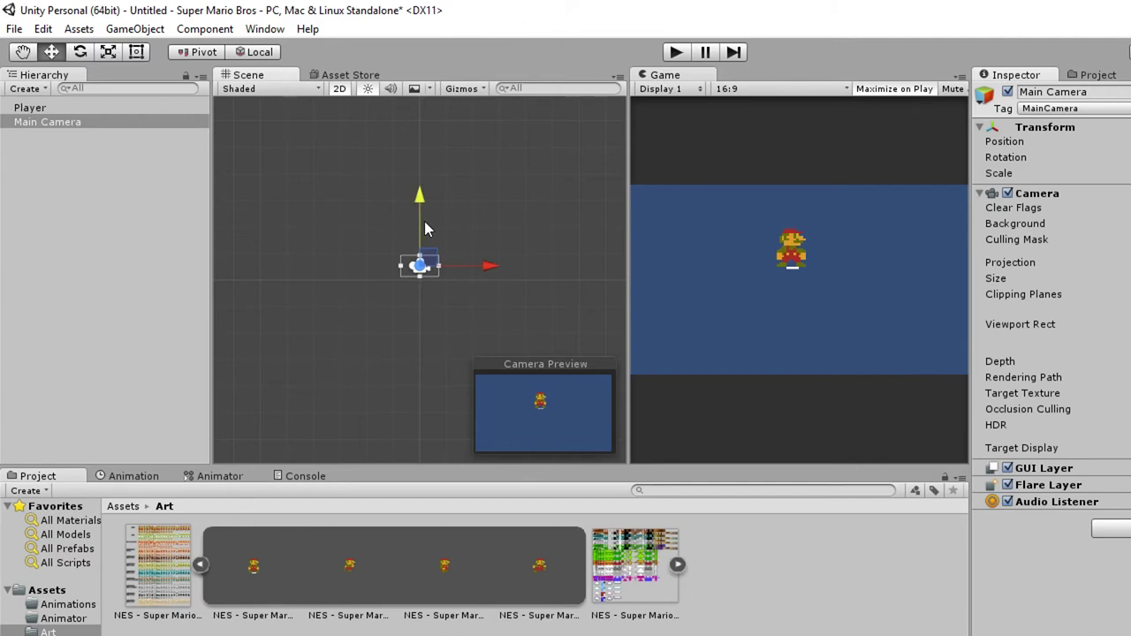
Undo the camera move and size change, re-enable the camera, and move Main Camera above Player.
key("ctrl+z")
key("ctrl+z")
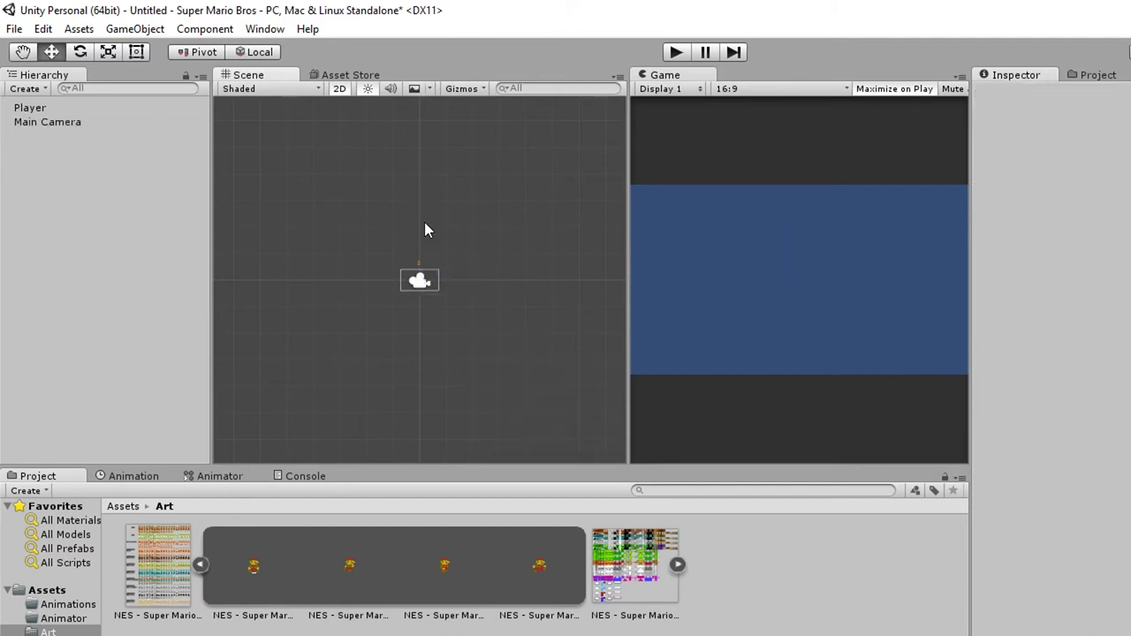
key("ctrl+y")
key("ctrl+z")
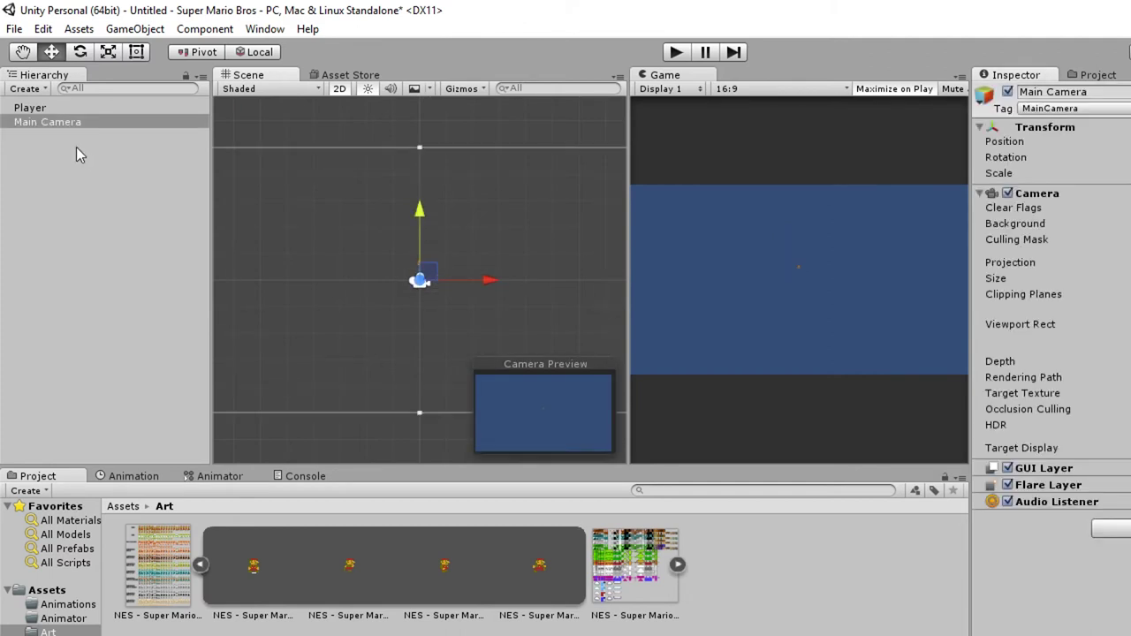
key("ctrl+z")
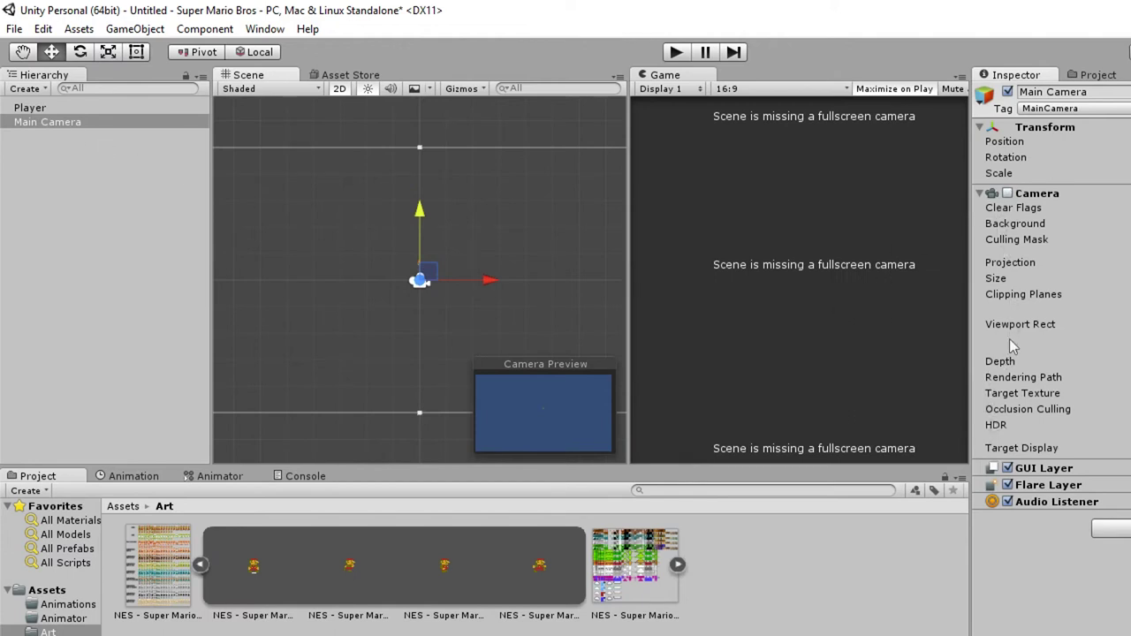
left_click(1008, 193)
left_click_drag(76, 128, 61, 110)
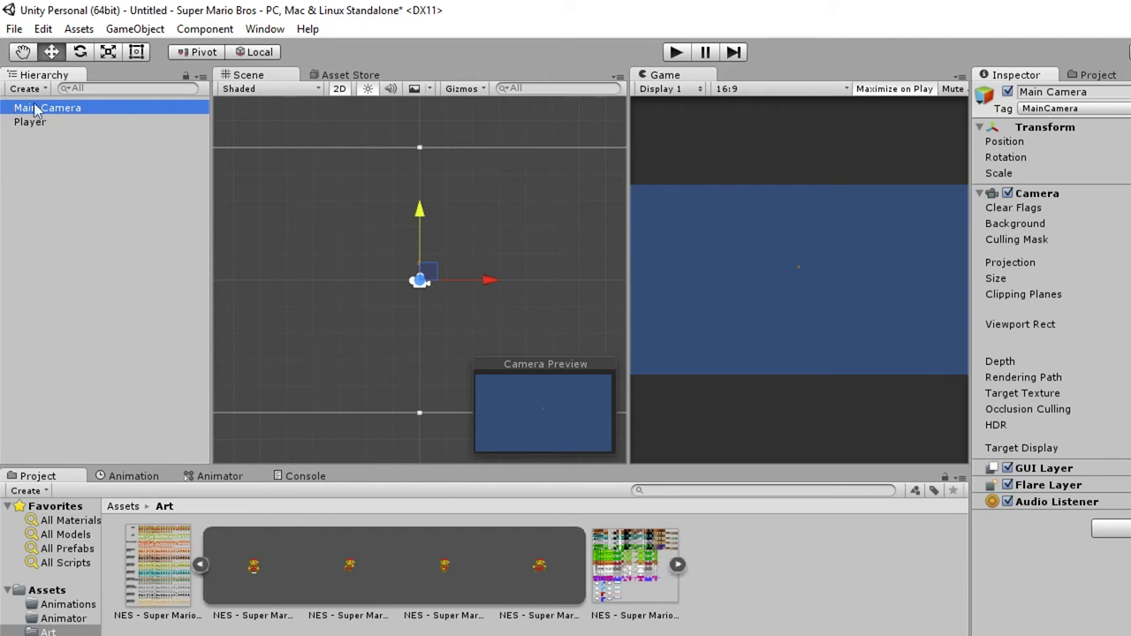
Parent Main Camera under Player, enlarge its Size, raise it so Mario shows, then select the first sprite sheet.
left_click_drag(41, 110, 39, 126)
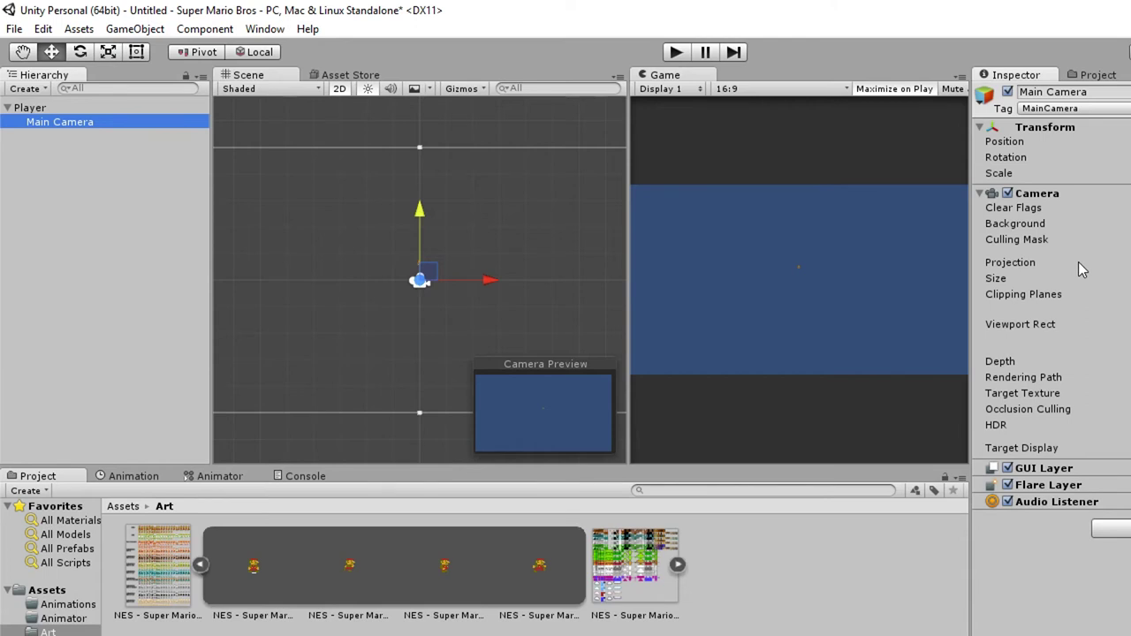
left_click_drag(996, 279, 1080, 282)
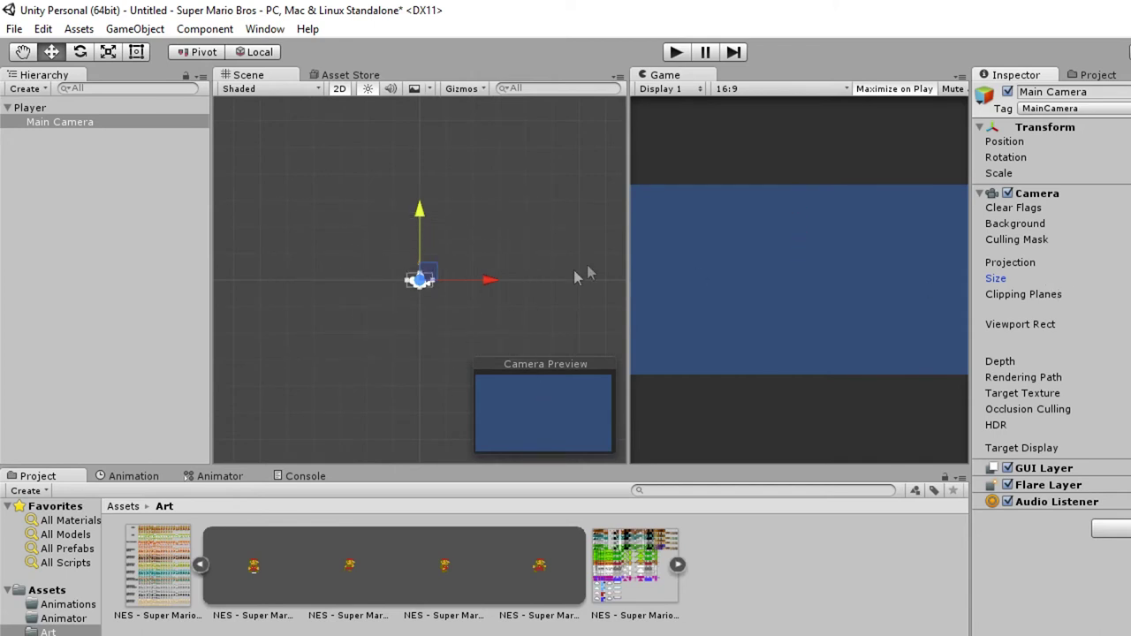
left_click_drag(416, 214, 419, 196)
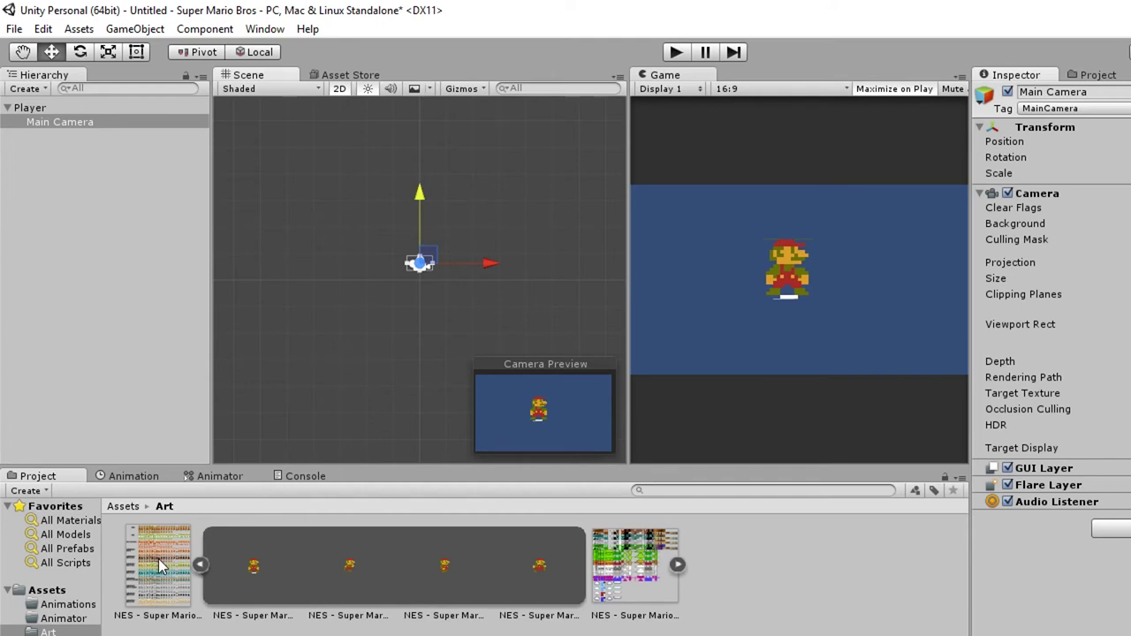
left_click(199, 564)
left_click(160, 566)
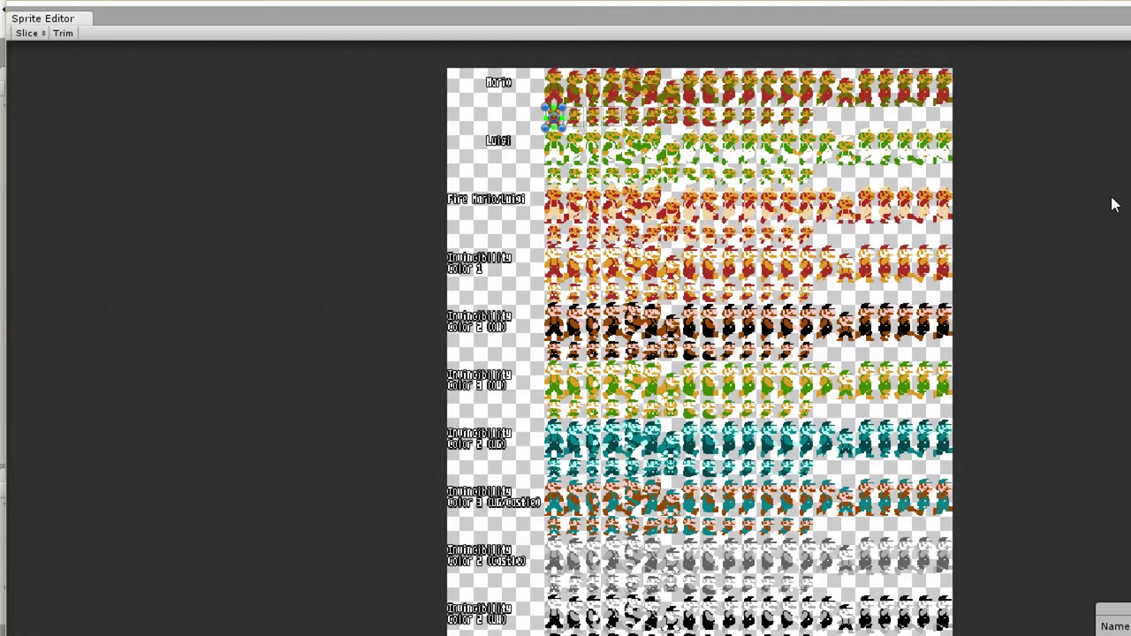
Zoom in and raise the bottom edge of the small standing Mario sprite's slice.
scroll(573, 196, "up", 10)
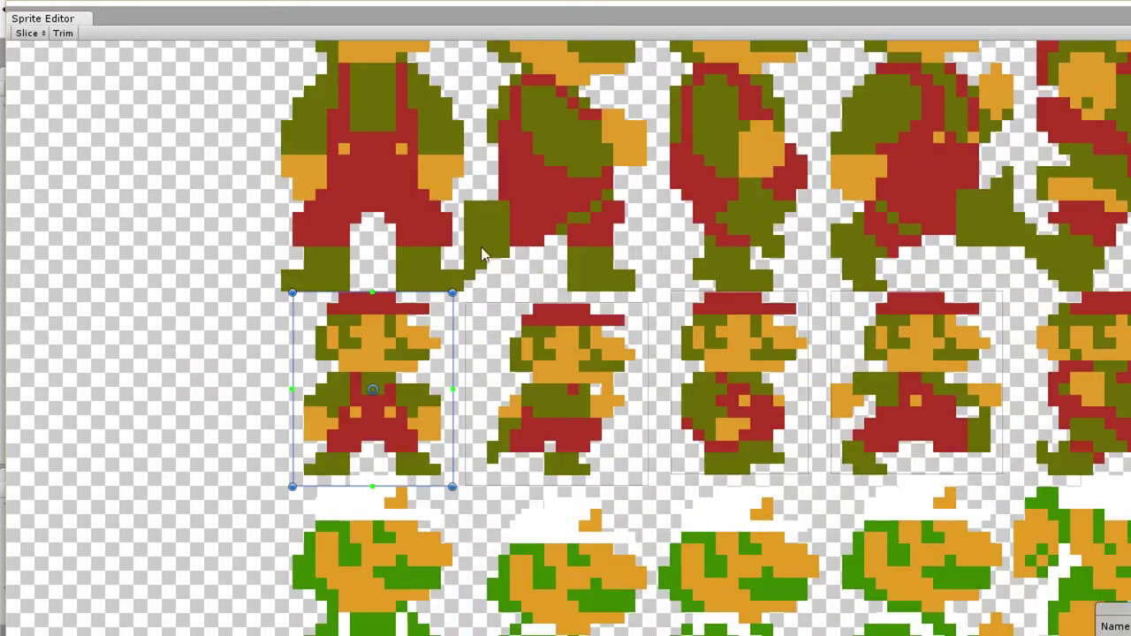
left_click_drag(451, 488, 450, 476)
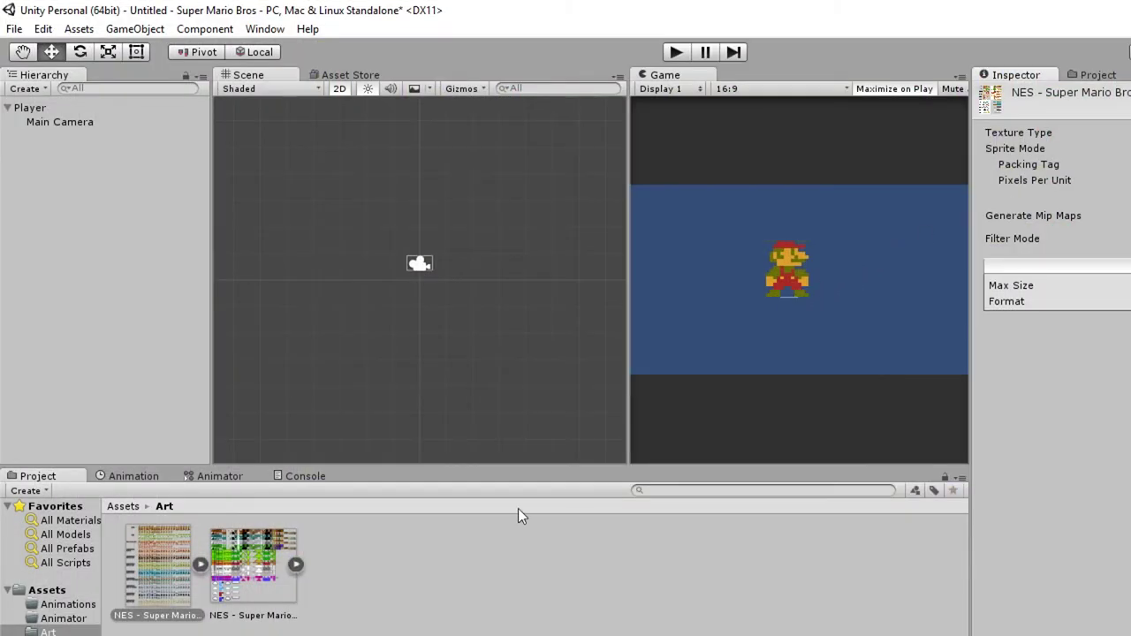
Expand the Mario sprite sheet, inspect the first and second Mario sprites, and collapse it.
left_click(203, 565)
left_click(225, 570)
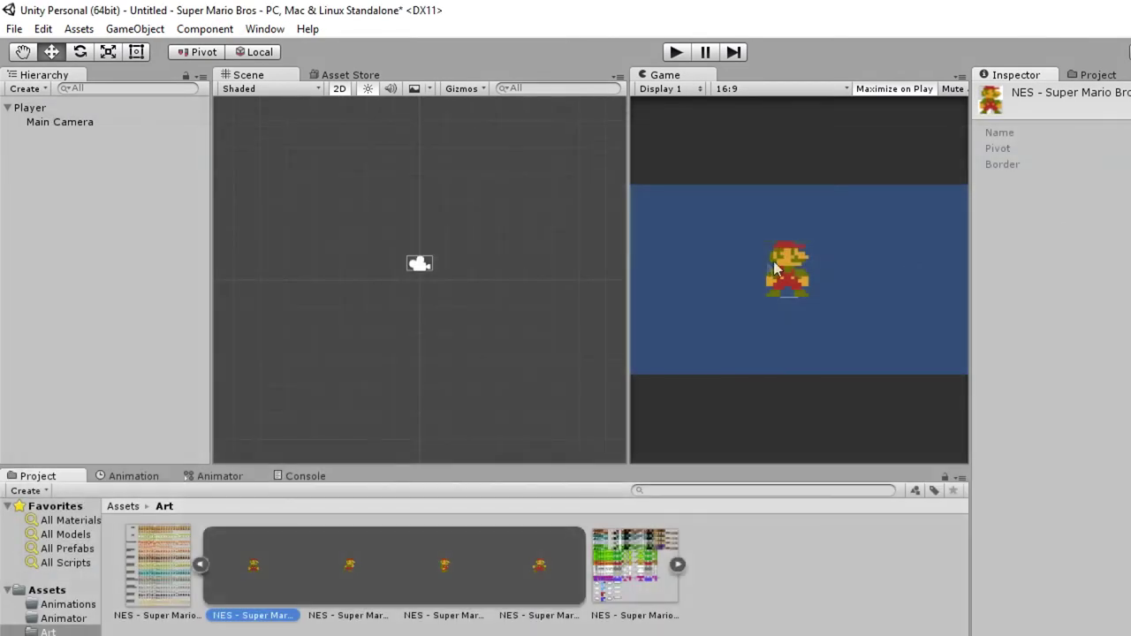
left_click(353, 589)
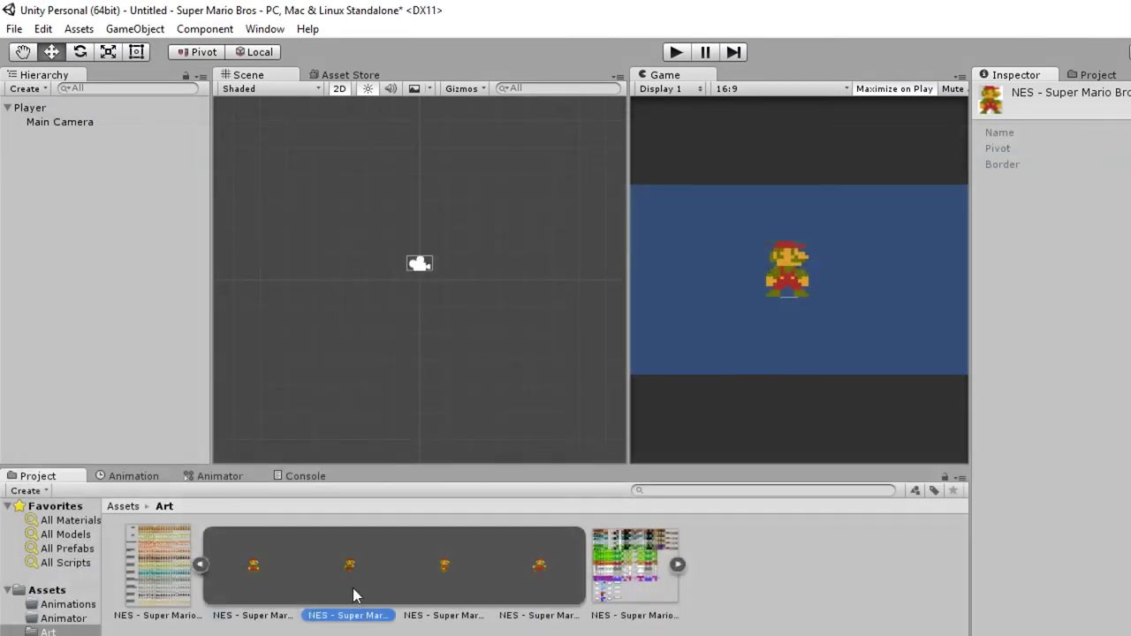
left_click(203, 564)
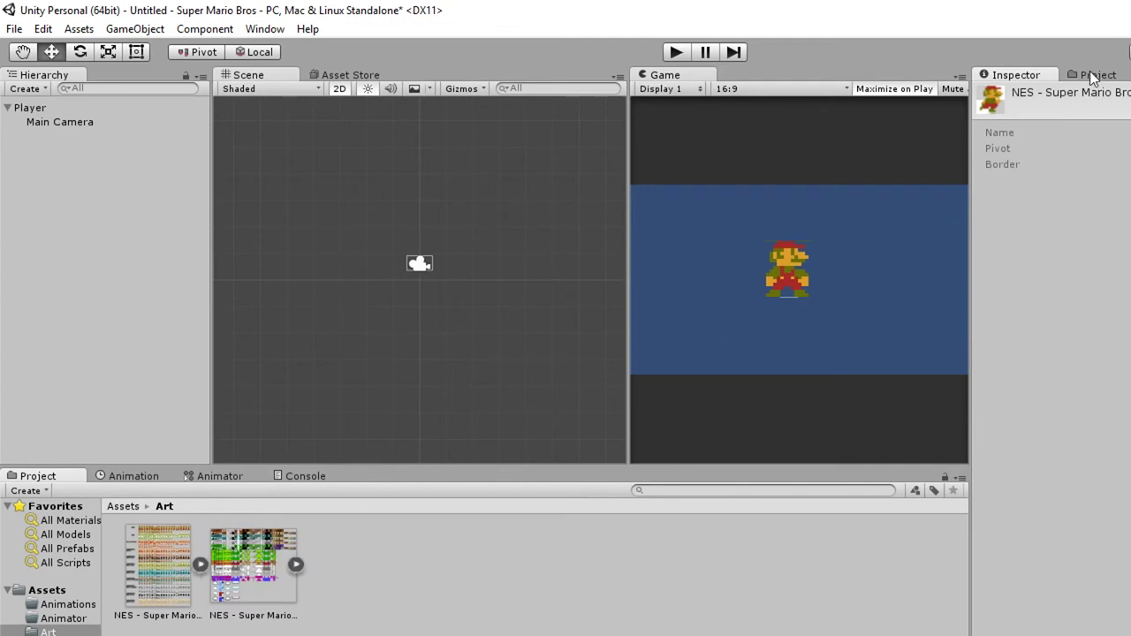
left_click(747, 332)
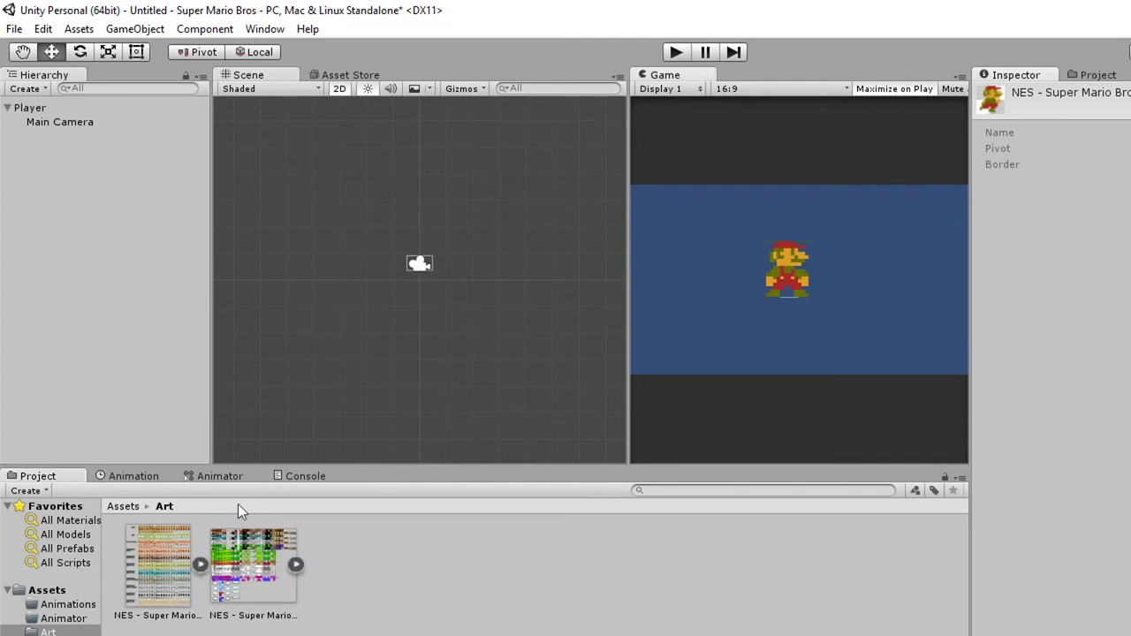
Move Main Camera out of Player to the top level and delete the old Player object.
left_click(44, 110)
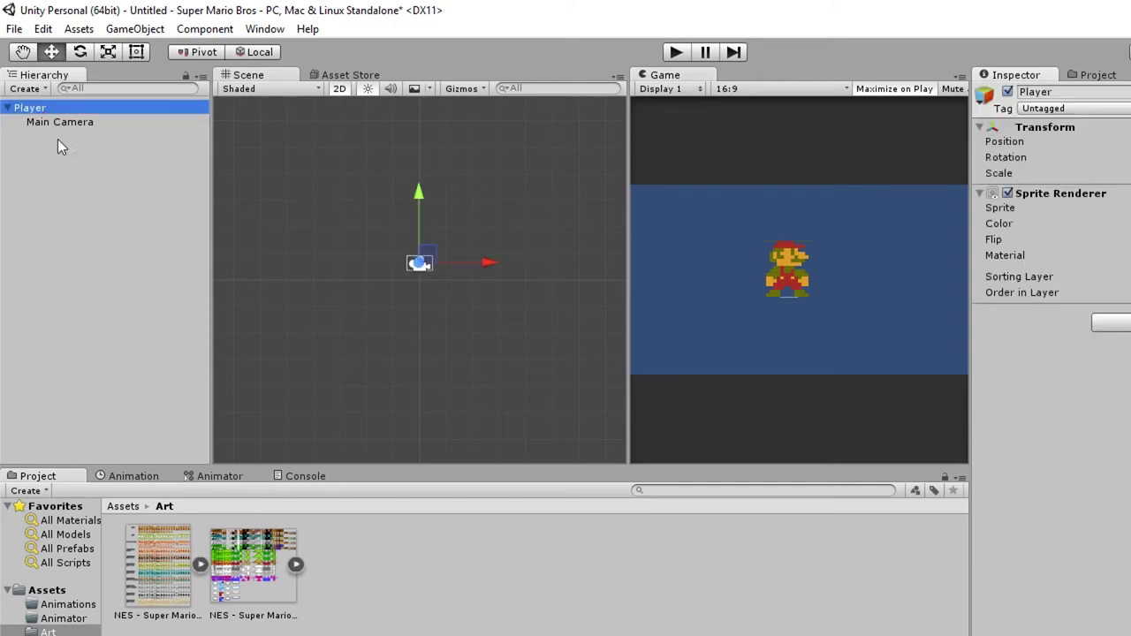
key("Delete")
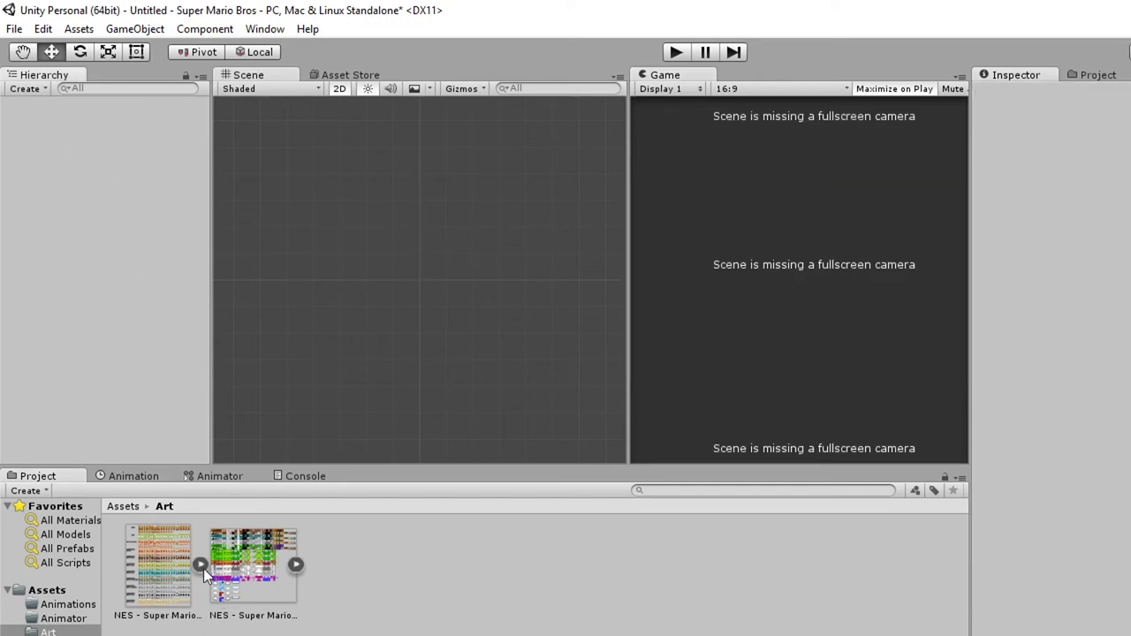
key("ctrl+z")
left_click(79, 121)
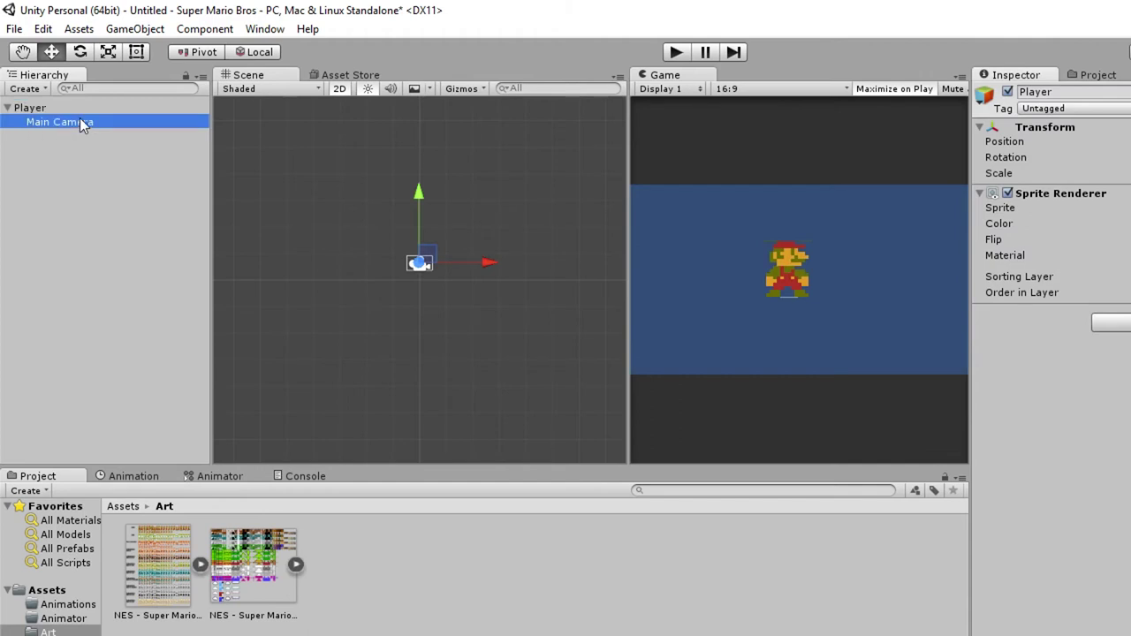
left_click_drag(74, 121, 70, 101)
left_click(53, 122)
key("Delete")
Drag a fresh Mario sprite into the scene near the camera and rename it 'Player'.
left_click(201, 565)
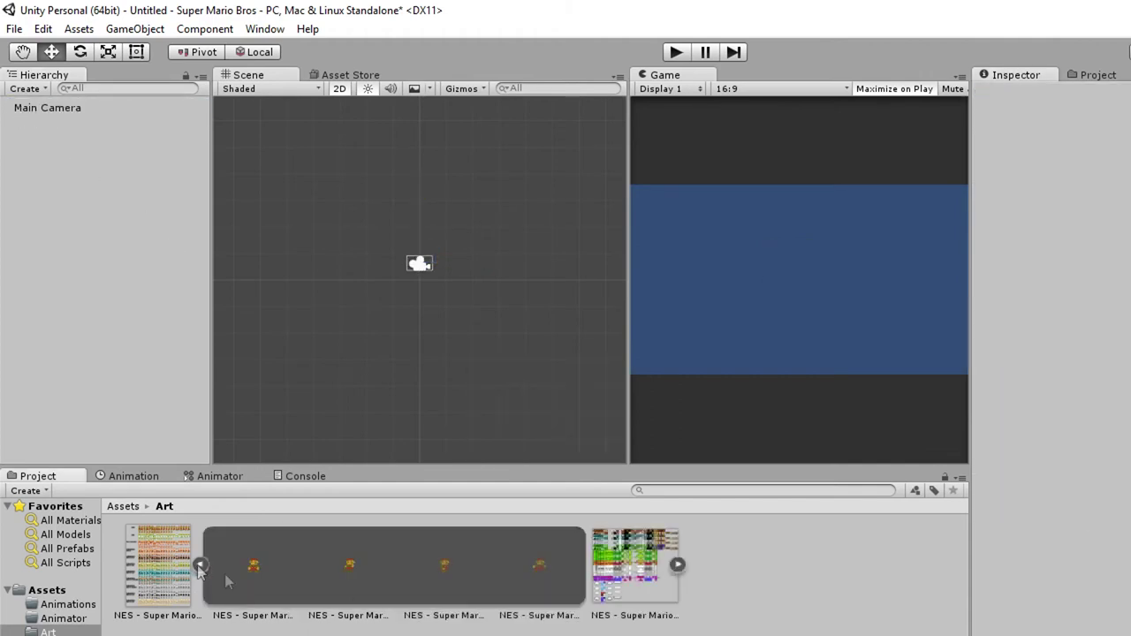
left_click_drag(254, 568, 421, 268)
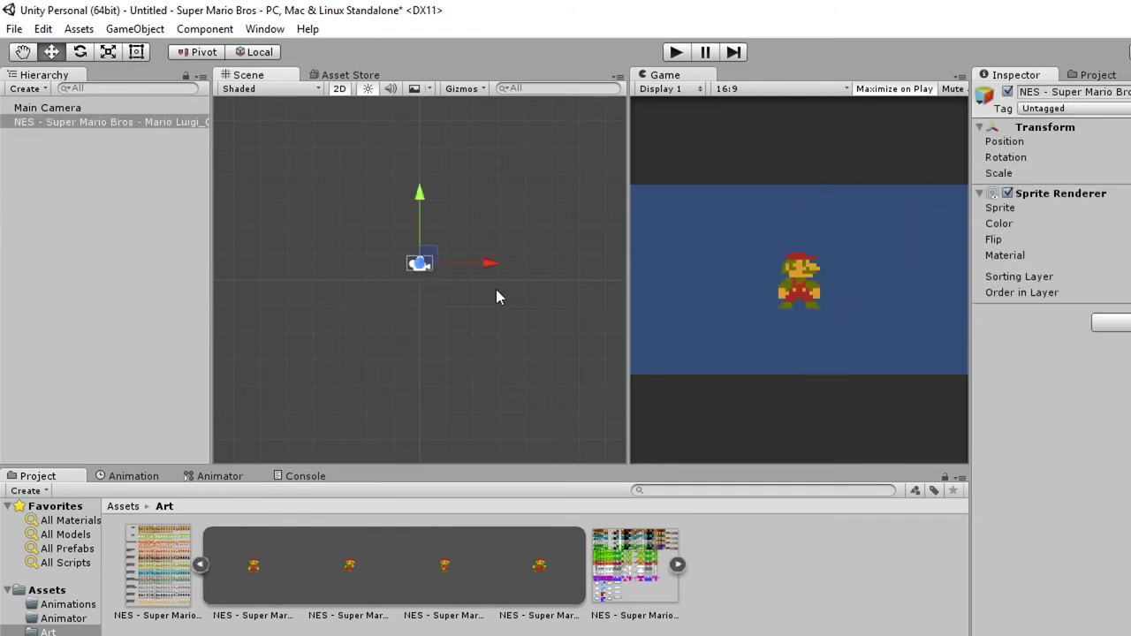
left_click(139, 123)
key("BackSpace")
type("Player")
key("Return")
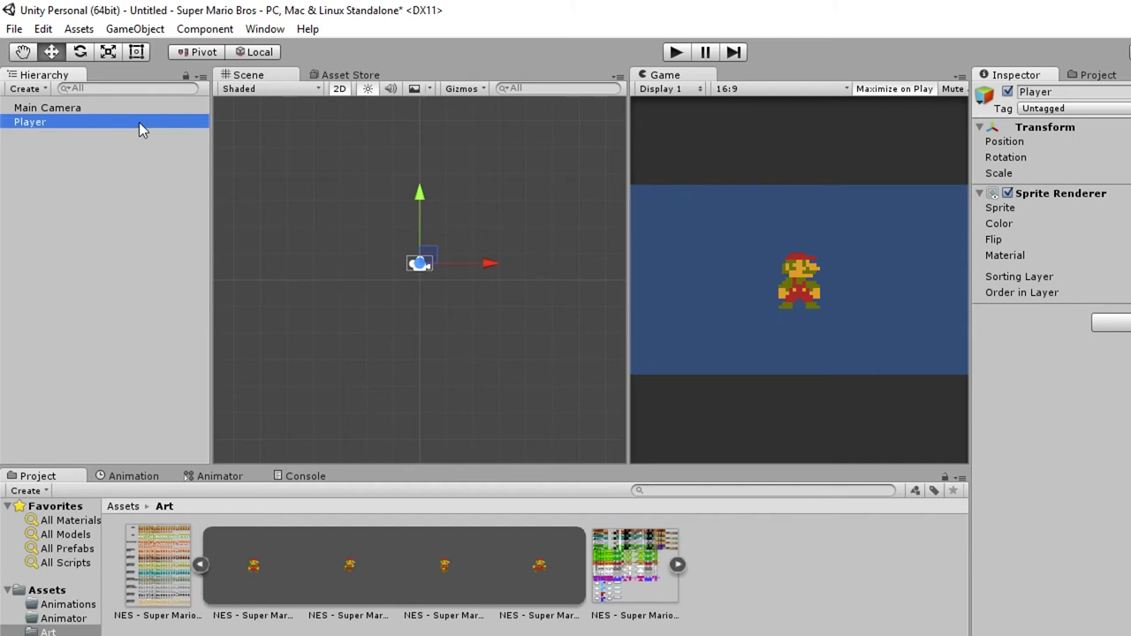
Make Main Camera a child of Player, check its settings, and reselect Player.
mouse_move(108, 108)
left_mouse_down()
mouse_move(106, 139)
mouse_move(101, 124)
left_mouse_up()
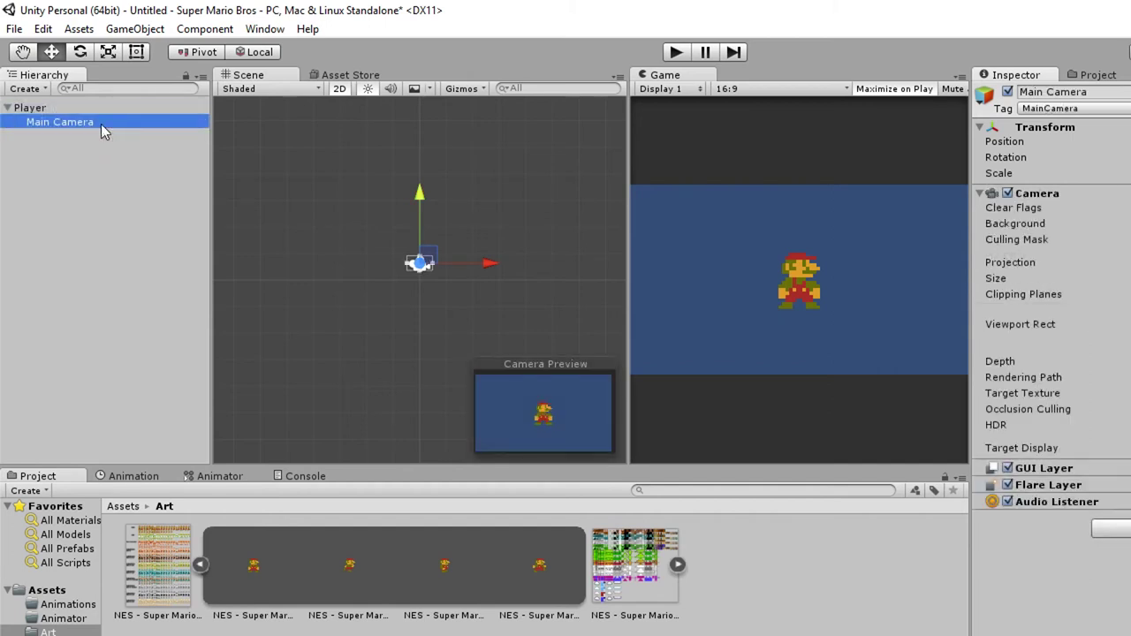
left_click(35, 108)
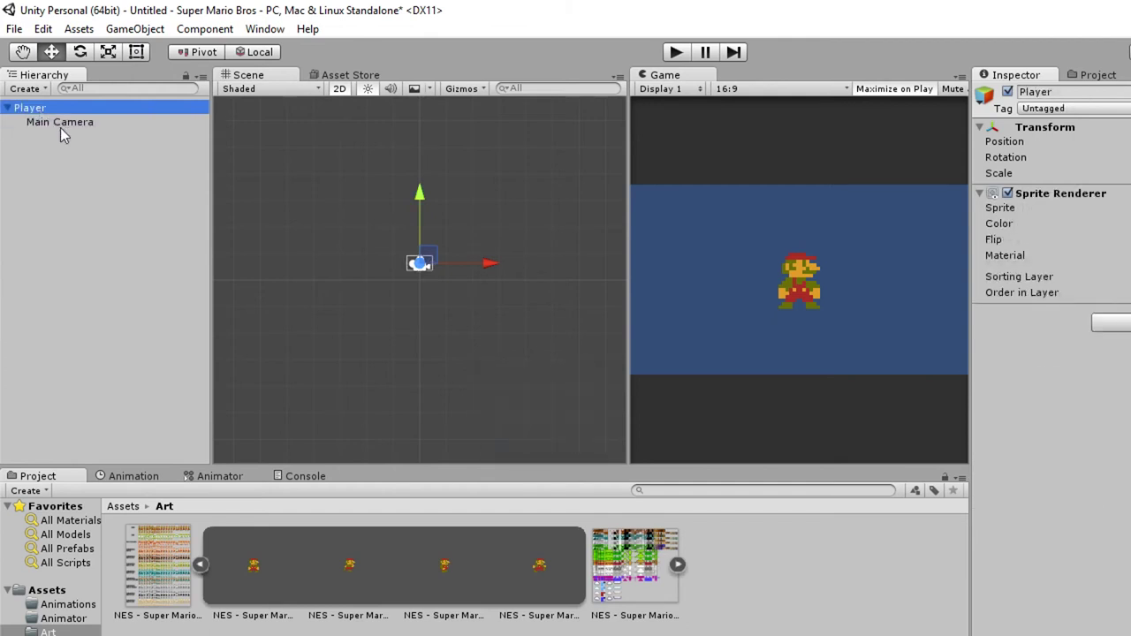
left_click(63, 121)
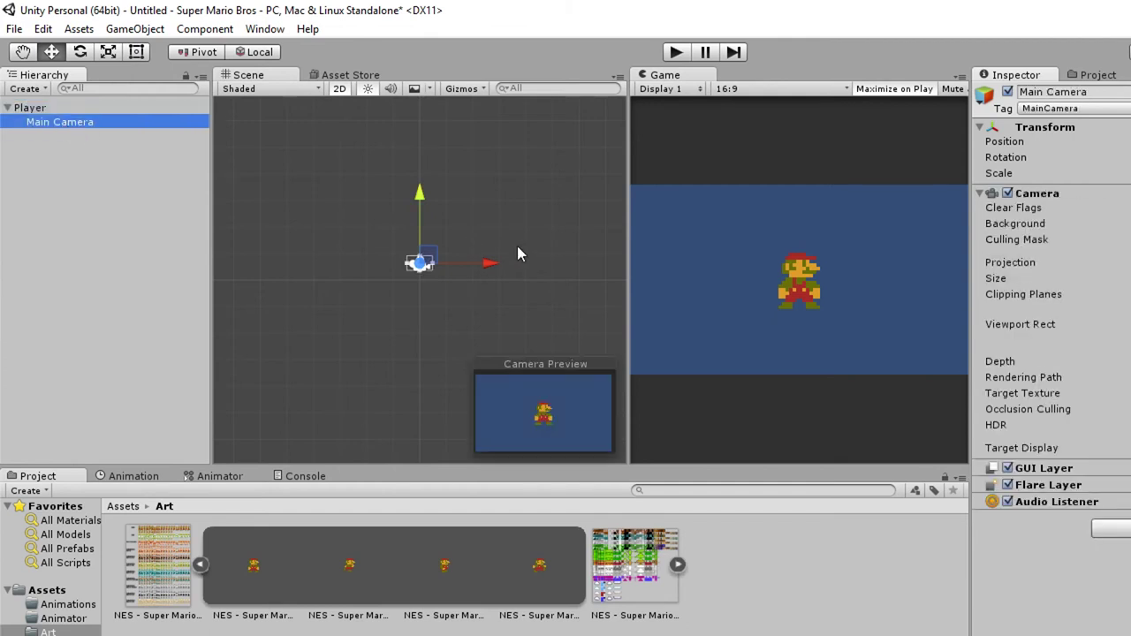
scroll(313, 294, "up", 3)
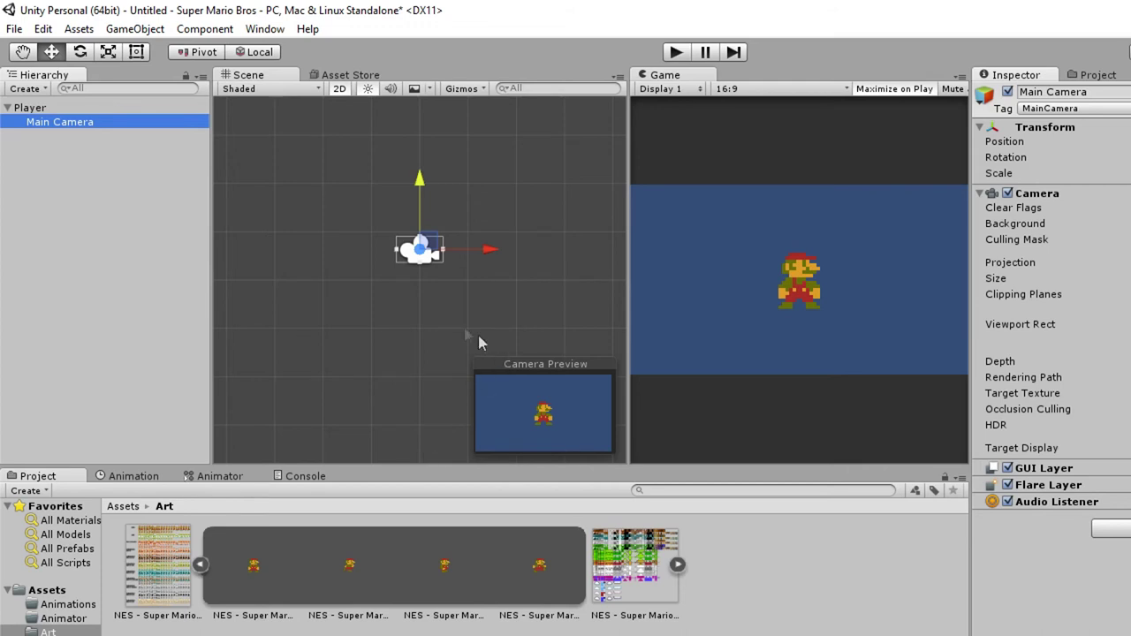
left_click(66, 108)
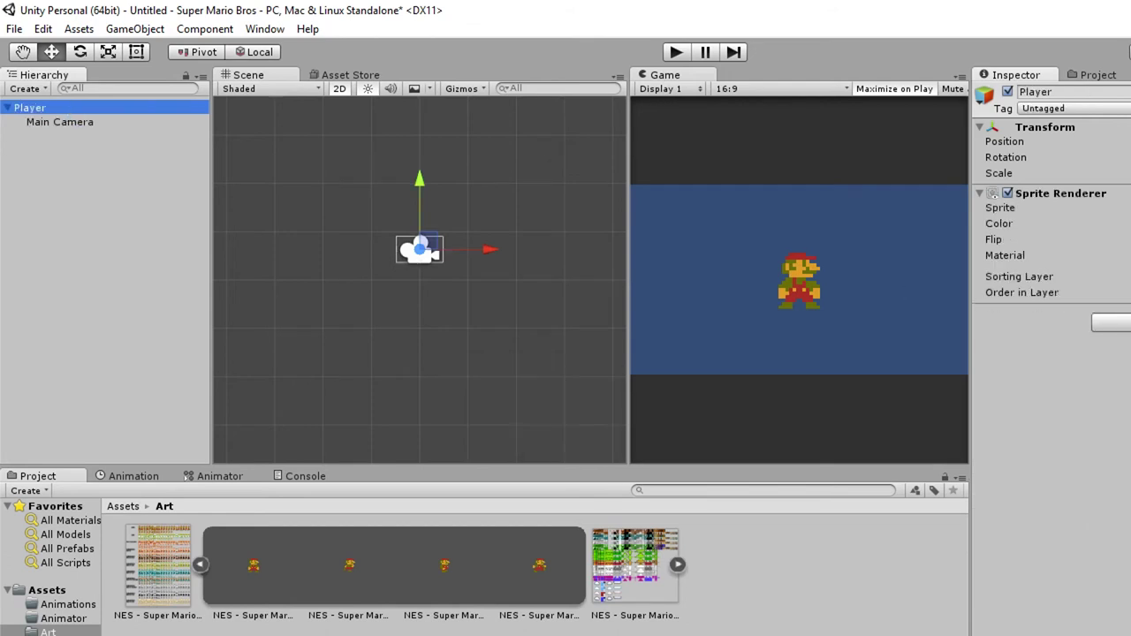
Add an Animator component to Player from the Miscellaneous category.
left_click(1112, 322)
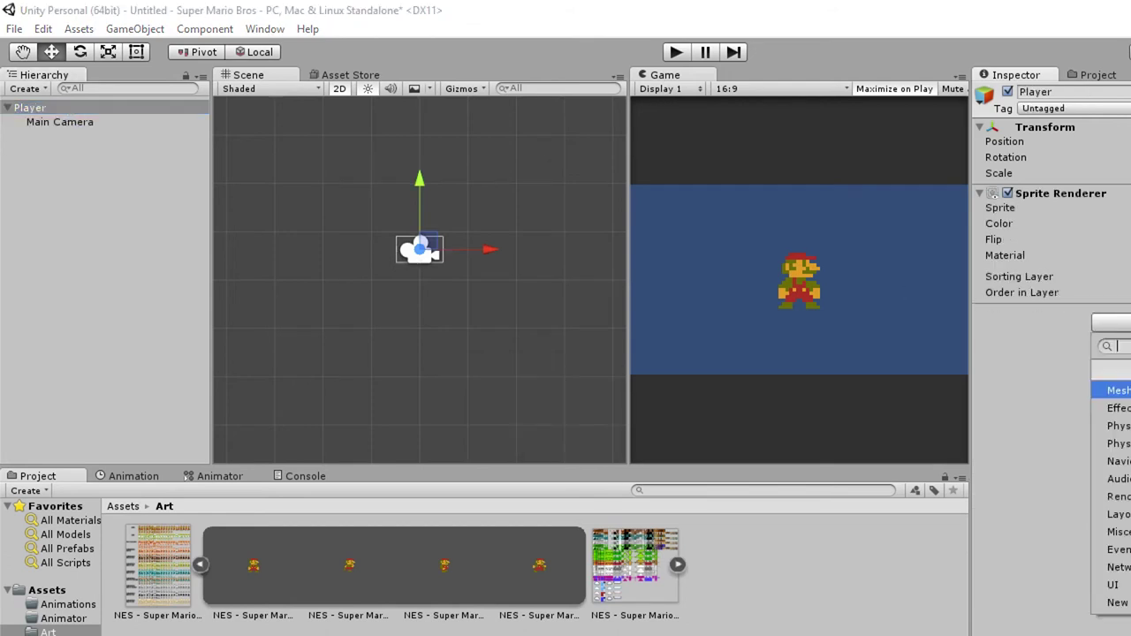
key("Down")
key("Down")
key("Down")
key("Down")
key("Down")
key("Down")
key("Down")
key("Down")
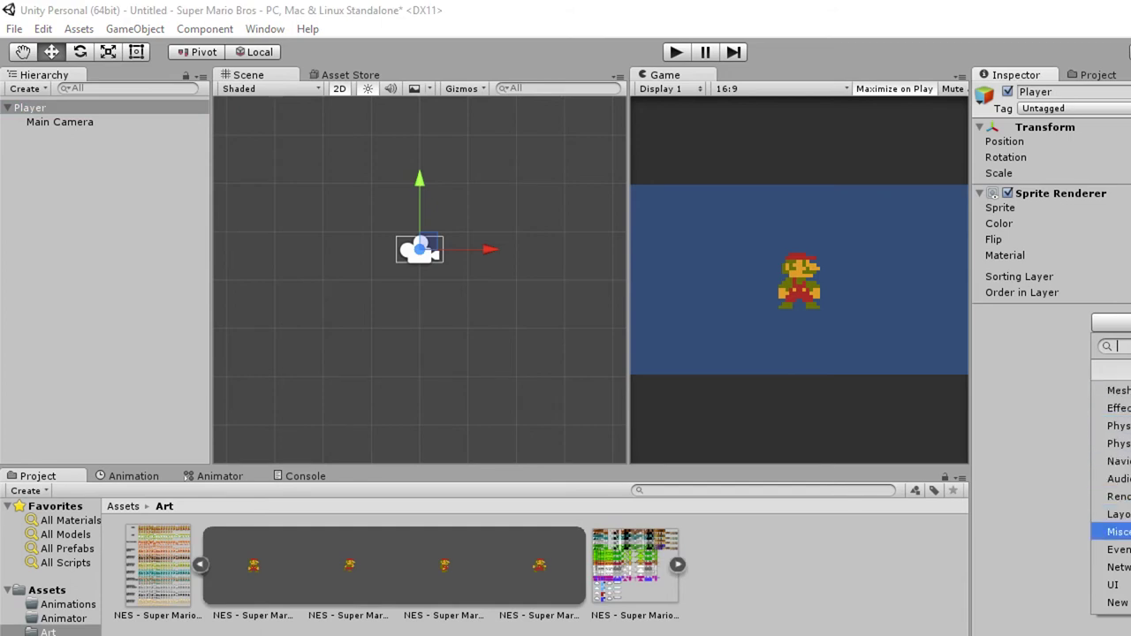
key("Return")
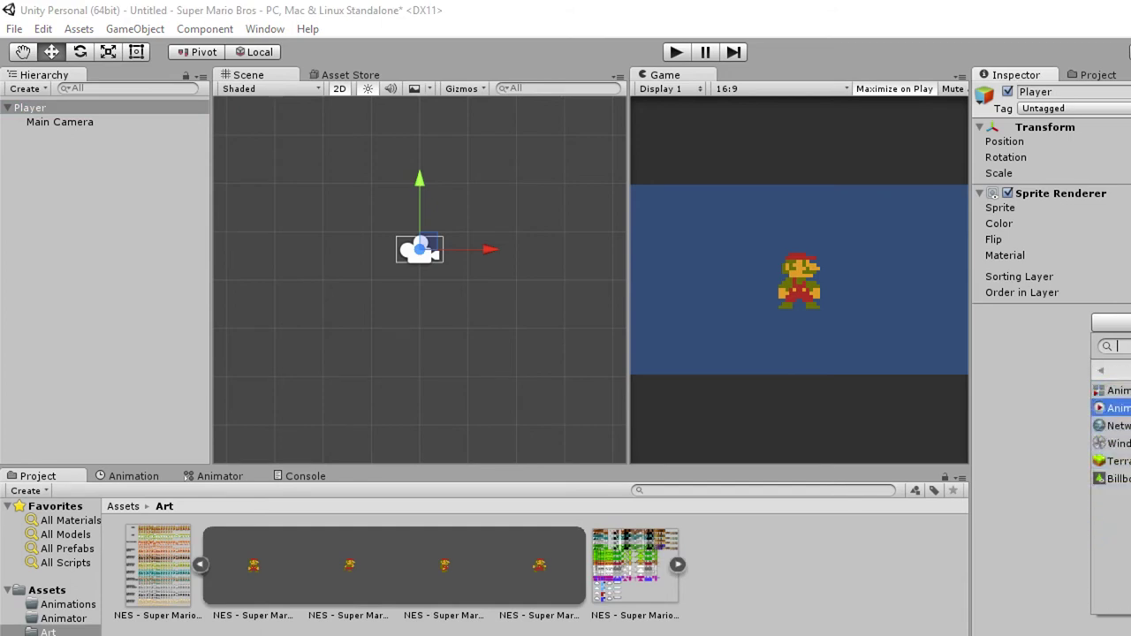
key("Return")
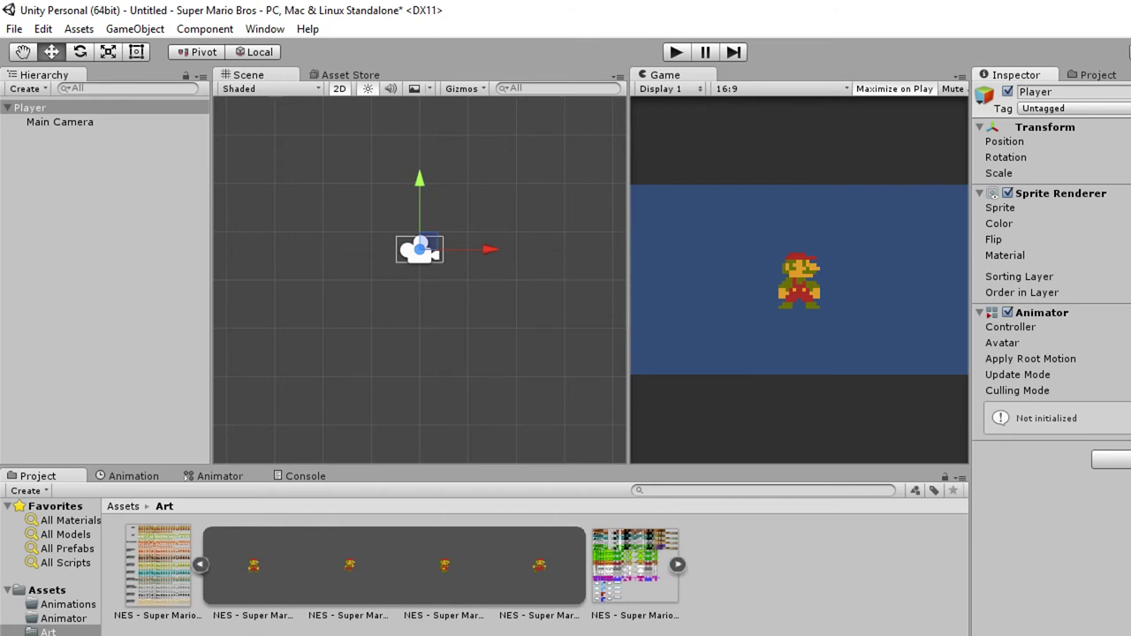
Add an Animation component to Player from the Miscellaneous category.
left_click(1114, 459)
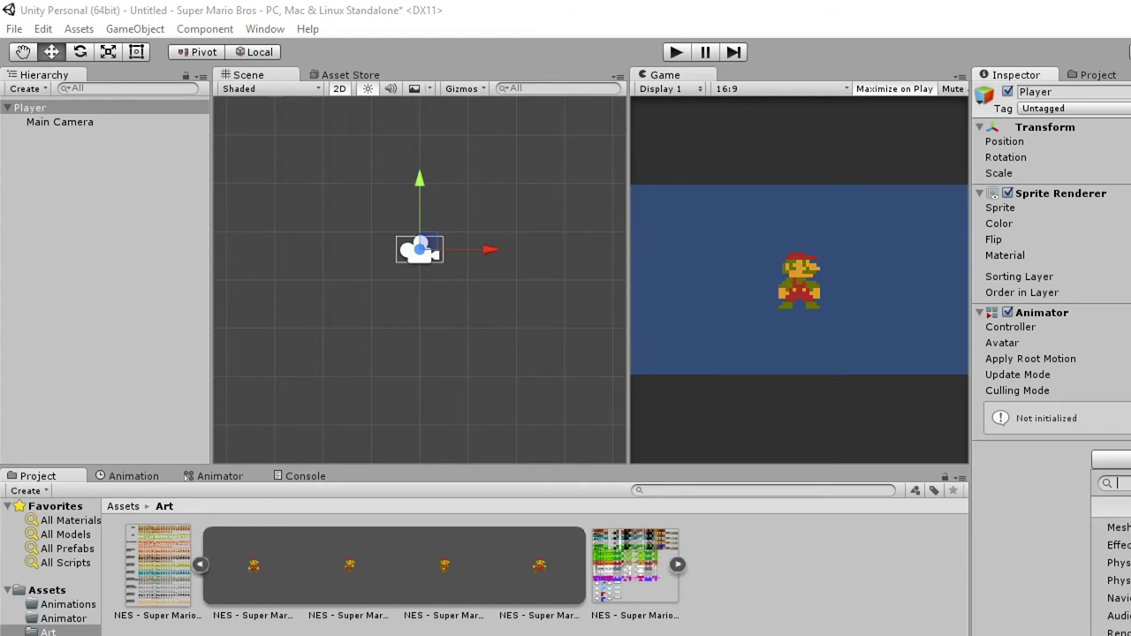
key("Return")
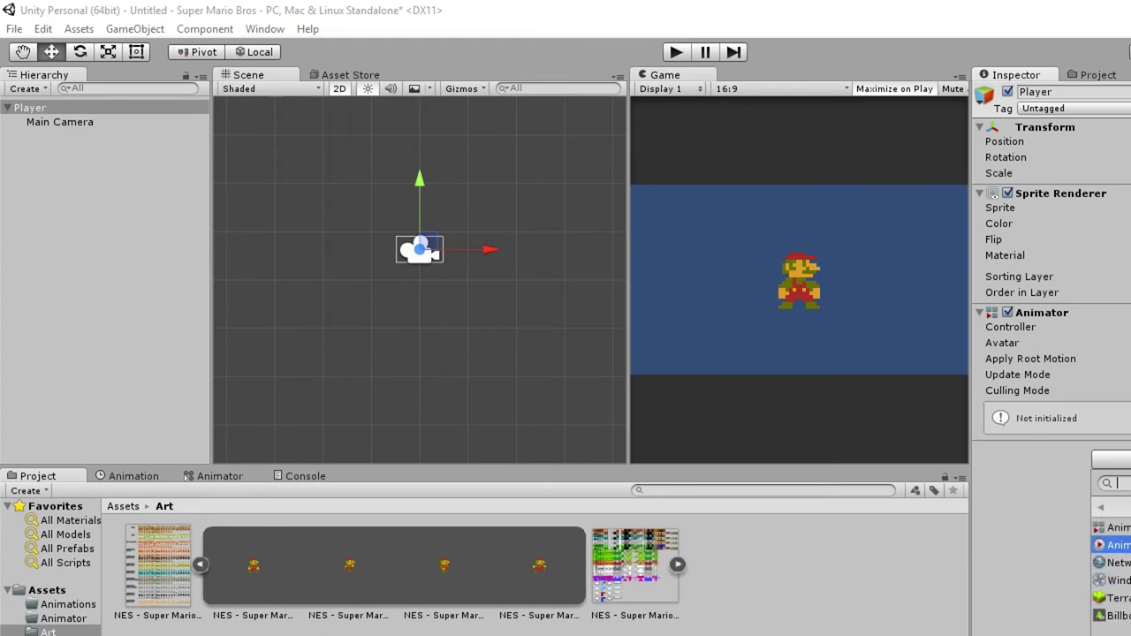
key("Return")
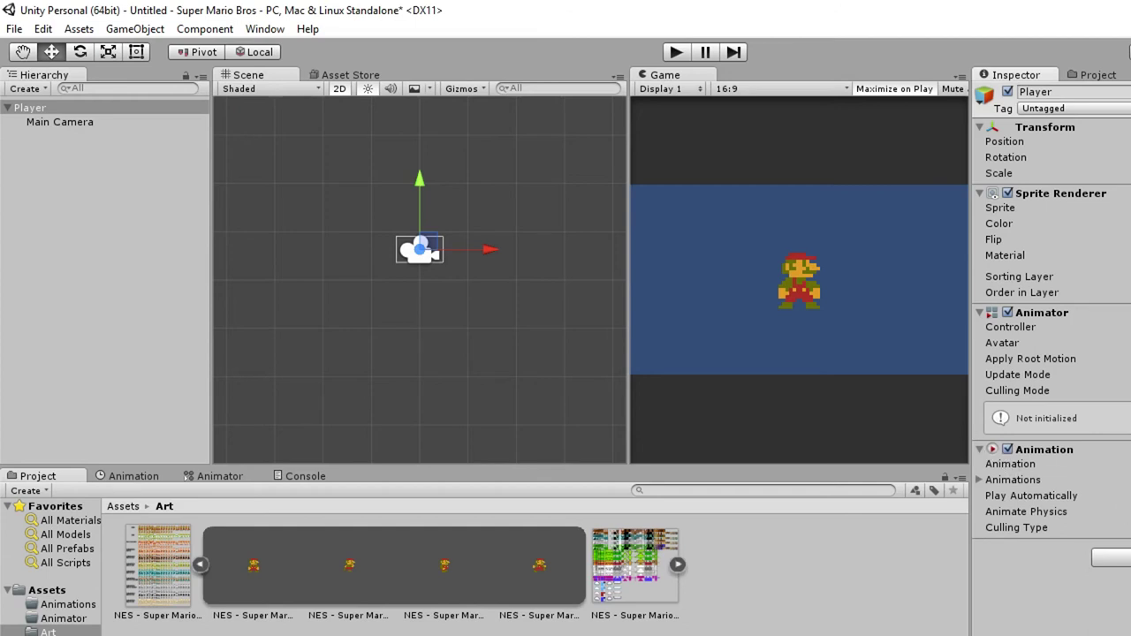
Select the third Mario walking frame and step back and forth through the neighbouring frames.
left_click(369, 568)
key("Right")
key("Right")
key("Left")
key("Left")
key("Right")
key("Right")
key("Left")
key("Left")
key("Right")
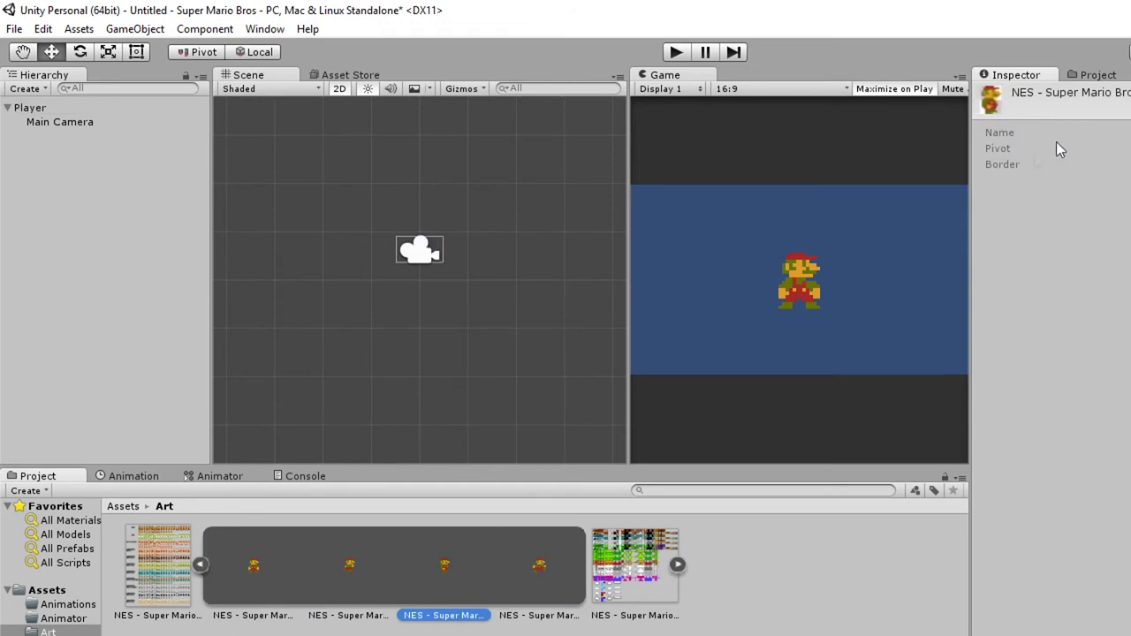
Select the Player object and bring up the Animation view, collapsing the Animation component settings.
left_click(1099, 74)
left_click(1039, 77)
left_click(30, 108)
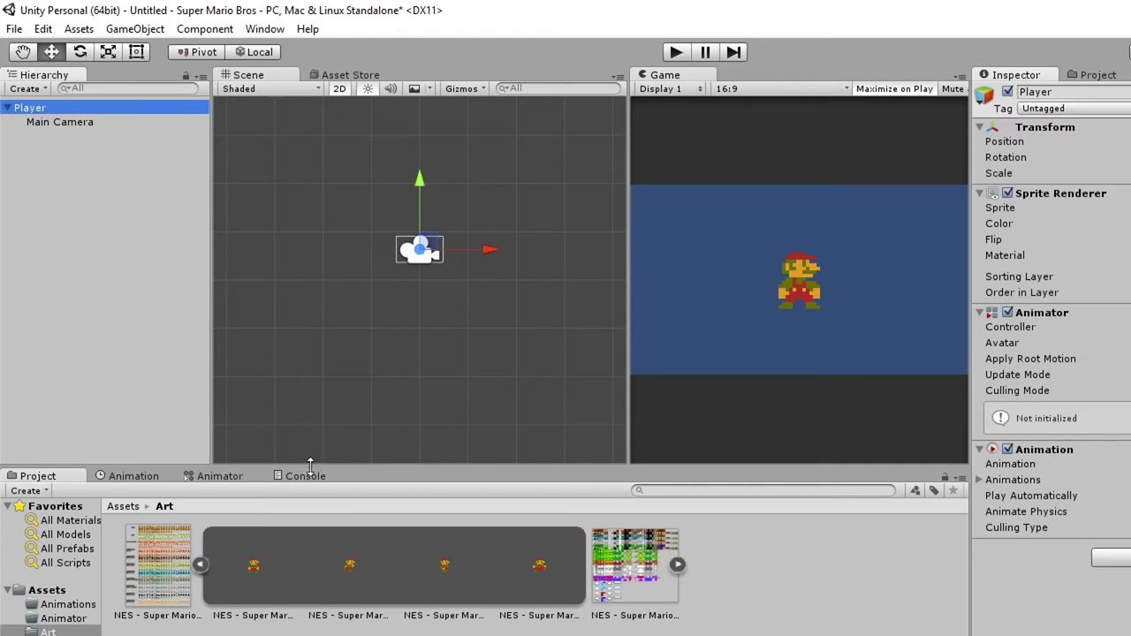
left_click(137, 477)
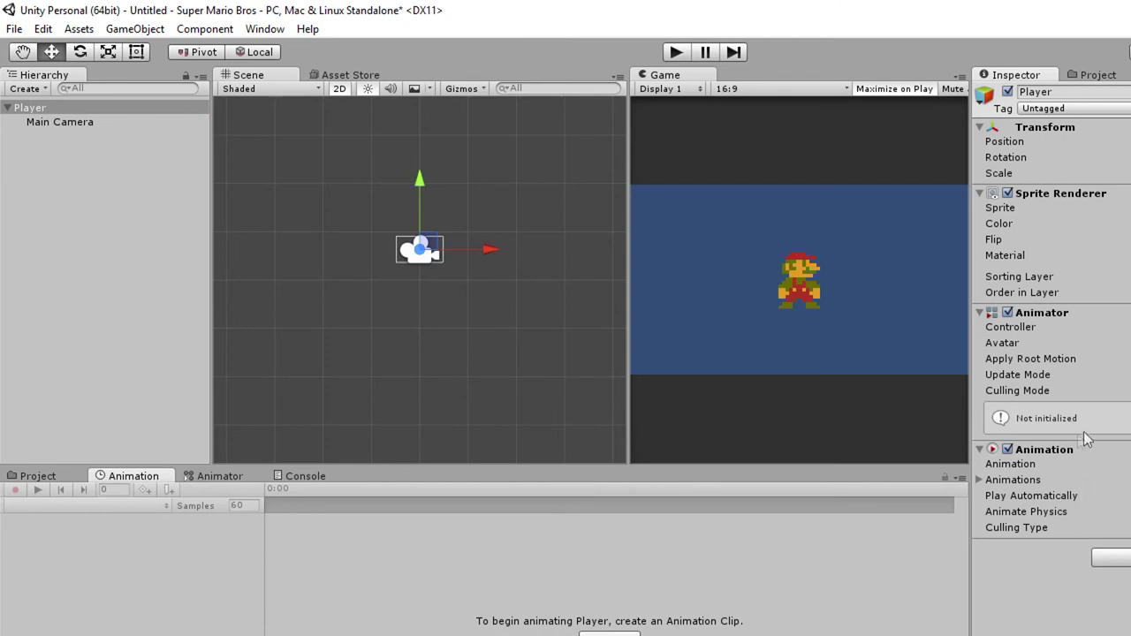
left_click(980, 449)
Create a new animation clip saved as Walking.anim in Assets/Animations.
left_click(610, 633)
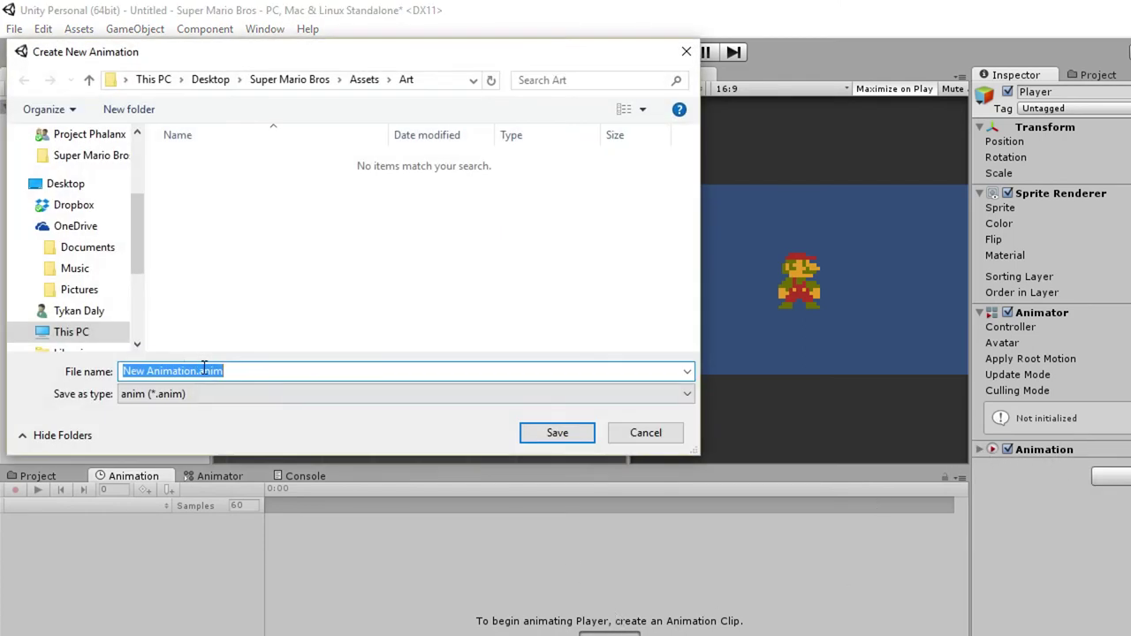
left_click(366, 80)
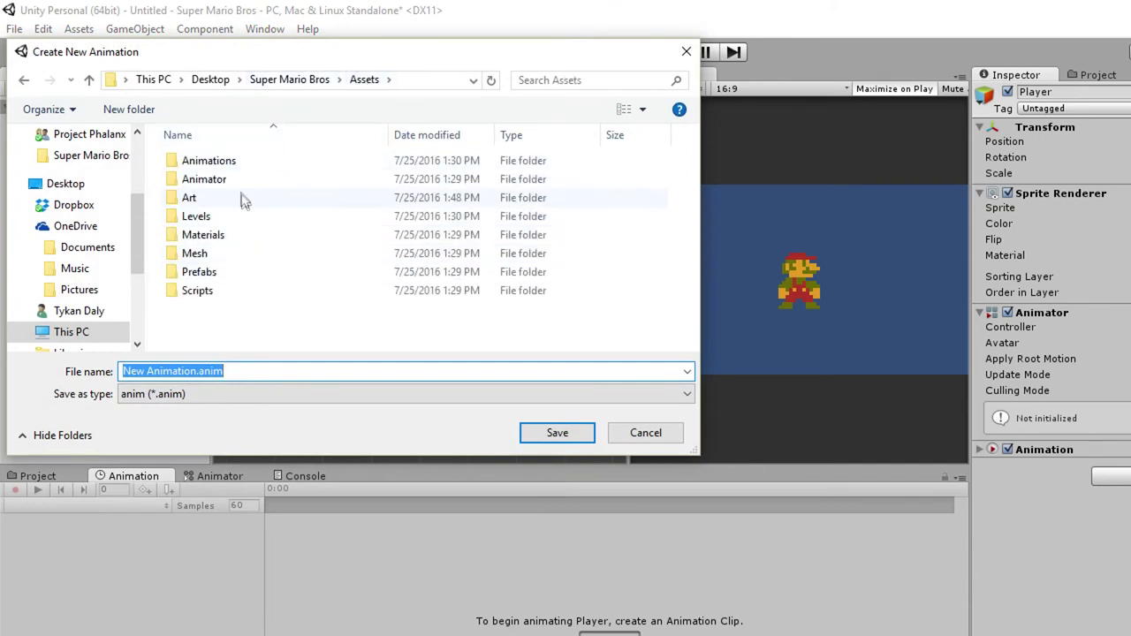
double_click(242, 161)
left_click(197, 372)
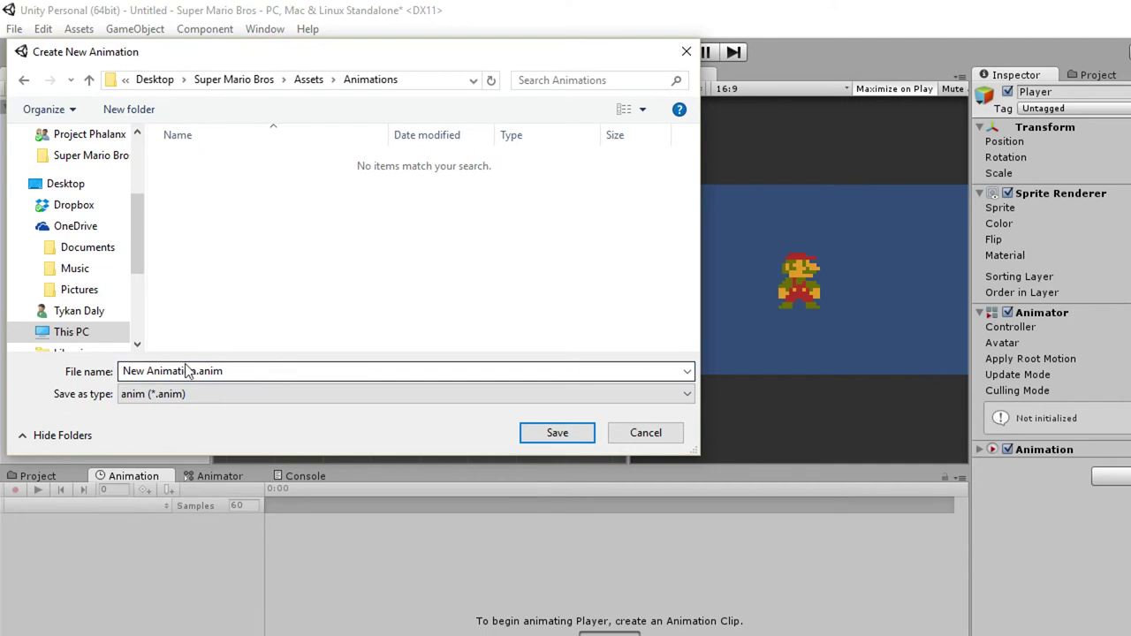
left_click(197, 371)
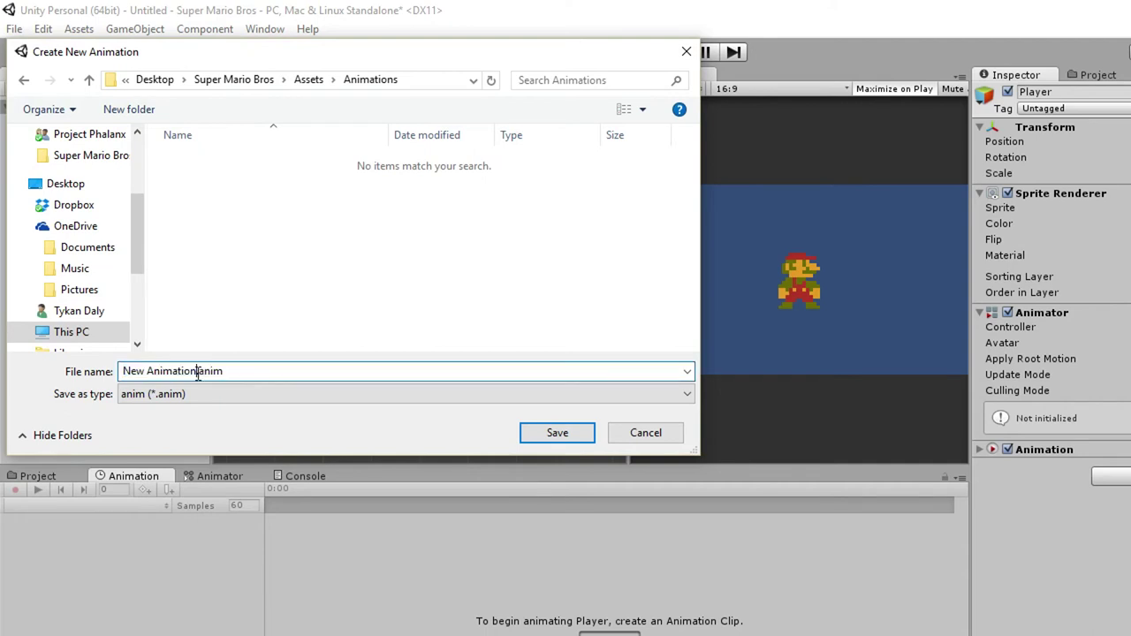
left_click_drag(197, 372, 139, 370)
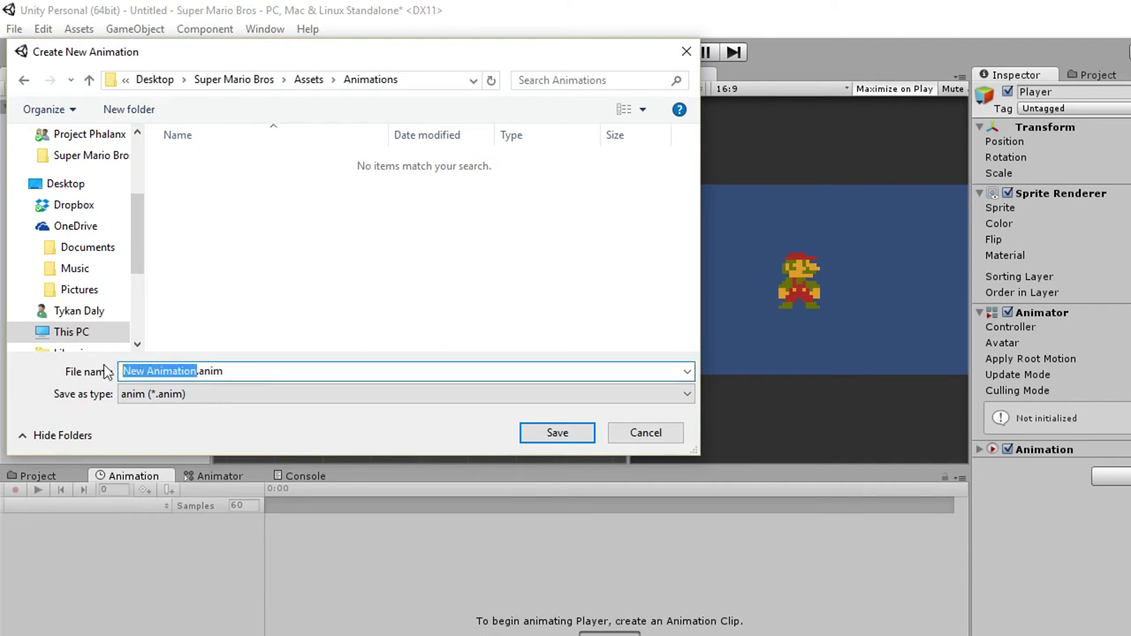
key("BackSpace")
type("Wallo")
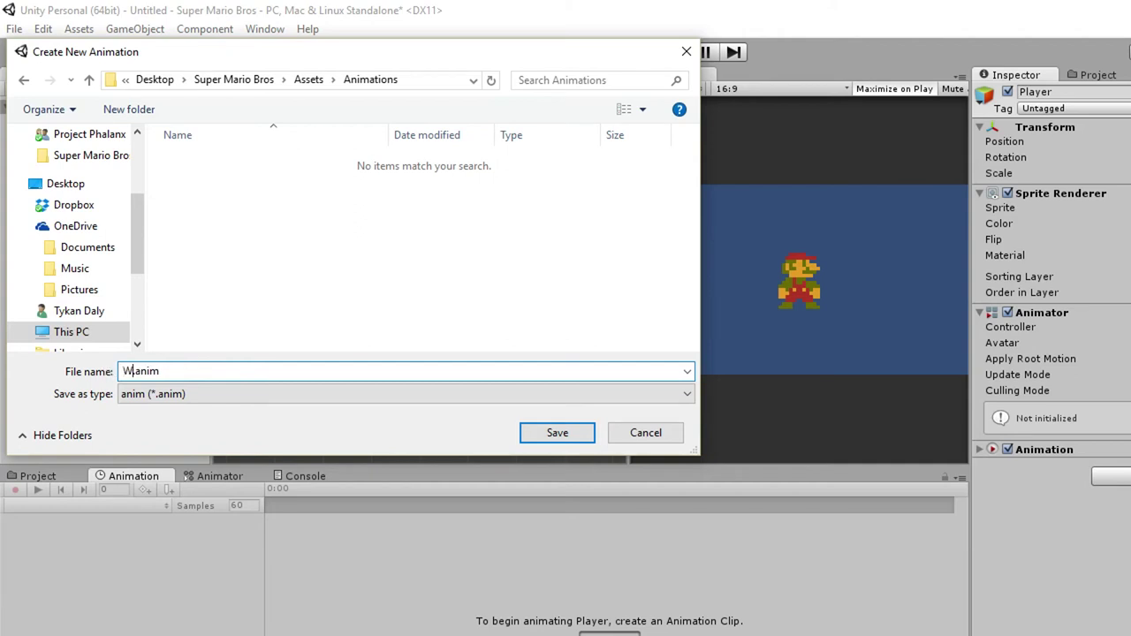
key("BackSpace")
key("BackSpace")
type("king")
key("Return")
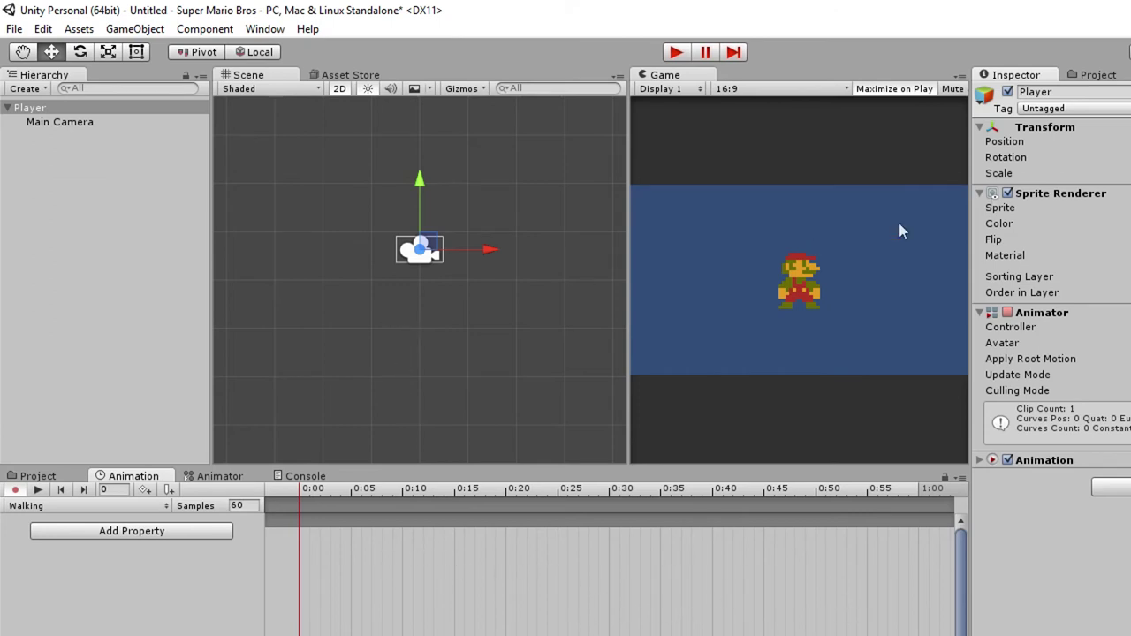
Show the Project assets and select the first sprite sheet in the Art folder beside the Walking timeline.
left_click(1093, 70)
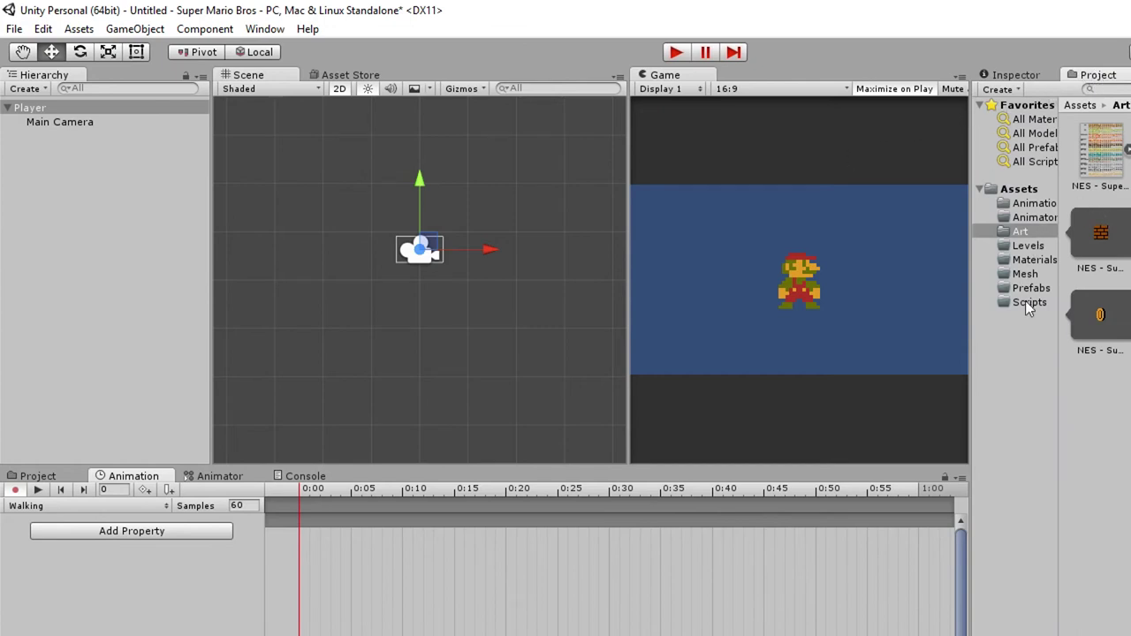
left_click(1121, 146)
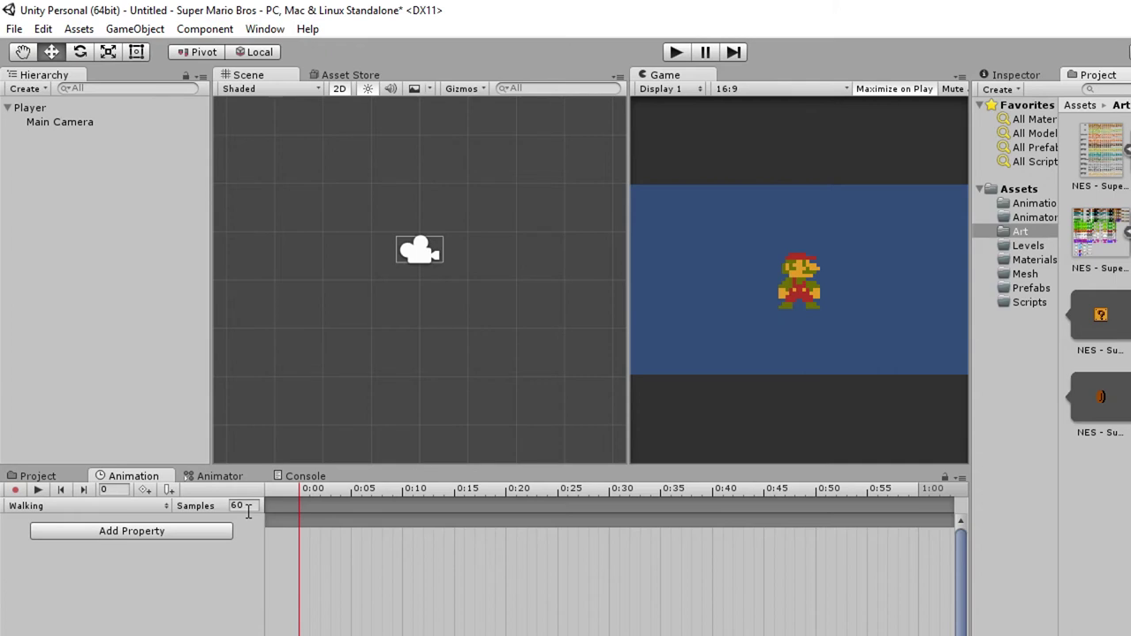
left_click(232, 506)
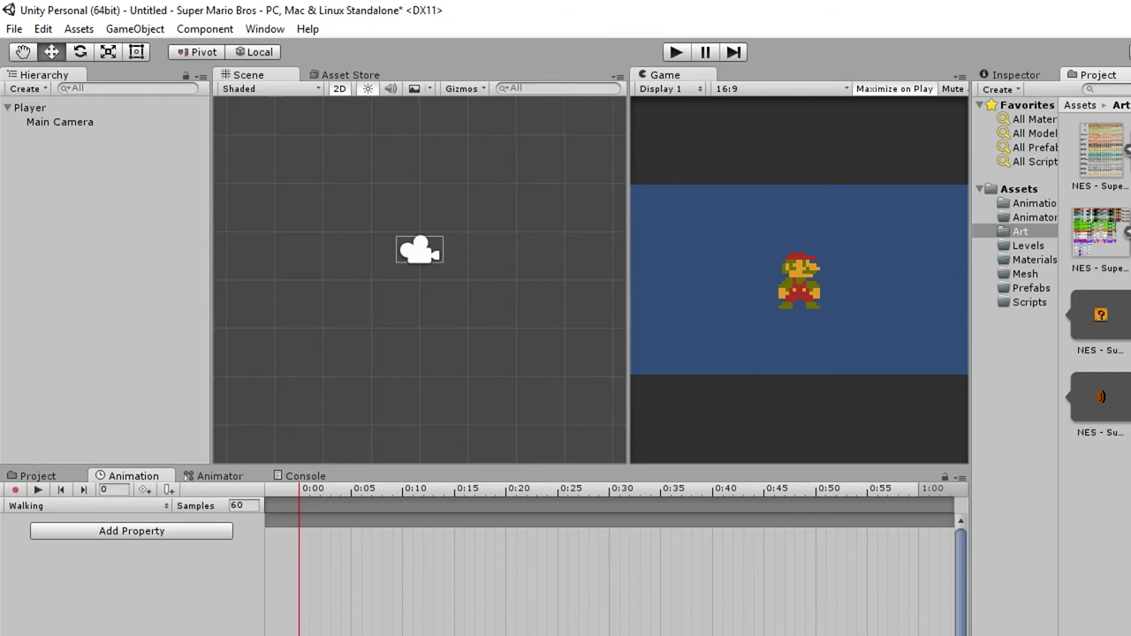
Drag Mario sprite keyframes into the Walking clip at 0:20 and 0:45 and preview them.
left_click_drag(961, 367, 519, 541)
left_click_drag(1115, 265, 749, 535)
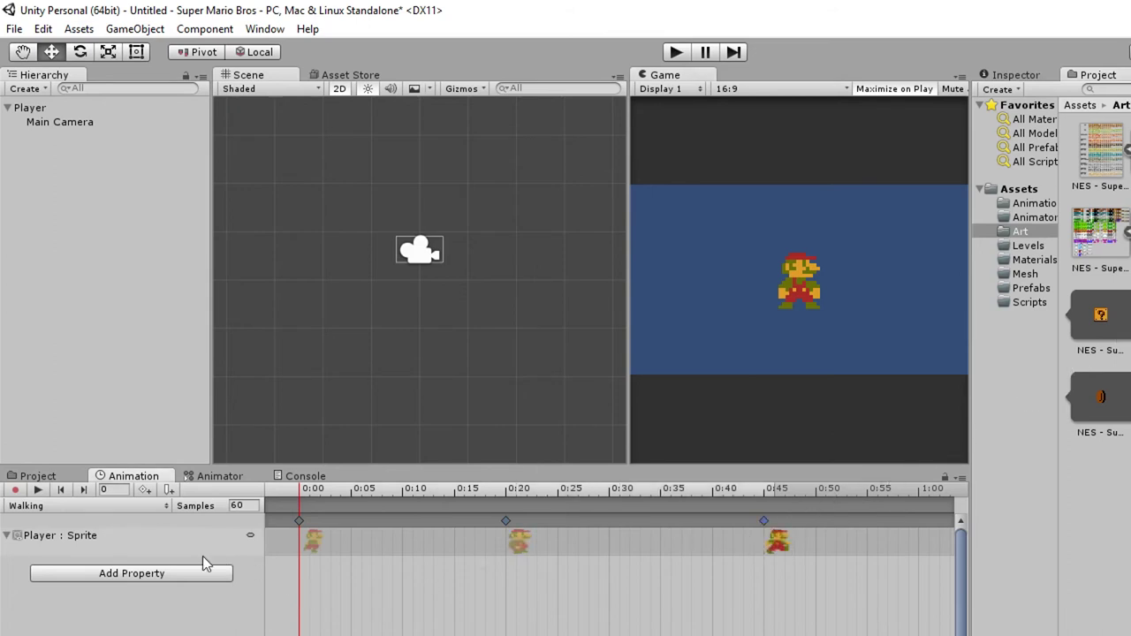
left_click(37, 491)
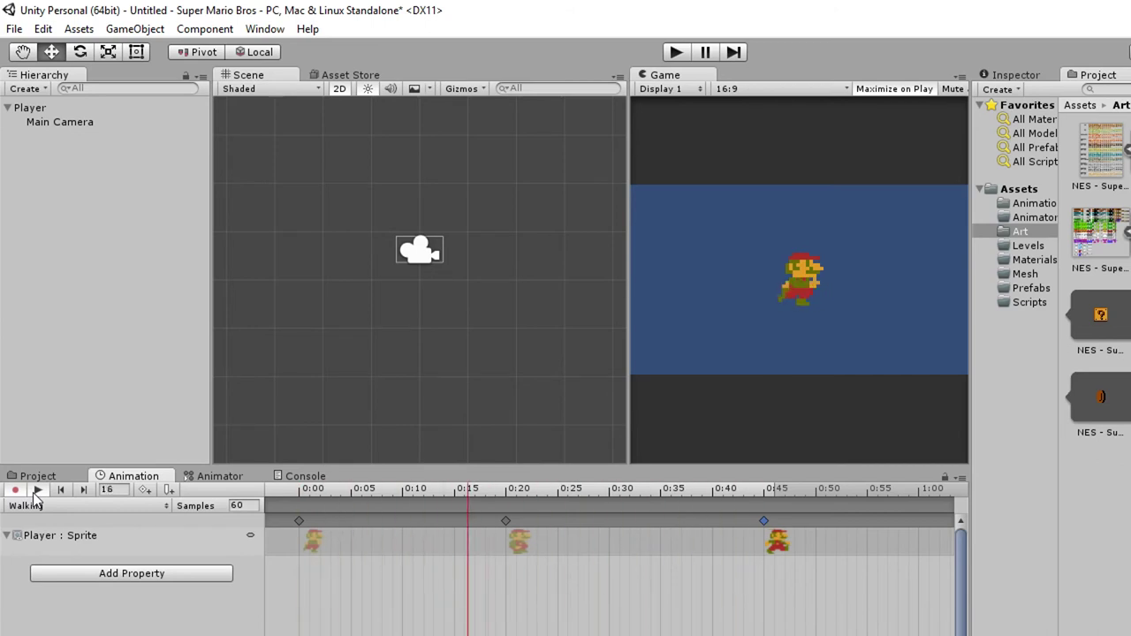
left_click(125, 509)
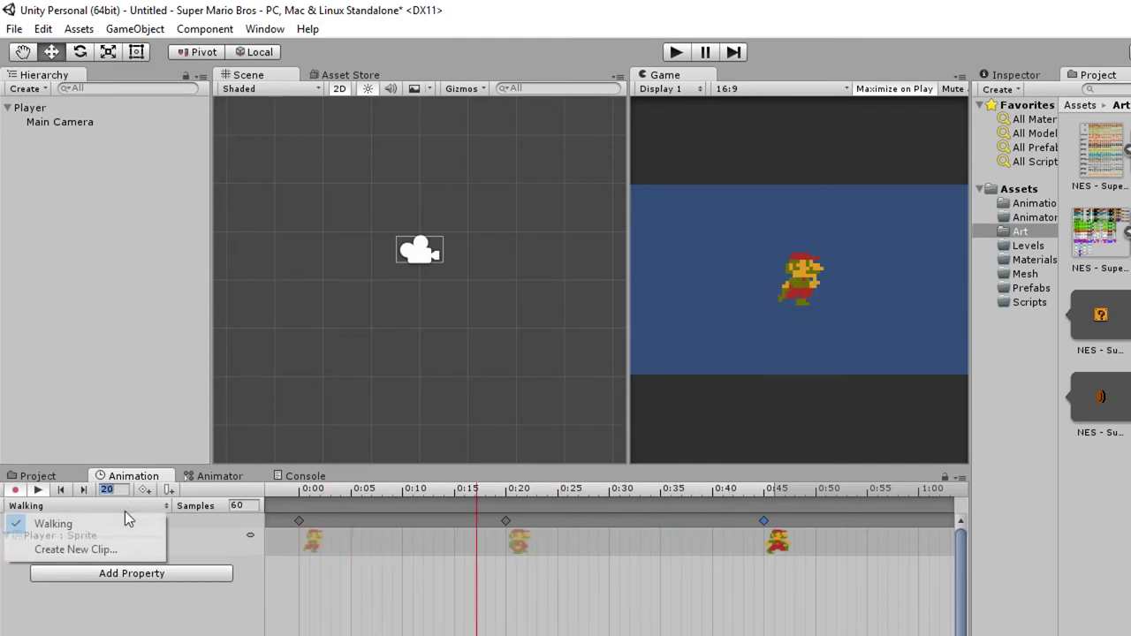
left_click(119, 500)
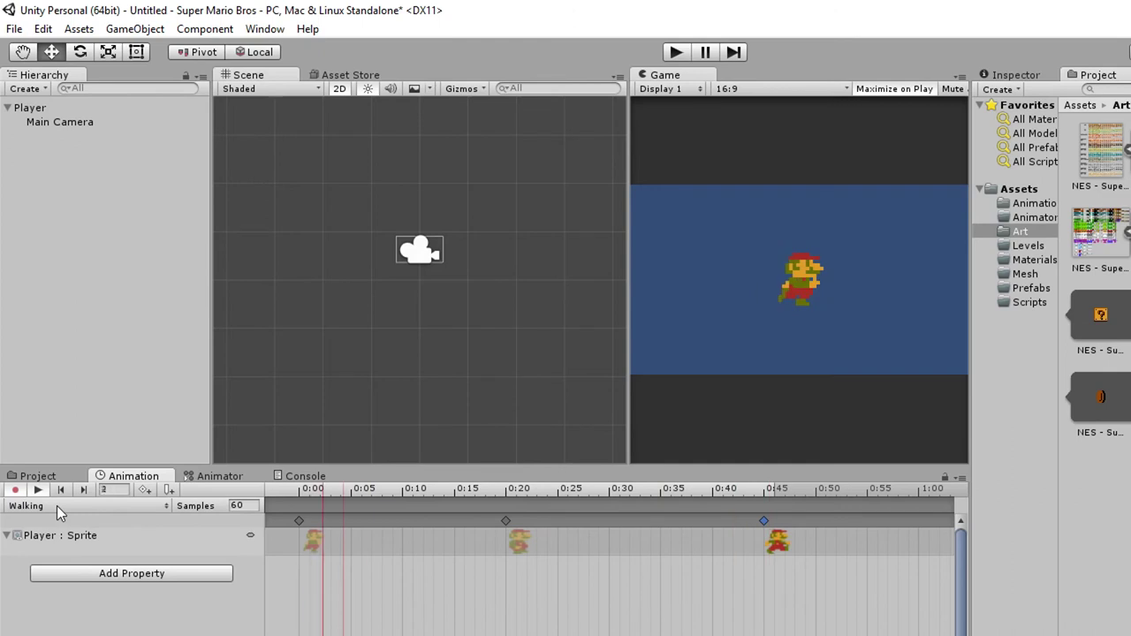
left_click(38, 490)
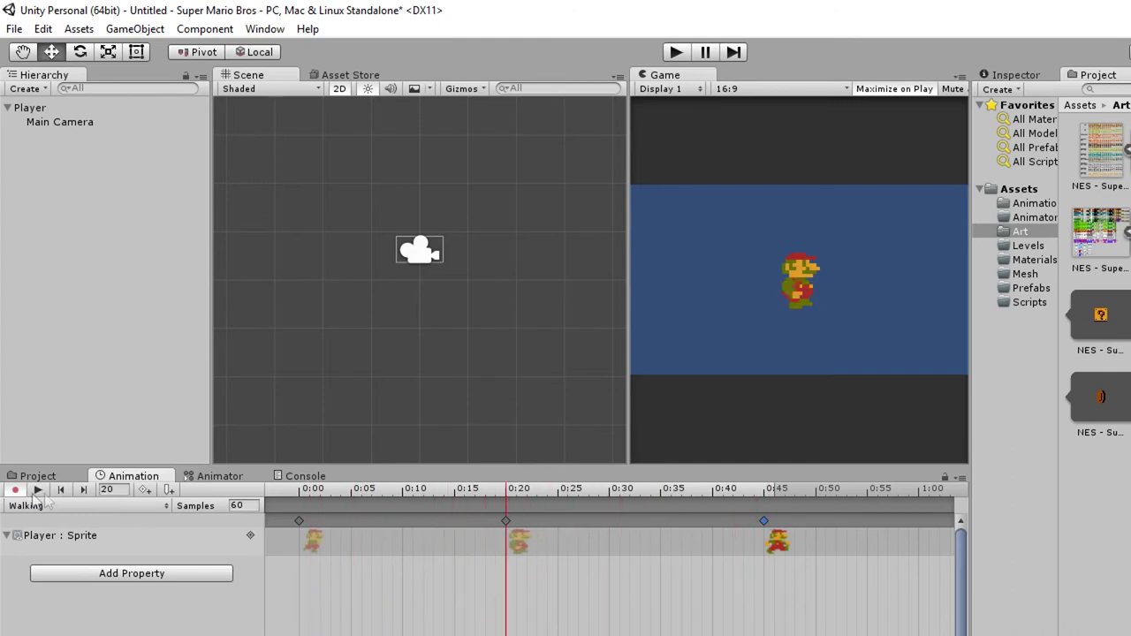
Delete the old Walking keyframes at 0:45, 0:20 and 0:00.
left_click(782, 546)
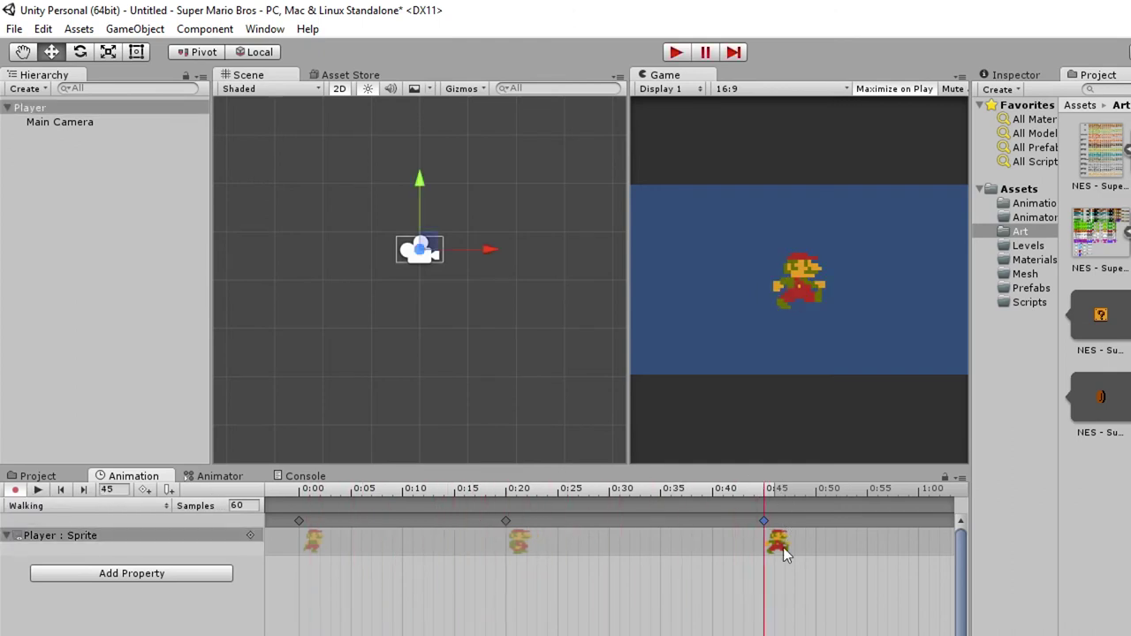
key("Delete")
left_click(521, 551)
key("Delete")
left_click(299, 541)
key("Delete")
Set Samples to 3 and add Mario sprite keyframes at 0:0, 0:1 and 0:2.
left_click(237, 506)
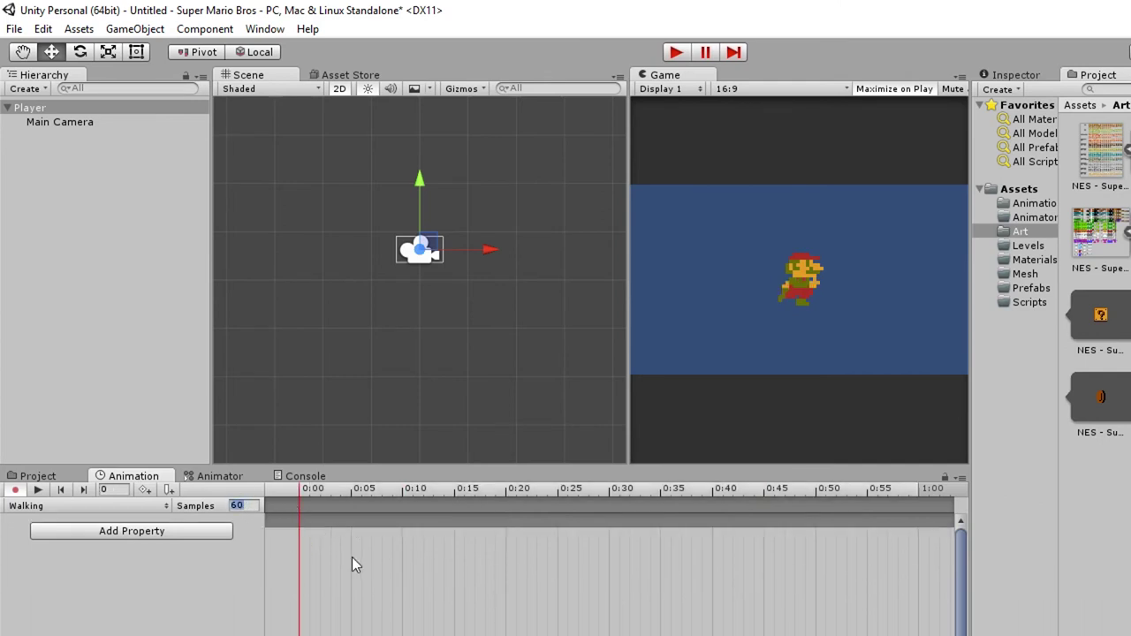
key("BackSpace")
type("3")
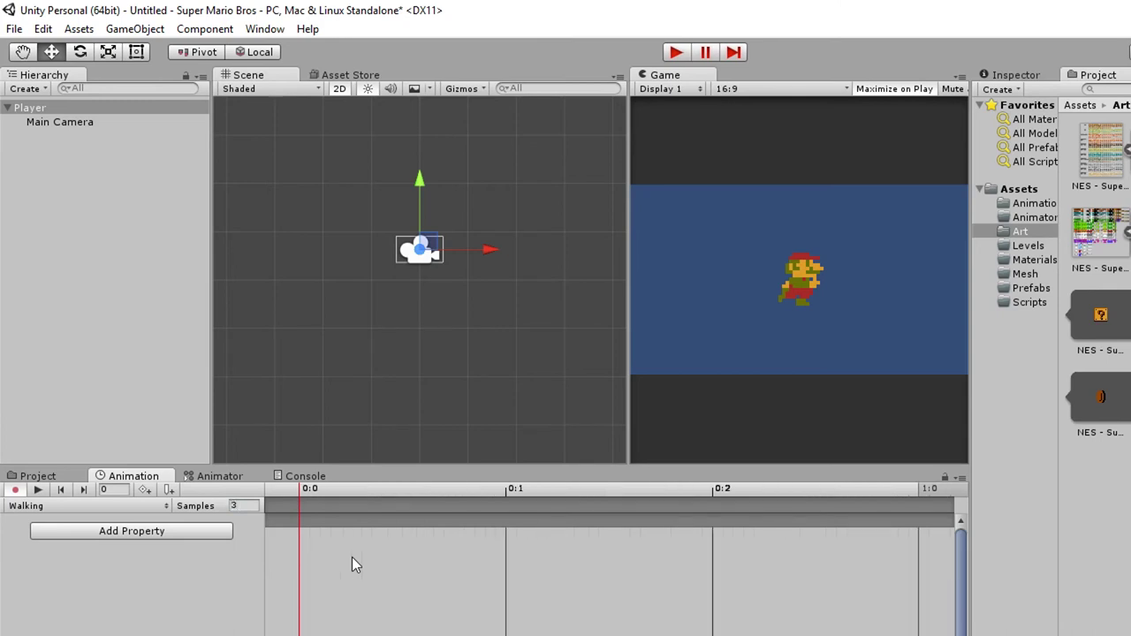
left_click_drag(1101, 234, 313, 553)
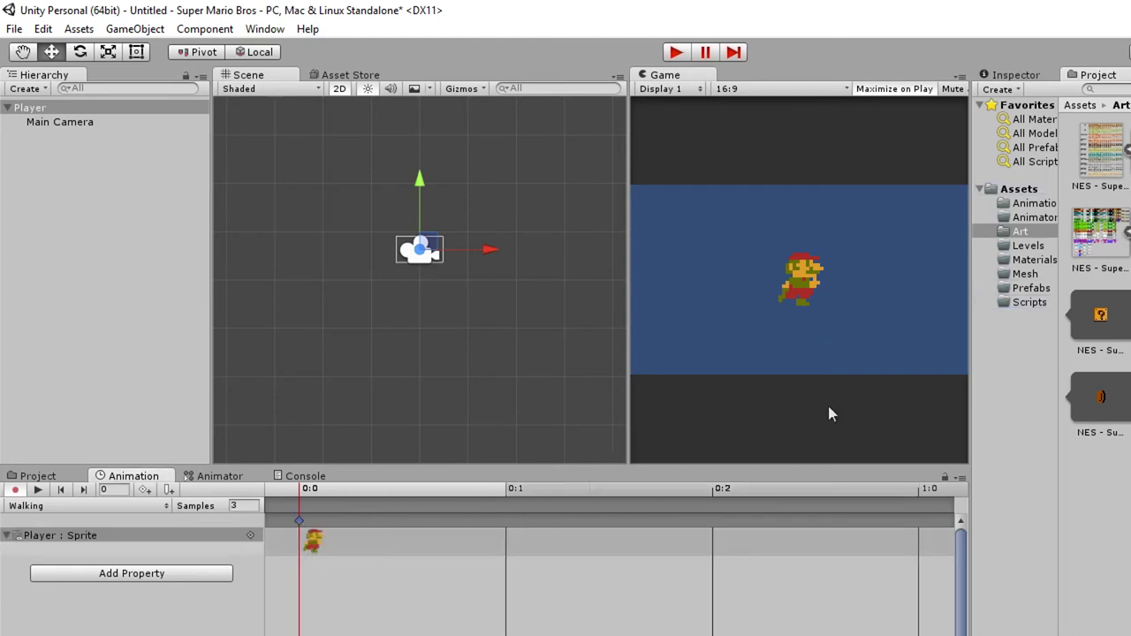
left_click_drag(1101, 234, 523, 544)
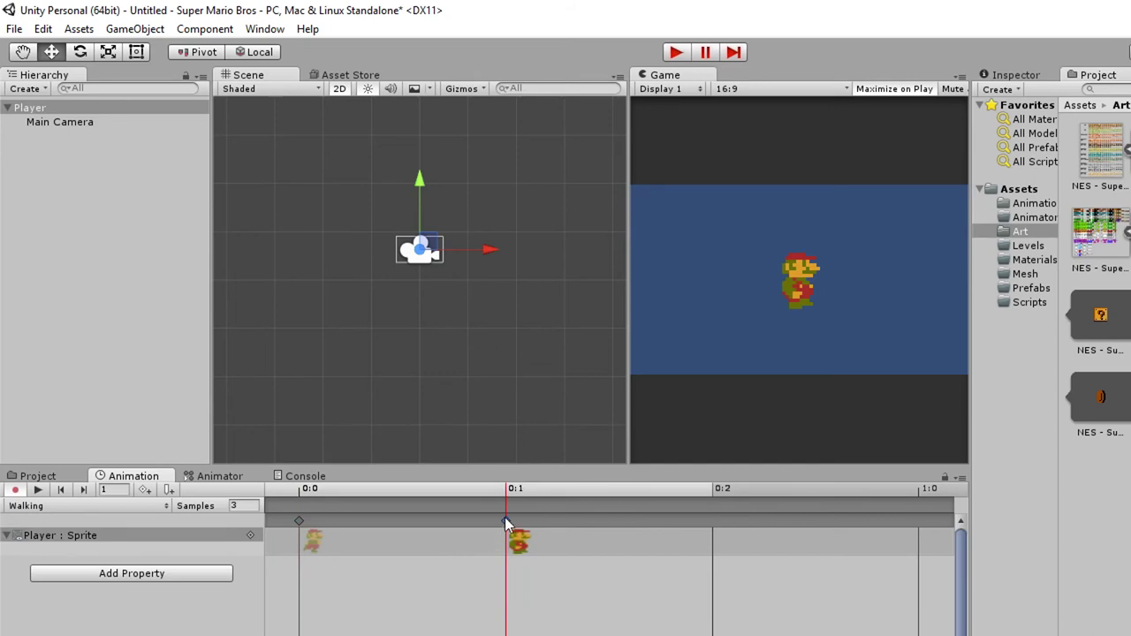
key("ctrl+z")
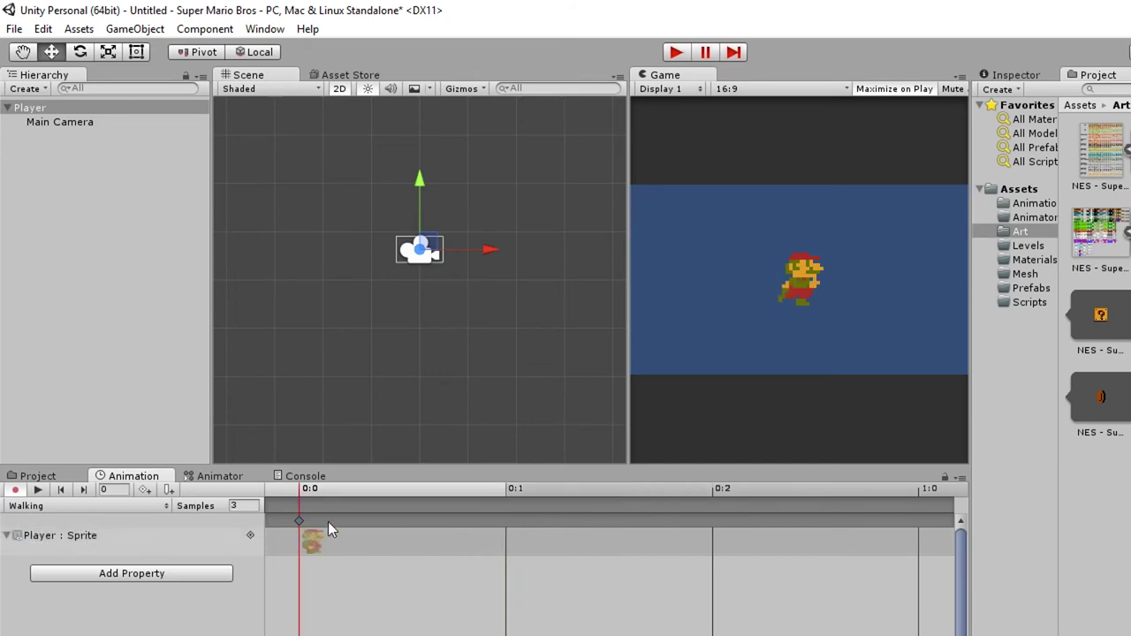
key("ctrl+y")
left_click_drag(1100, 234, 761, 535)
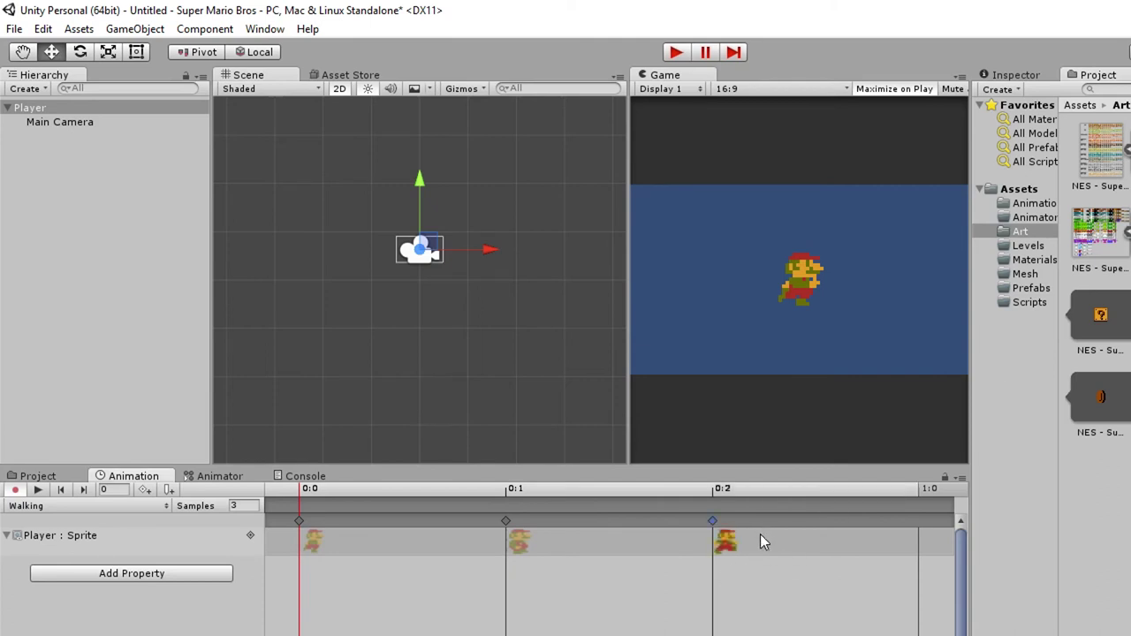
Preview the three-frame animation, shift the 0:1 keyframe, and set Samples to 6.
left_click(37, 490)
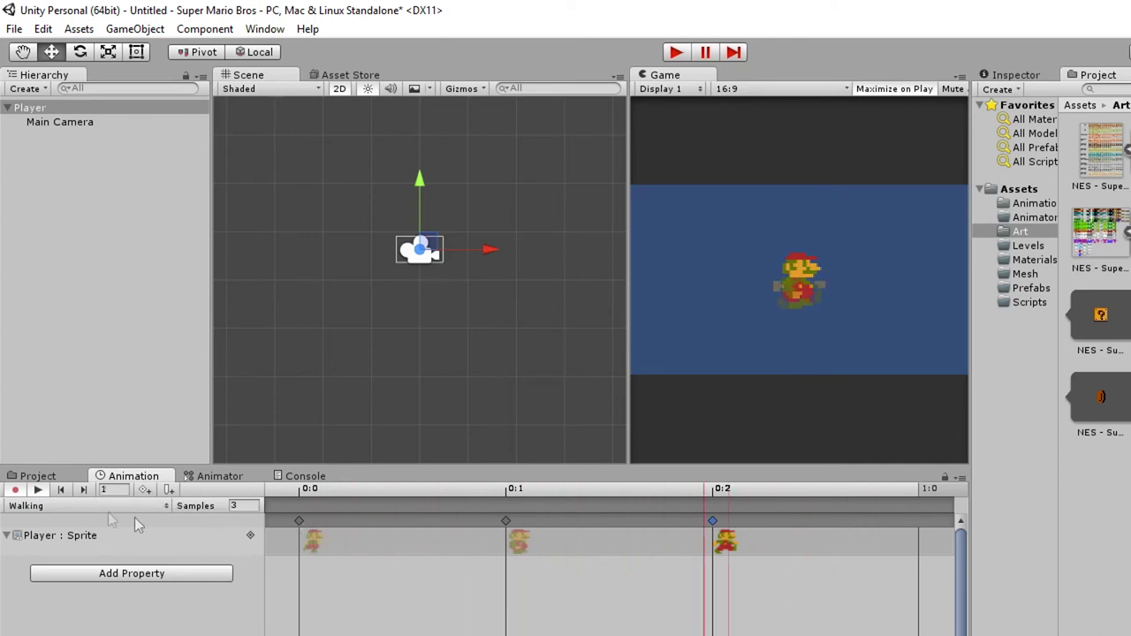
left_click(16, 492)
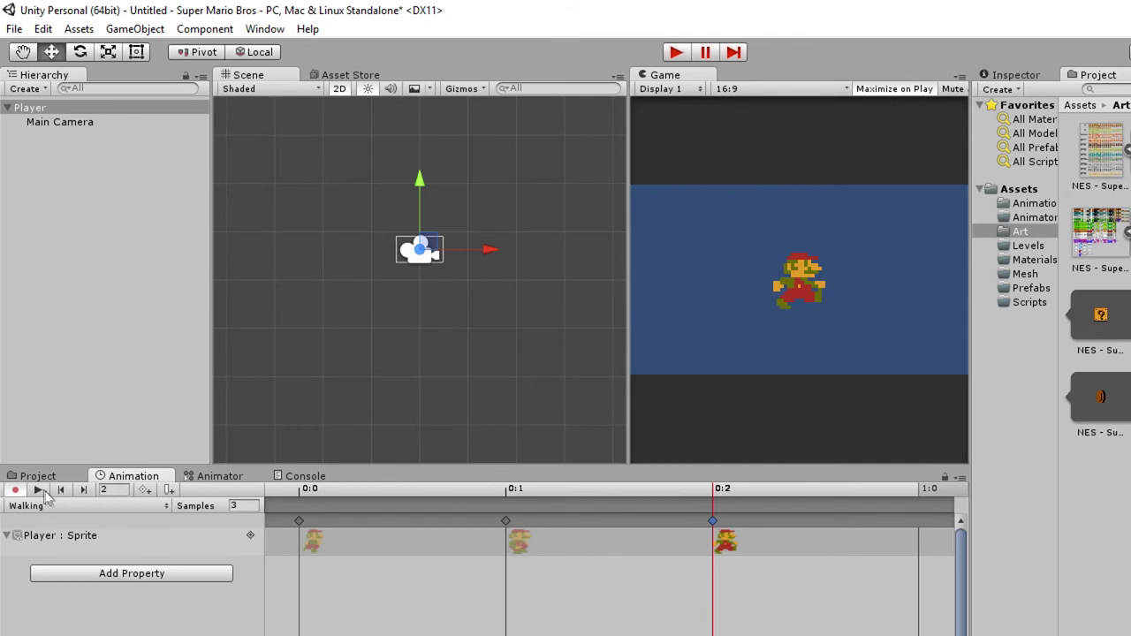
left_click_drag(504, 522, 460, 524)
left_click(251, 506)
type("6")
key("Return")
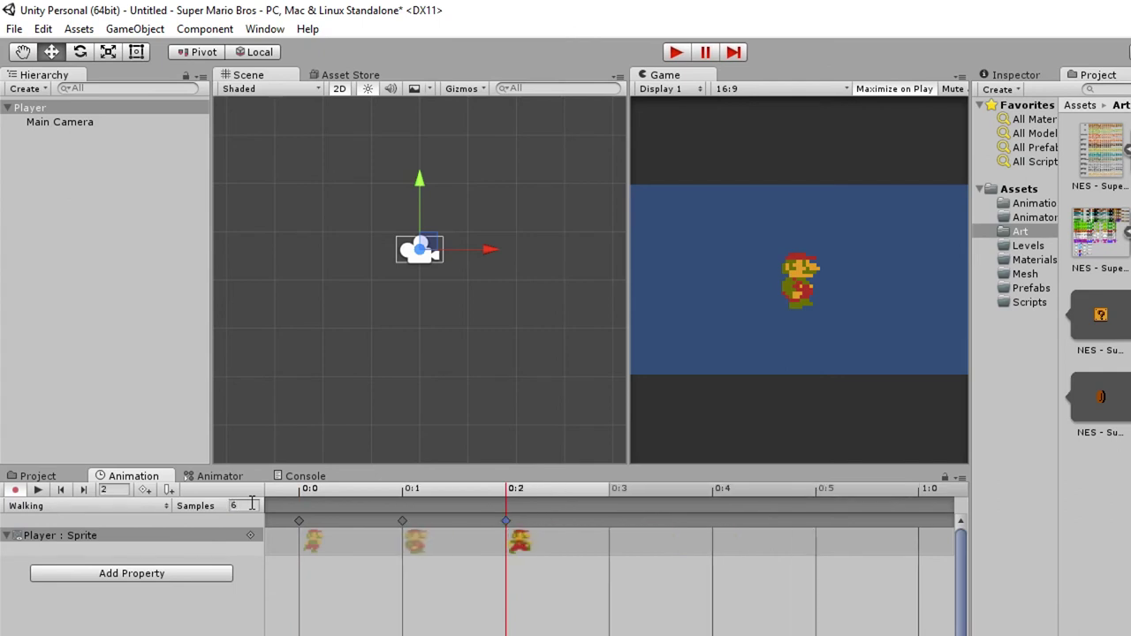
Adjust the middle keyframe and preview the Walking clip at 6 samples.
left_click_drag(400, 522, 372, 534)
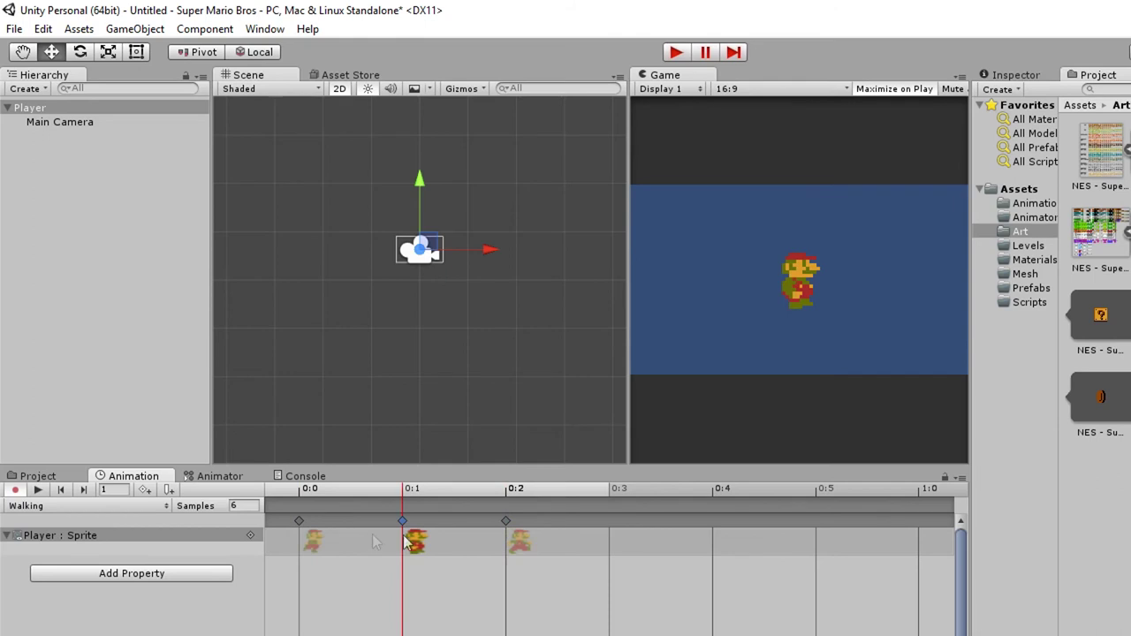
left_click(507, 522)
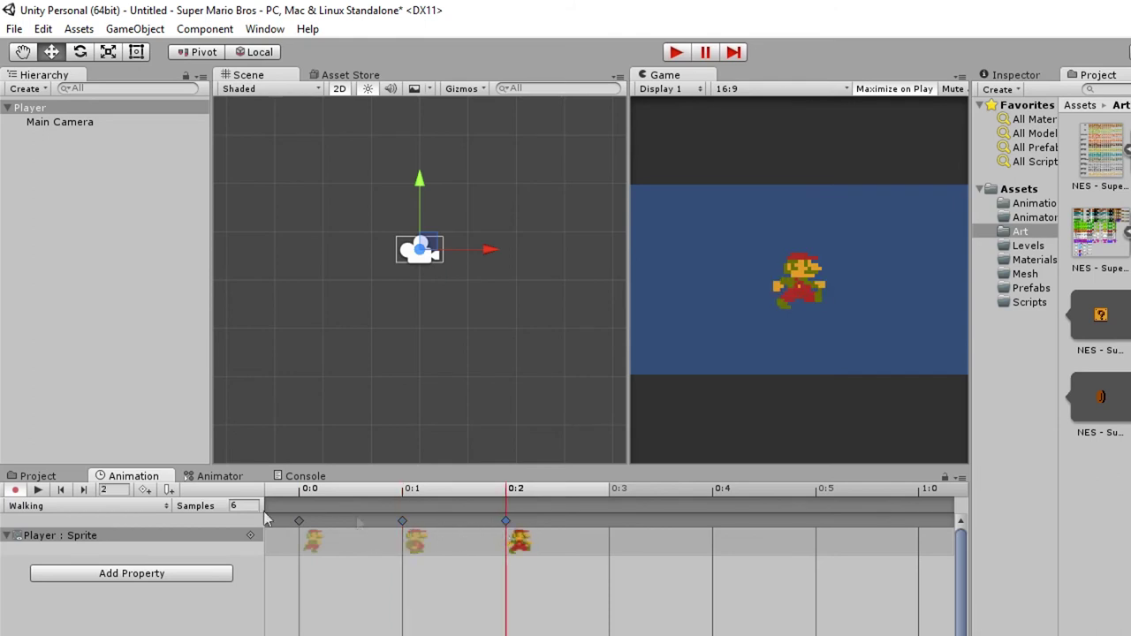
left_click(39, 492)
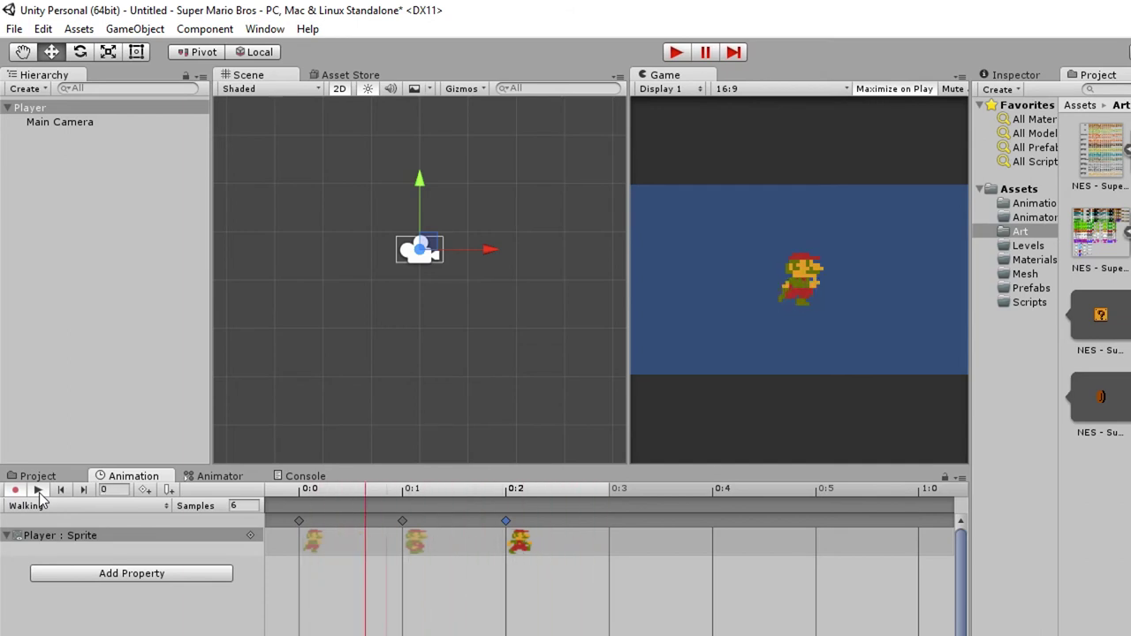
Change Samples to 10, then to 8, stop the preview and show the Animator graph.
left_click(241, 505)
type("10")
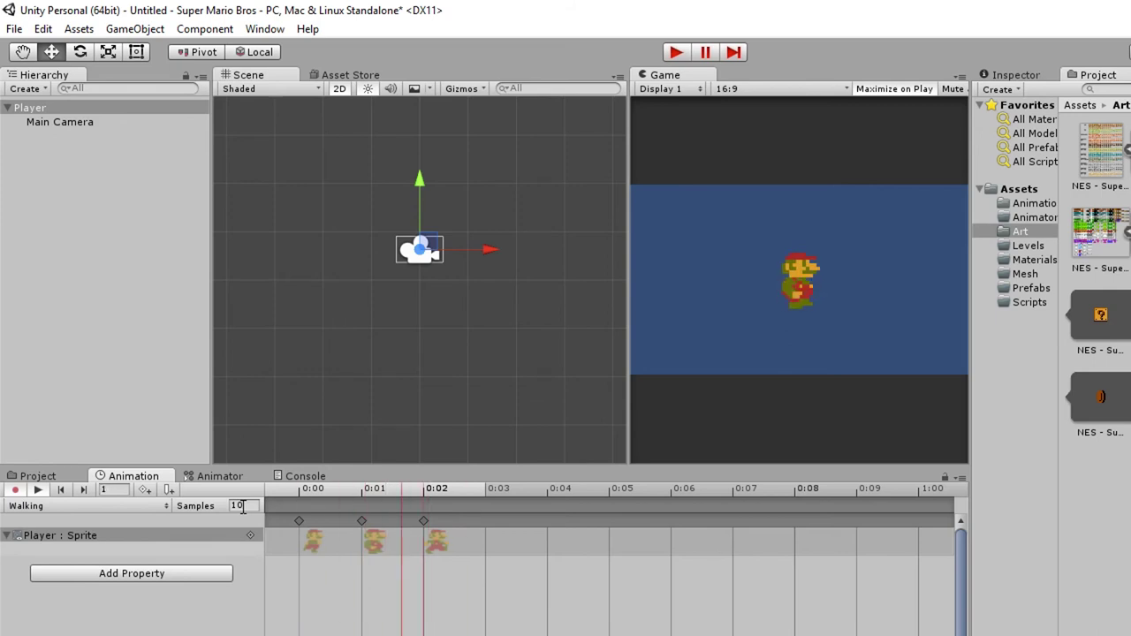
key("BackSpace")
key("BackSpace")
type("8")
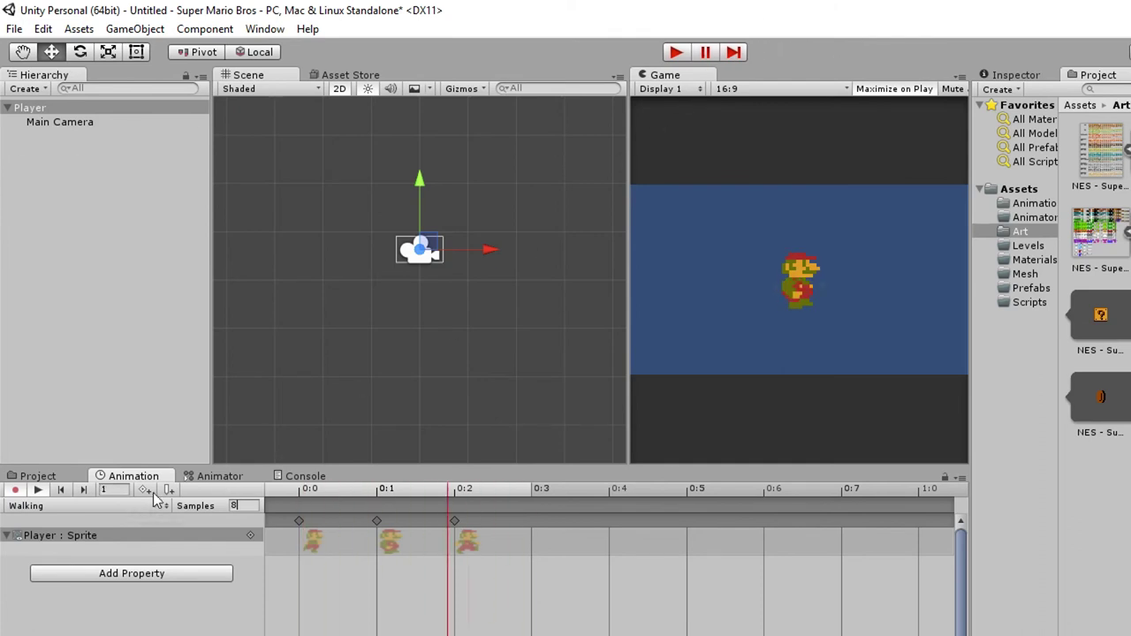
left_click(38, 492)
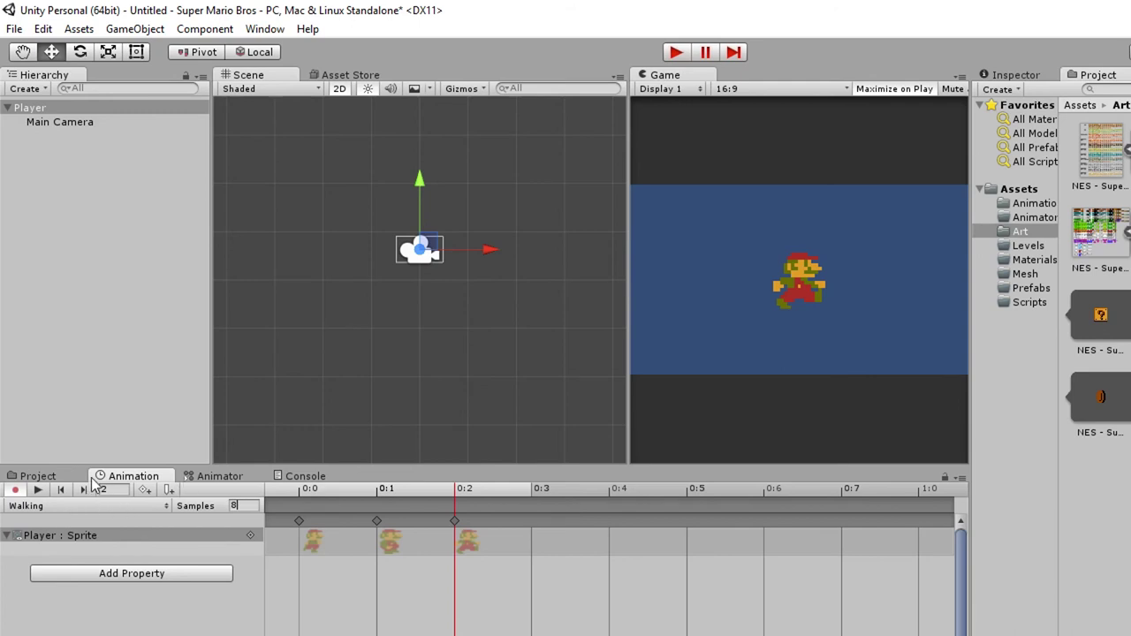
left_click(227, 482)
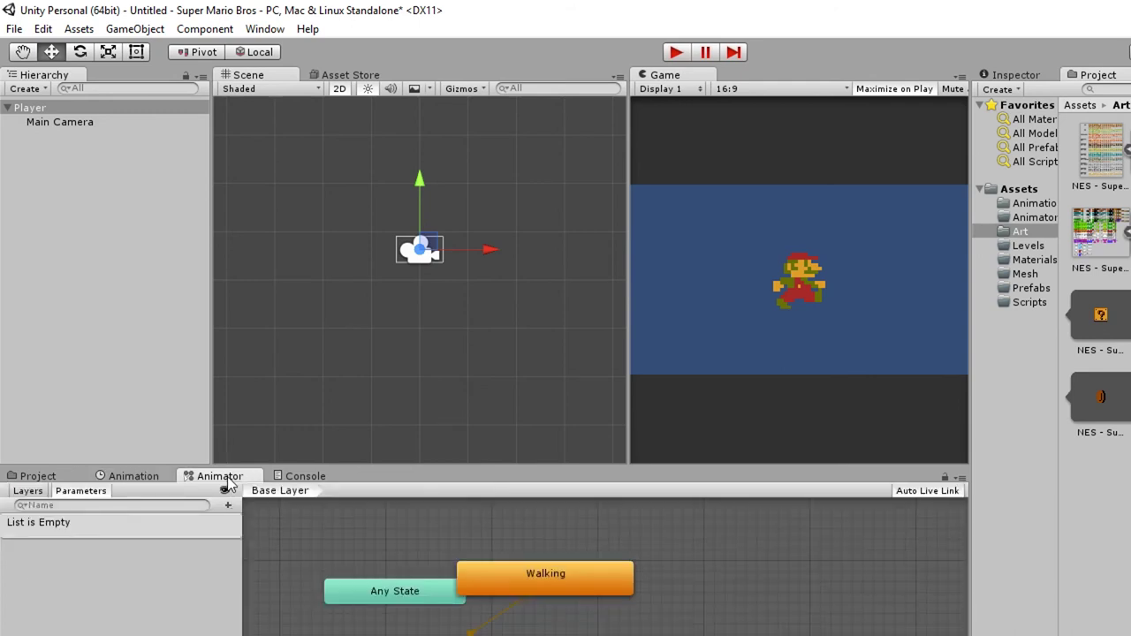
Reposition the Walking state node in the Animator graph.
left_click_drag(542, 575, 715, 544)
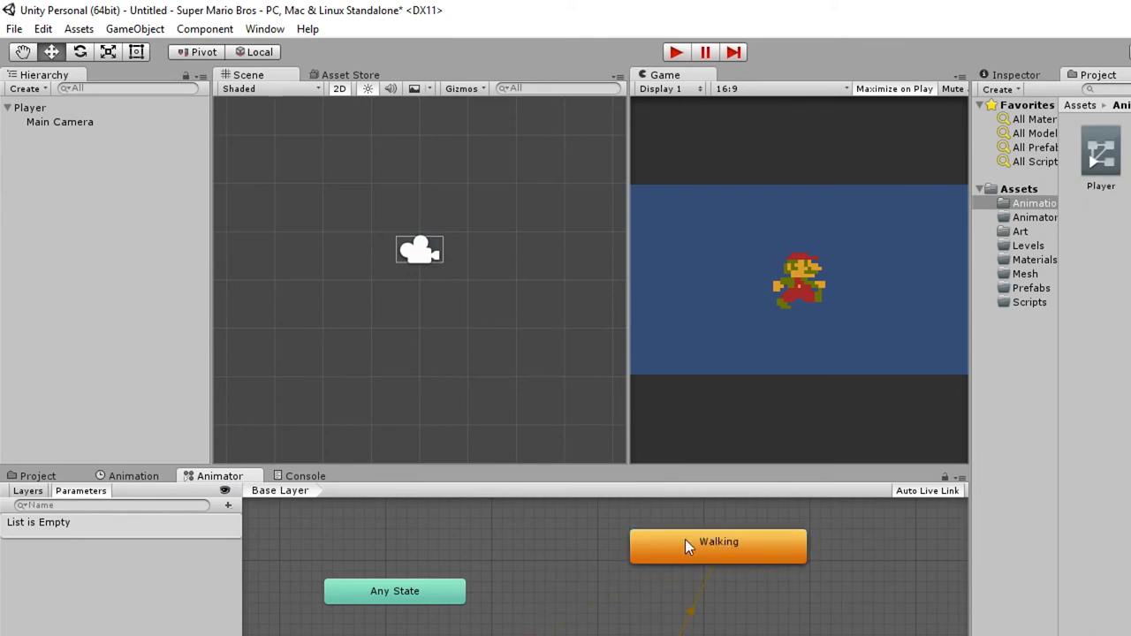
left_click_drag(685, 539, 610, 523)
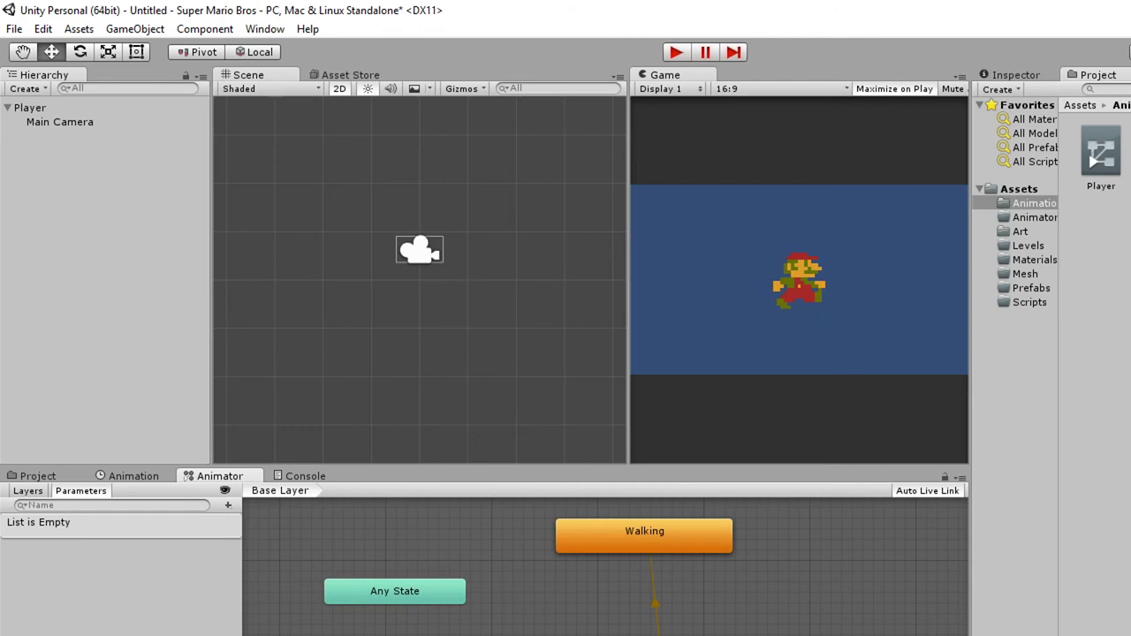
left_click(676, 531)
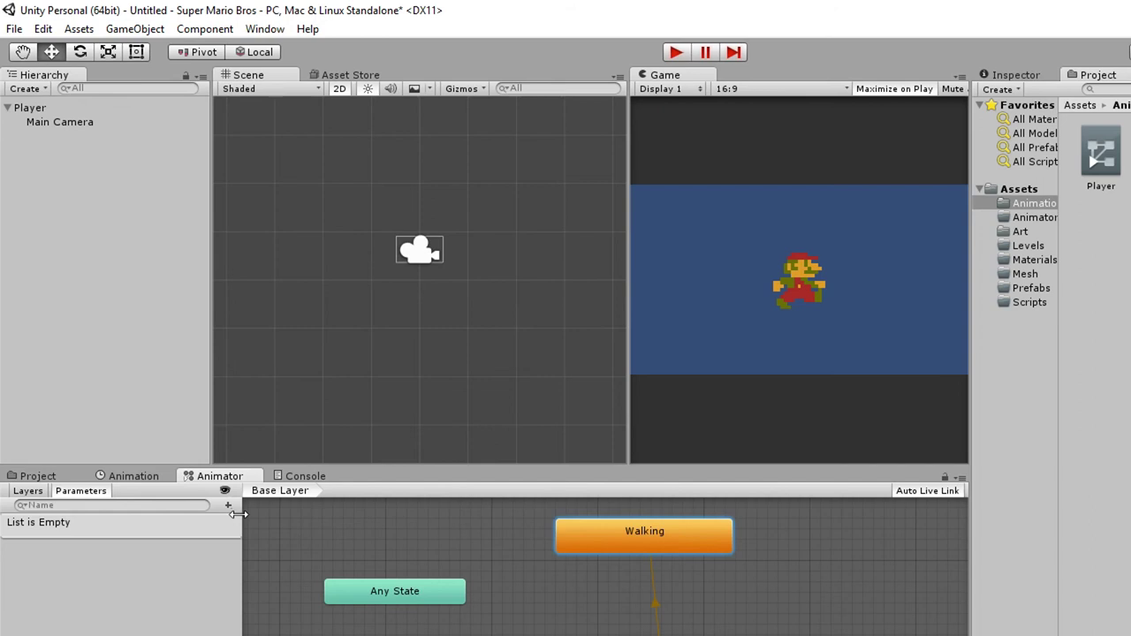
Move the Player animator controller from the Animations folder into the Animator folder.
left_click(42, 477)
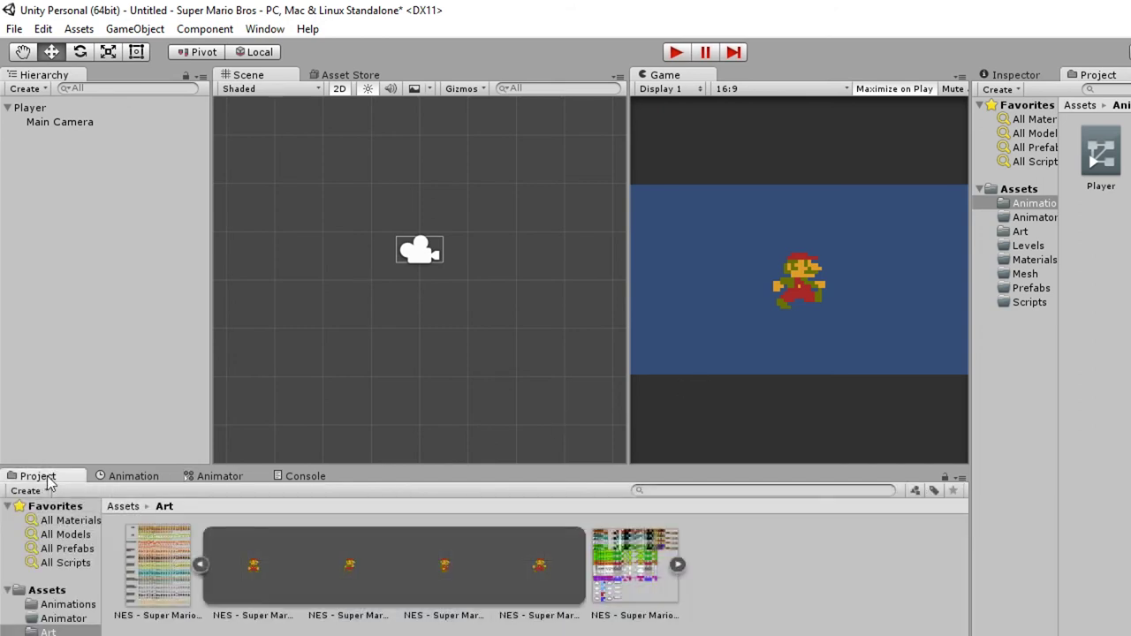
left_click(199, 564)
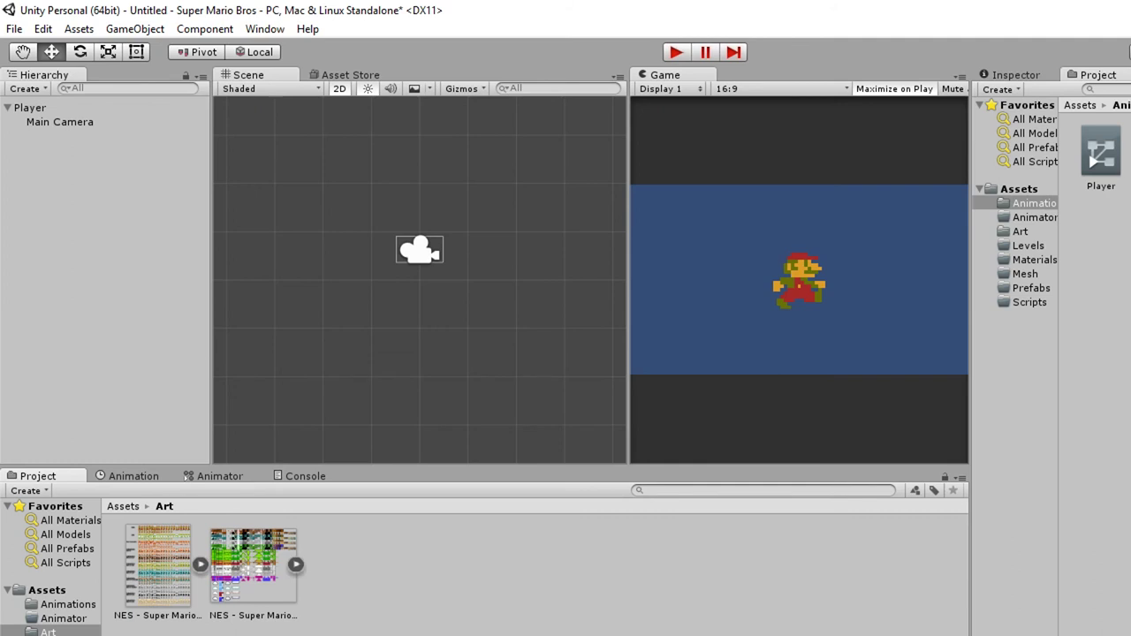
left_click(1107, 163)
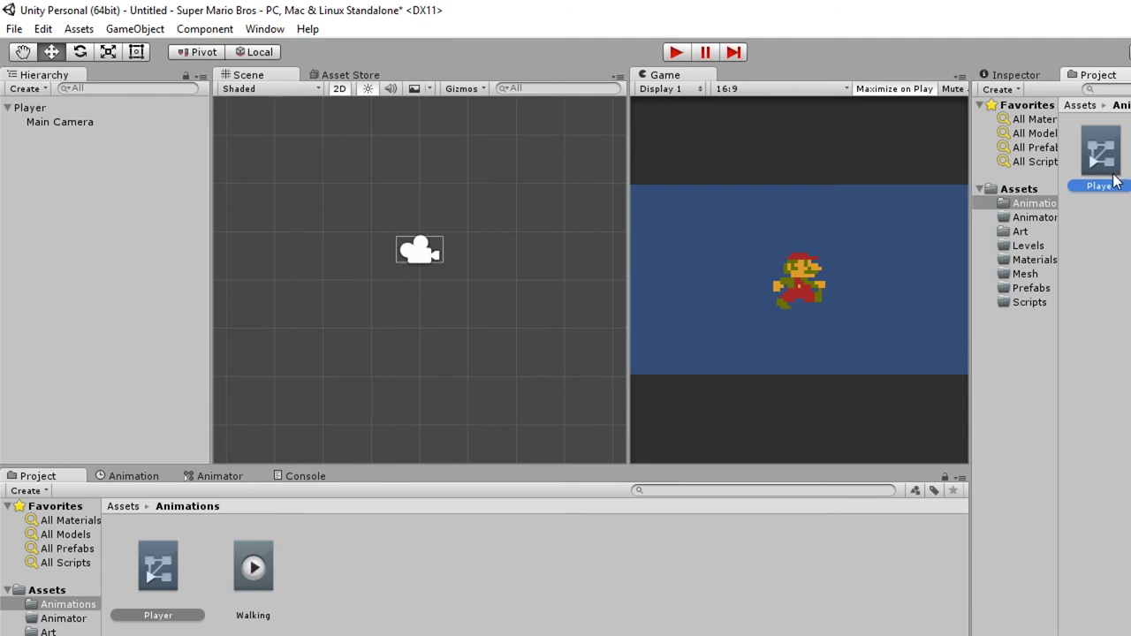
left_click(253, 567)
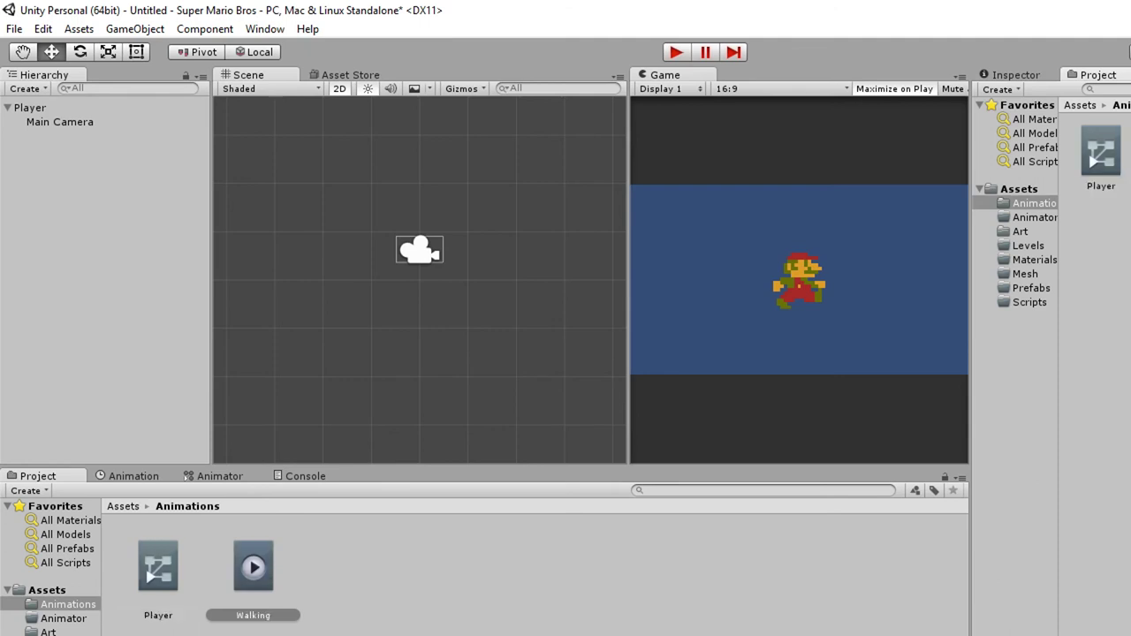
left_click(1100, 153)
left_click_drag(1101, 153, 72, 622)
left_click(71, 620)
left_click(40, 108)
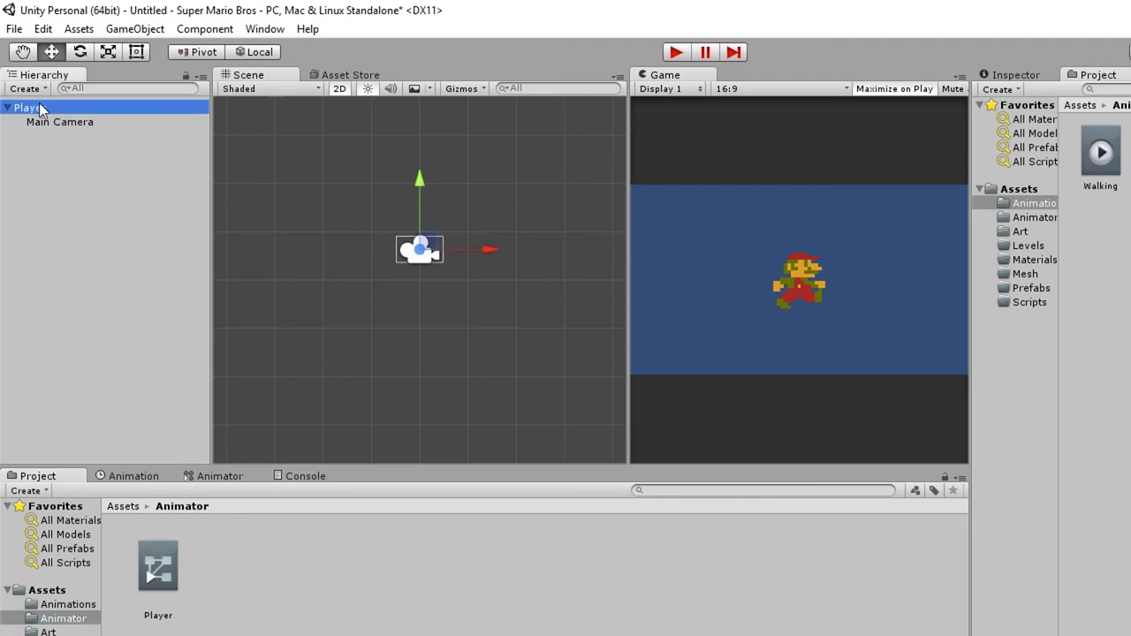
Shift the Player's Walking state node slightly left, then return to the Walking clip timeline.
left_click(1012, 75)
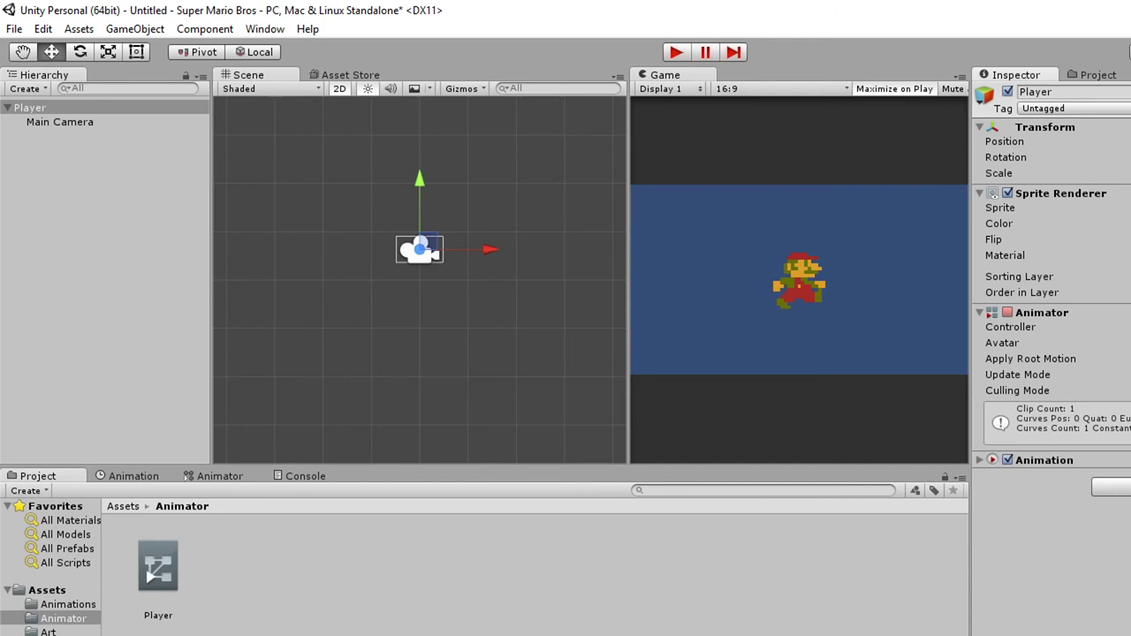
left_click(216, 476)
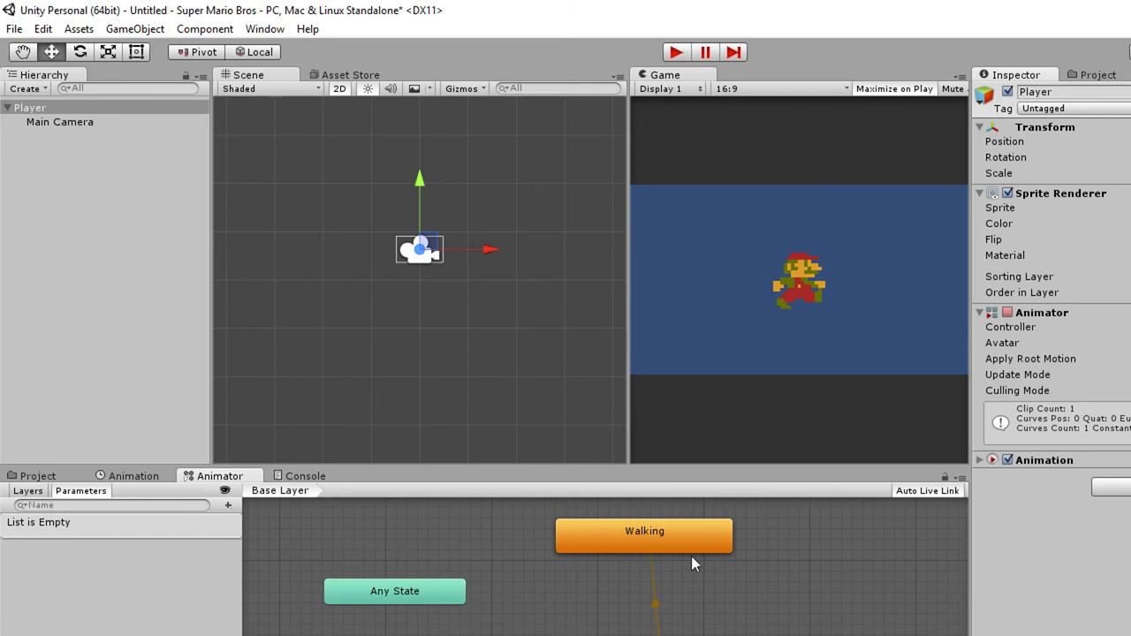
mouse_move(657, 548)
left_mouse_down()
mouse_move(692, 558)
mouse_move(661, 547)
left_mouse_up()
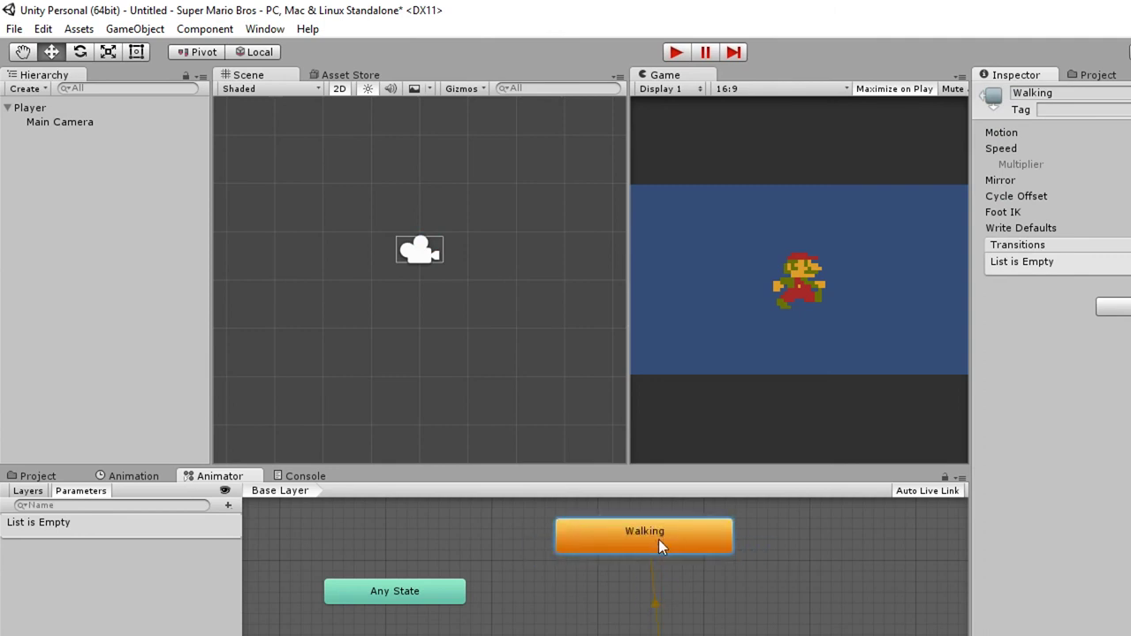
mouse_move(659, 543)
left_mouse_down()
mouse_move(693, 539)
mouse_move(675, 535)
left_mouse_up()
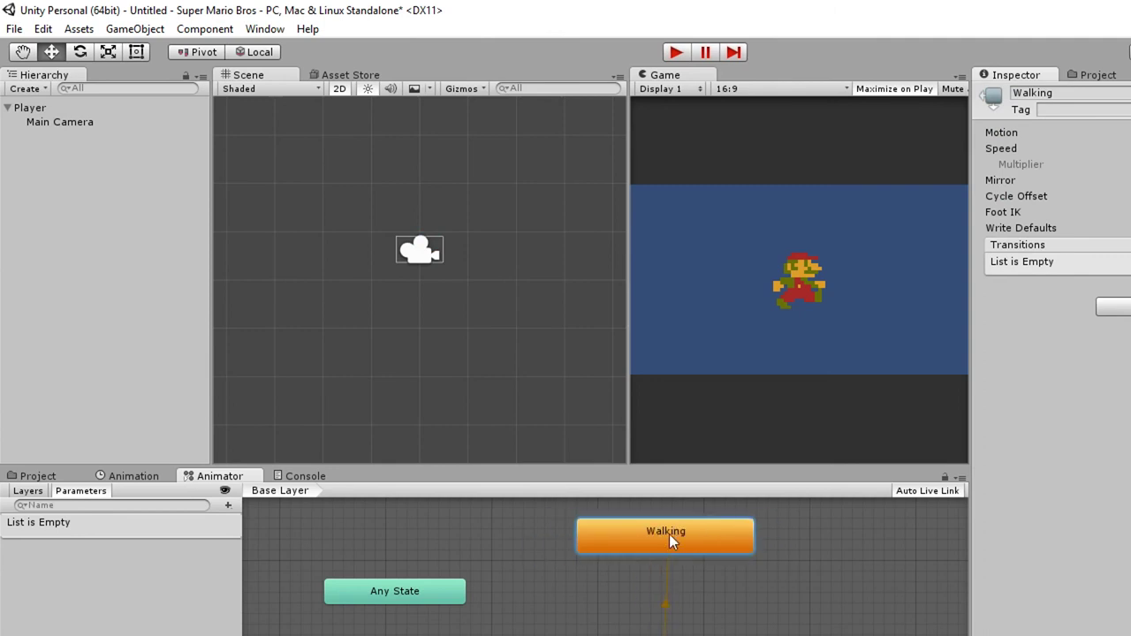
left_click_drag(662, 540, 613, 534)
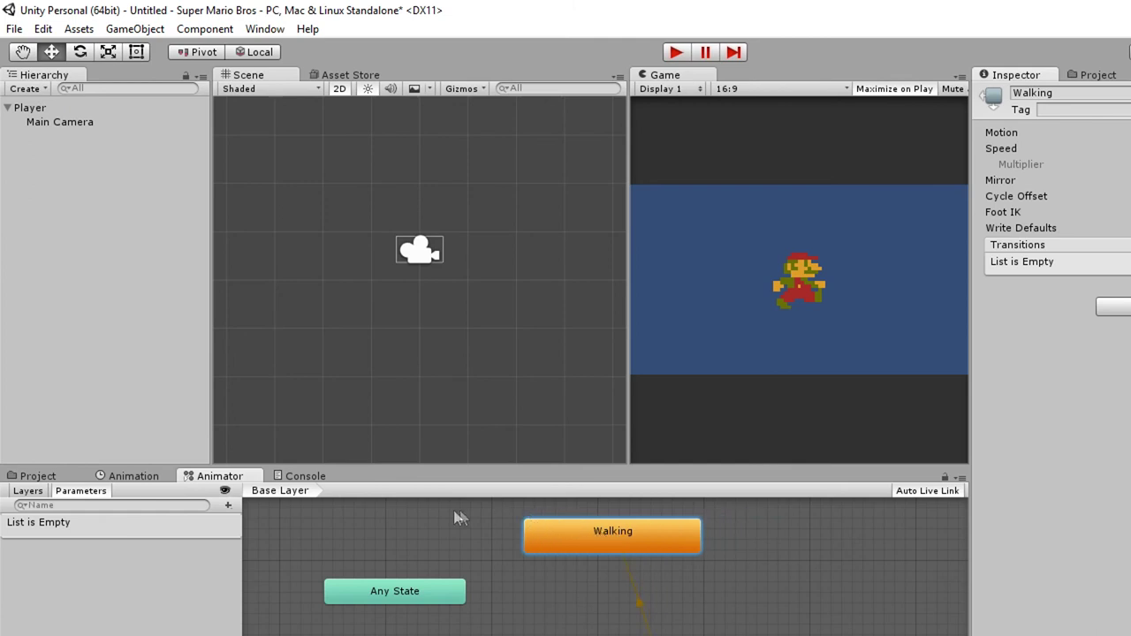
left_click(133, 477)
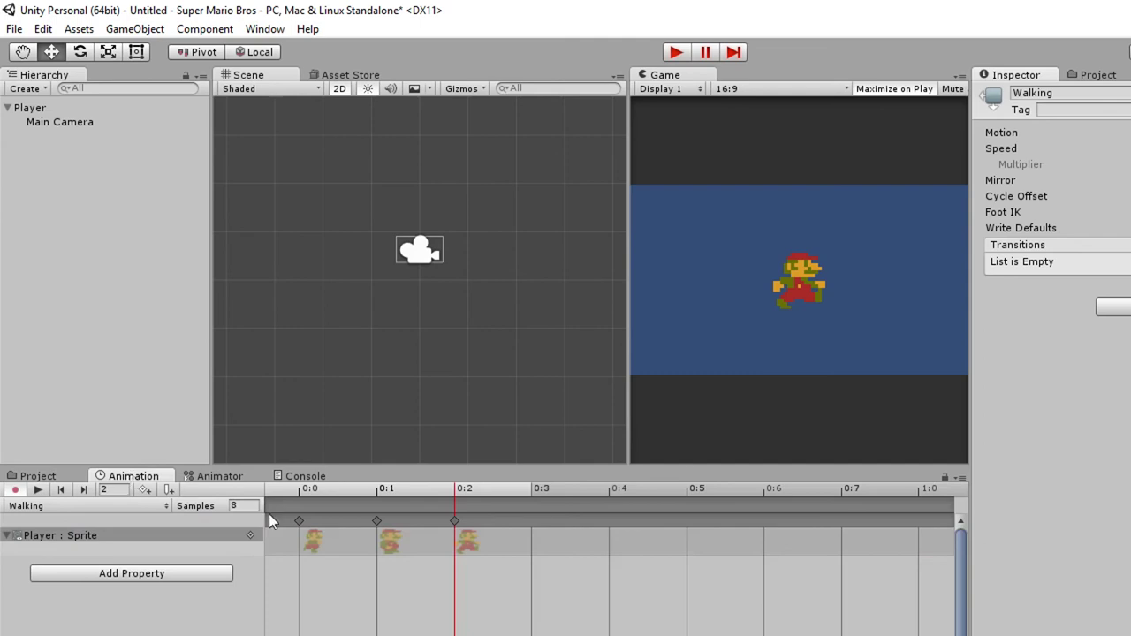
Create a new animation clip named 'Idle' and save it.
left_click(165, 504)
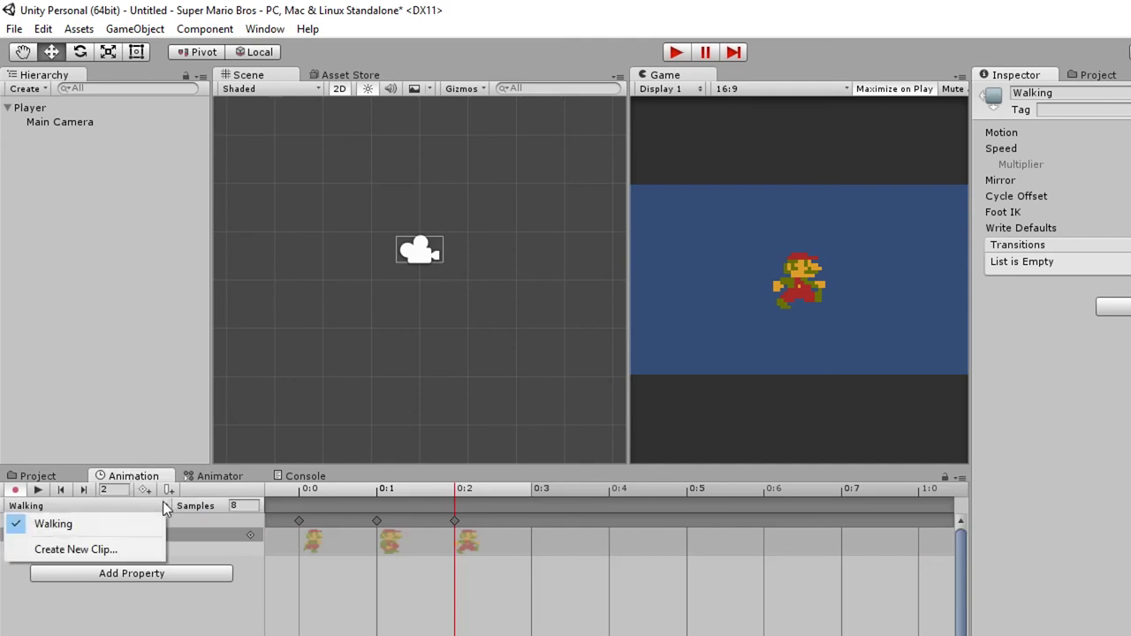
left_click(144, 550)
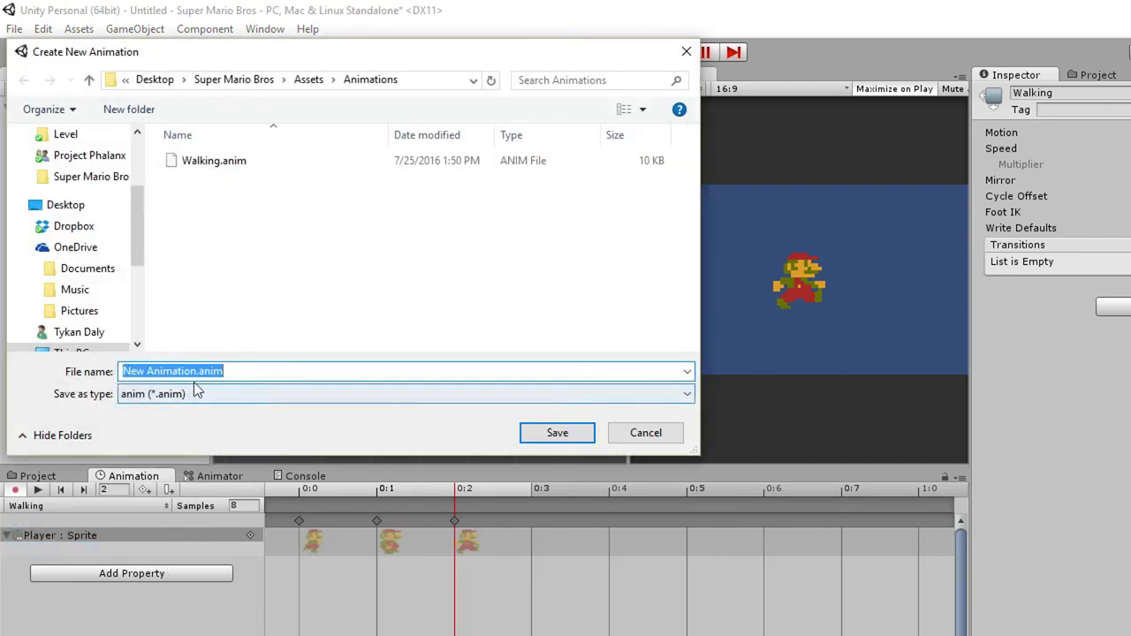
left_click(196, 371)
key("ctrl+a")
key("BackSpace")
type("Idle")
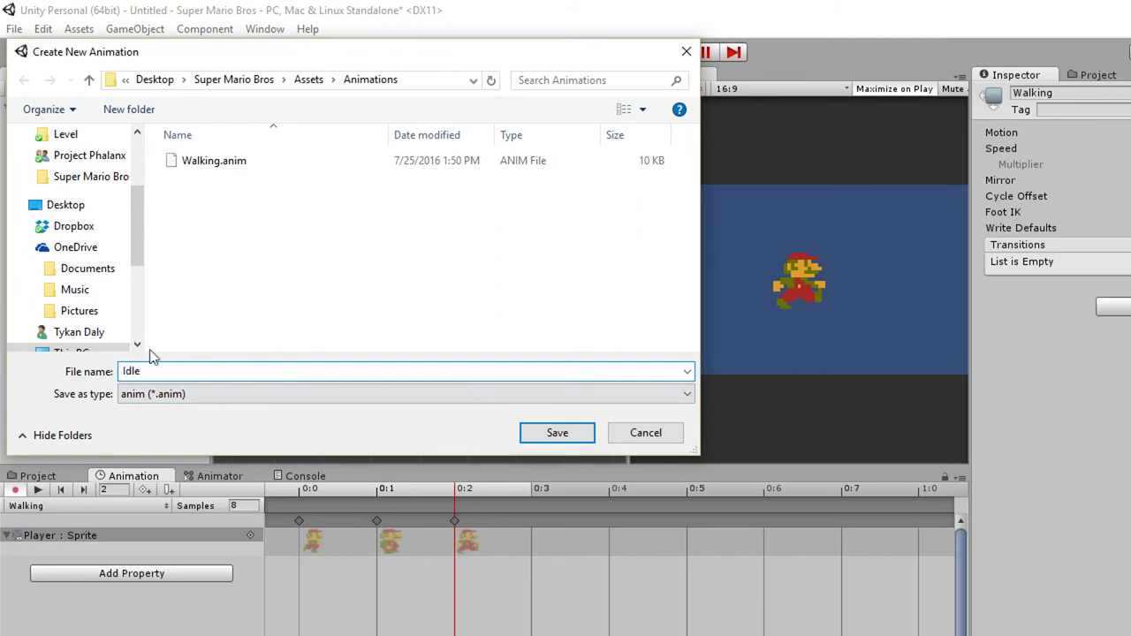
key("Return")
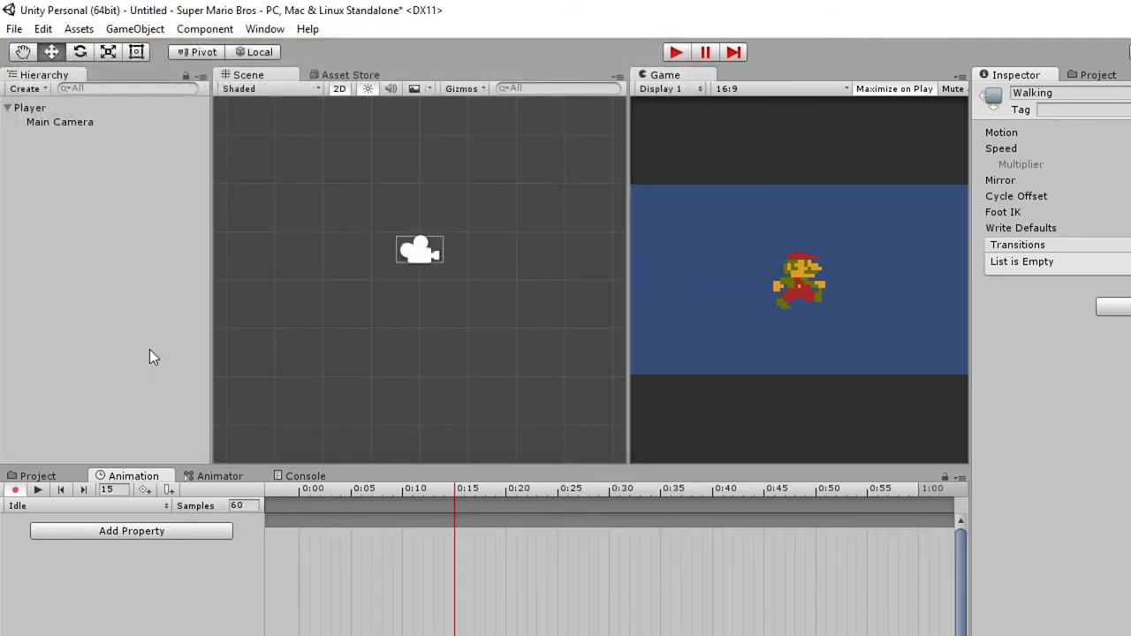
Browse the Animator, Animations and Art folders in the Project window.
left_click(1096, 76)
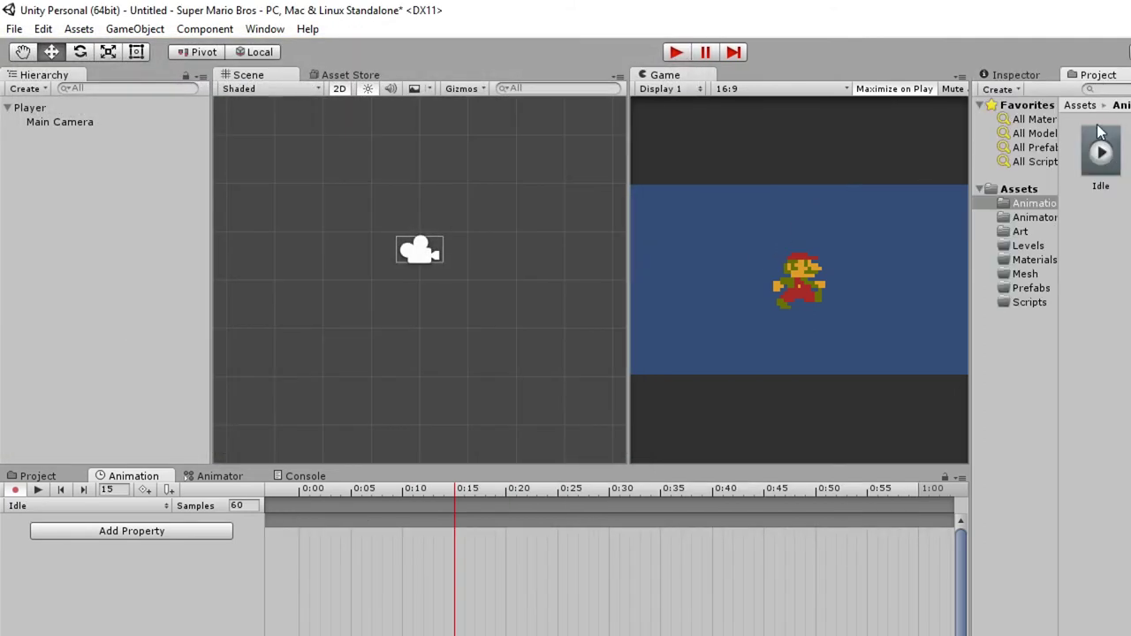
left_click(1043, 219)
left_click(1034, 203)
left_click(1021, 232)
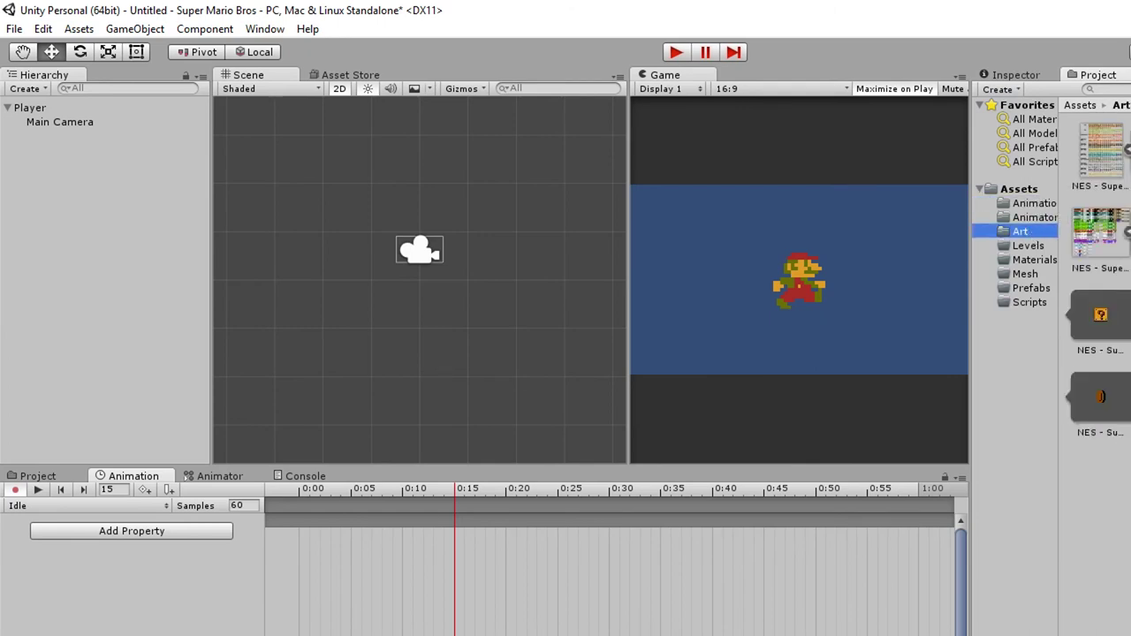
Set the Idle clip to 10 samples, add the standing Mario sprite at 0:00, and preview it.
left_click(246, 508)
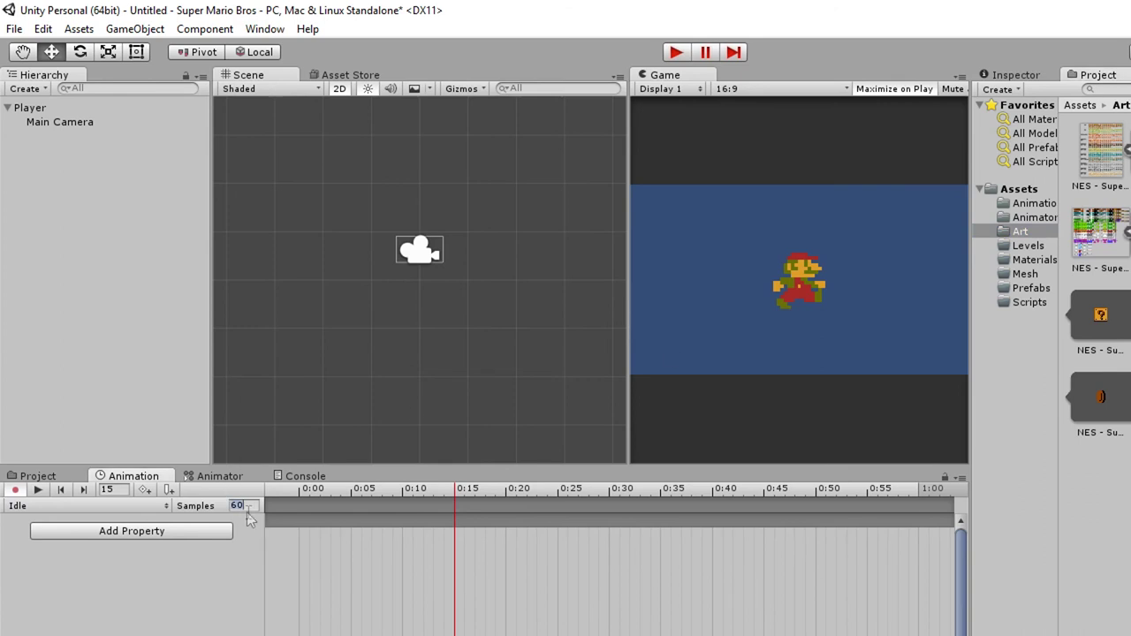
key("BackSpace")
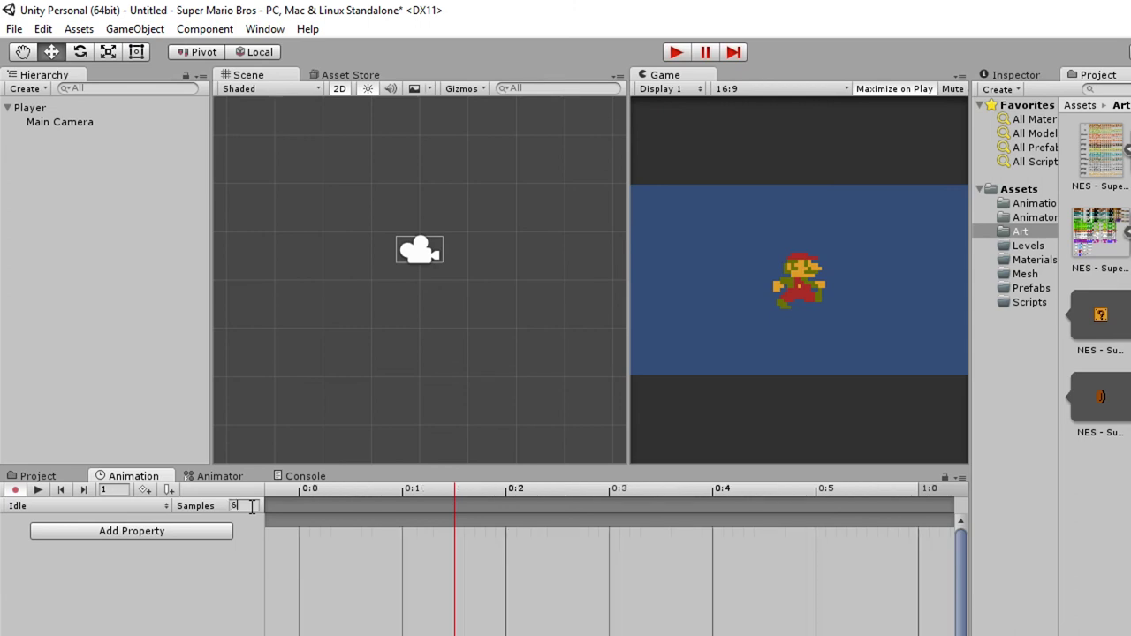
type("10")
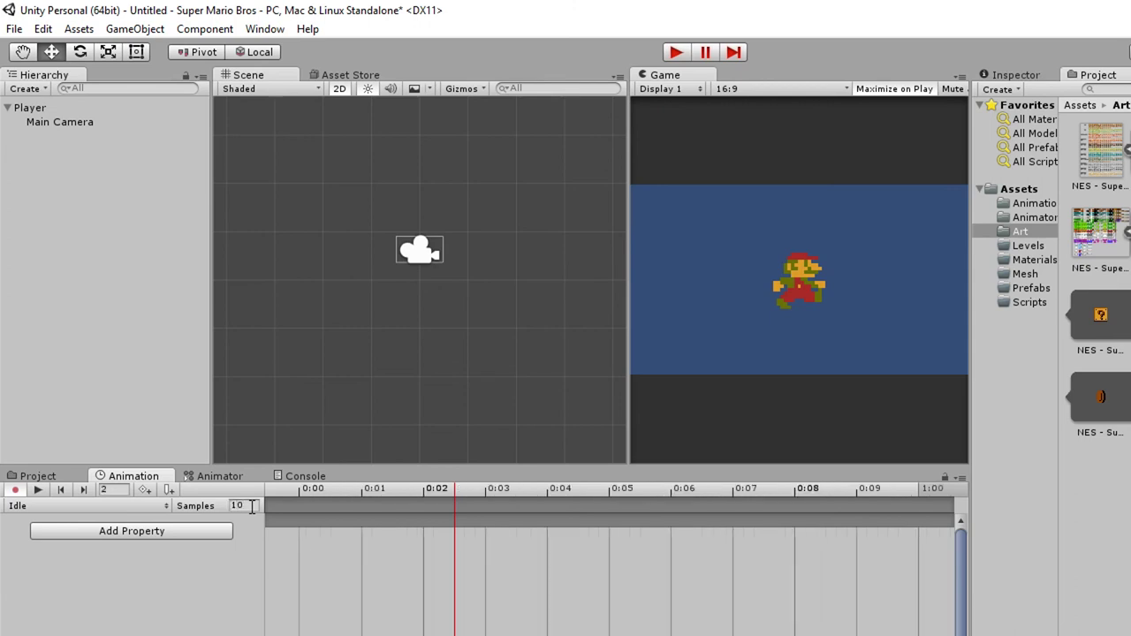
left_click_drag(697, 75, 314, 569)
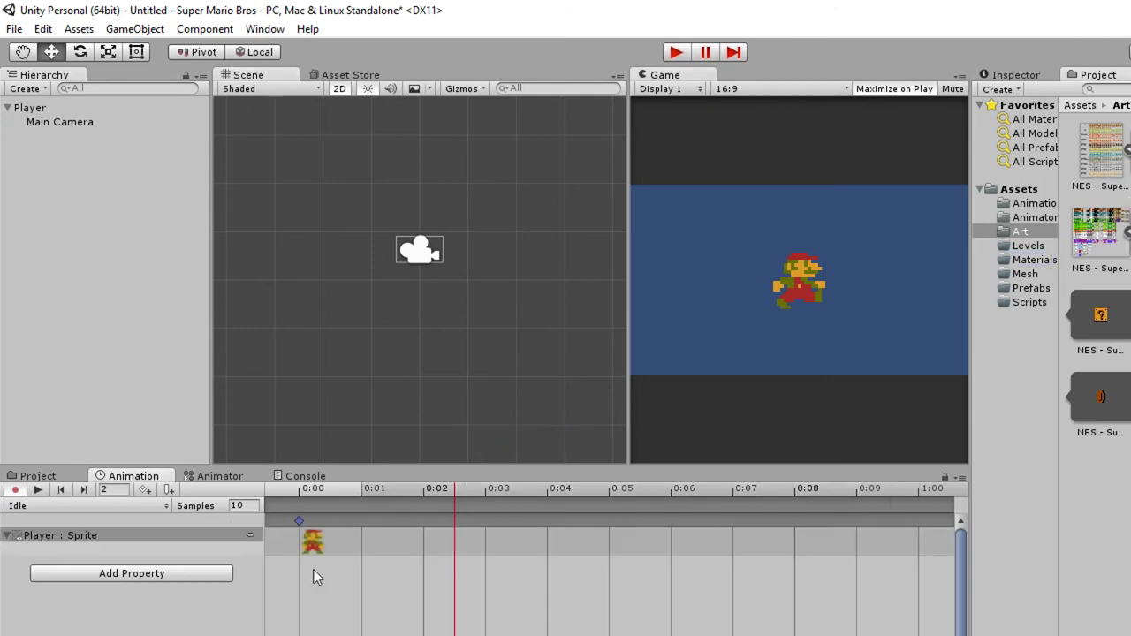
left_click(42, 488)
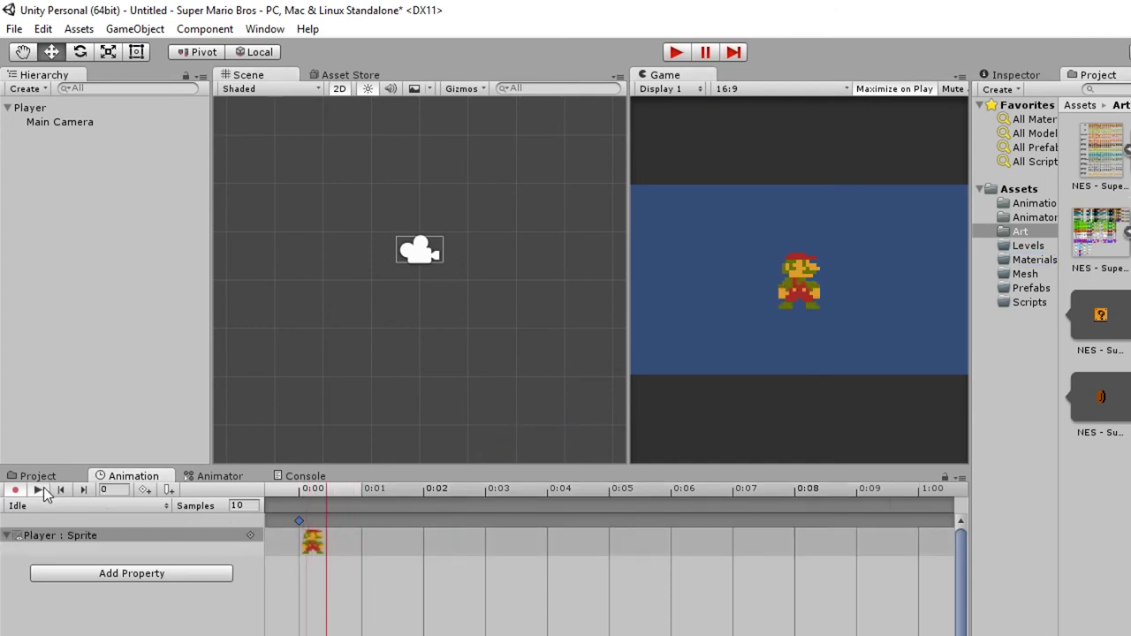
left_click(44, 487)
left_click(219, 477)
Place the Idle state below Walking and set it as the default state.
left_click_drag(638, 589, 631, 612)
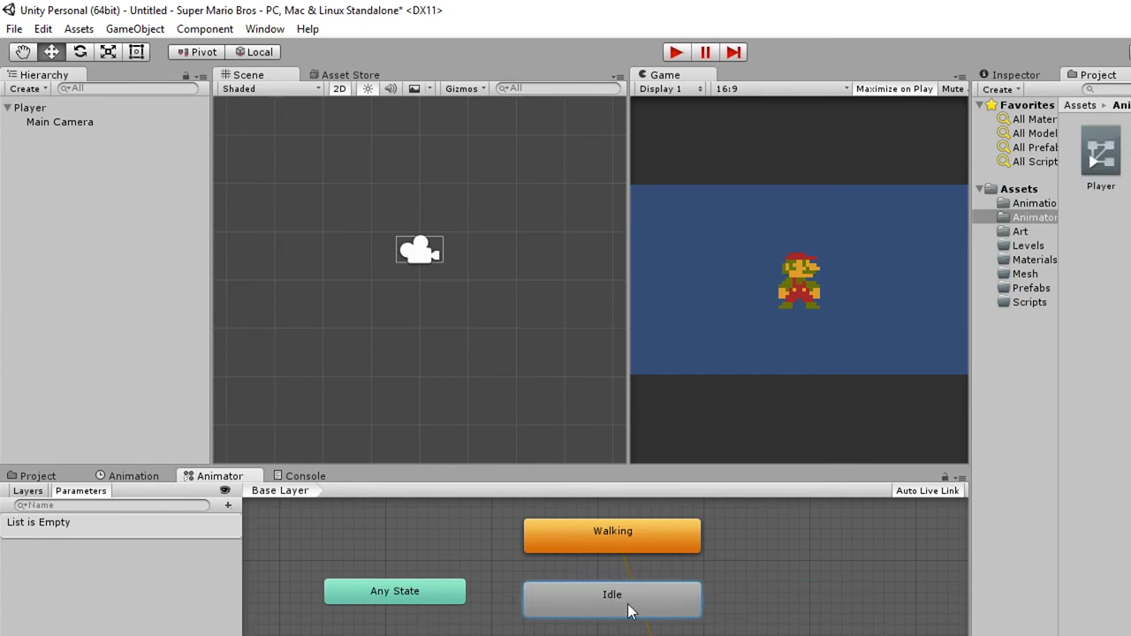
left_click_drag(649, 596, 727, 602)
right_click(727, 604)
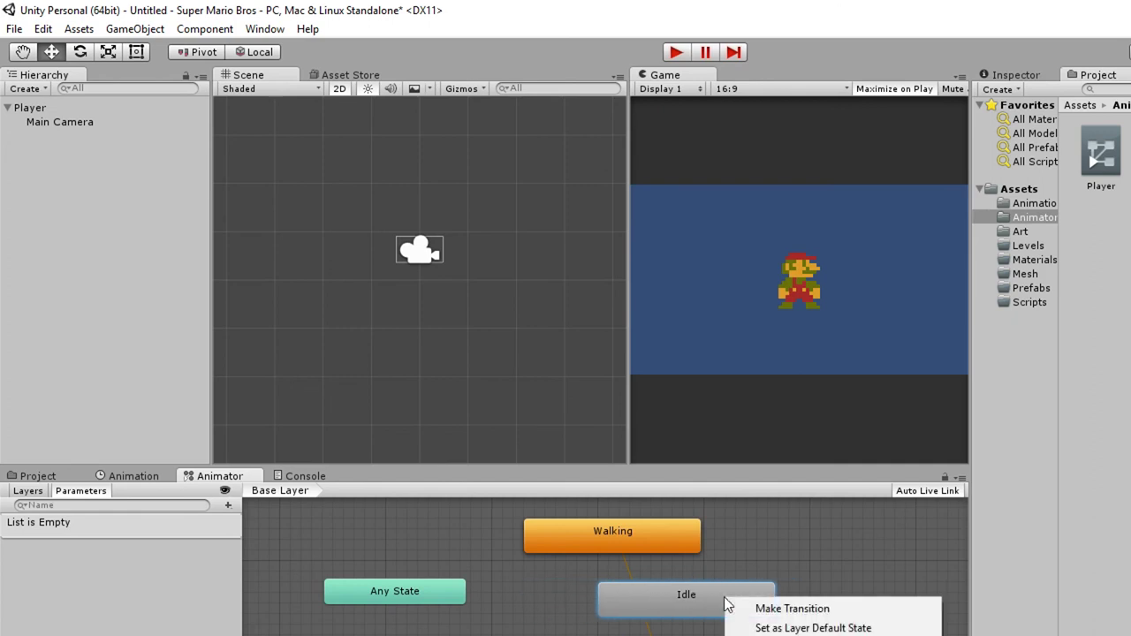
left_click(795, 628)
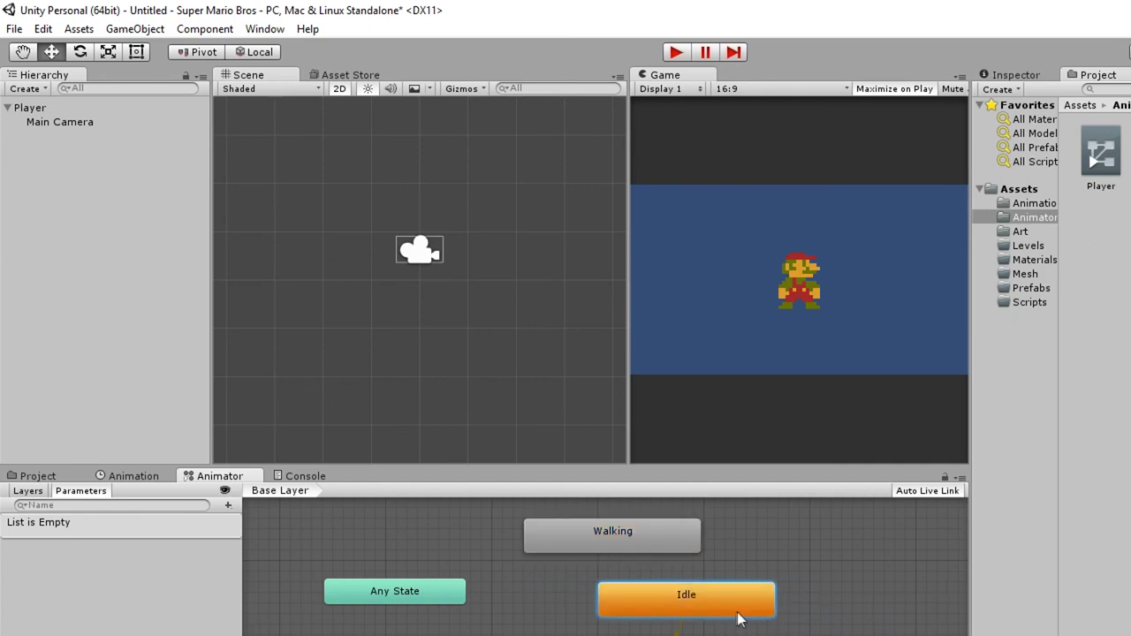
left_click_drag(710, 593, 658, 610)
right_click(658, 610)
left_click(618, 608)
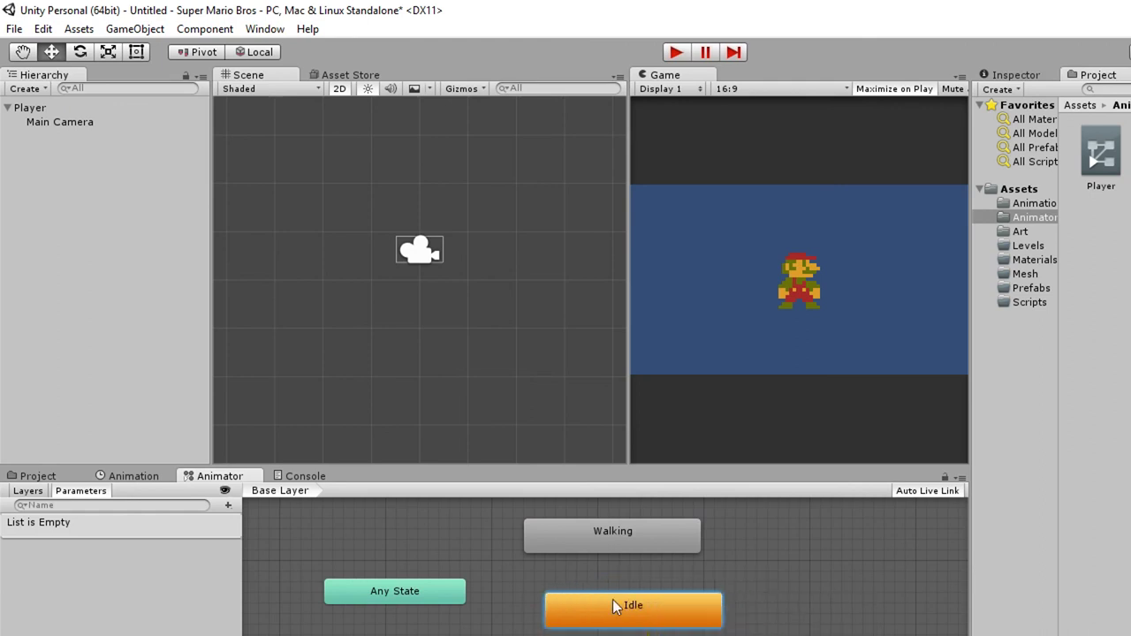
Make transitions from Idle to Walking and from Walking back to Idle.
right_click(640, 607)
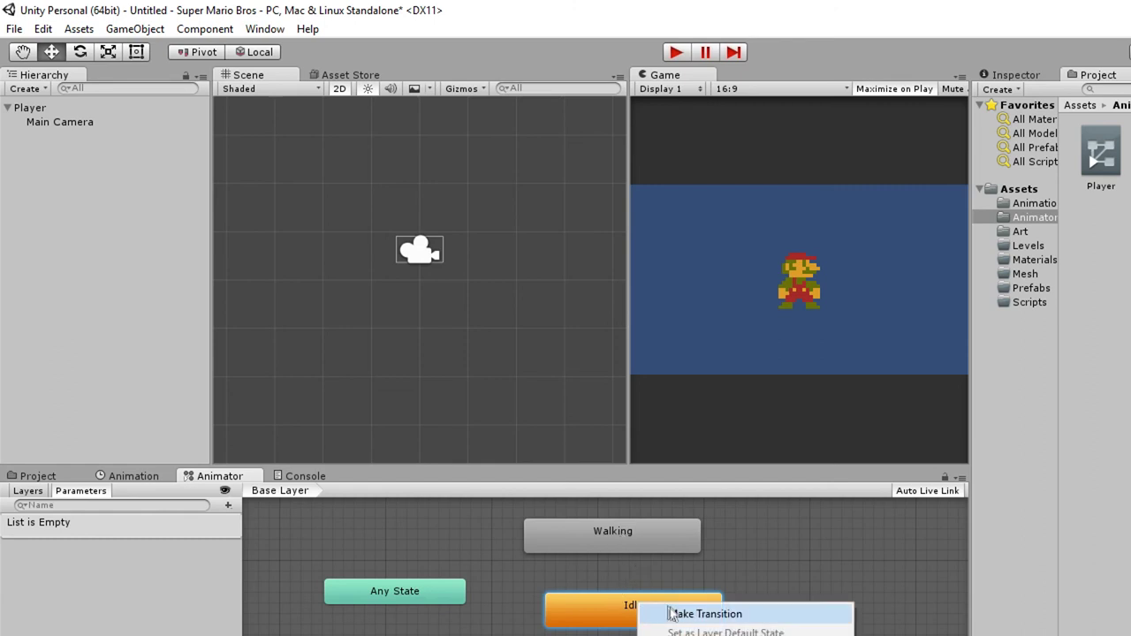
left_click(665, 610)
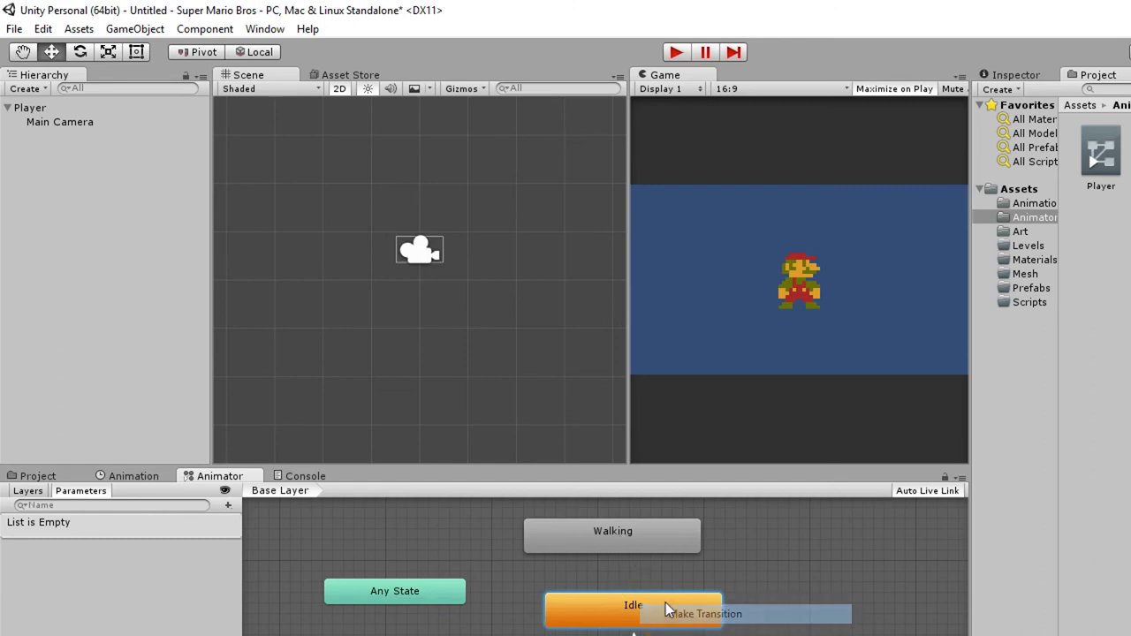
left_click(635, 546)
right_click(575, 545)
left_click(594, 551)
left_click(608, 605)
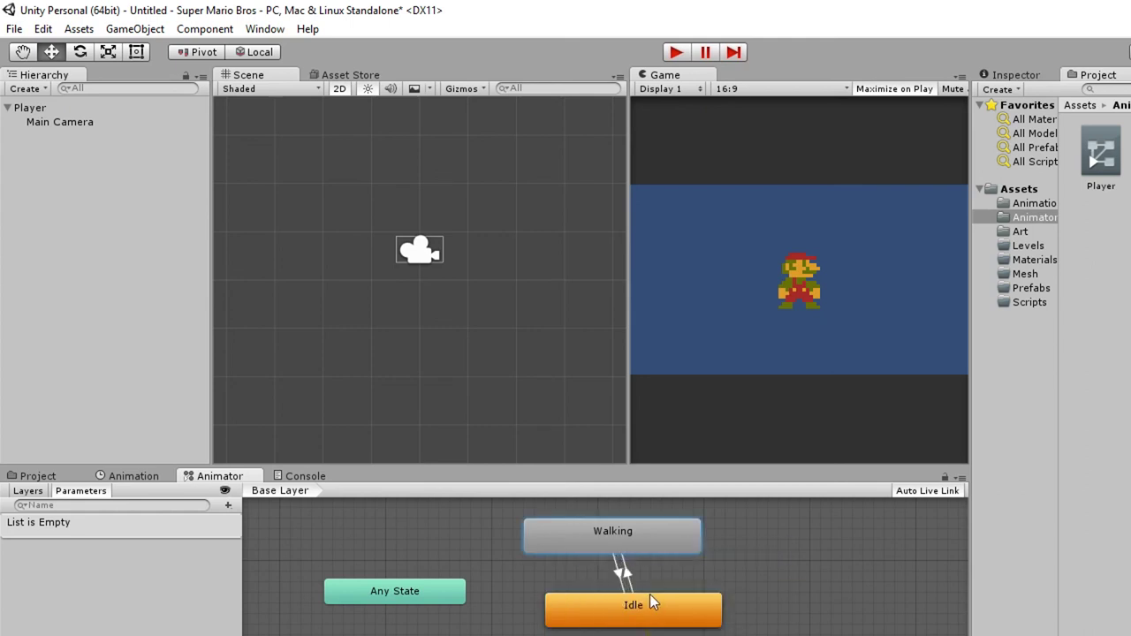
left_click_drag(649, 534, 670, 523)
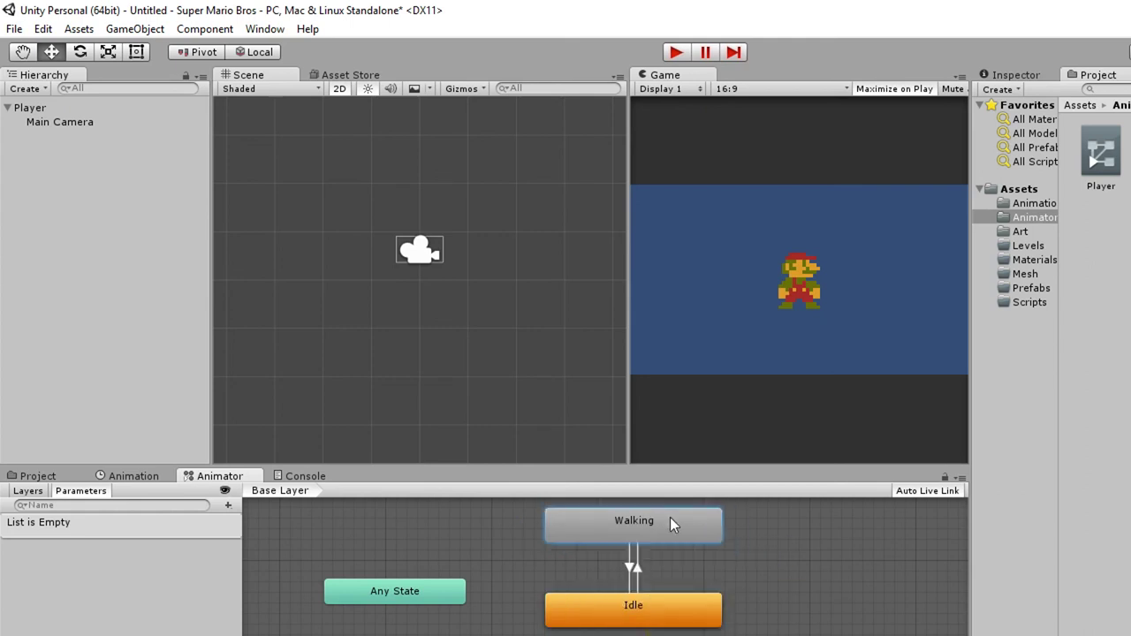
Check the Idle-to-Walking transition and both states, then return to the project assets.
left_click(636, 568)
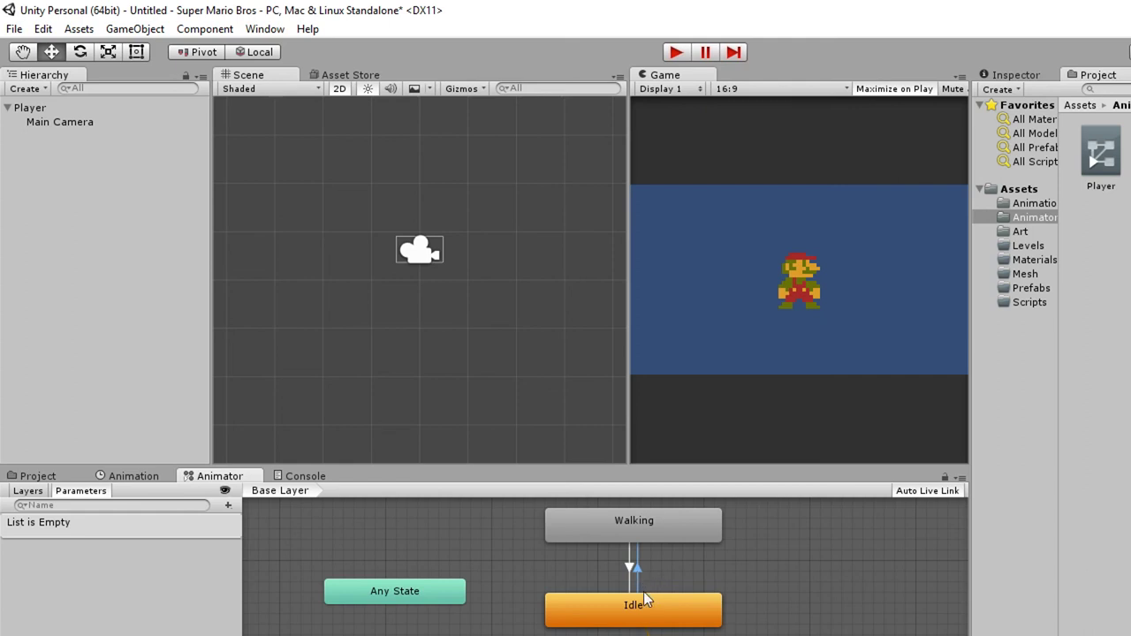
left_click(654, 531)
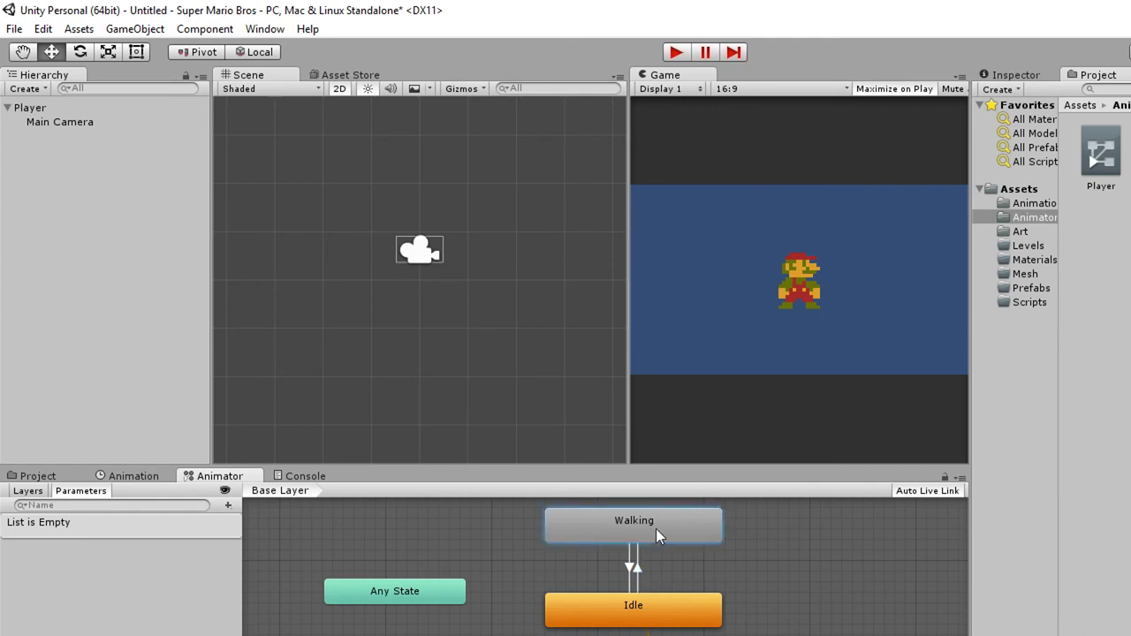
left_click(631, 606)
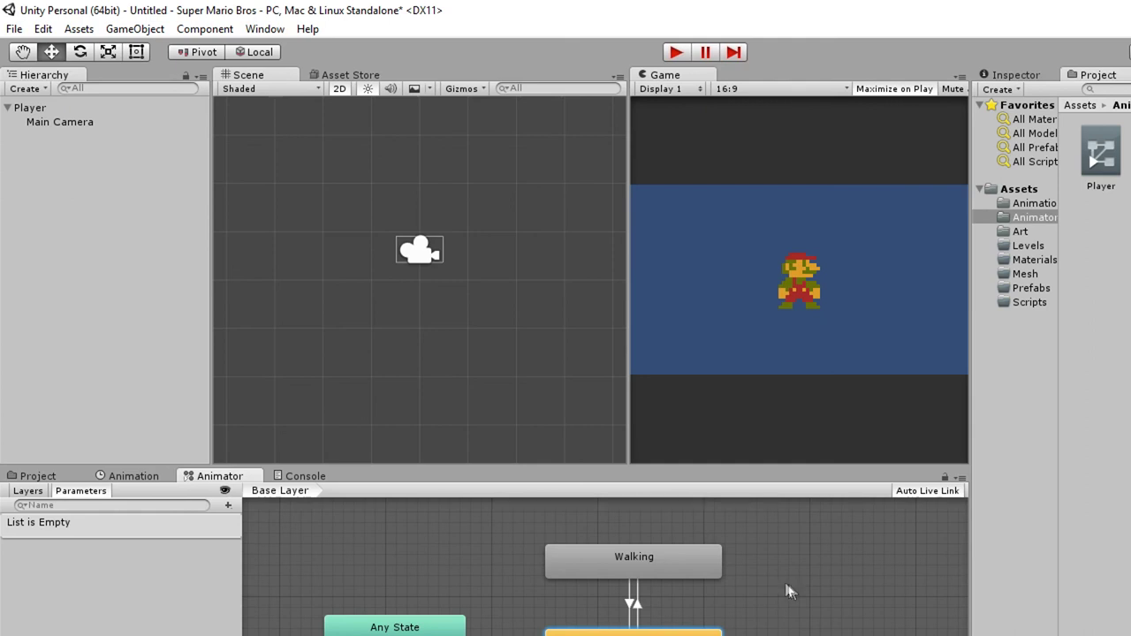
left_click(39, 477)
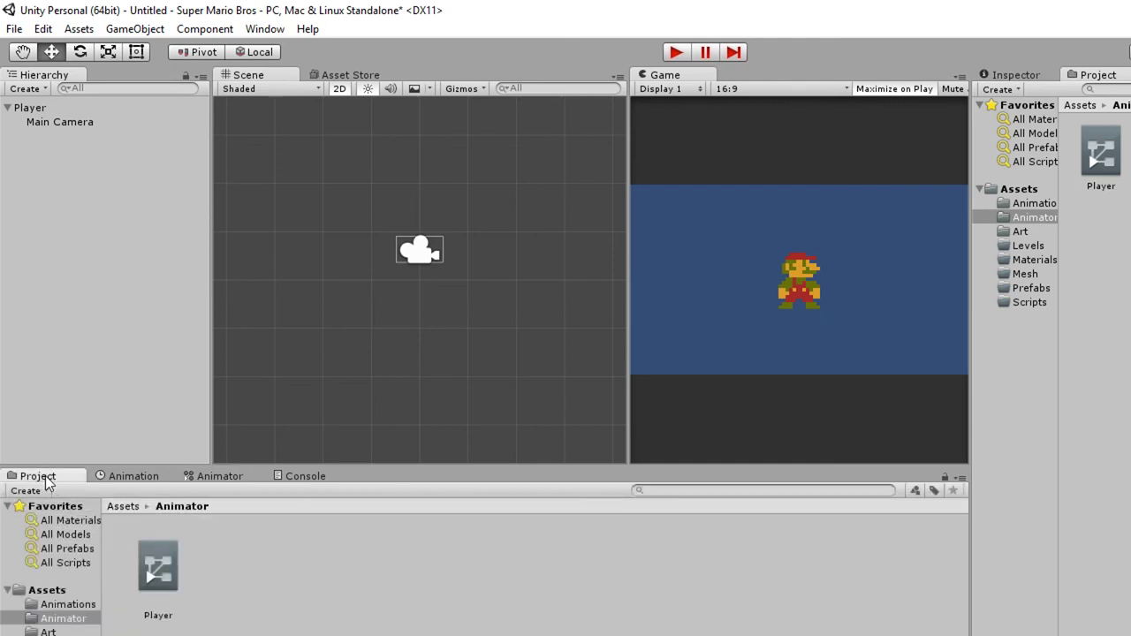
Select Player and add a Rigidbody 2D component from the Add Component list.
left_click(24, 107)
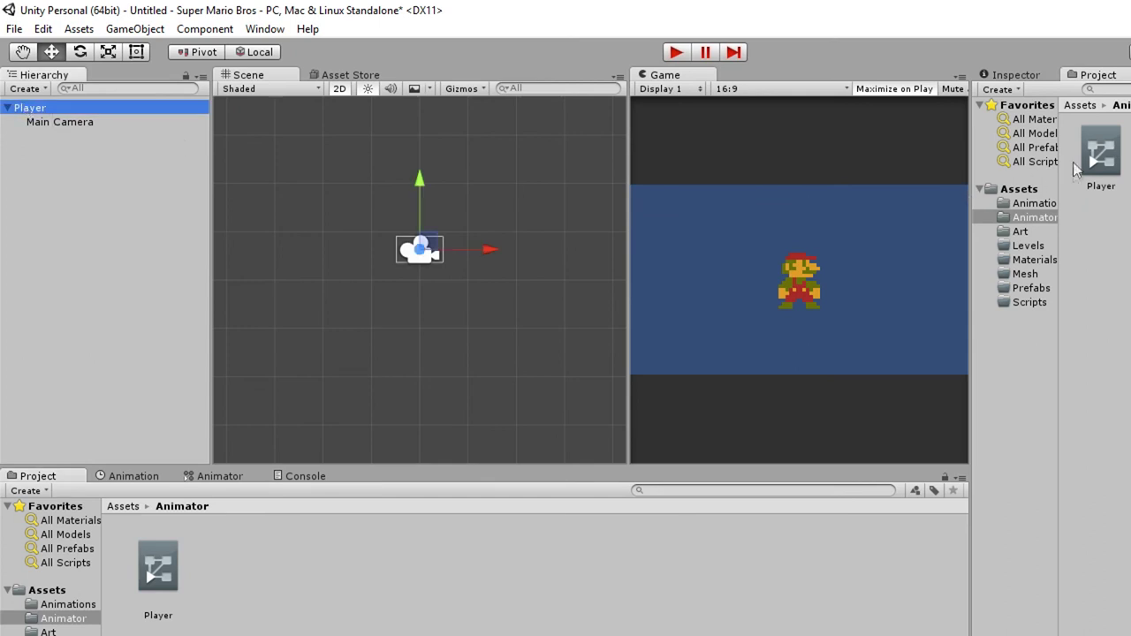
left_click(1009, 74)
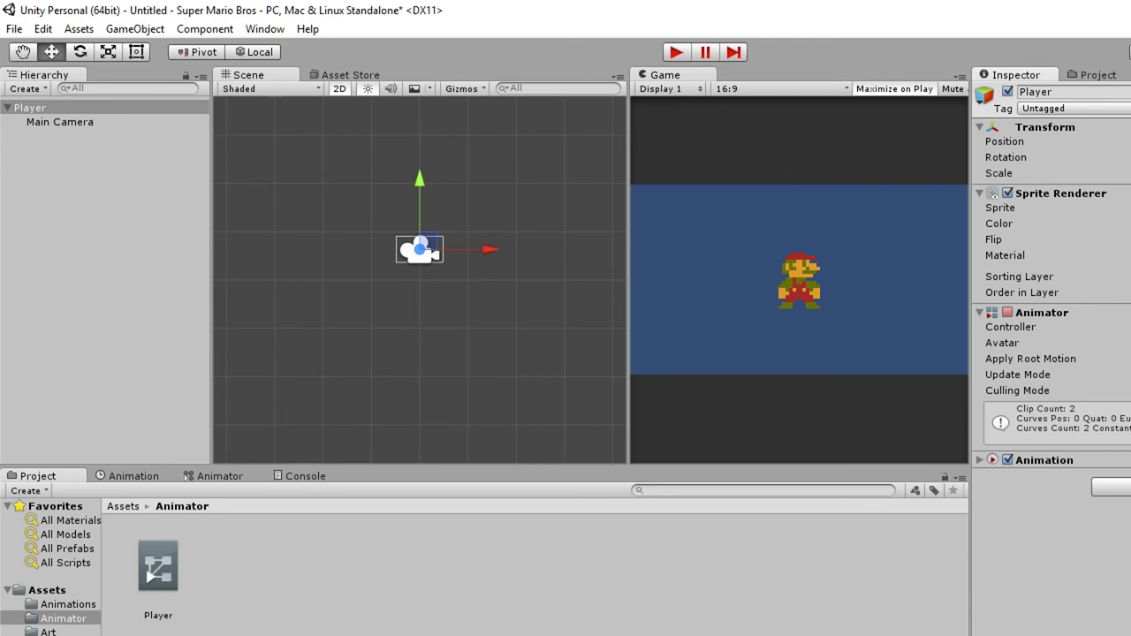
left_click(1112, 487)
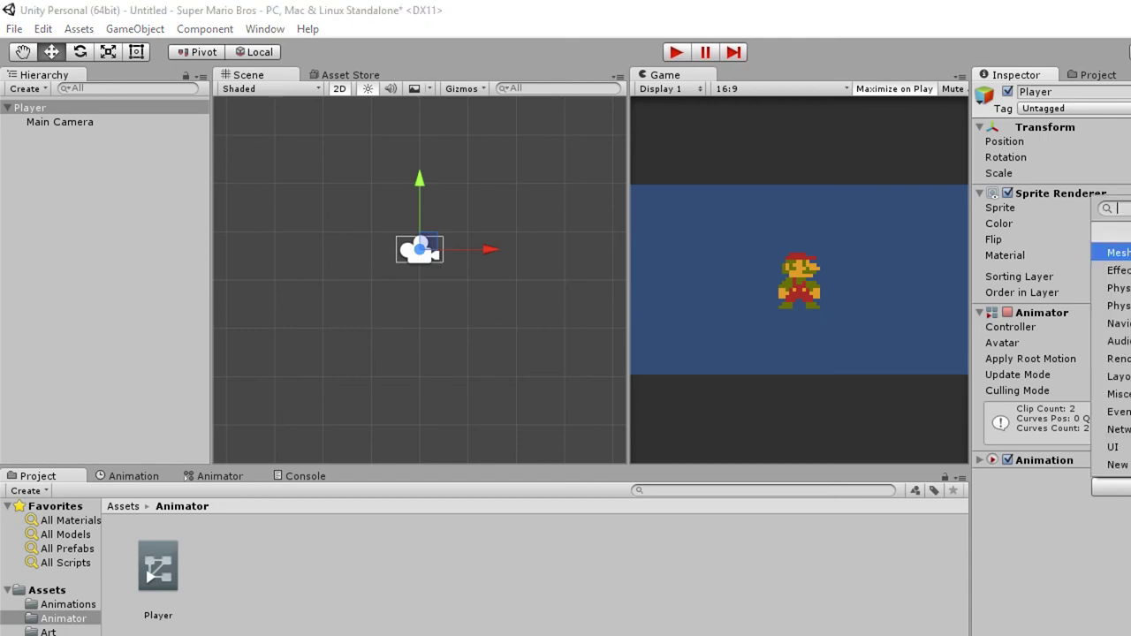
key("Return")
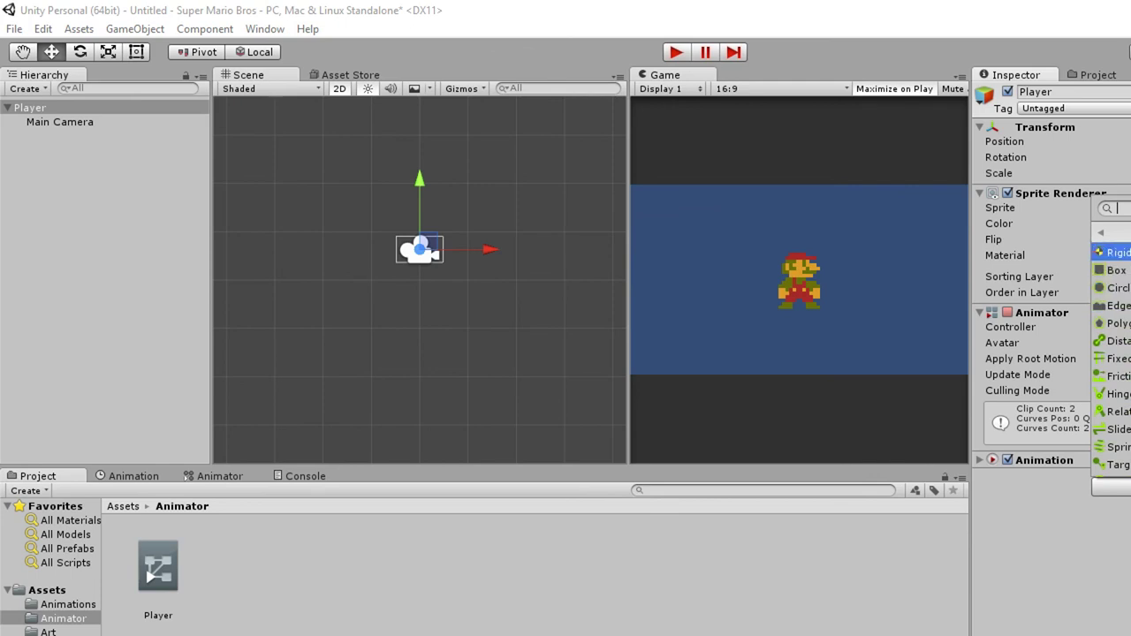
key("Return")
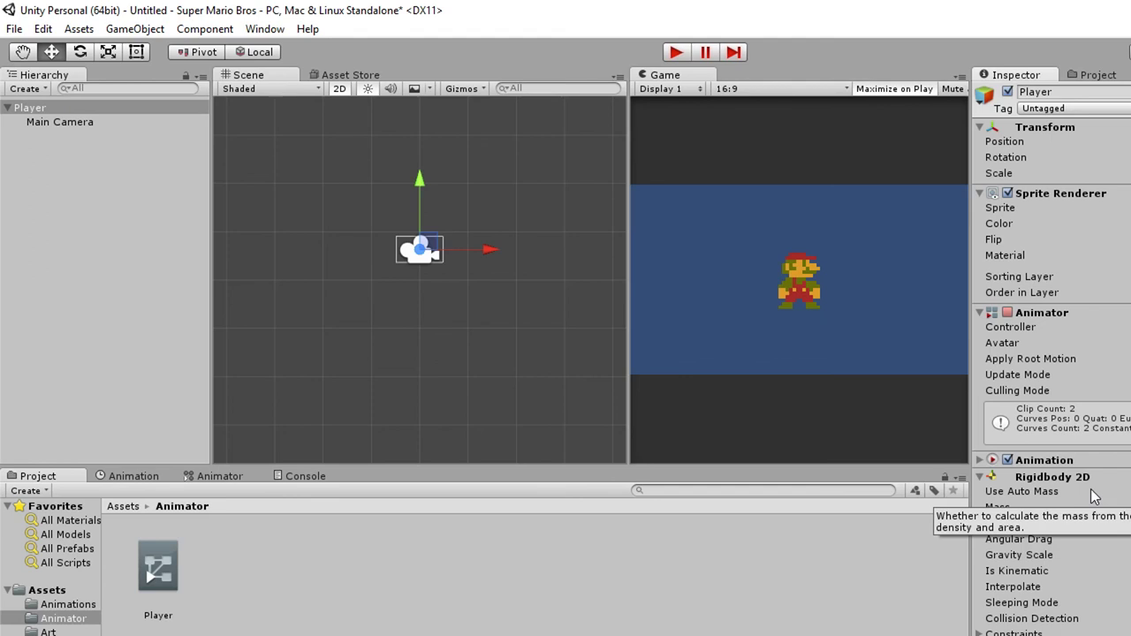
Run a quick Play test, then check the Animation timeline and Animator graph.
left_click(674, 53)
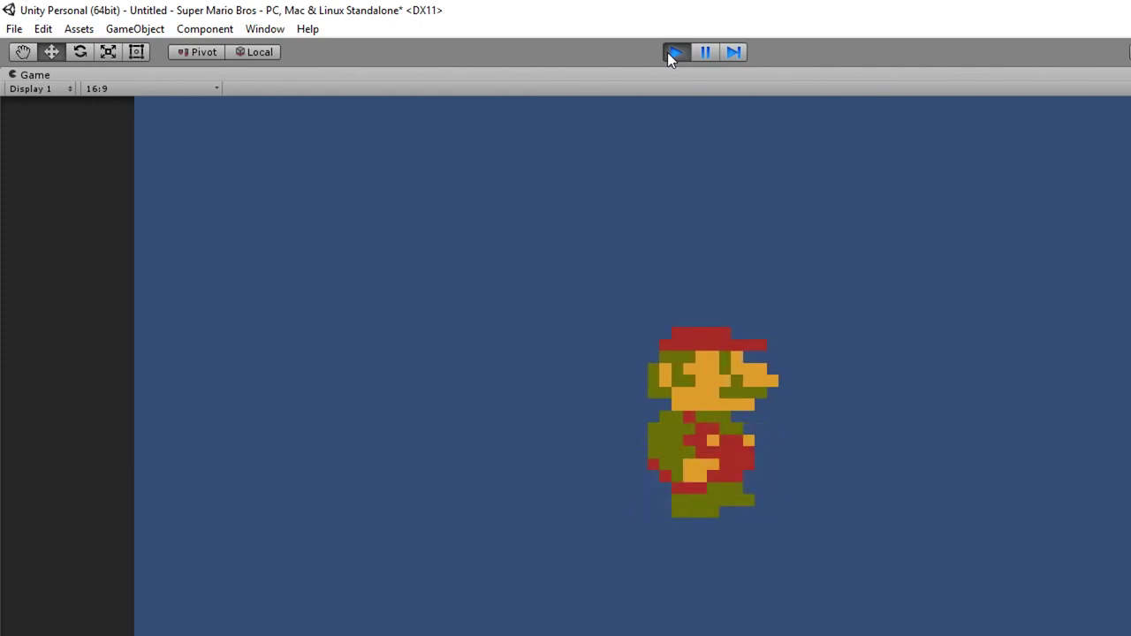
left_click(670, 53)
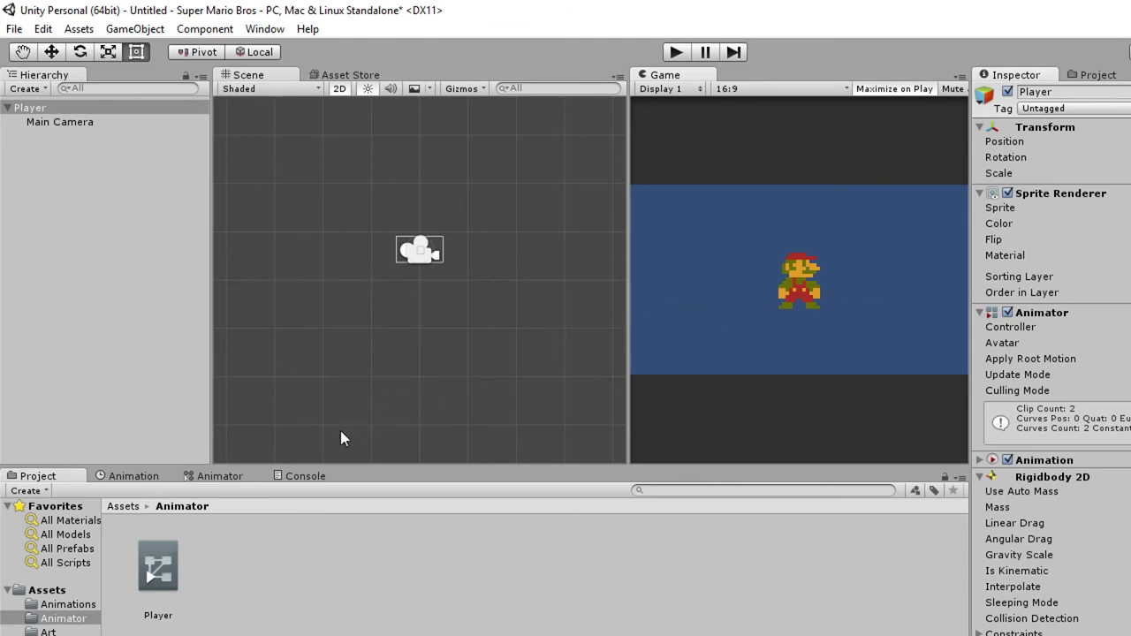
left_click(150, 477)
left_click(217, 477)
left_click(132, 478)
left_click(217, 477)
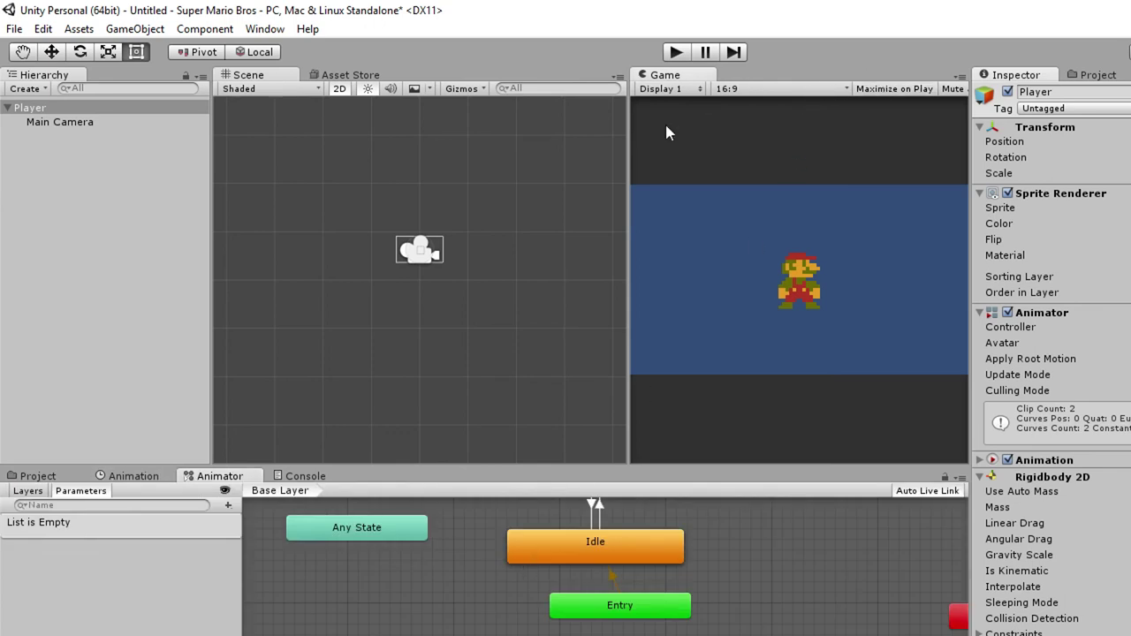
Enlarge the Game view, play to watch Mario's animations, then restore the layout.
left_click_drag(628, 151, 336, 173)
left_click(682, 52)
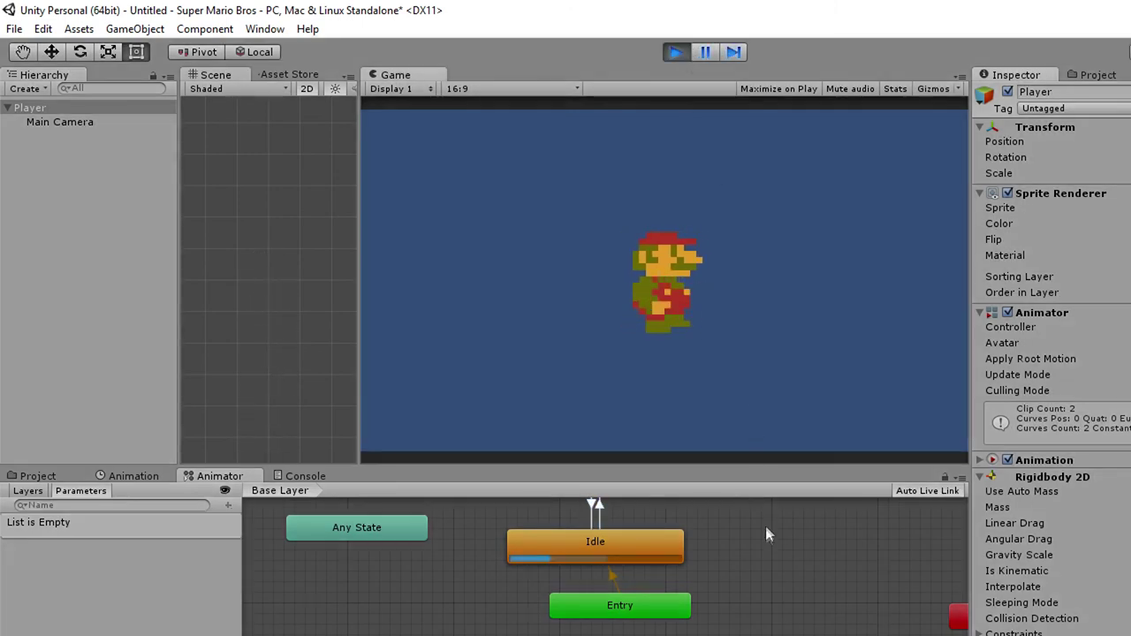
scroll(754, 550, "down", 2)
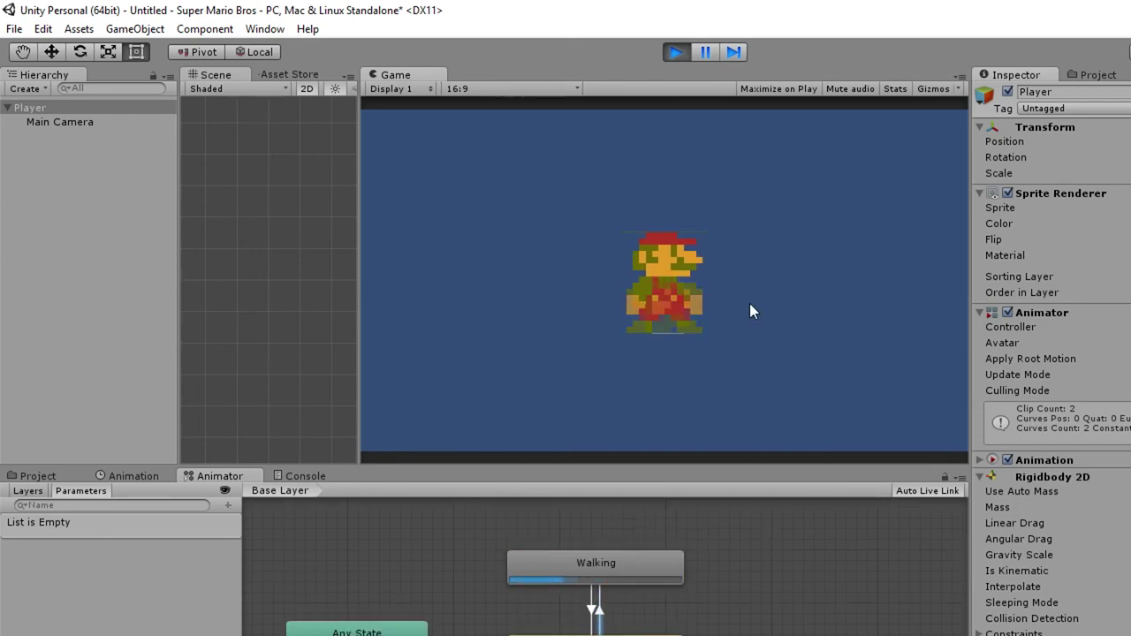
left_click(676, 52)
left_click_drag(358, 217, 592, 223)
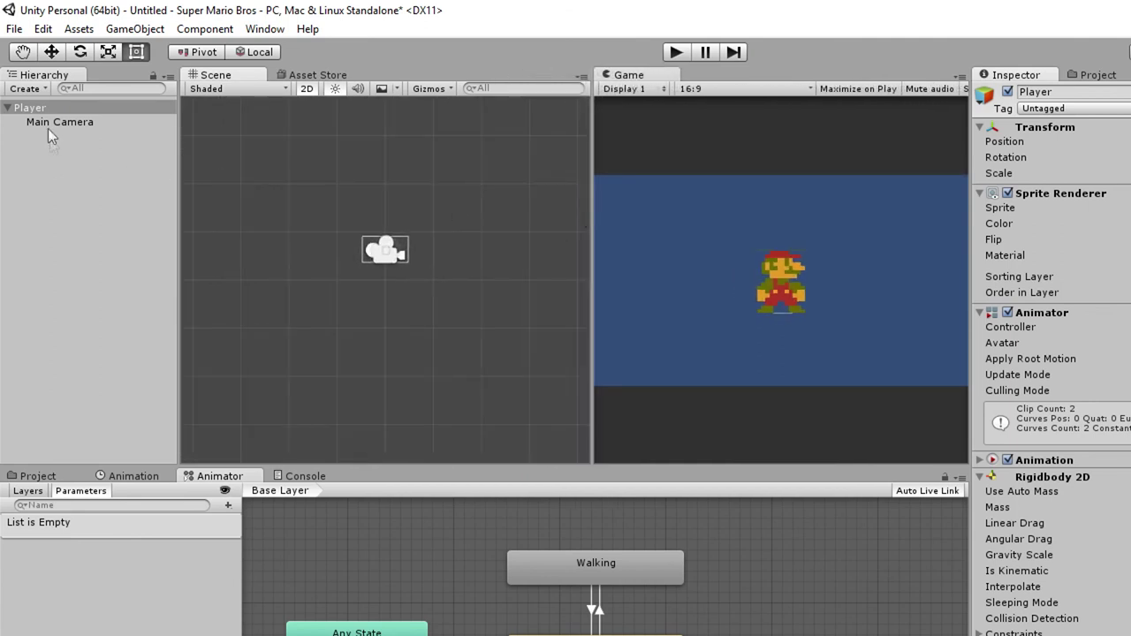
left_click(1093, 76)
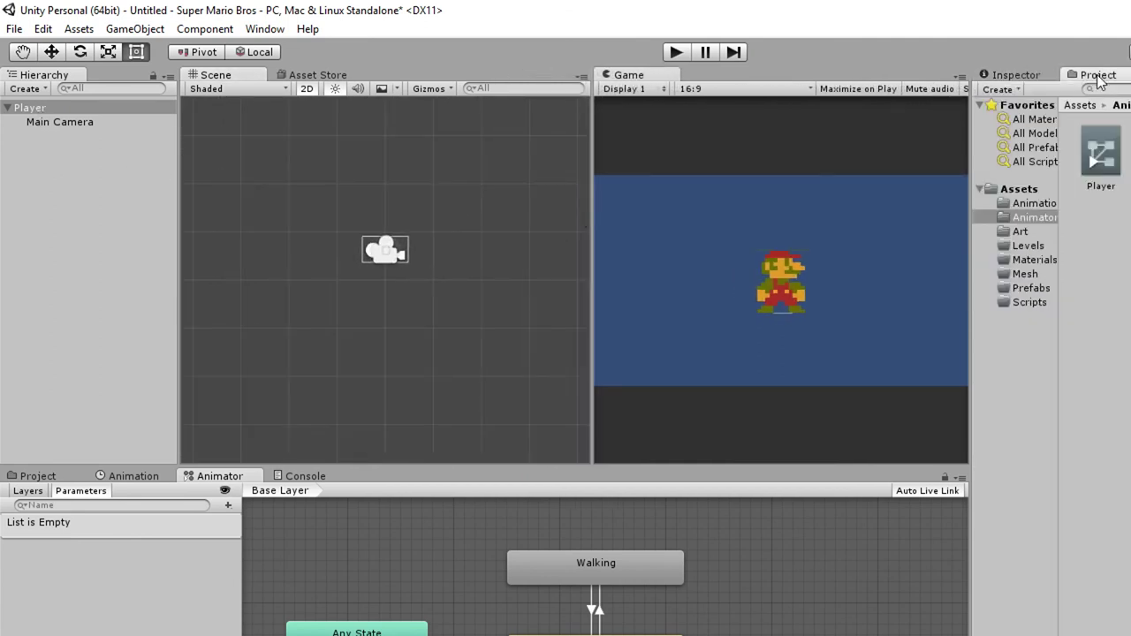
Add a Box Collider 2D to the Player from the Physics 2D component list.
left_click(1016, 76)
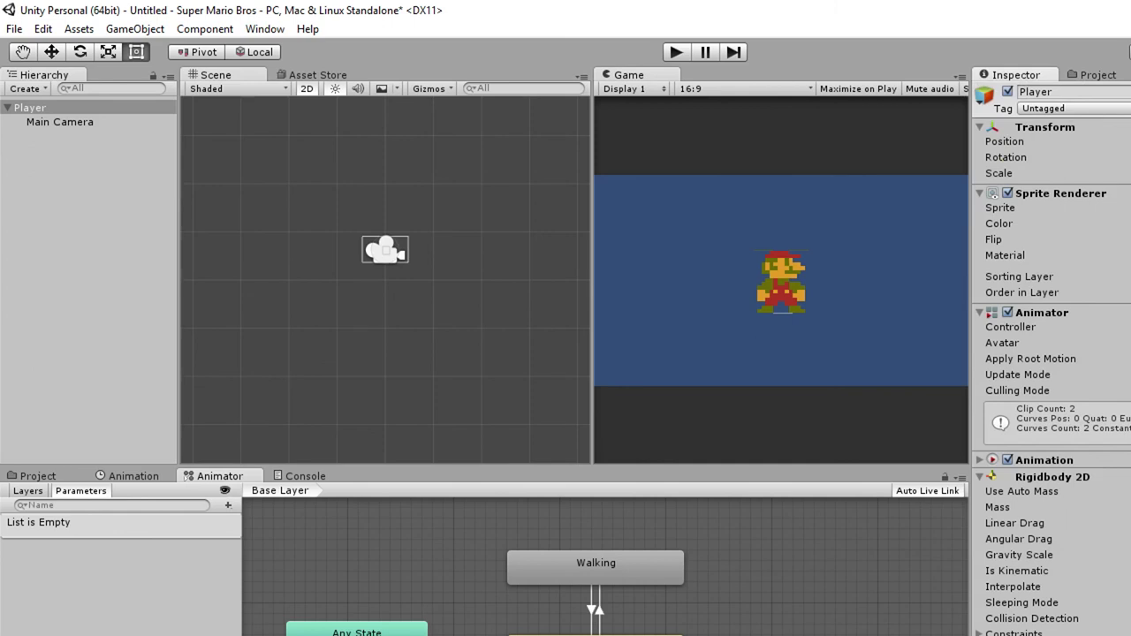
key("ctrl+shift+a")
key("Down")
key("Down")
key("Down")
key("Down")
key("Up")
key("Return")
key("Down")
key("Down")
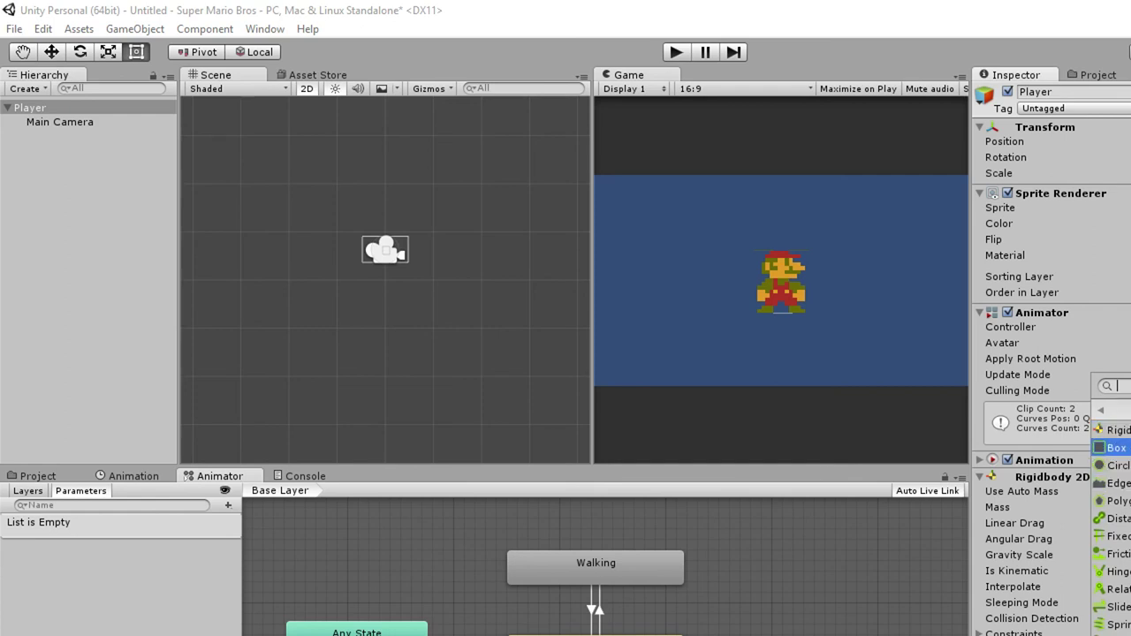
key("Return")
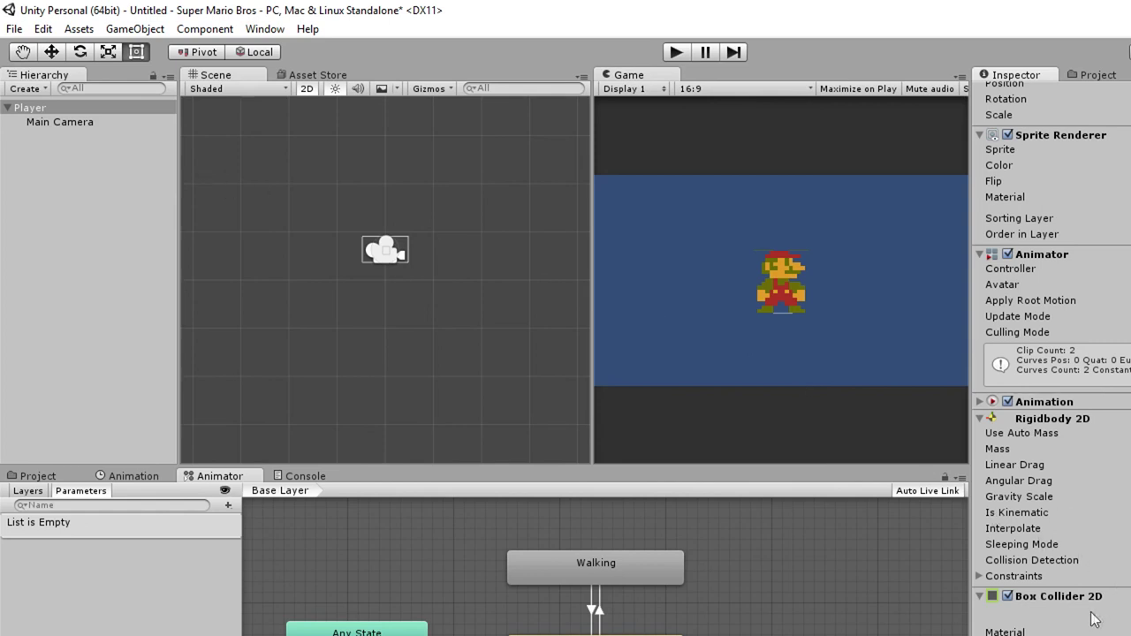
scroll(1067, 604, "up", 3)
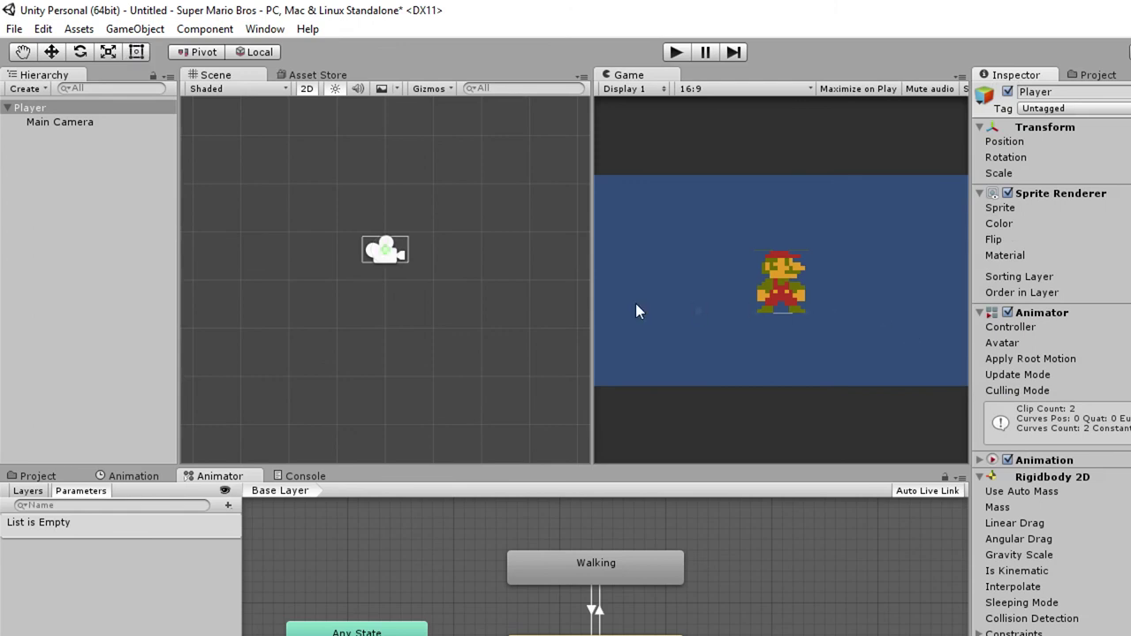
scroll(453, 277, "up", 3)
Drag Player from the Hierarchy into the Prefabs folder, making it a linked Player prefab.
scroll(451, 280, "up", 5)
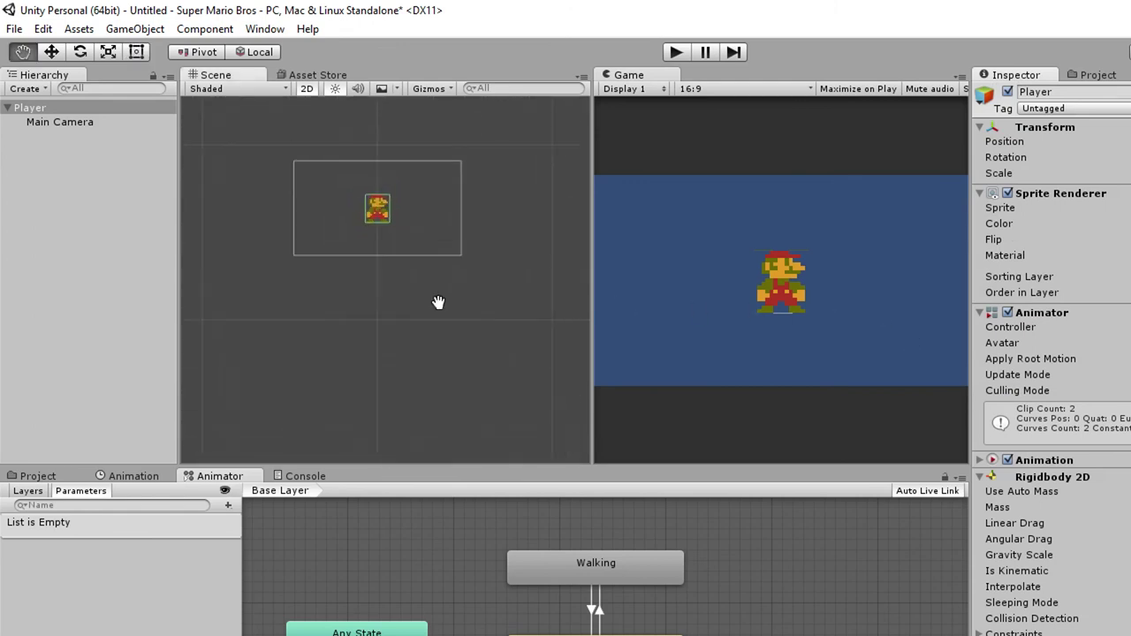
middle_click_drag(415, 227, 404, 336)
scroll(482, 376, "up", 3)
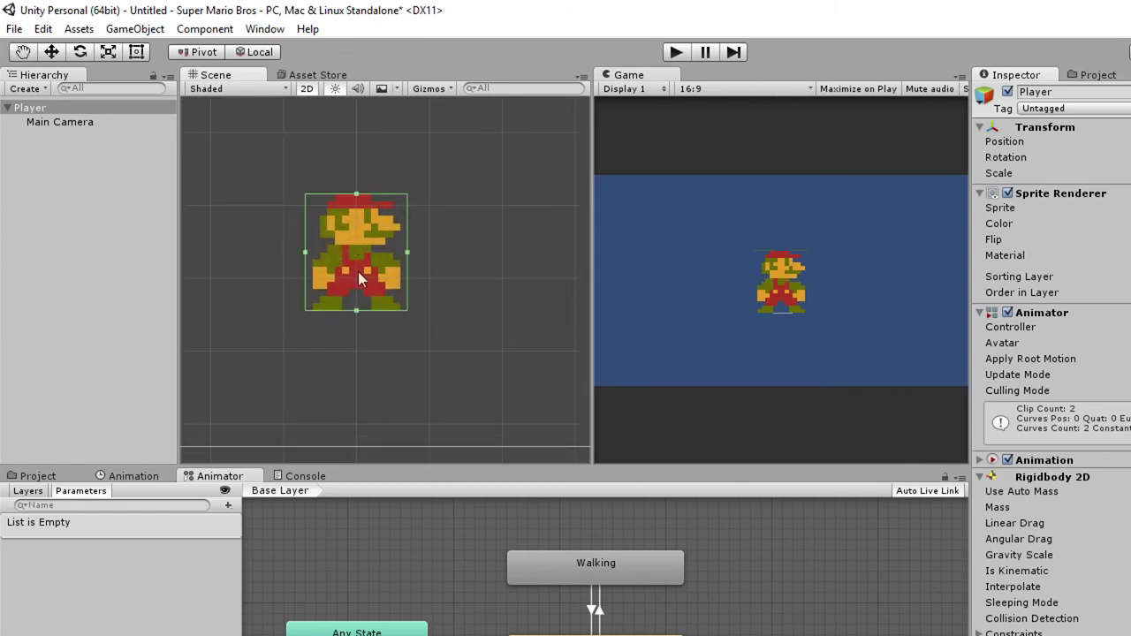
scroll(562, 305, "down", 4)
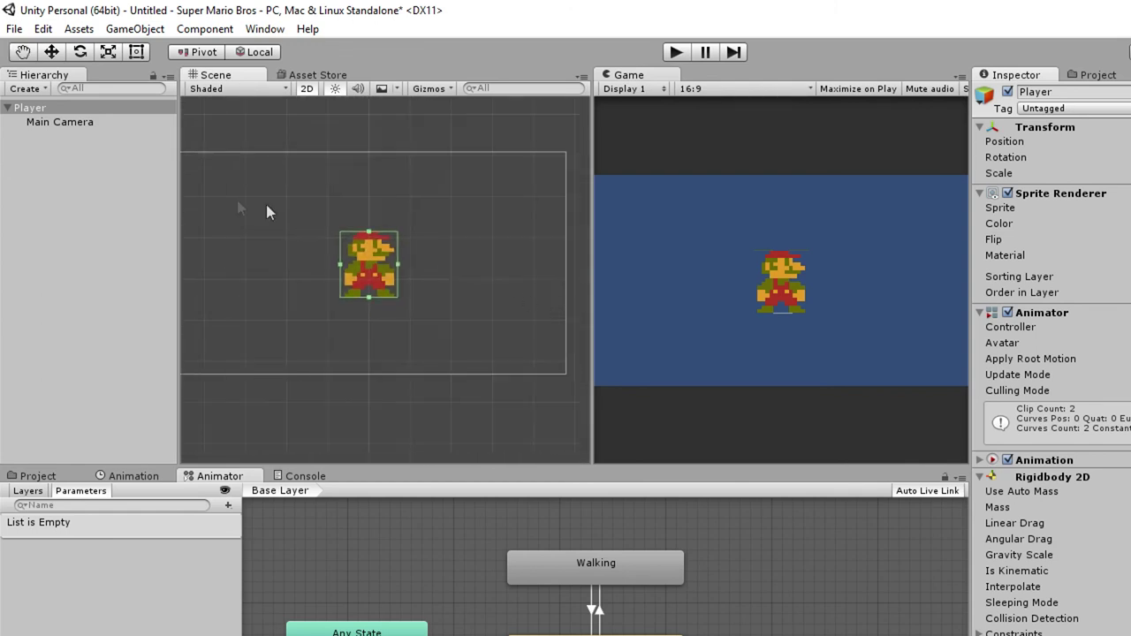
left_click(38, 476)
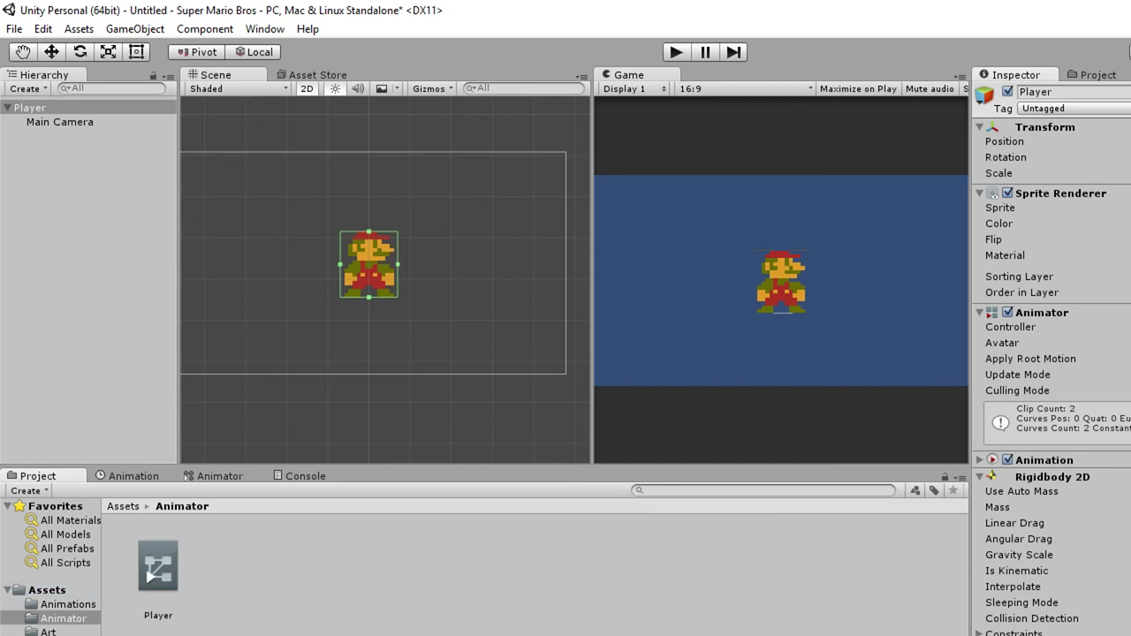
left_click_drag(30, 108, 53, 630)
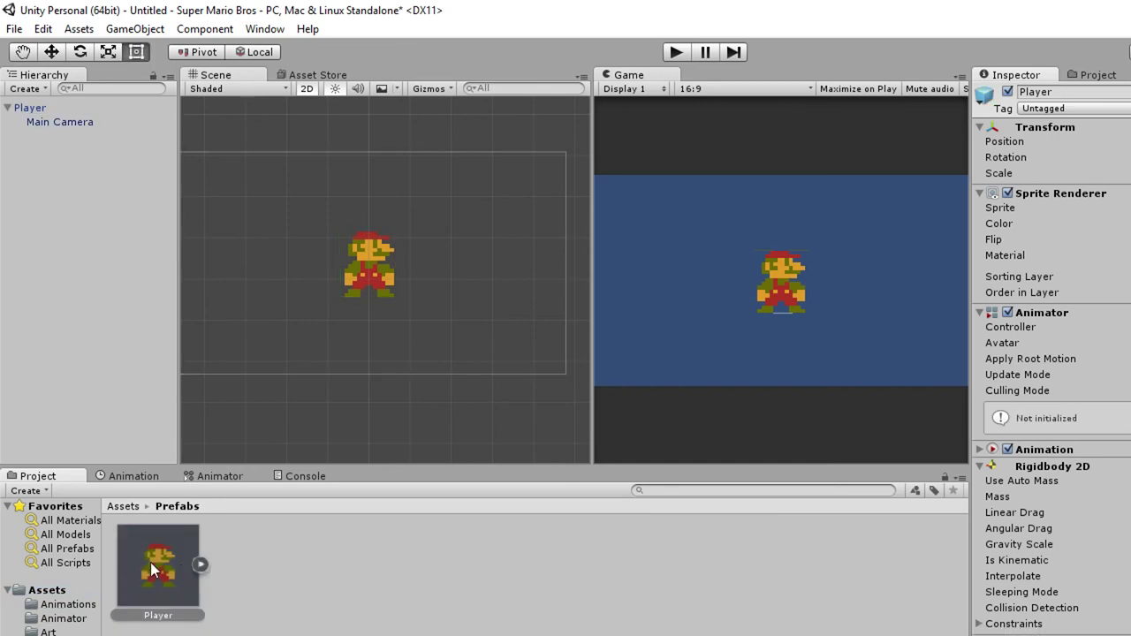
left_click(46, 592)
left_click(31, 107)
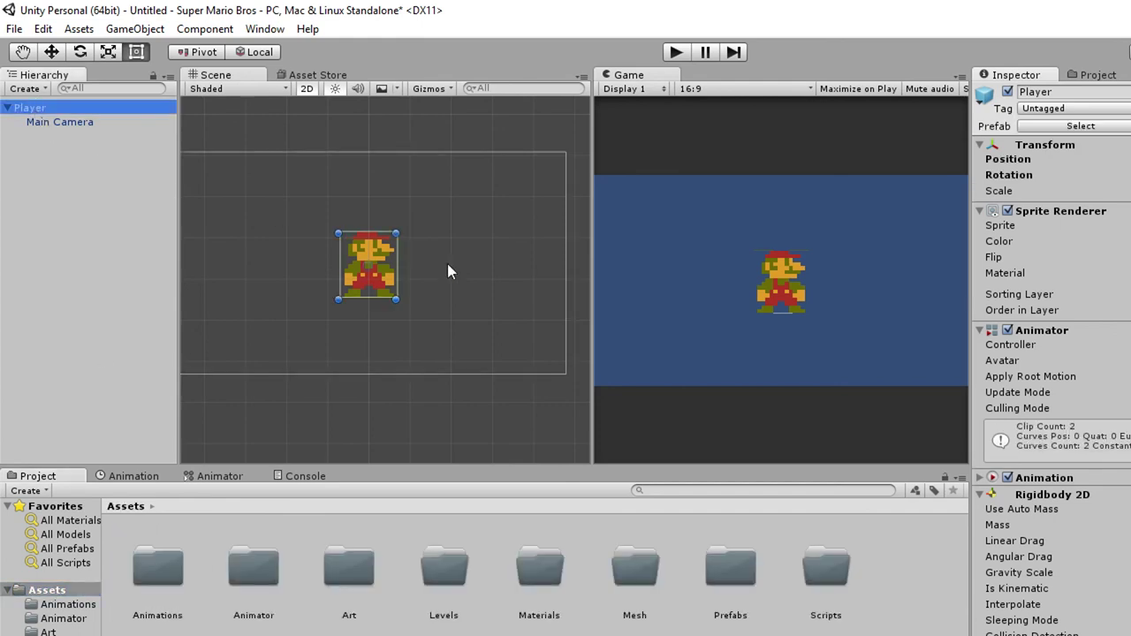
scroll(460, 270, "down", 1)
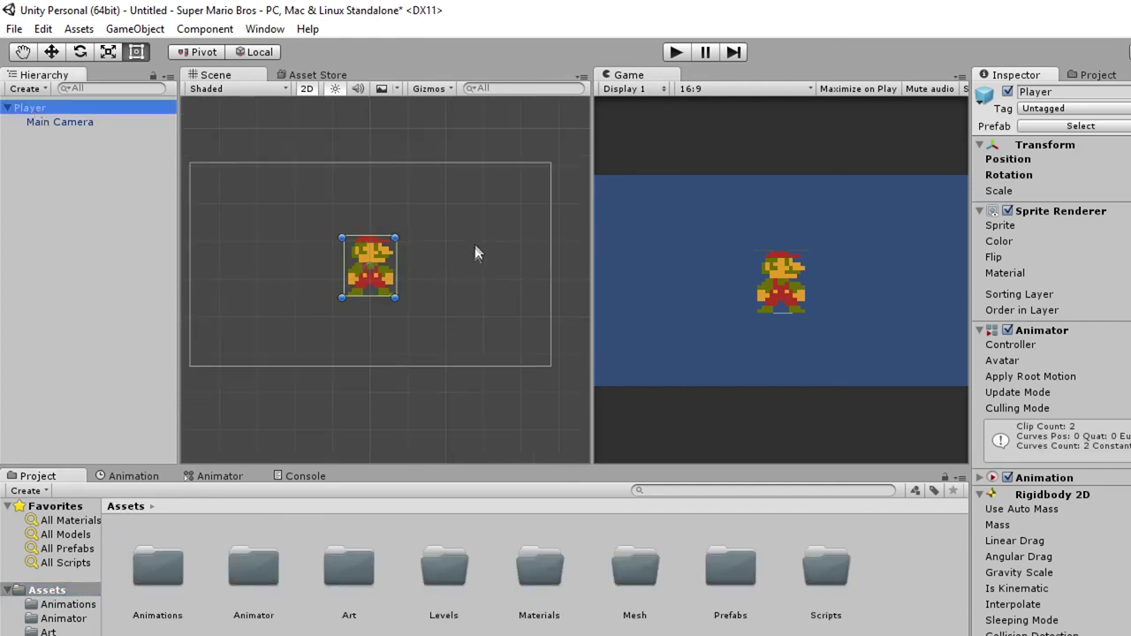